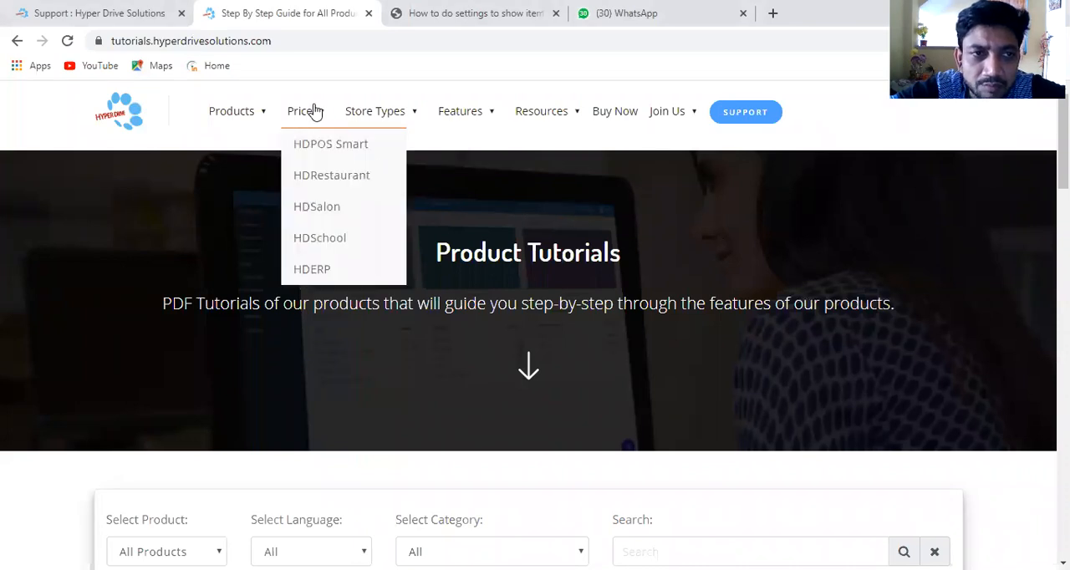
# Step: Go from the Hyper Drive Solutions support page to the company website hyperdrivesolutions.com
pyautogui.click(130, 16)
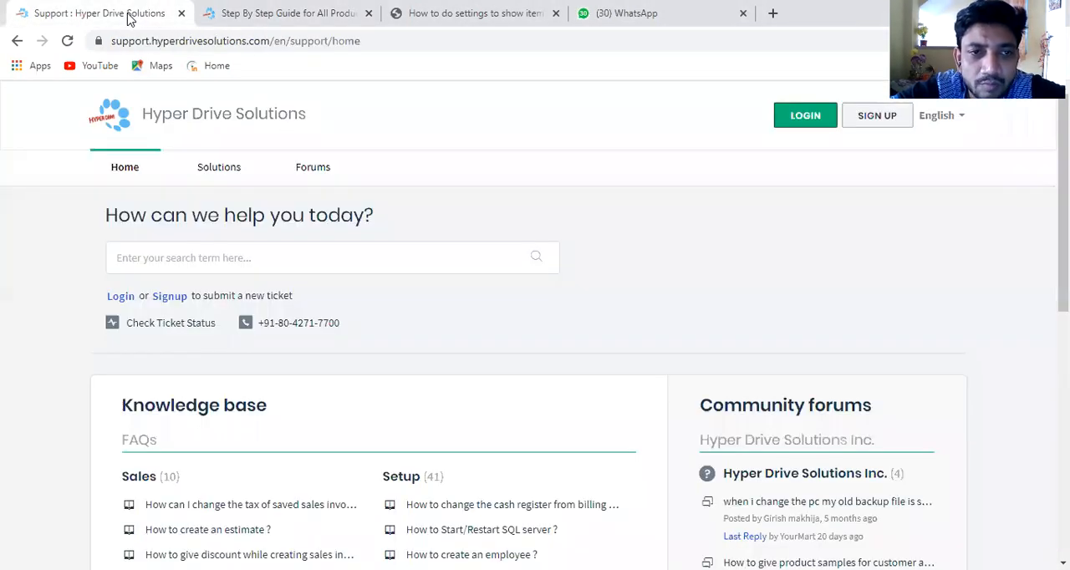
pyautogui.click(380, 42)
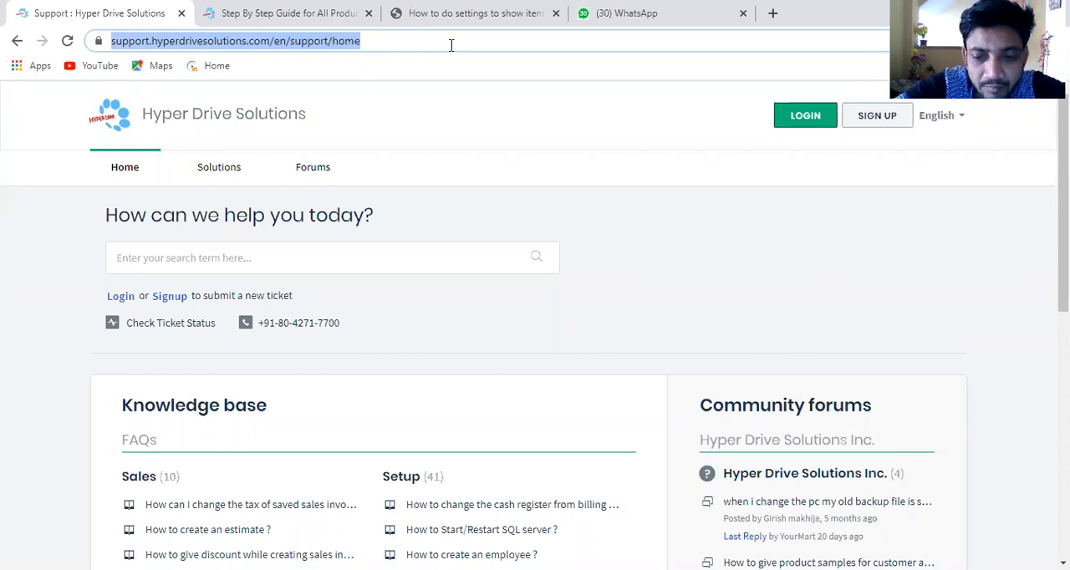
pyautogui.press('BackSpace')
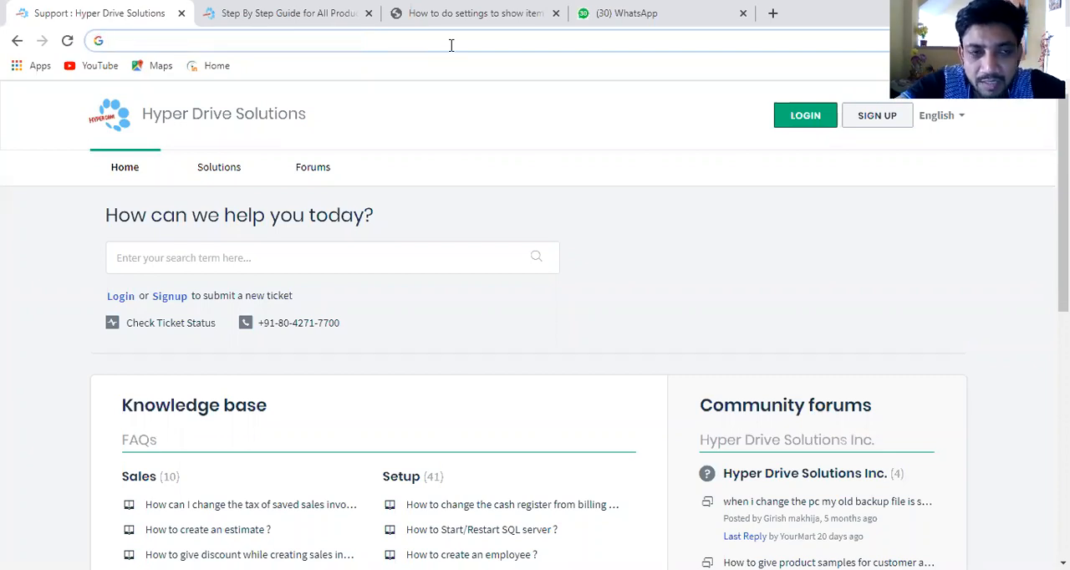
pyautogui.write('hy')
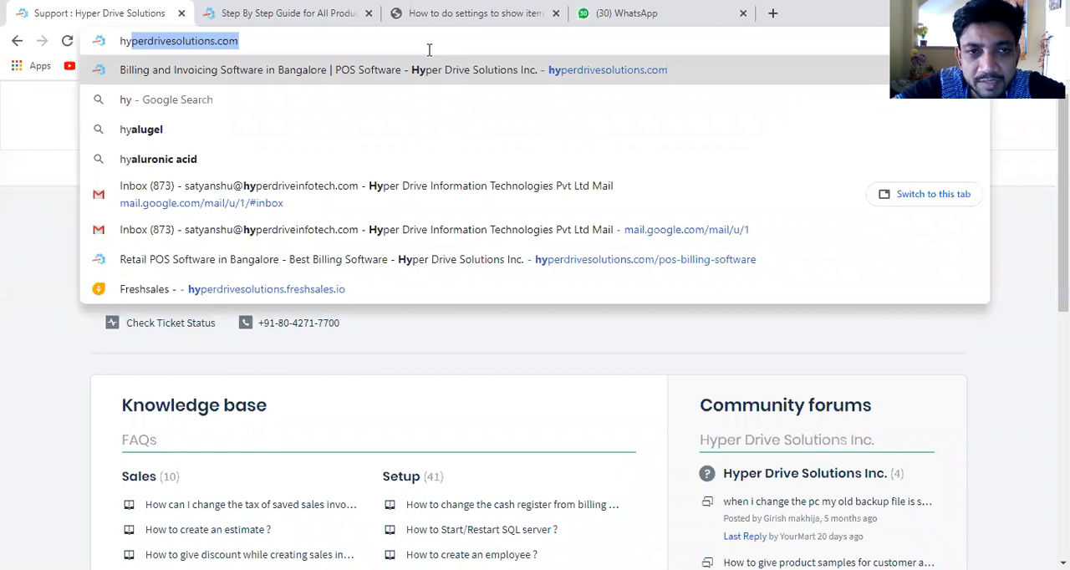
pyautogui.press('Return')
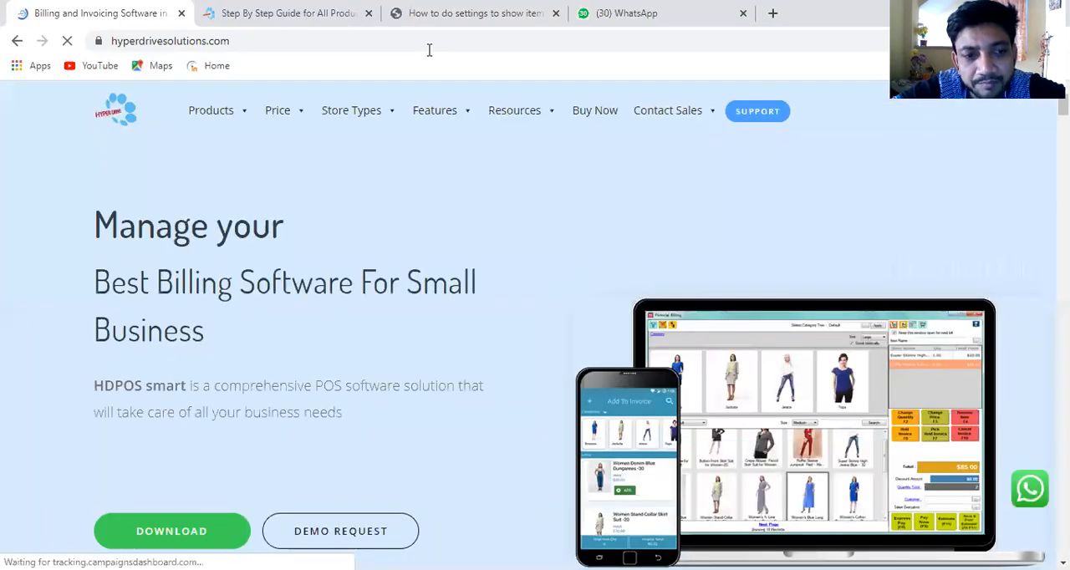
# Step: Open the Tutorials page from the website's resources and filter the tutorials by the product HDRestaurant
pyautogui.moveTo(242, 113)
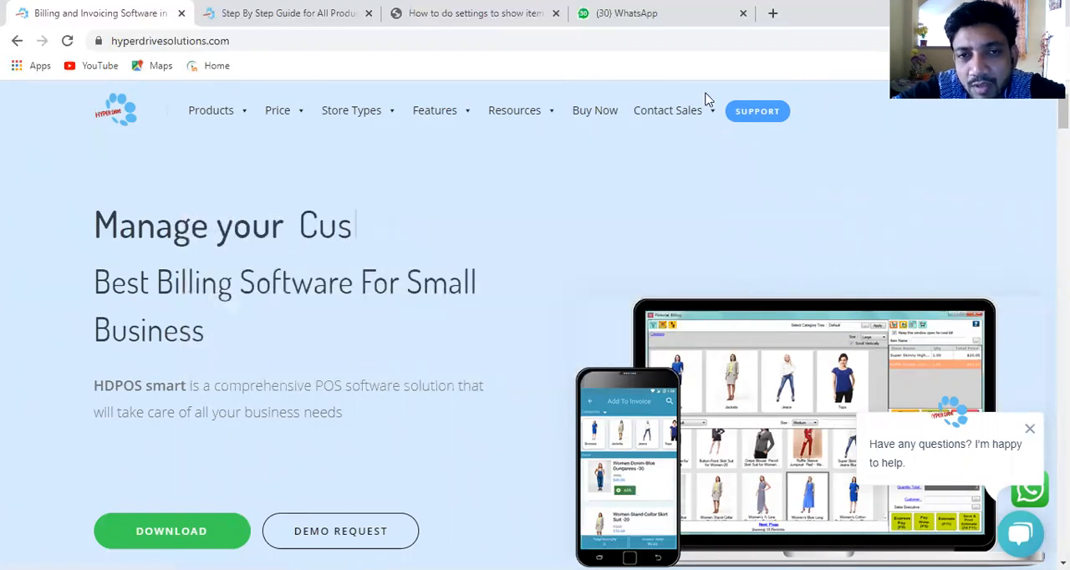
pyautogui.moveTo(540, 120)
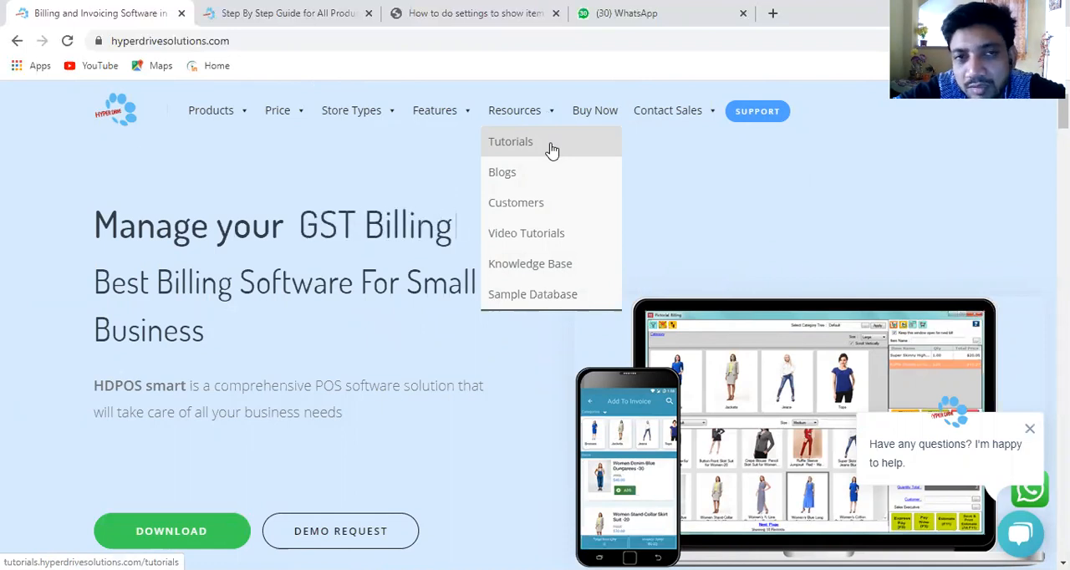
pyautogui.click(550, 149)
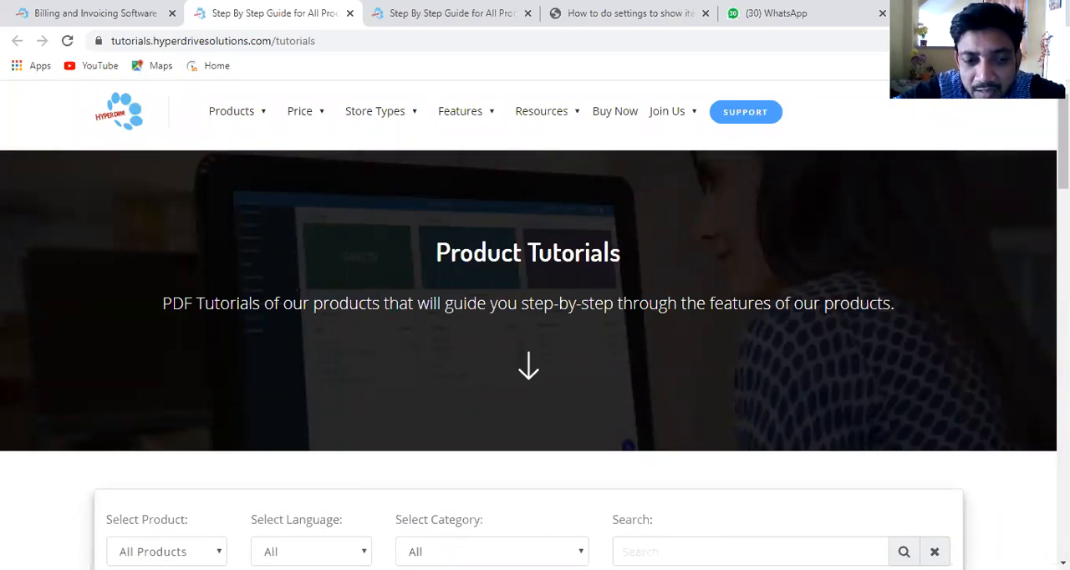
pyautogui.click(167, 552)
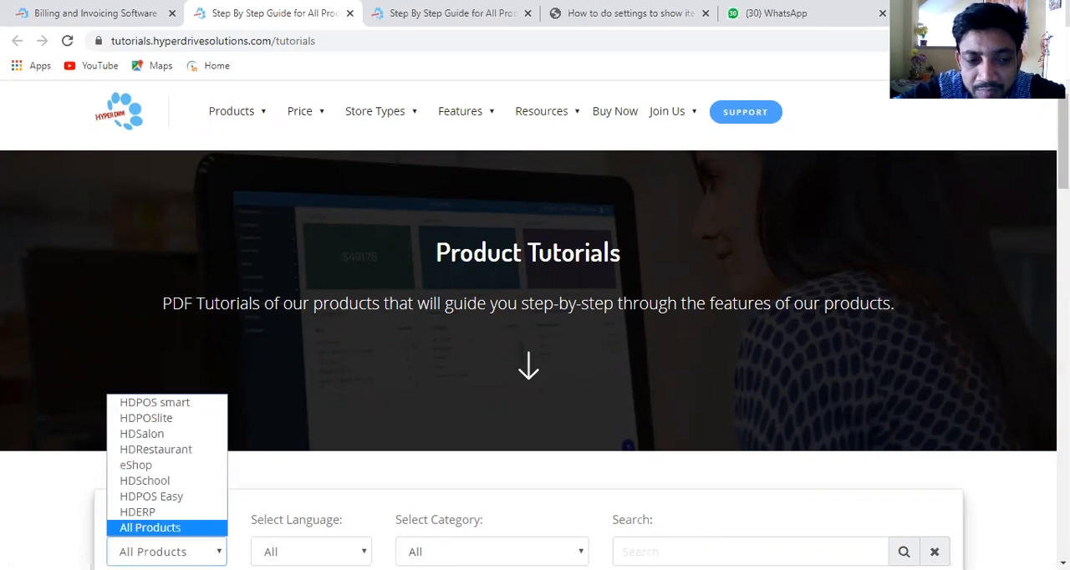
pyautogui.click(173, 451)
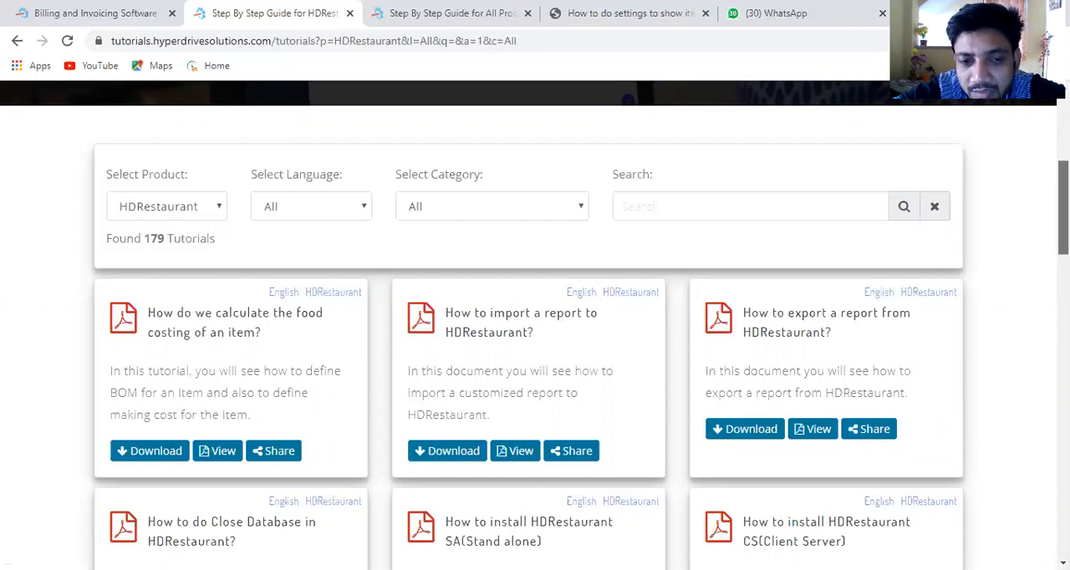
# Step: Download the "How to define an item in HDRestaurant?" tutorial and read through its PDF
pyautogui.scroll(-10, 920, 479)
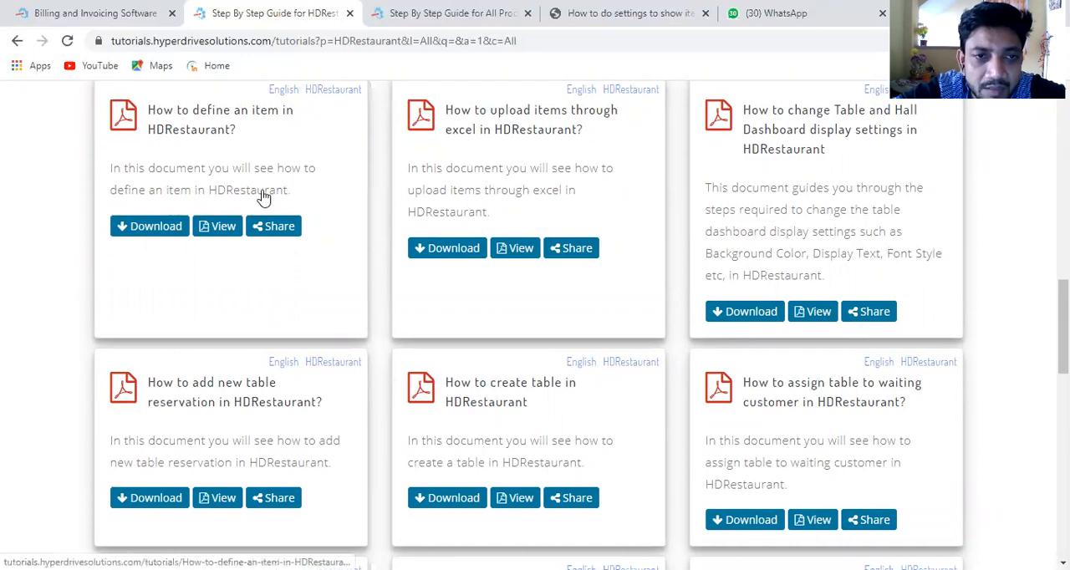
pyautogui.click(156, 233)
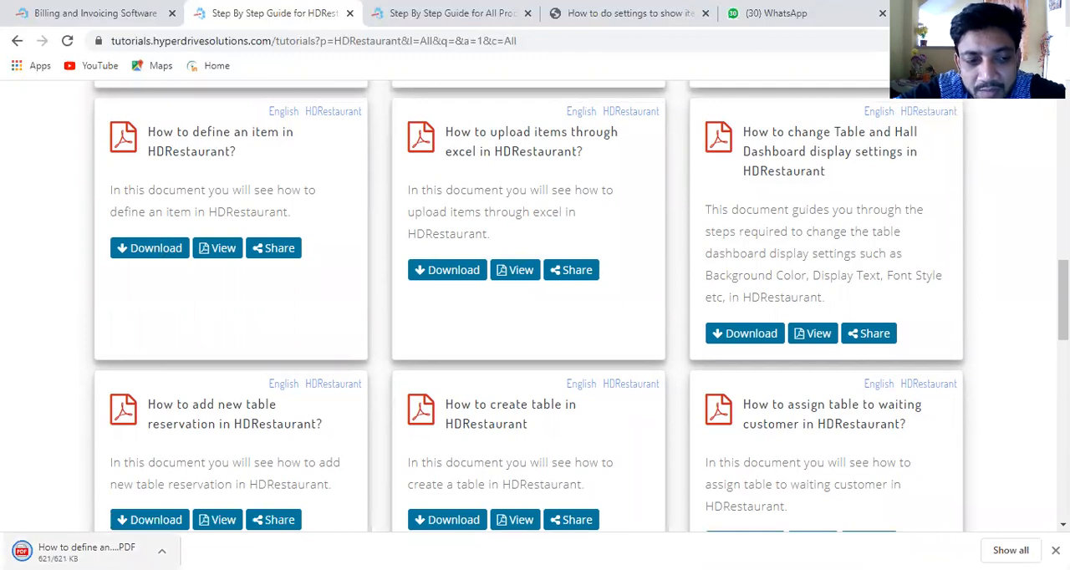
pyautogui.click(75, 552)
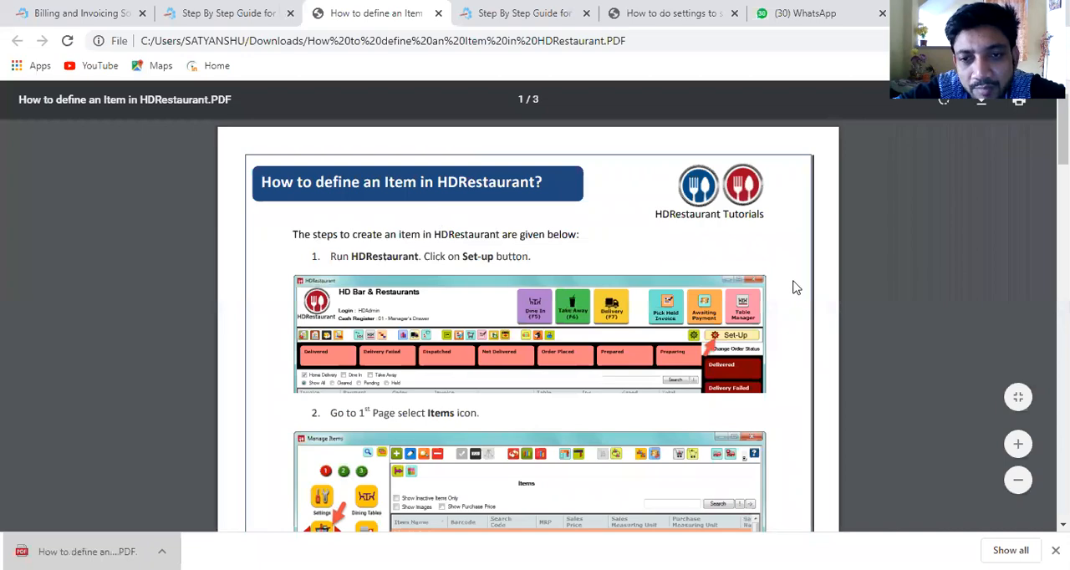
pyautogui.scroll(-10, 527, 343)
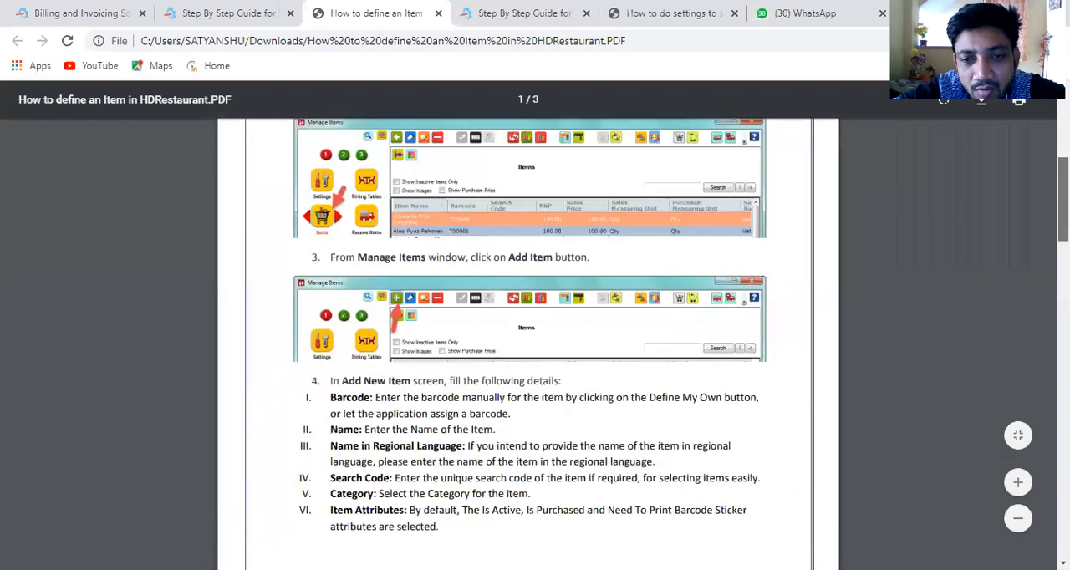
pyautogui.scroll(-8, 527, 343)
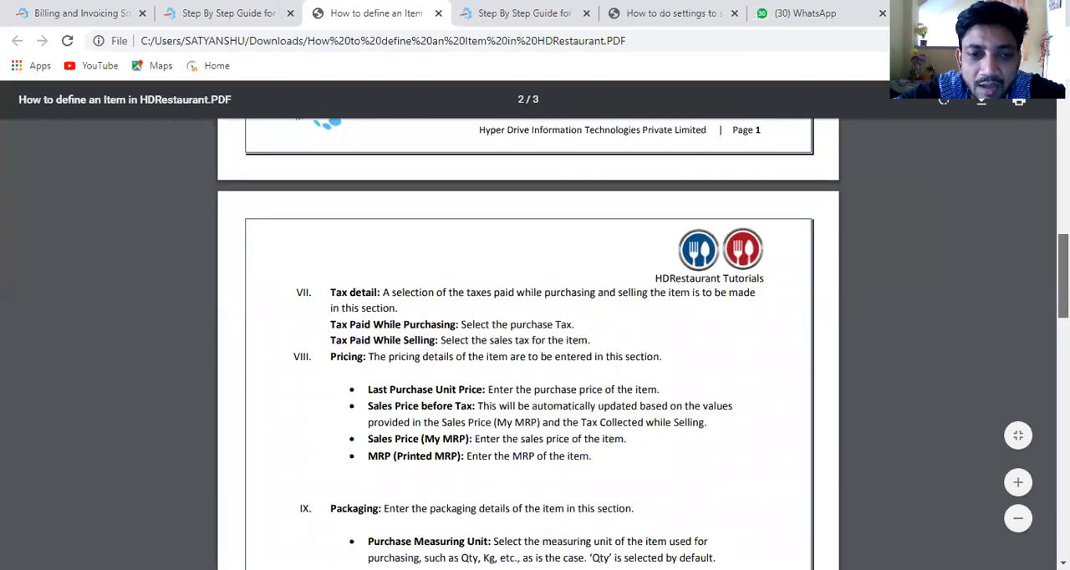
pyautogui.scroll(-7, 527, 343)
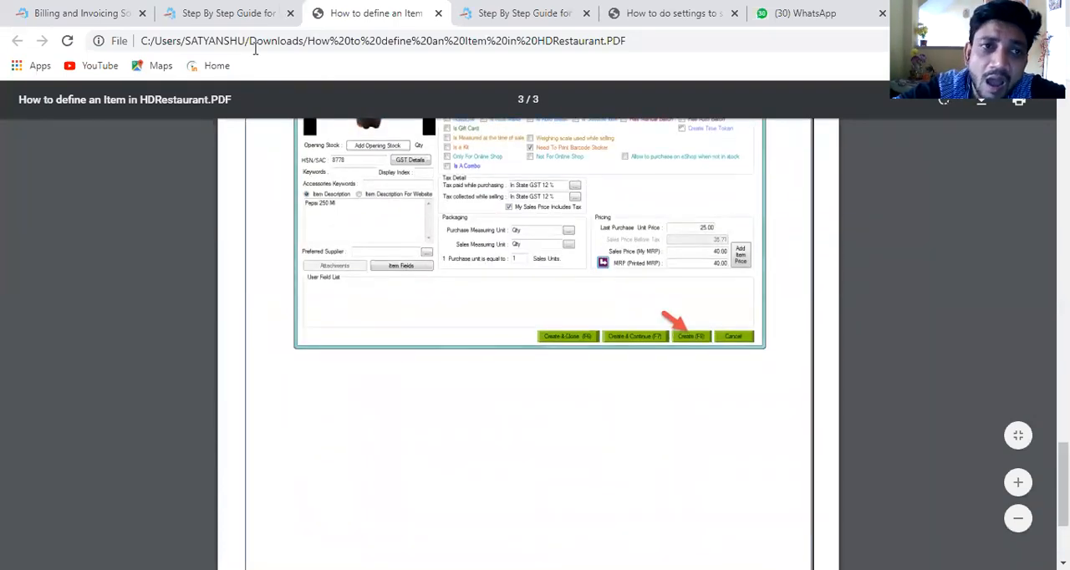
# Step: Open the support portal from the product tutorials page and look at it alongside the company's home page
pyautogui.click(224, 25)
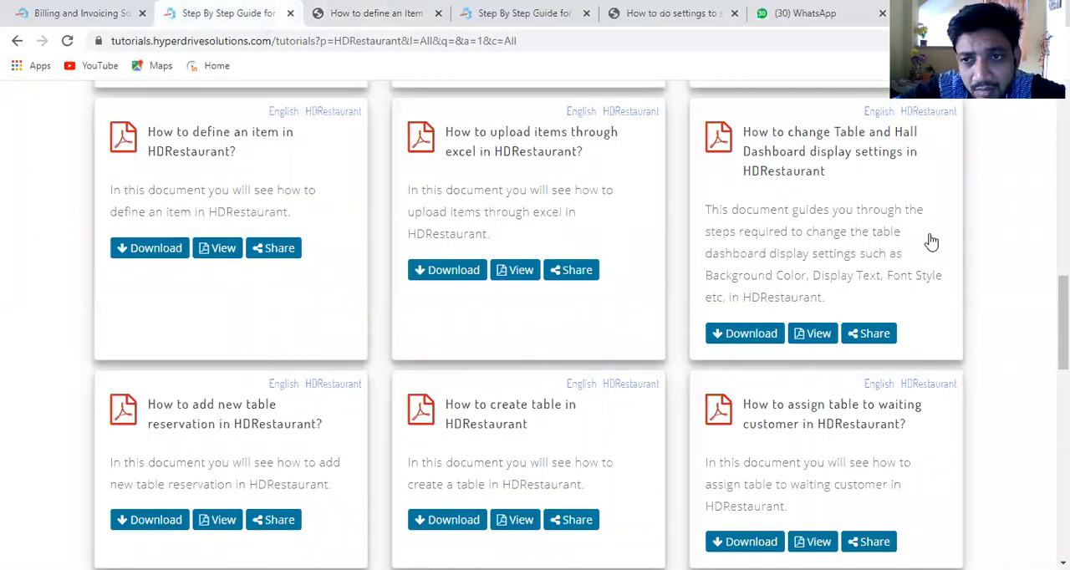
pyautogui.scroll(10, 288, 123)
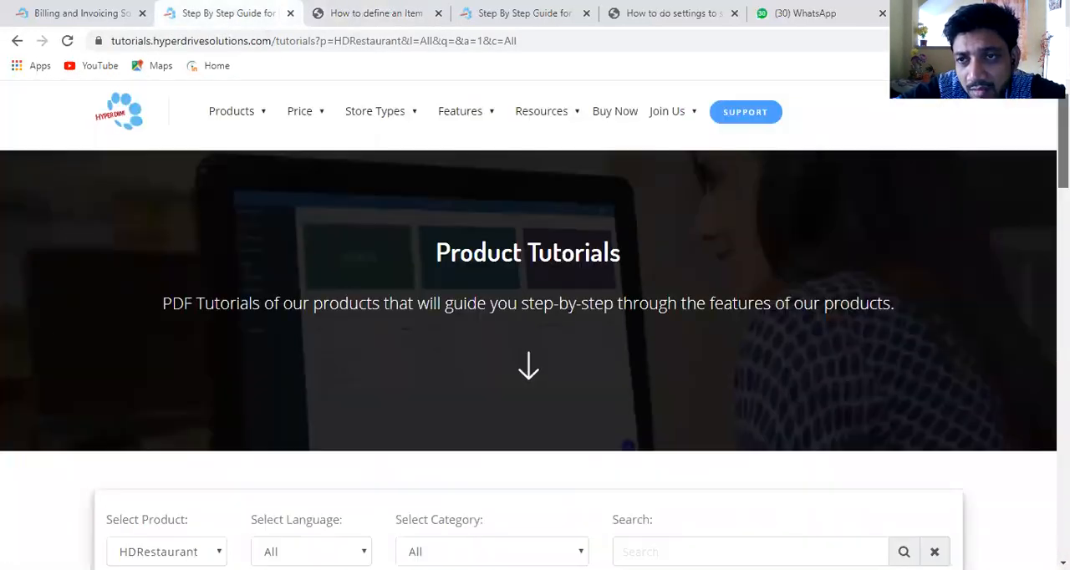
pyautogui.moveTo(289, 123)
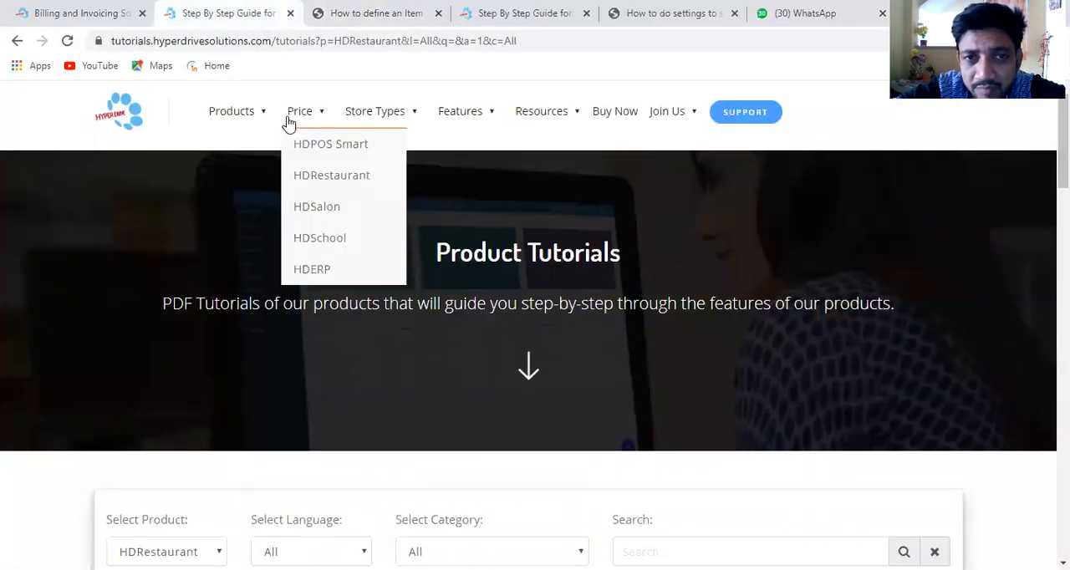
pyautogui.click(743, 117)
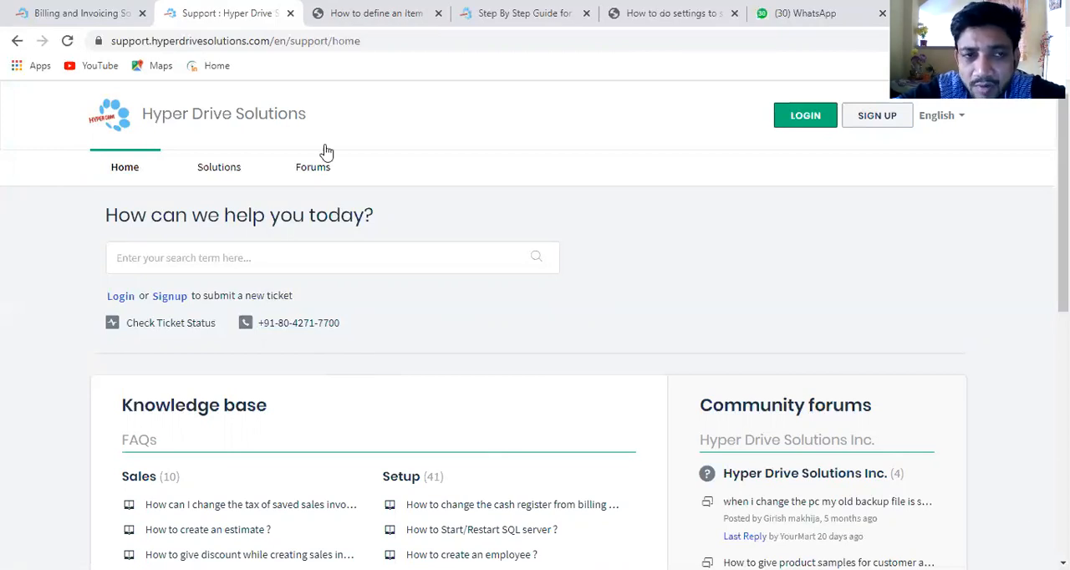
pyautogui.click(83, 18)
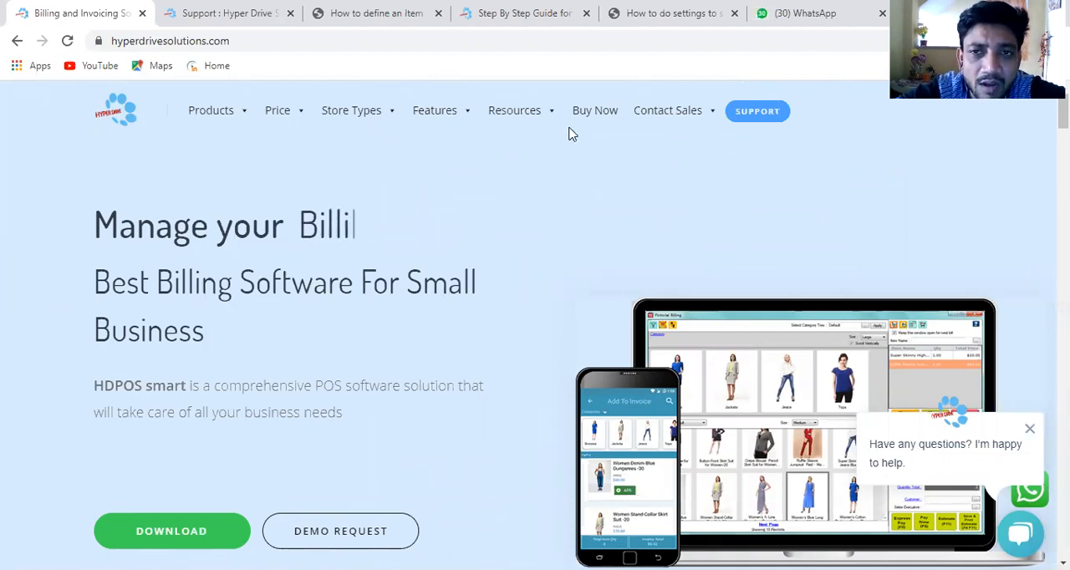
pyautogui.click(242, 20)
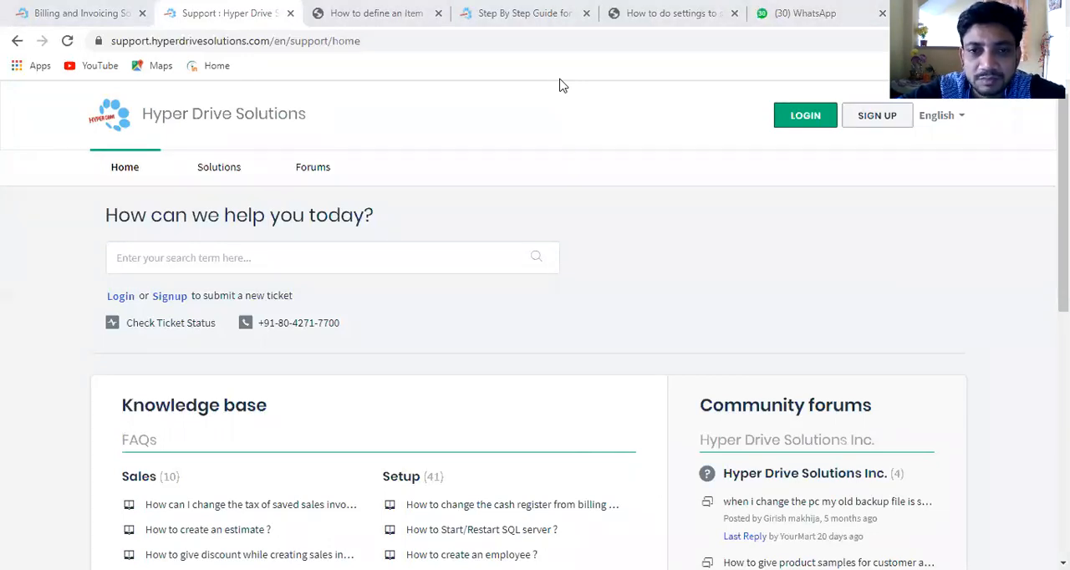
# Step: Switch to HDRestaurant and add Americano to the dine-in invoice with a quantity of 2
pyautogui.hotkey('alt', 'Tab')
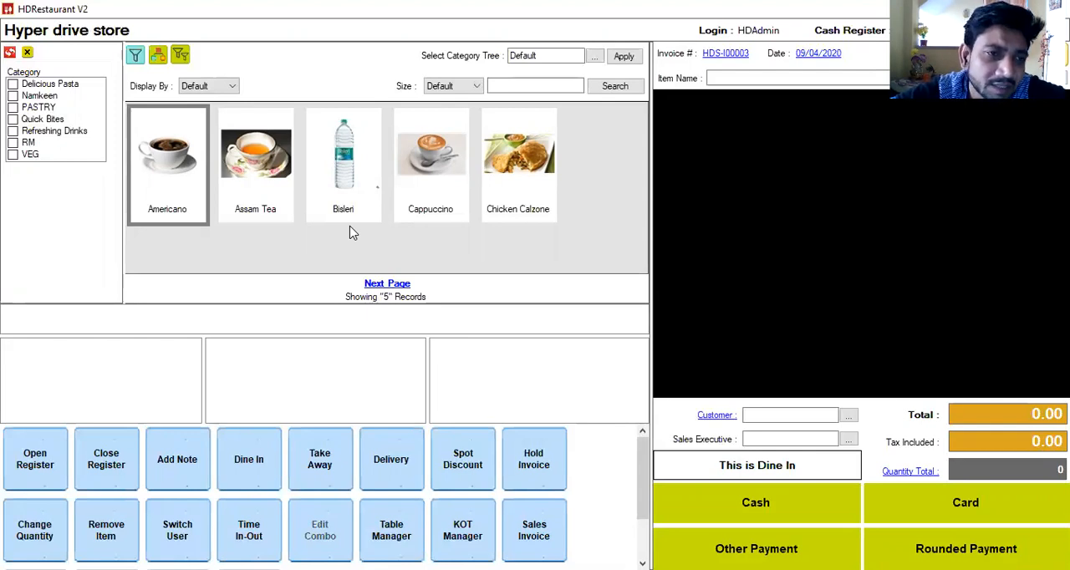
pyautogui.click(166, 201)
pyautogui.write('2')
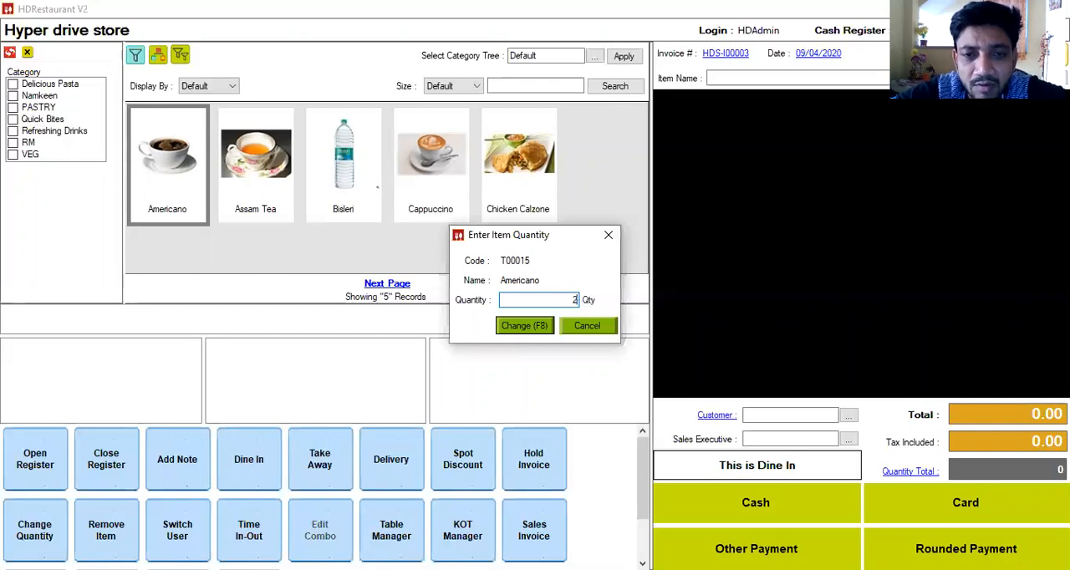
pyautogui.press('Return')
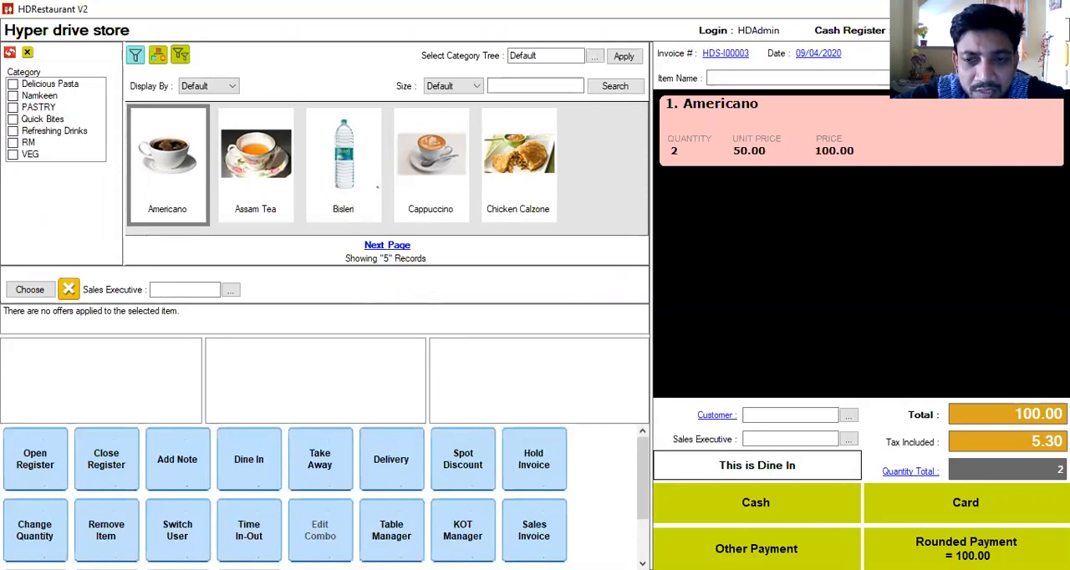
# Step: Open Other Payment for the invoice and split the amount into 20.00 cash and 80.00 by card
pyautogui.click(771, 549)
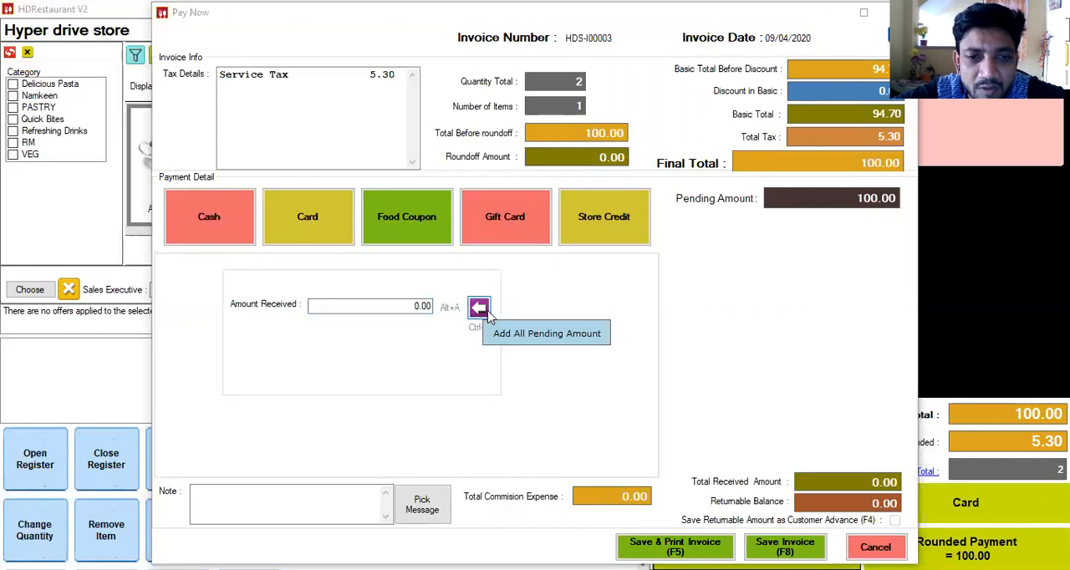
pyautogui.click(393, 307)
pyautogui.doubleClick(393, 307)
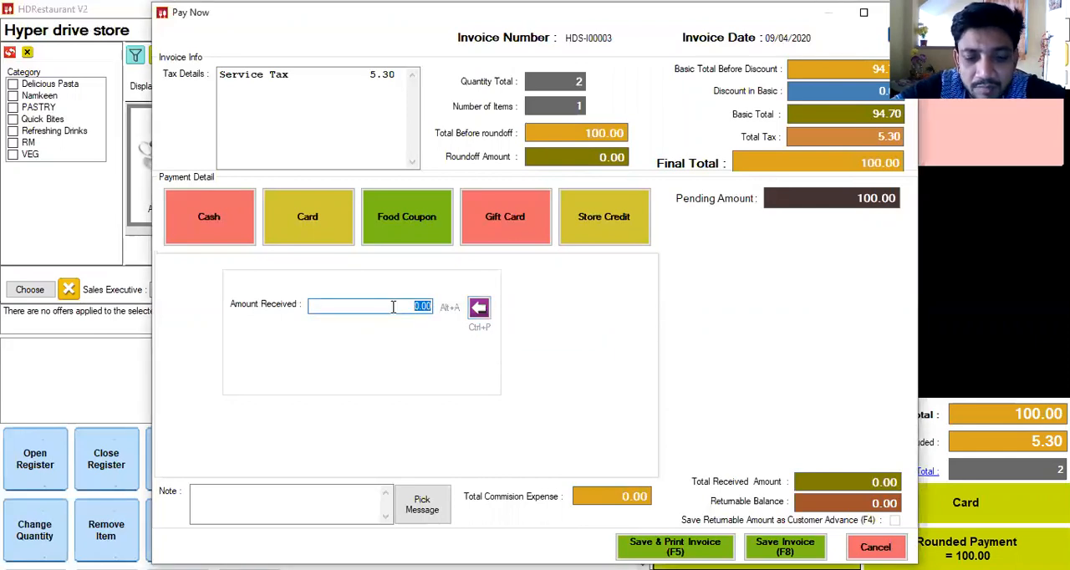
pyautogui.write('20')
pyautogui.click(301, 233)
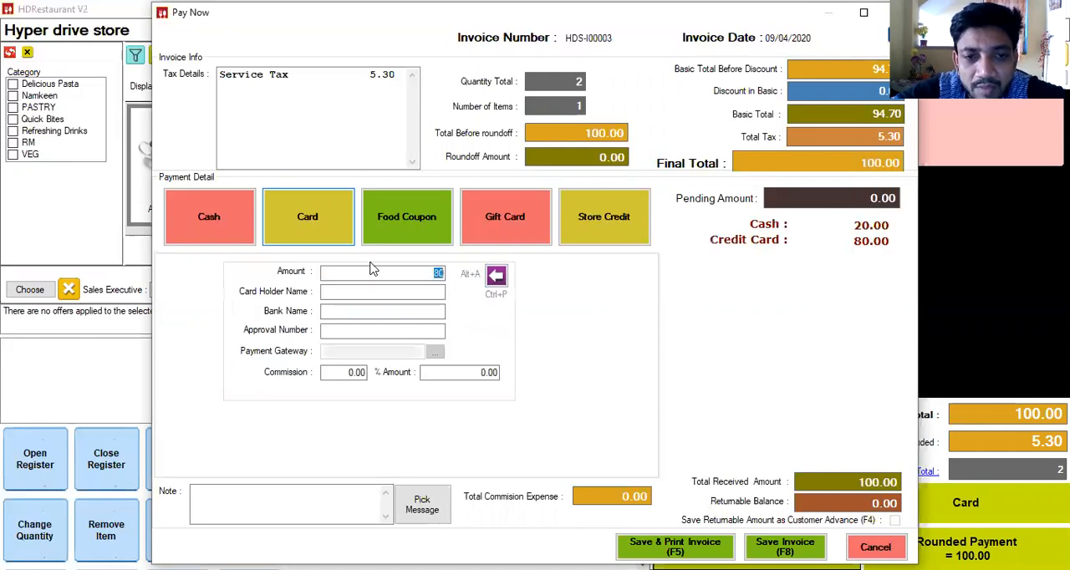
# Step: Re-enter the split payment as 20.00 cash and 80.00 credit card, and save the invoice
pyautogui.click(492, 279)
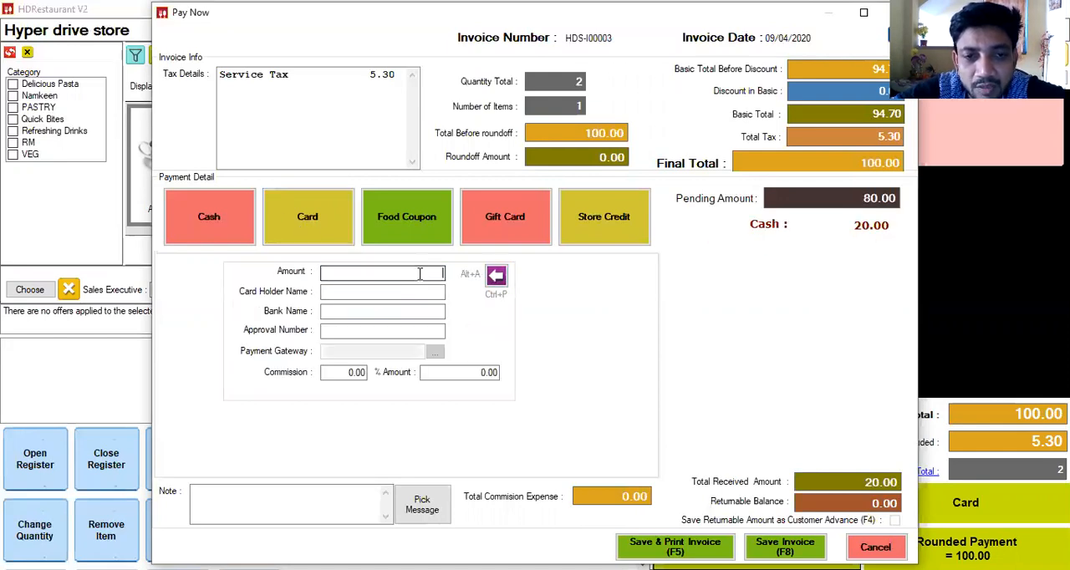
pyautogui.click(219, 234)
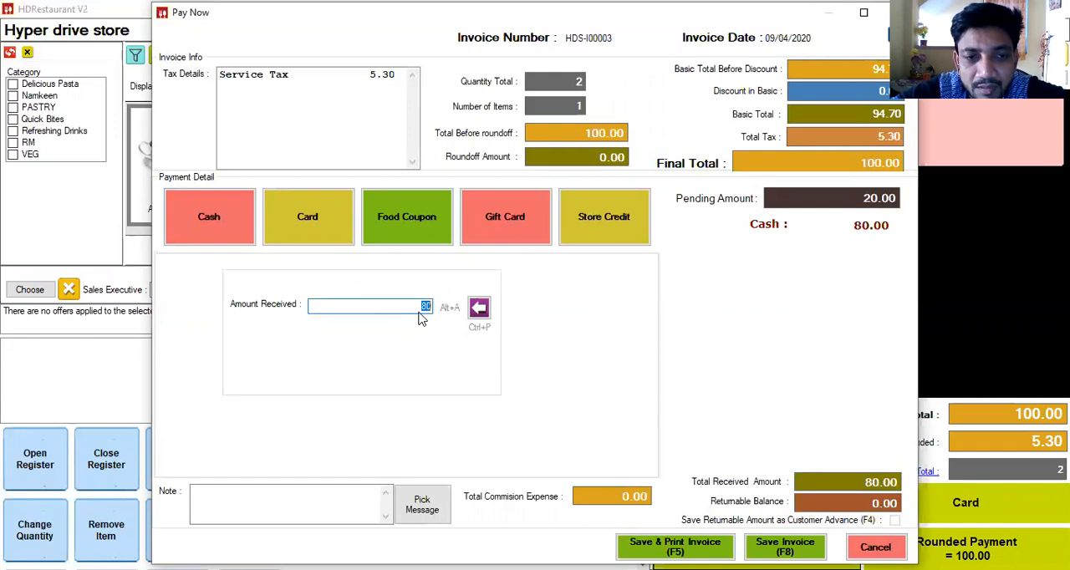
pyautogui.press('BackSpace')
pyautogui.write('20')
pyautogui.click(326, 230)
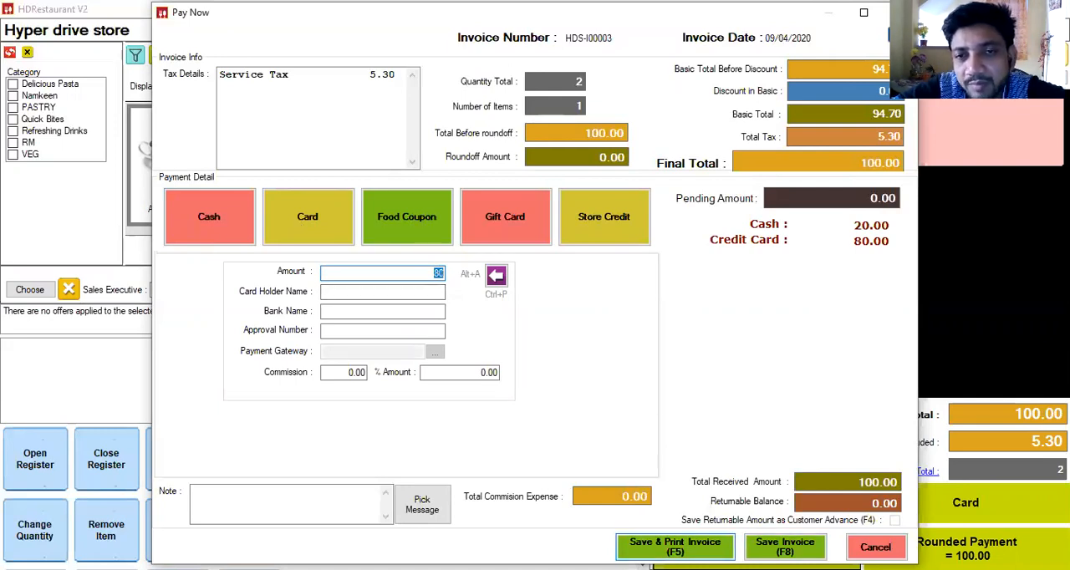
pyautogui.click(785, 548)
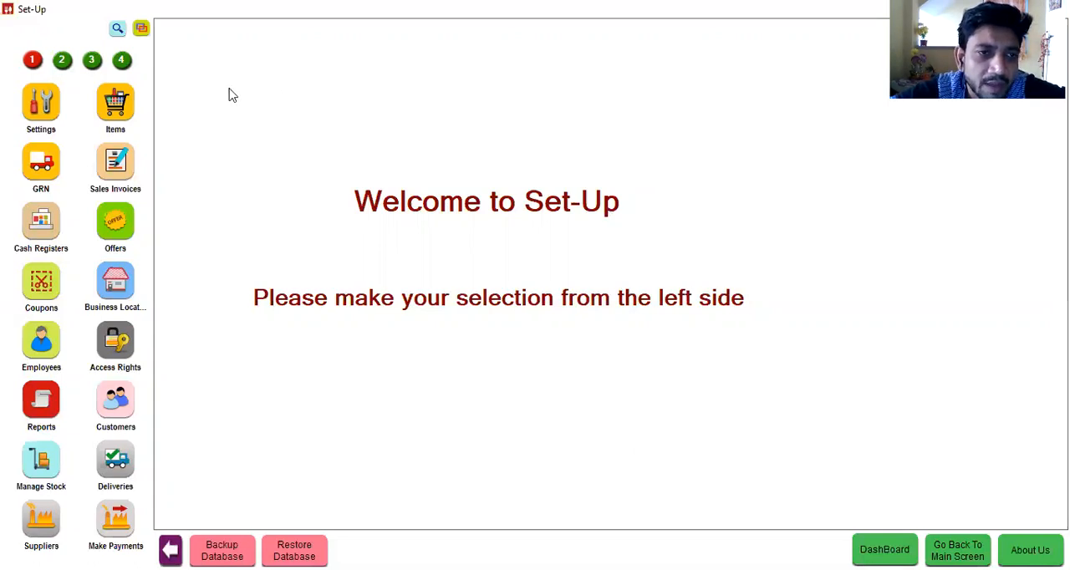
# Step: Start a new item in the Items list and name it Dulgona Coffee
pyautogui.click(127, 113)
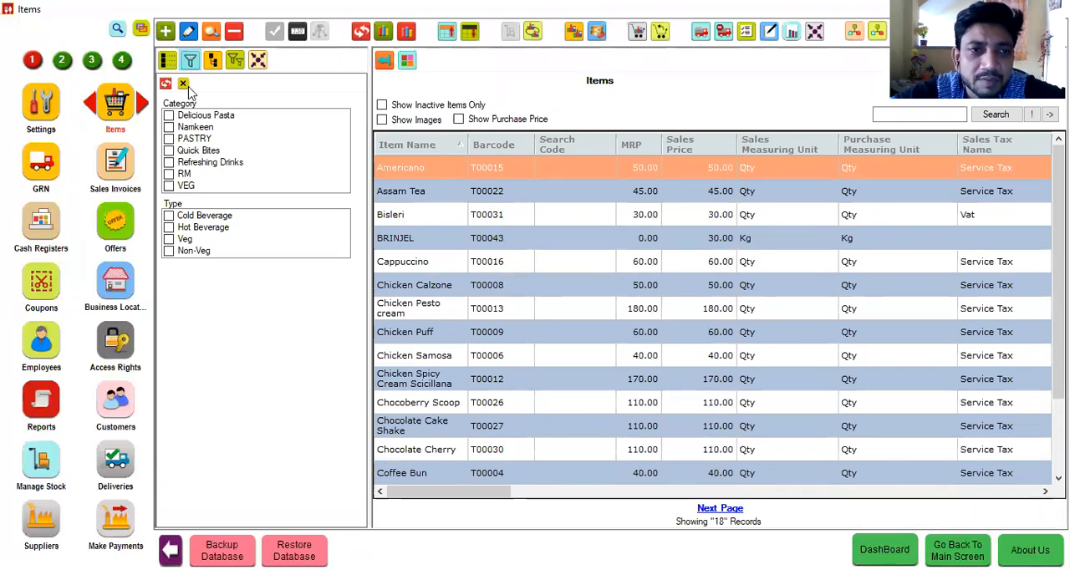
pyautogui.click(172, 39)
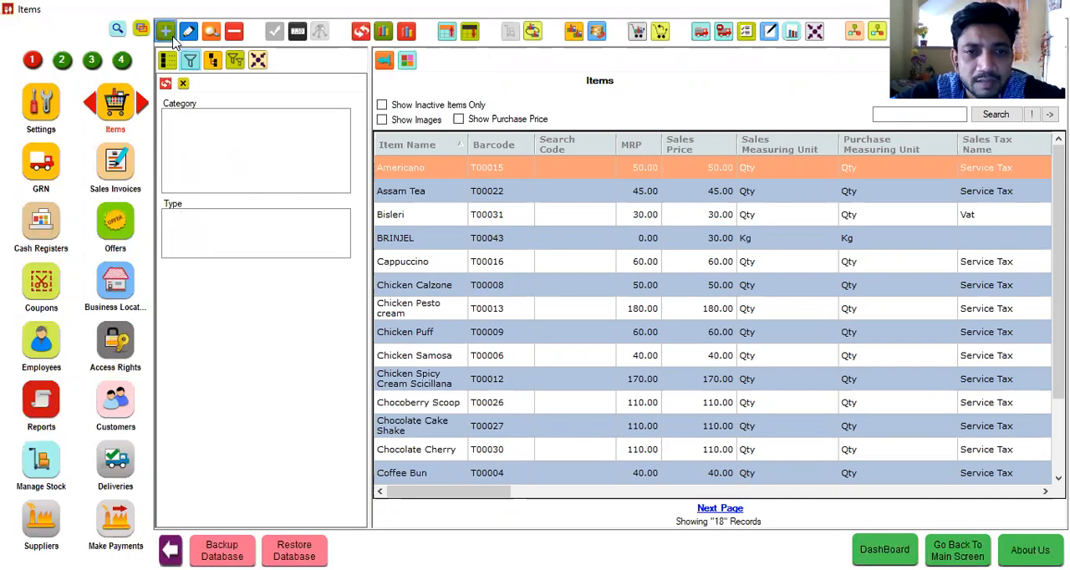
pyautogui.click(534, 69)
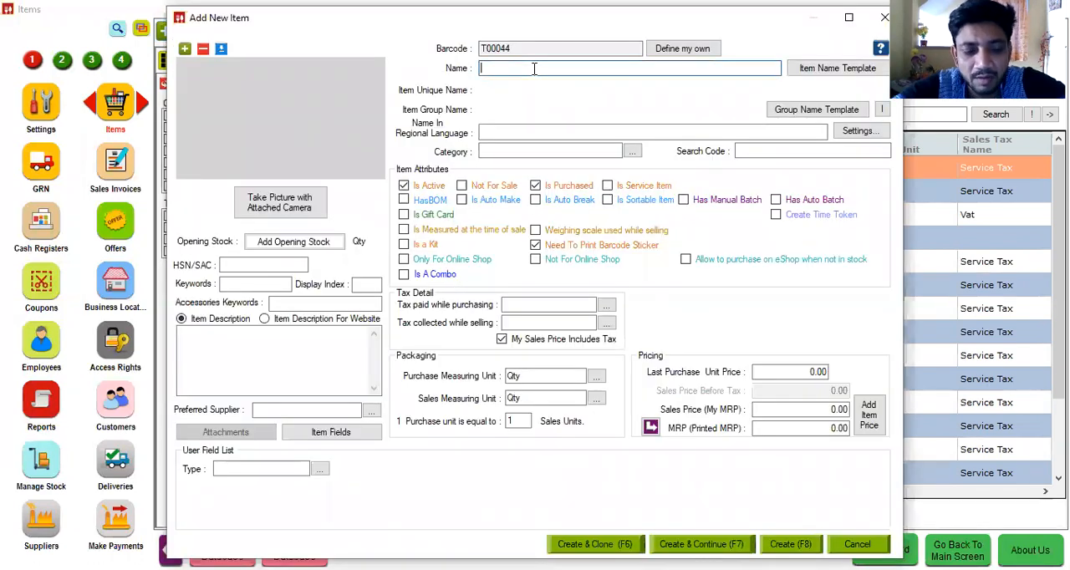
pyautogui.write('Dulgona Coffee')
pyautogui.press('BackSpace')
# Step: Assign the new item the category Refreshing Drinks and the type Cold Beverage
pyautogui.click(507, 151)
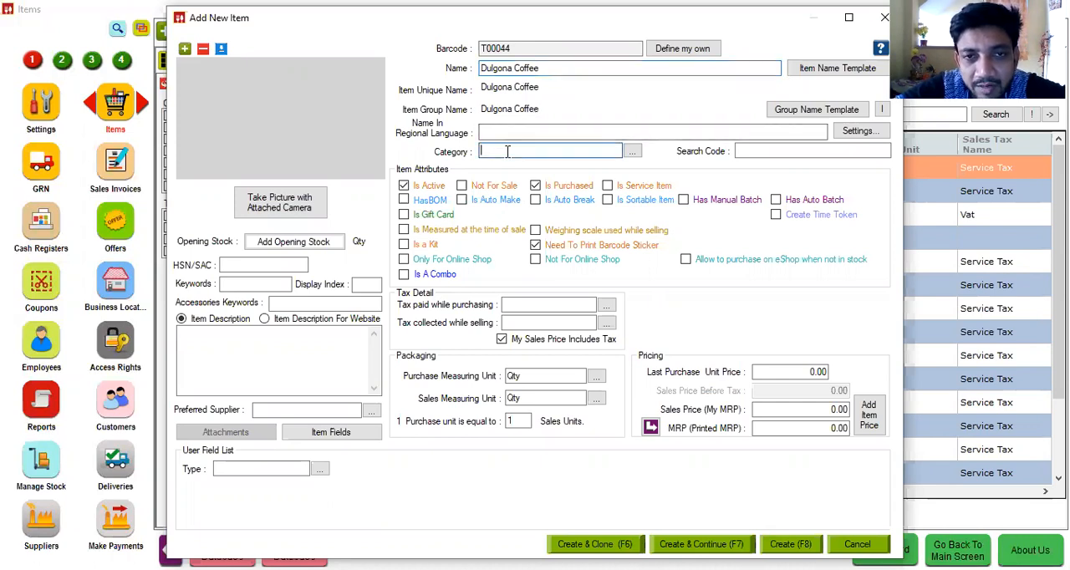
pyautogui.press('Down')
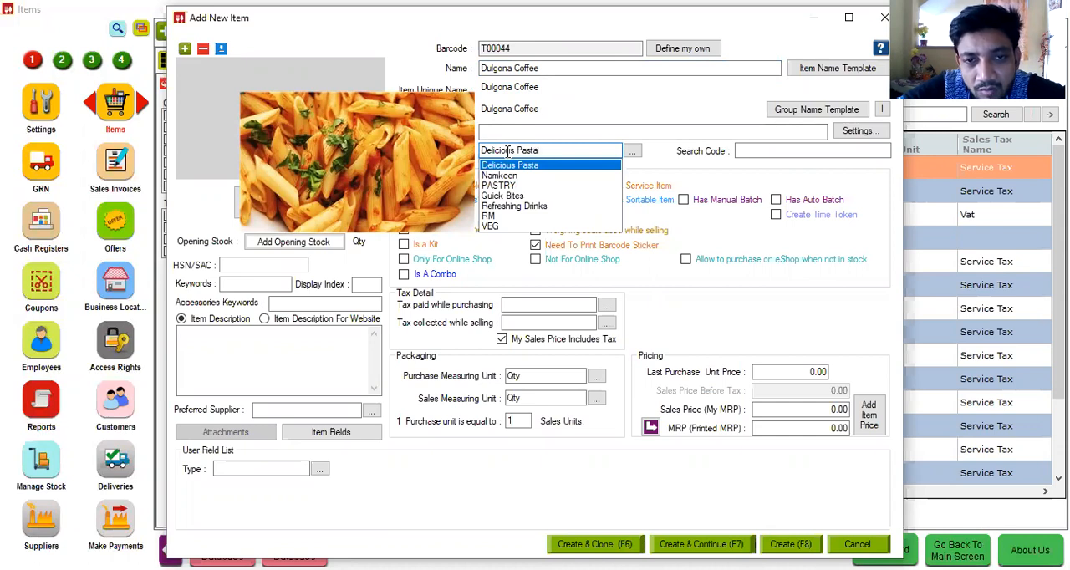
pyautogui.press('Down')
pyautogui.press('Down')
pyautogui.press('Down')
pyautogui.press('Down')
pyautogui.press('Return')
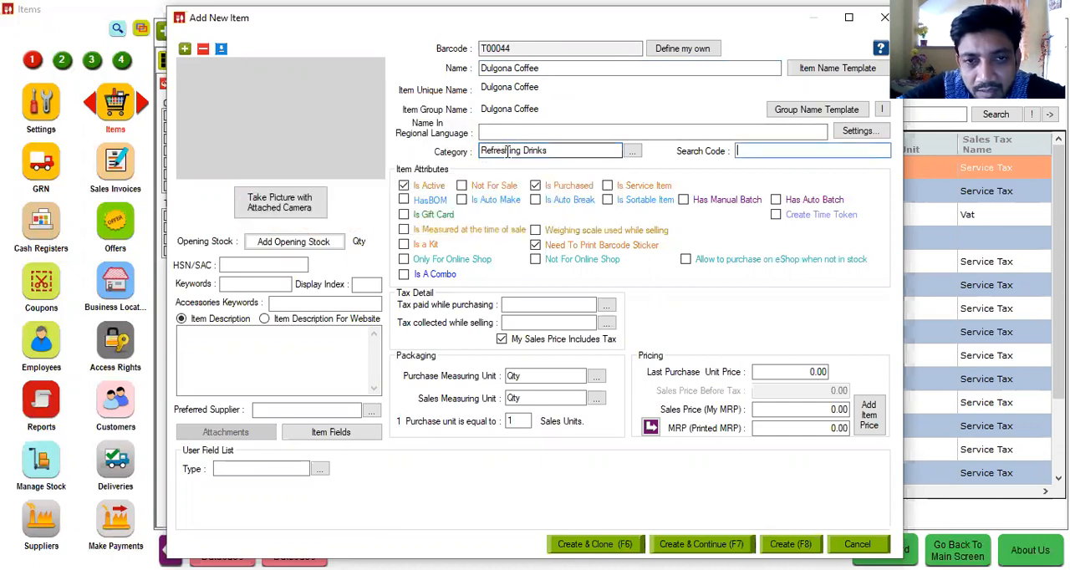
pyautogui.press('Tab')
pyautogui.click(263, 467)
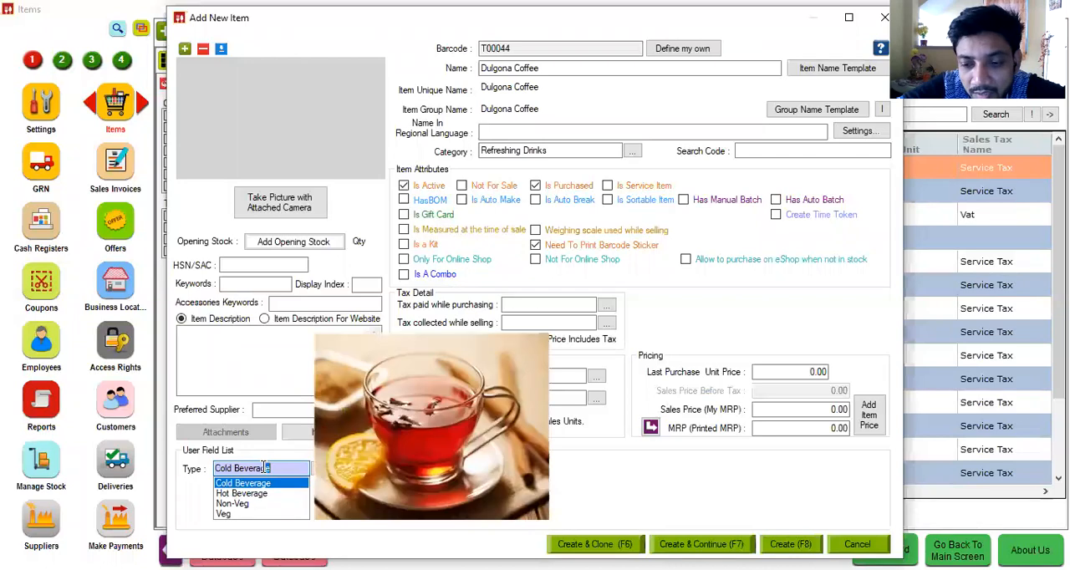
pyautogui.click(264, 467)
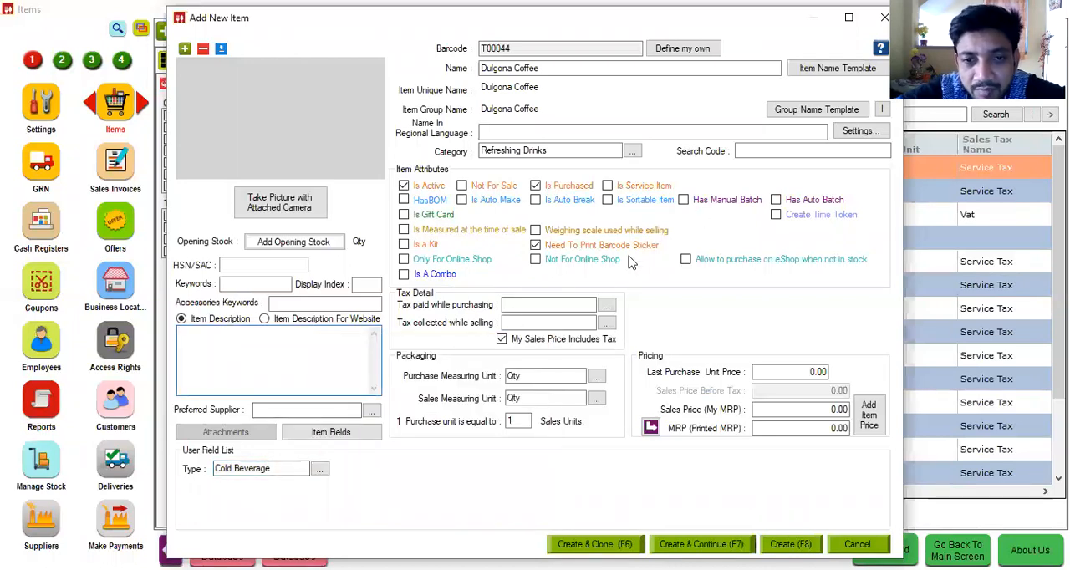
# Step: Set the item's purchase and selling taxes to 5 and its sales price to 100
pyautogui.click(540, 304)
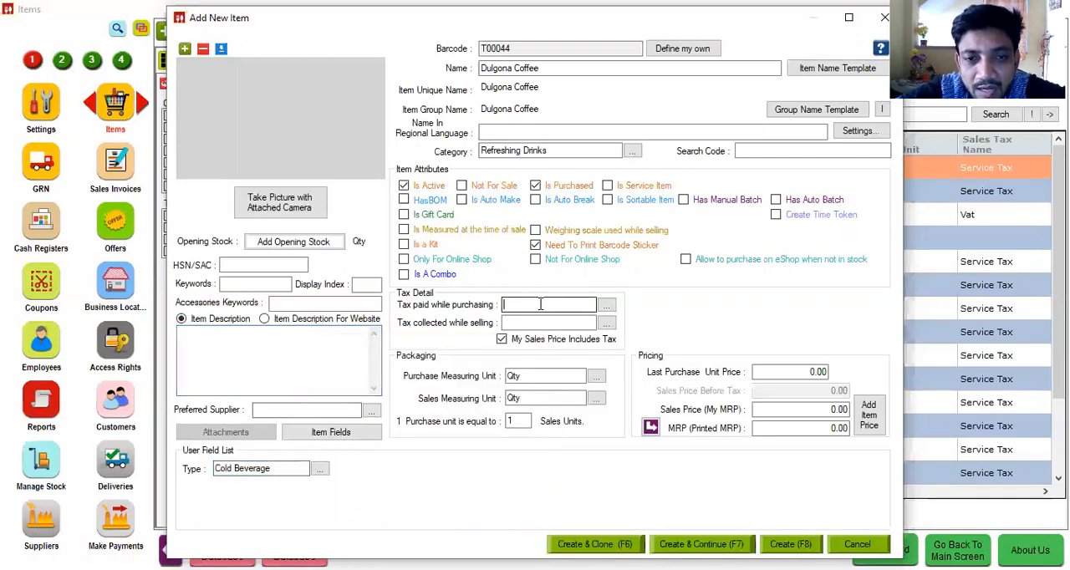
pyautogui.write('5')
pyautogui.press('Tab')
pyautogui.write('5')
pyautogui.press('Tab')
pyautogui.click(801, 409)
pyautogui.write('1')
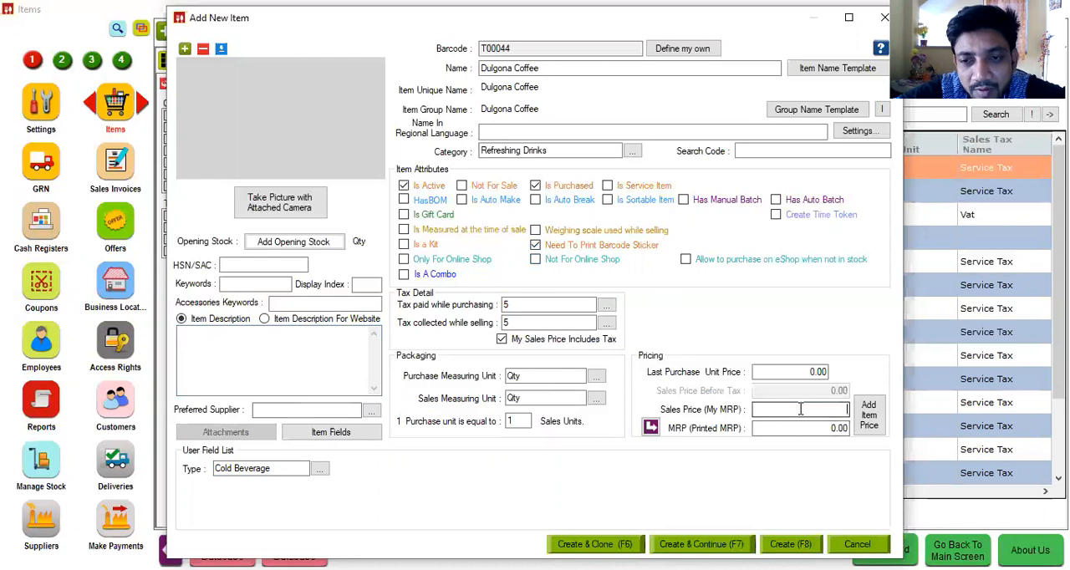
pyautogui.write('00')
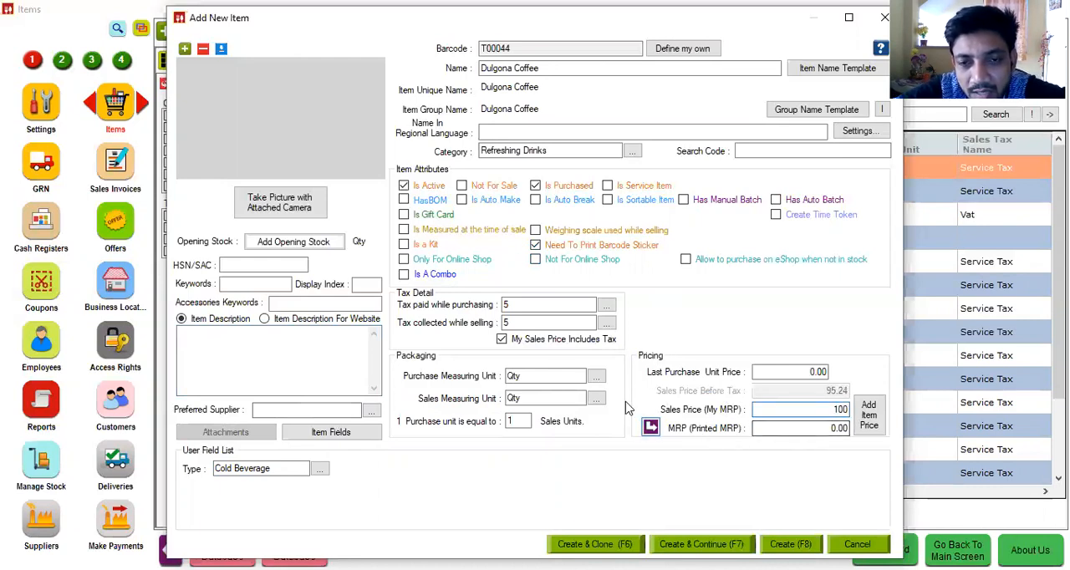
# Step: Try the price of 100 without tax included, and turn My Sales Price Includes Tax back on
pyautogui.click(560, 339)
pyautogui.click(560, 340)
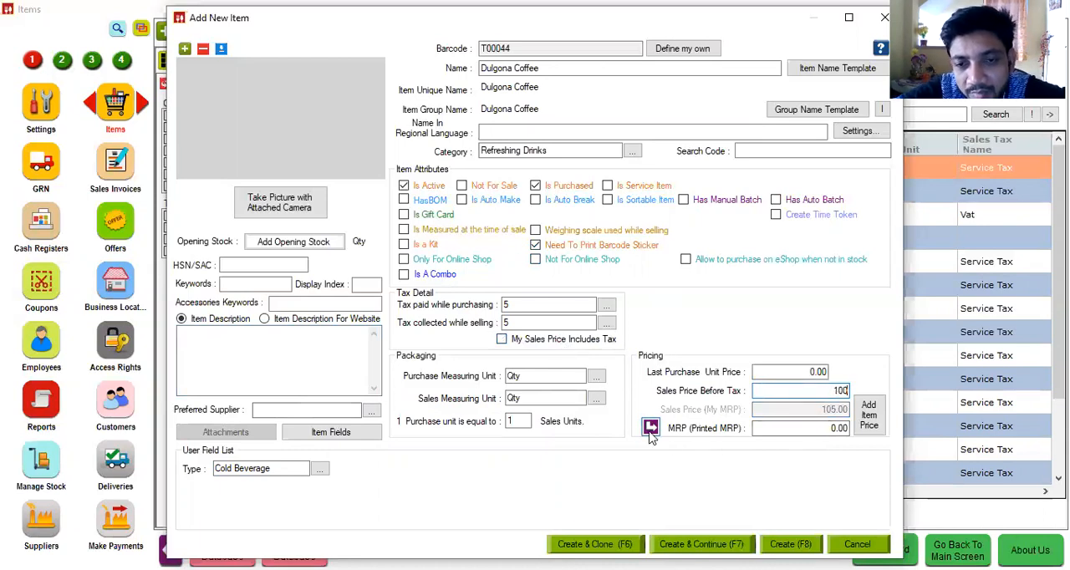
pyautogui.click(560, 341)
pyautogui.write('100')
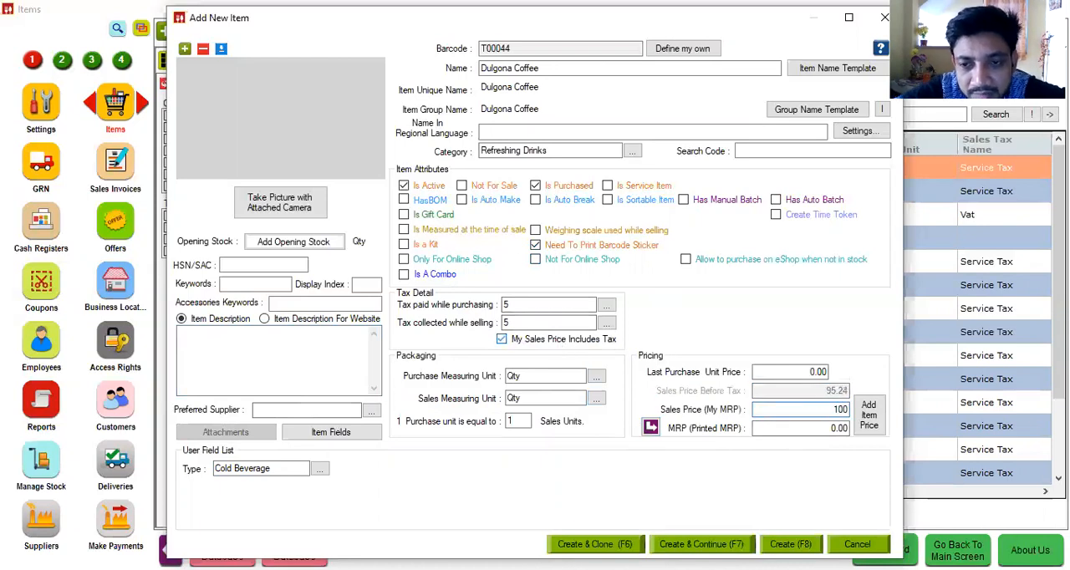
# Step: Enable the attributes Is Purchased, Is Service Item and Is Auto Make for Dulgona Coffee
pyautogui.click(564, 192)
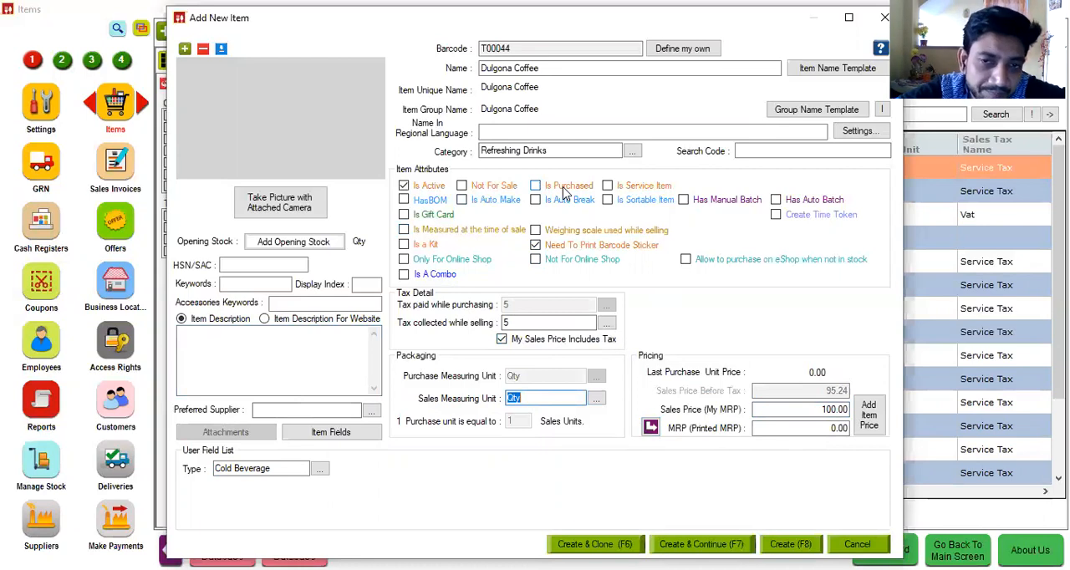
pyautogui.click(628, 193)
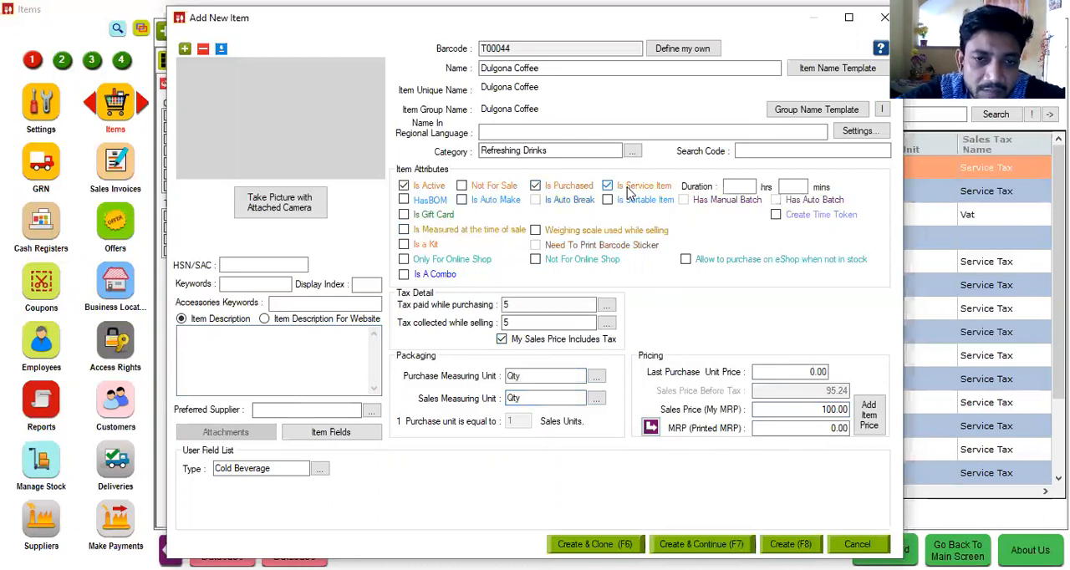
pyautogui.click(470, 202)
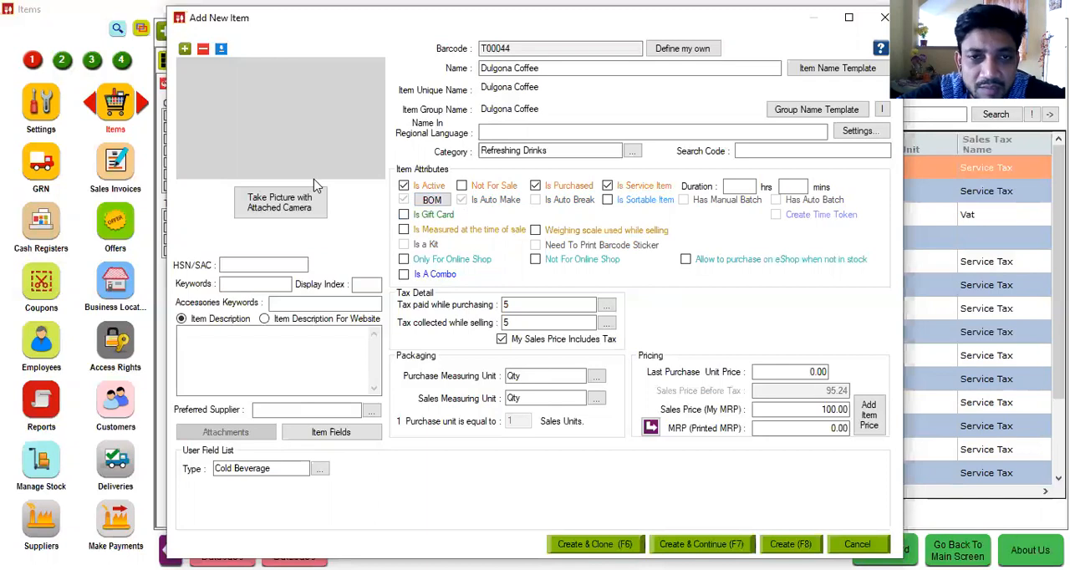
# Step: Add the Coffee image from the Pictures folder as the item's photo
pyautogui.click(185, 50)
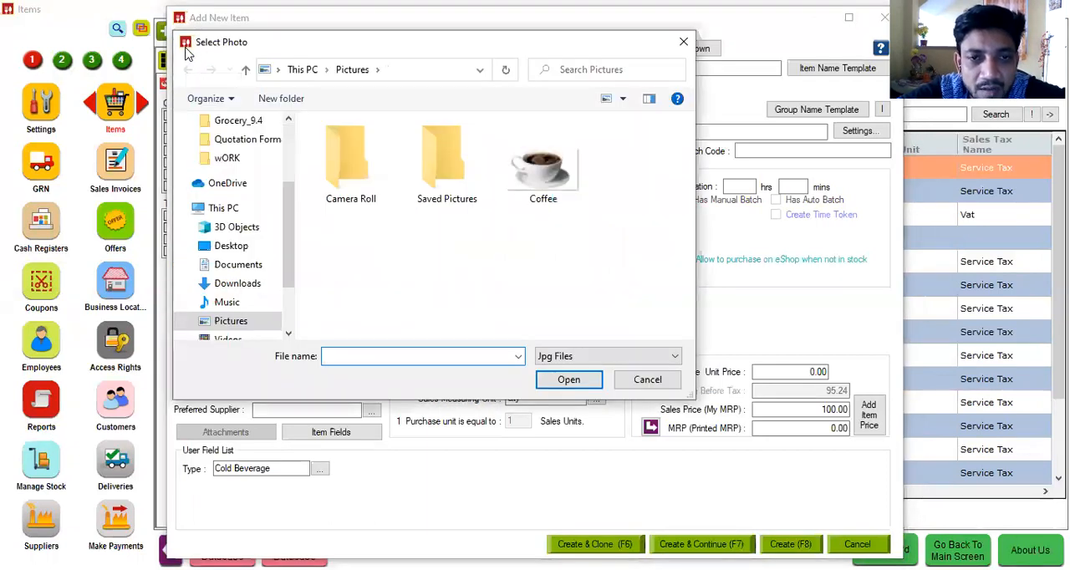
pyautogui.click(539, 165)
pyautogui.doubleClick(539, 163)
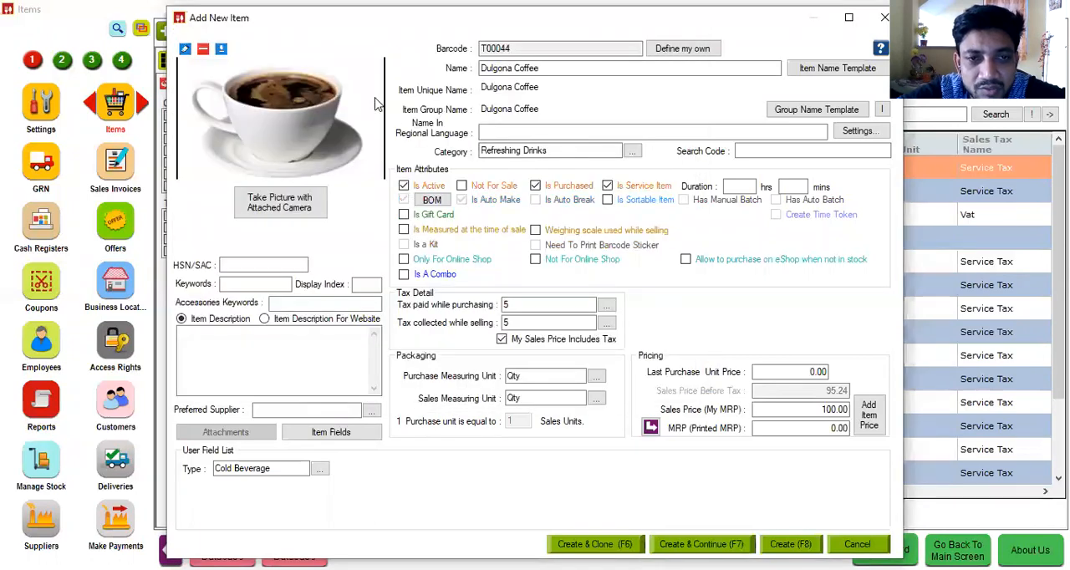
# Step: Open the BOM of Dulgona Coffee, search the ingredients for "Co", and open the Item Manager
pyautogui.click(432, 201)
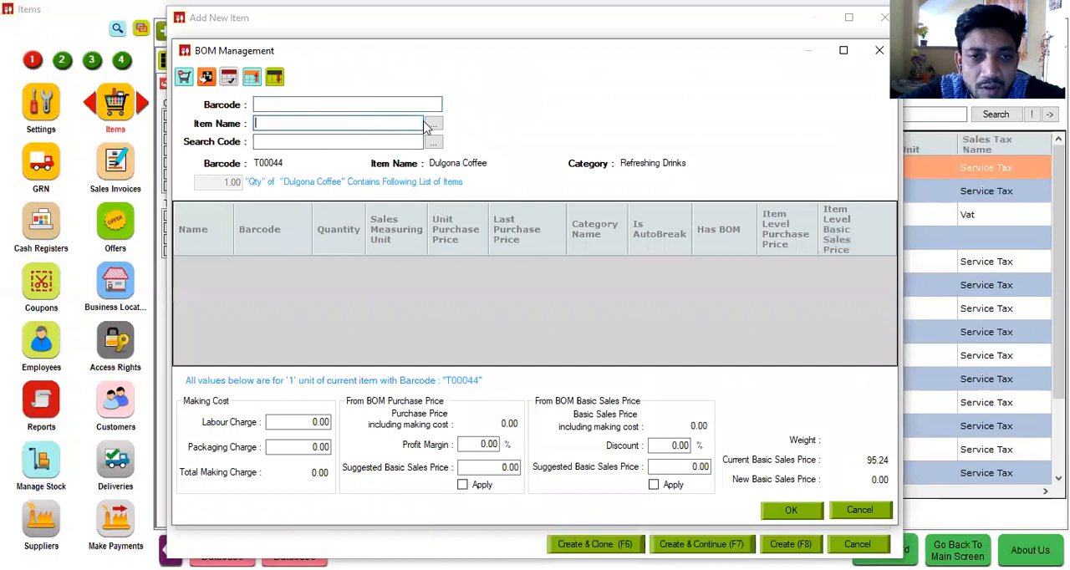
pyautogui.write('Co')
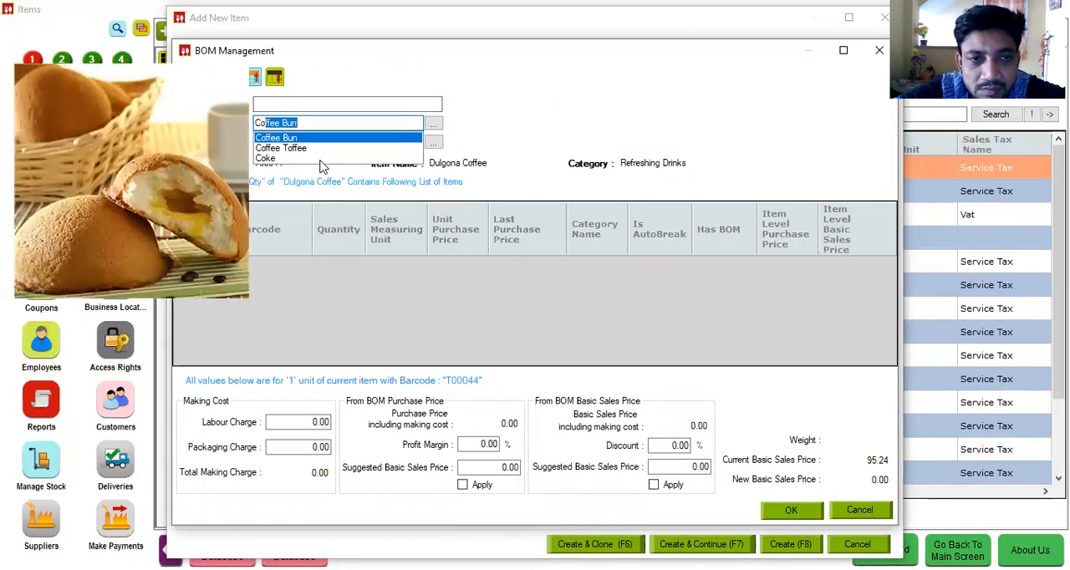
pyautogui.press('BackSpace')
pyautogui.press('BackSpace')
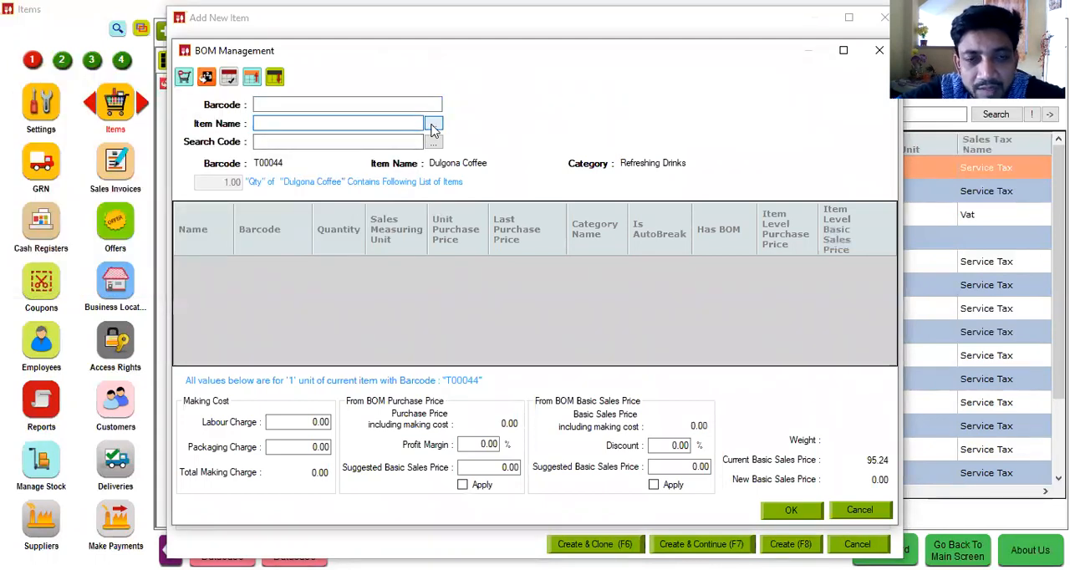
pyautogui.click(434, 124)
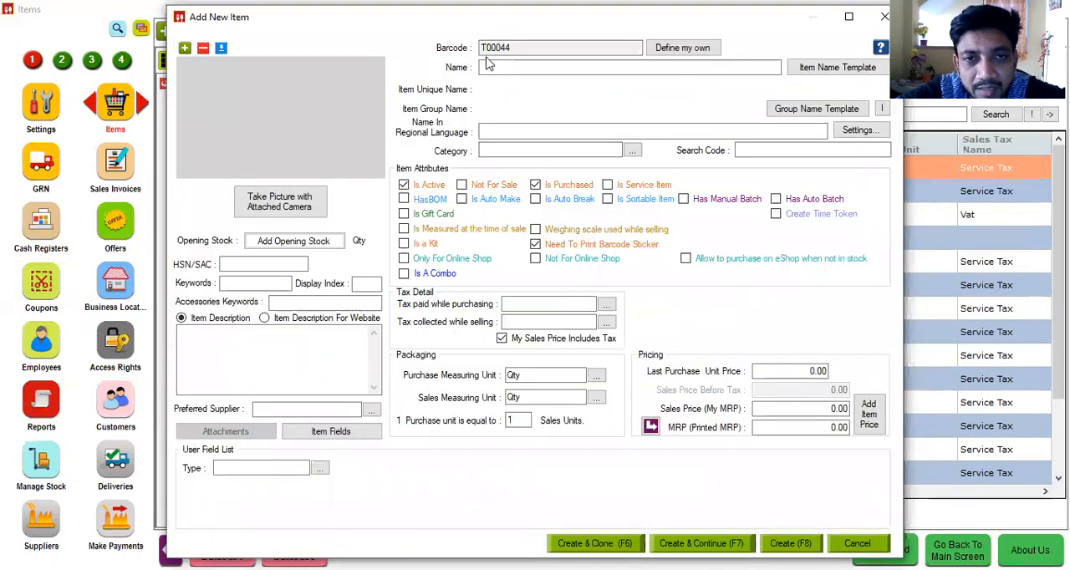
# Step: Define a new ingredient item named Coffee Been in category RM and mark it Not For Sale
pyautogui.click(493, 67)
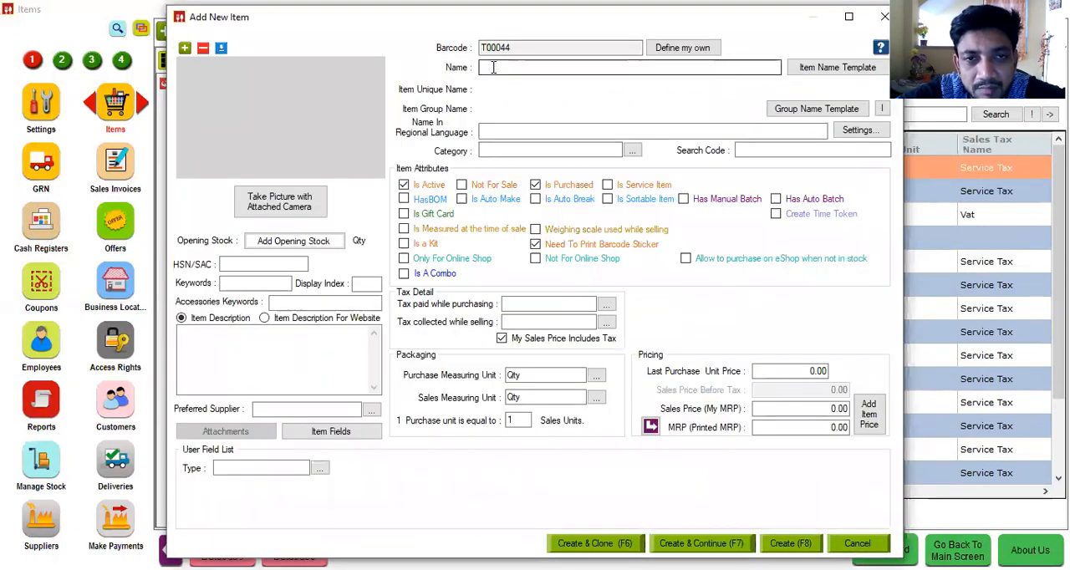
pyautogui.write('Cof')
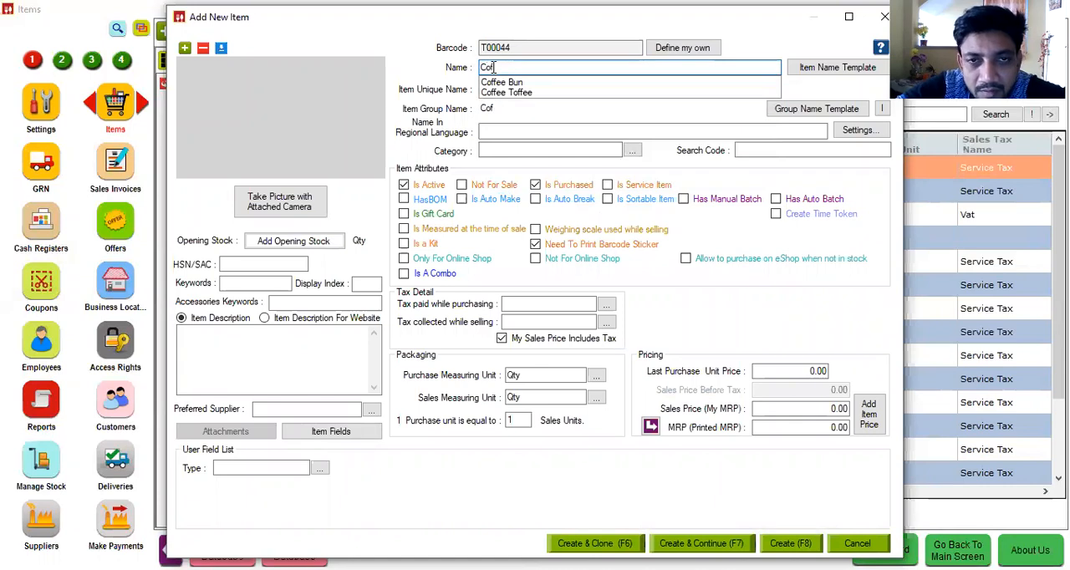
pyautogui.write('fee B')
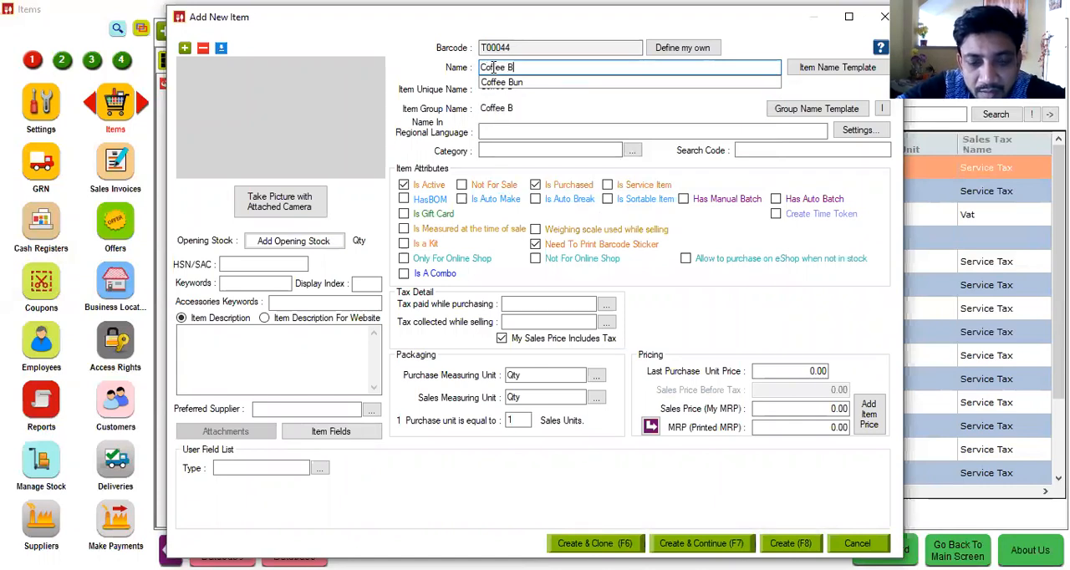
pyautogui.write('een')
pyautogui.click(497, 149)
pyautogui.write('R')
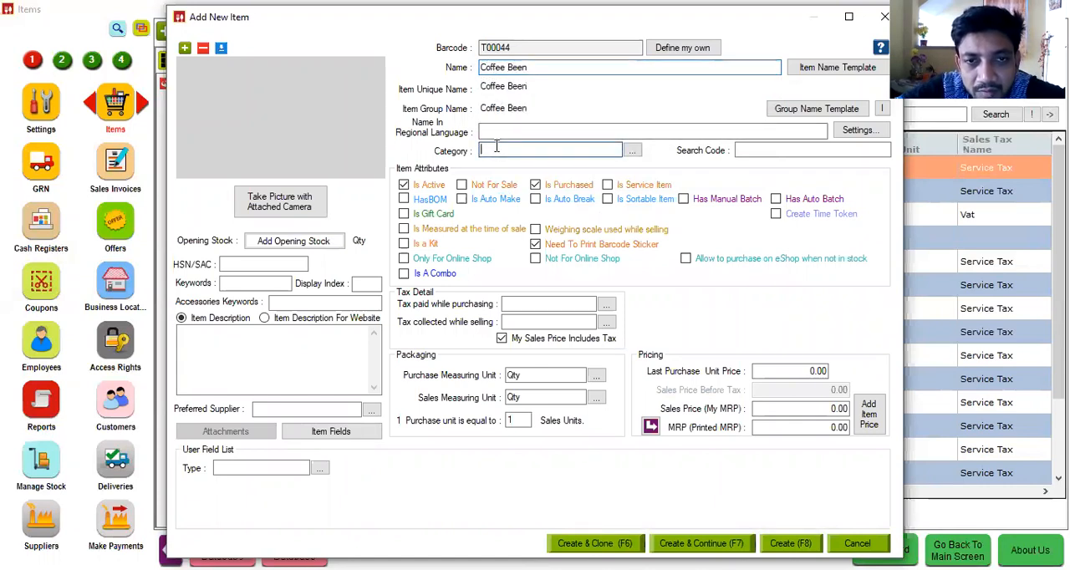
pyautogui.write('M')
pyautogui.press('Tab')
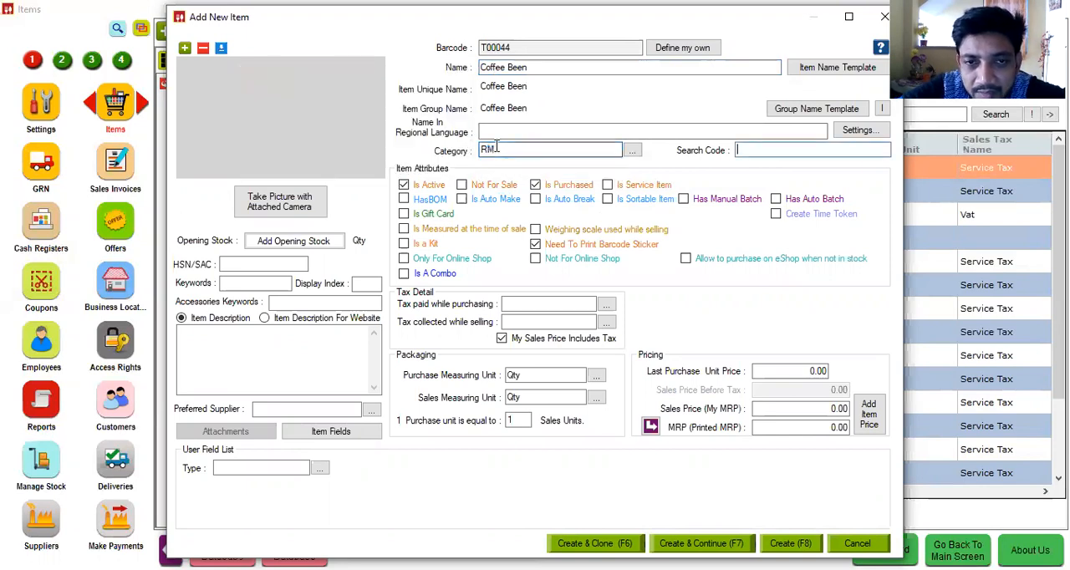
pyautogui.click(490, 187)
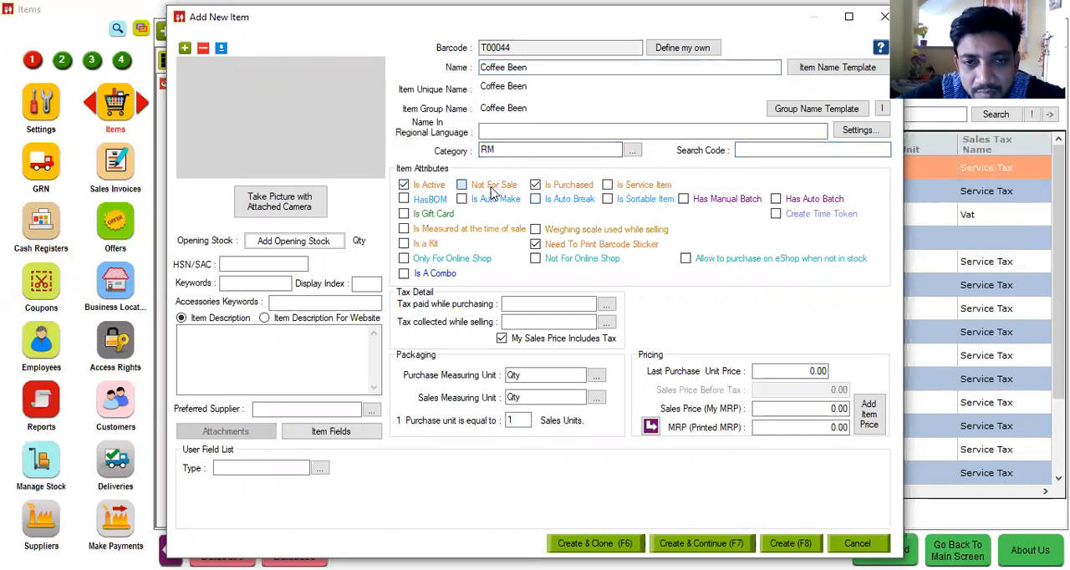
# Step: Set the purchase and sales measuring units of Coffee Been to Kg
pyautogui.click(549, 377)
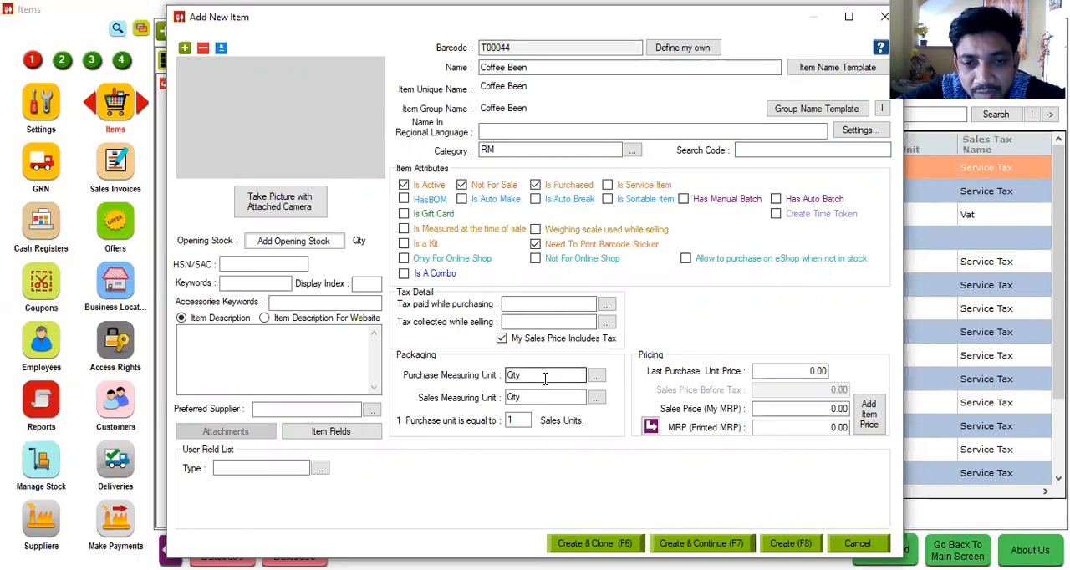
pyautogui.press('BackSpace')
pyautogui.press('BackSpace')
pyautogui.press('BackSpace')
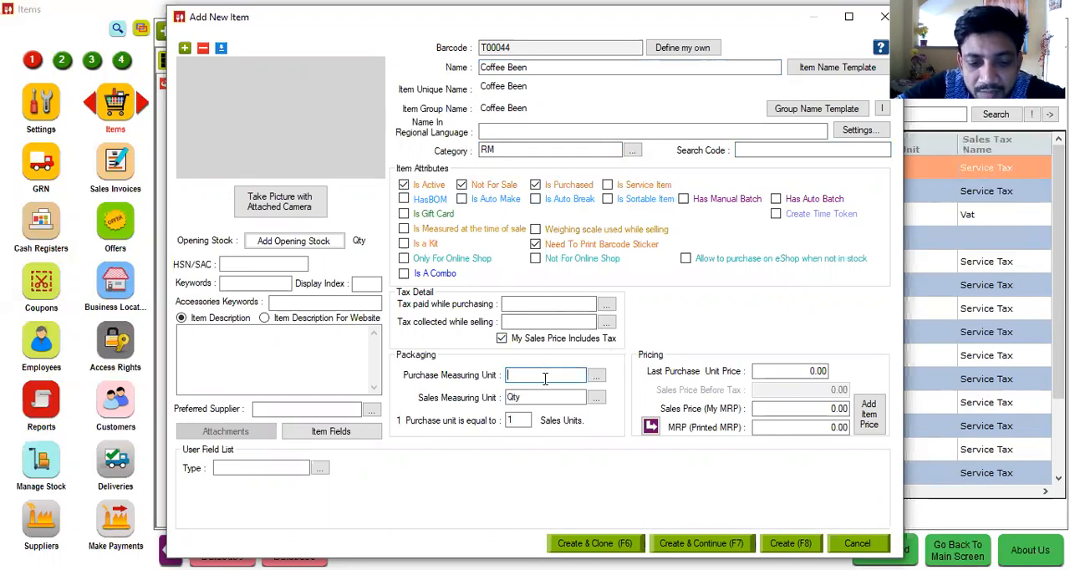
pyautogui.write('Kg')
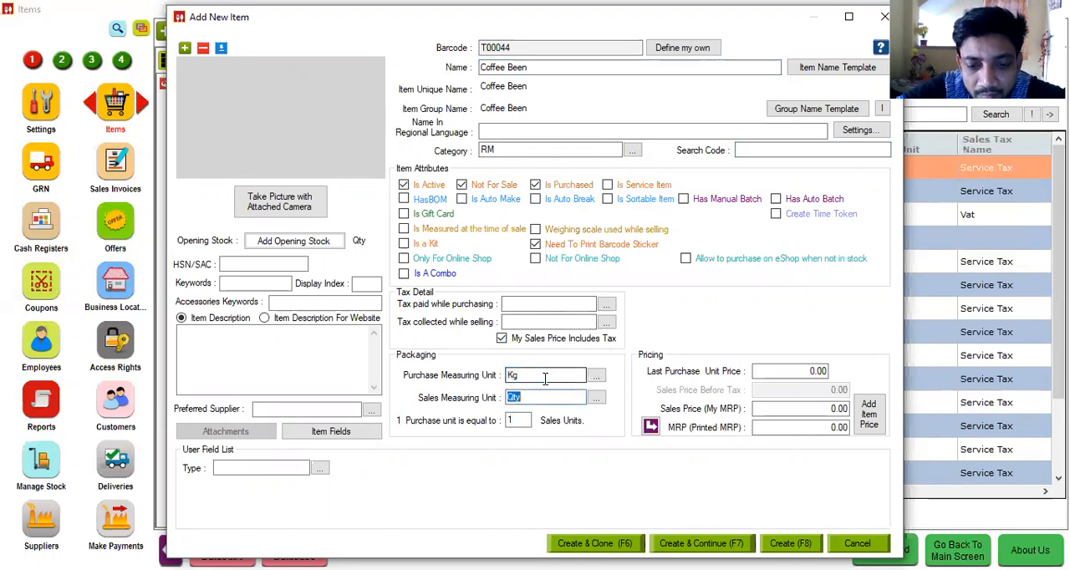
pyautogui.write('Kg')
pyautogui.press('Tab')
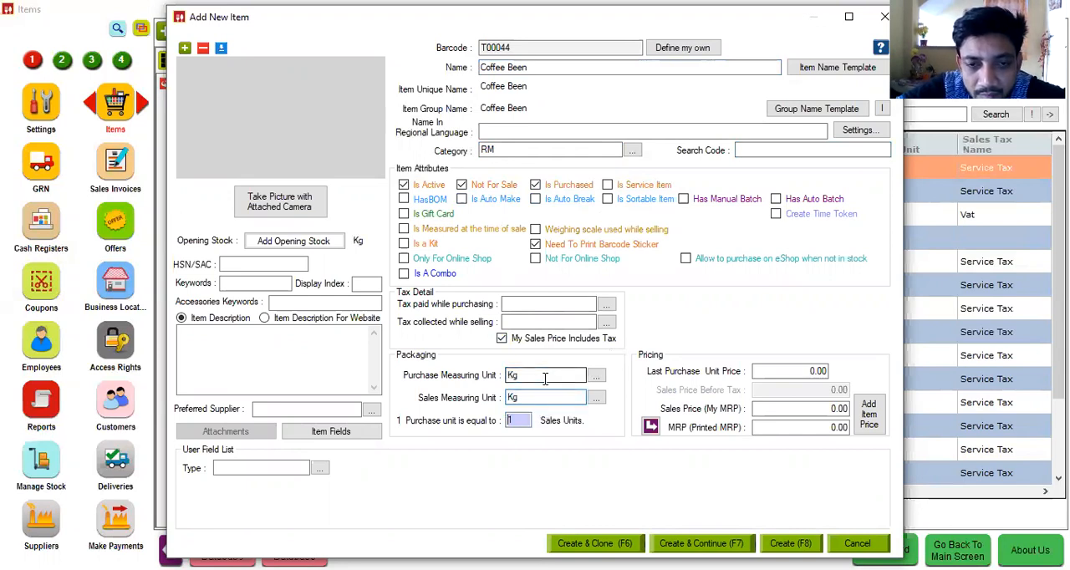
# Step: Set the last purchase unit price and sales price of Coffee Been to 40, and copy the sales price to the MRP
pyautogui.click(812, 372)
pyautogui.write('40')
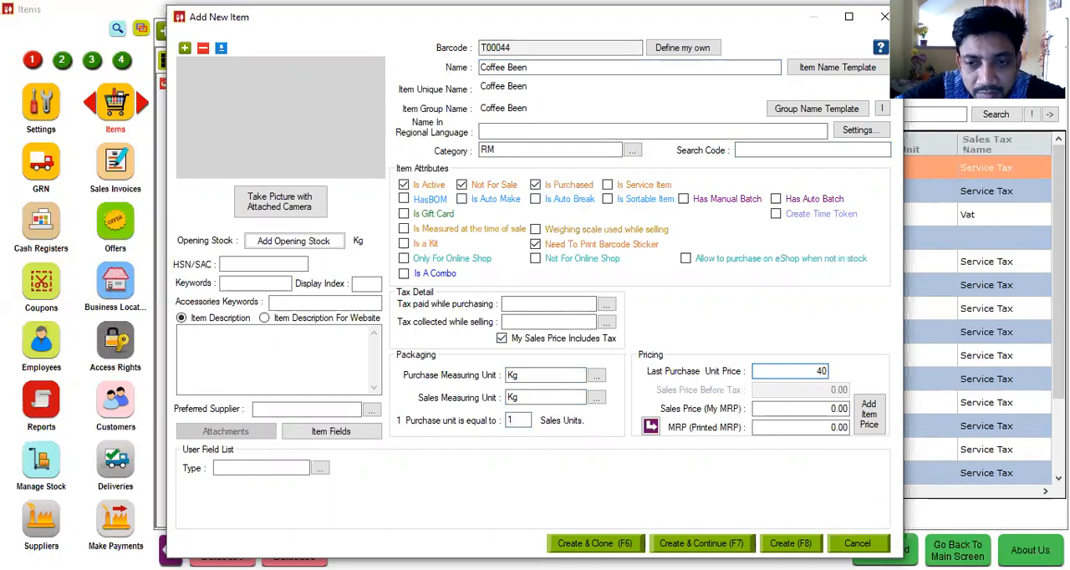
pyautogui.click(816, 408)
pyautogui.write('40')
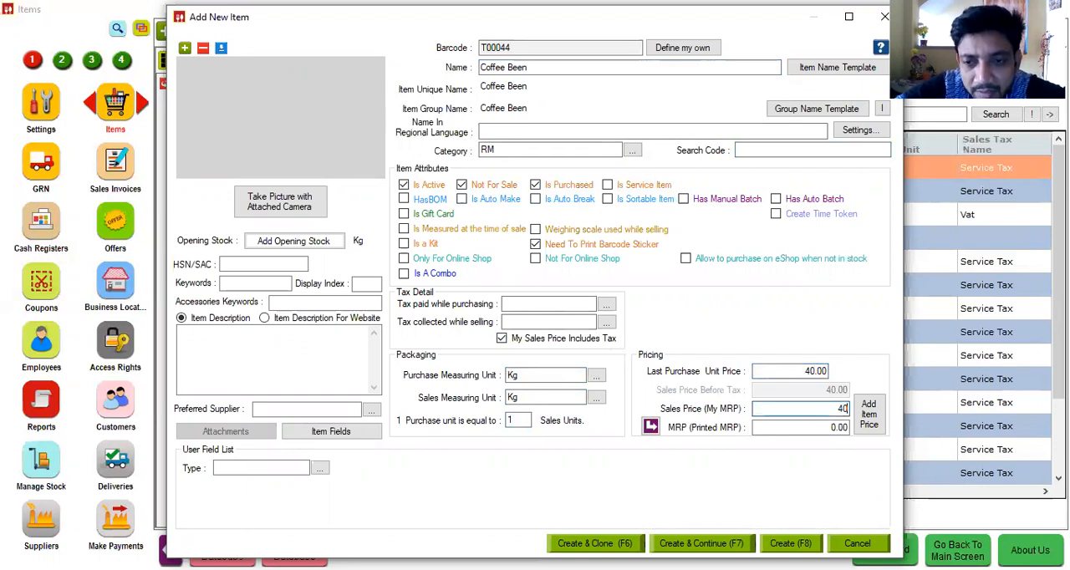
pyautogui.click(650, 426)
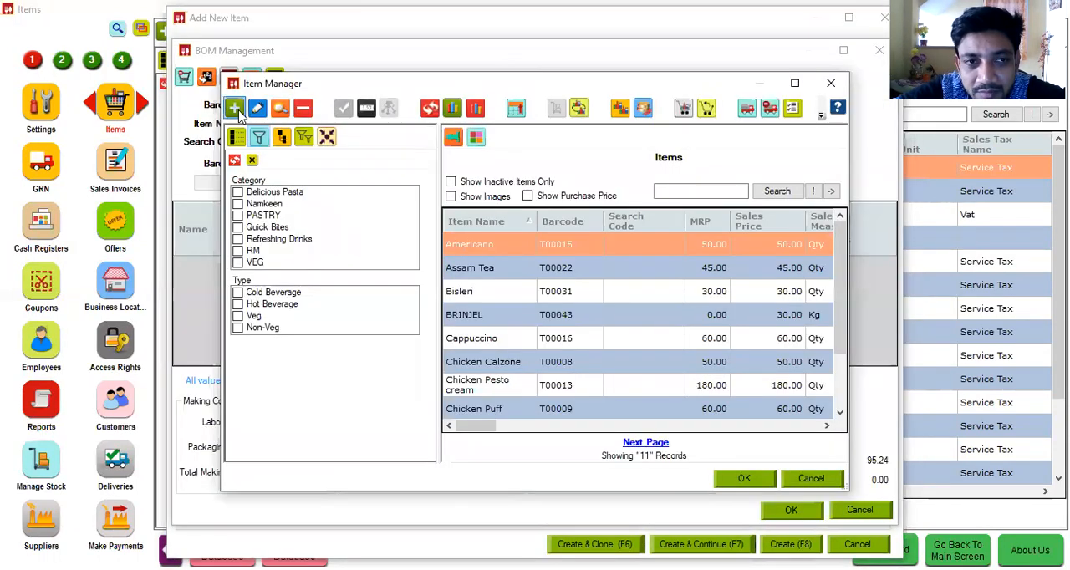
# Step: Start another new ingredient item named Milk and assign it to category RM
pyautogui.click(237, 109)
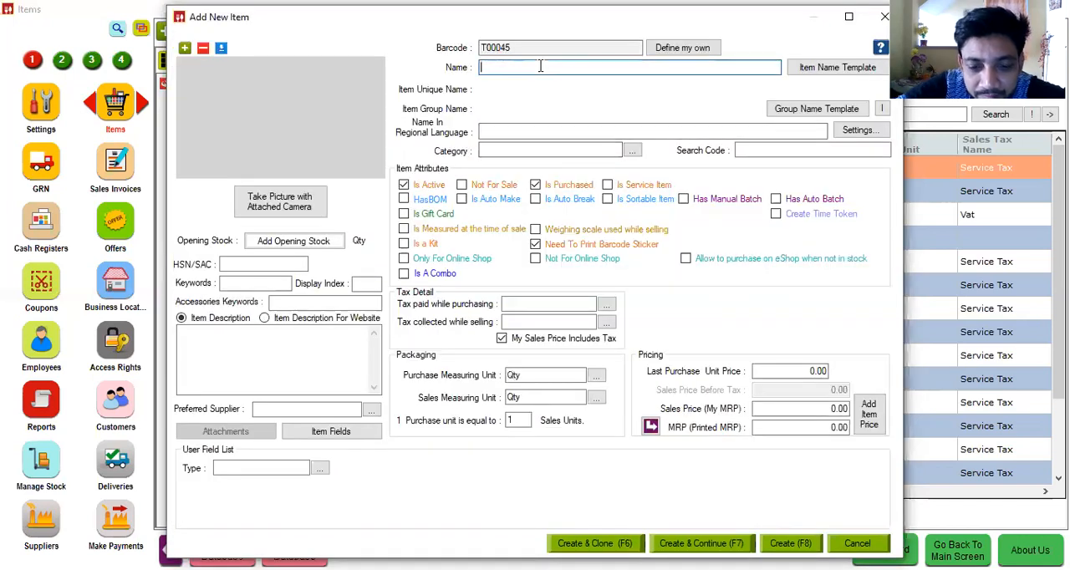
pyautogui.write('Milk')
pyautogui.click(514, 148)
pyautogui.write('R')
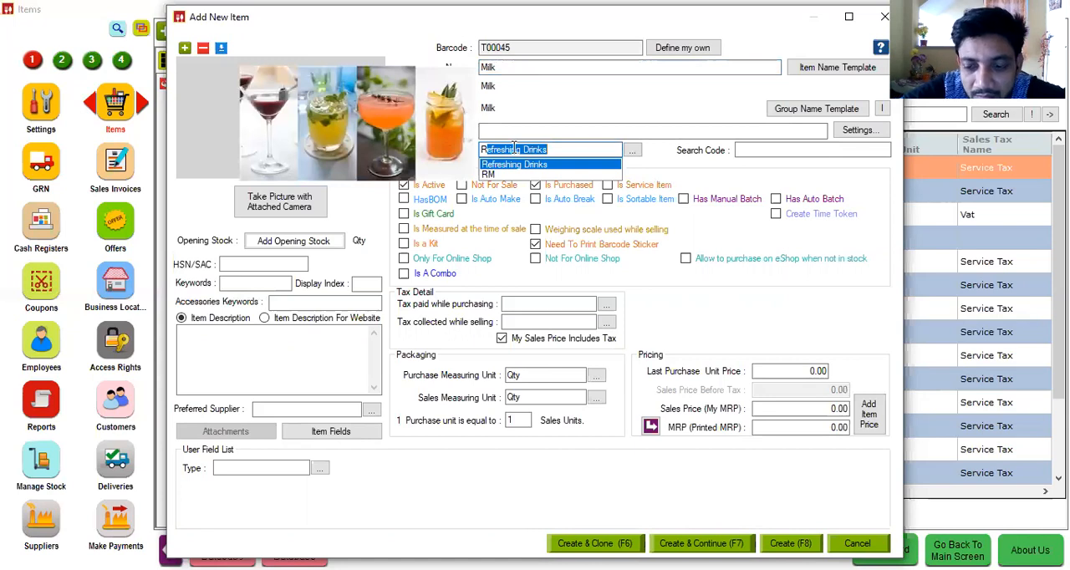
pyautogui.write('M')
pyautogui.press('Tab')
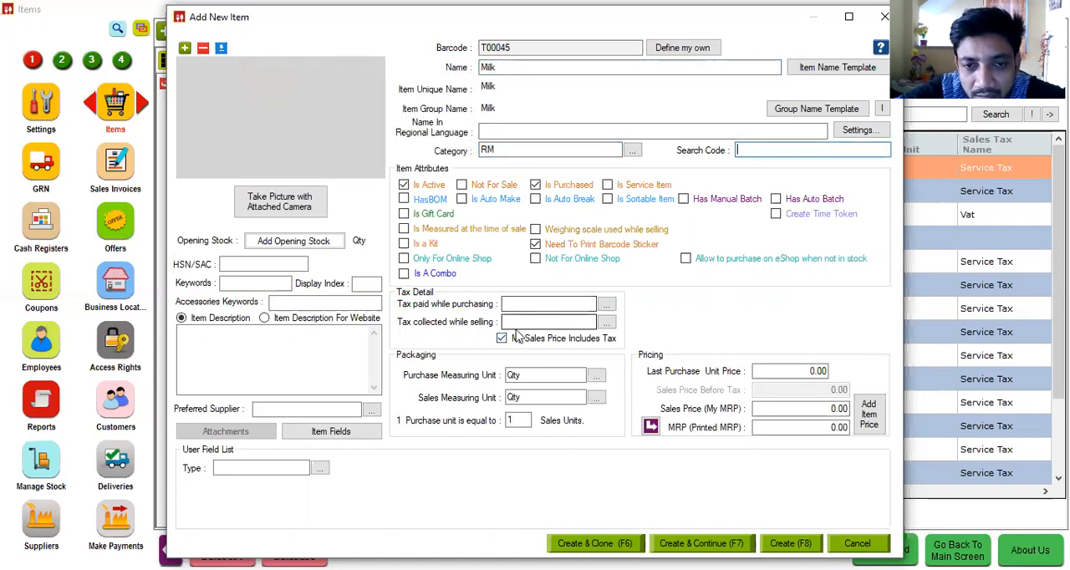
# Step: Set the purchase and sales measuring units of Milk to litre
pyautogui.click(526, 375)
pyautogui.press('BackSpace')
pyautogui.press('BackSpace')
pyautogui.press('BackSpace')
pyautogui.write('litre')
pyautogui.press('Tab')
pyautogui.write('litre')
pyautogui.press('Tab')
# Step: Set Milk's sales price, last purchase unit price and MRP to 25, and create it as Not For Sale, continuing with another item
pyautogui.click(769, 409)
pyautogui.write('25')
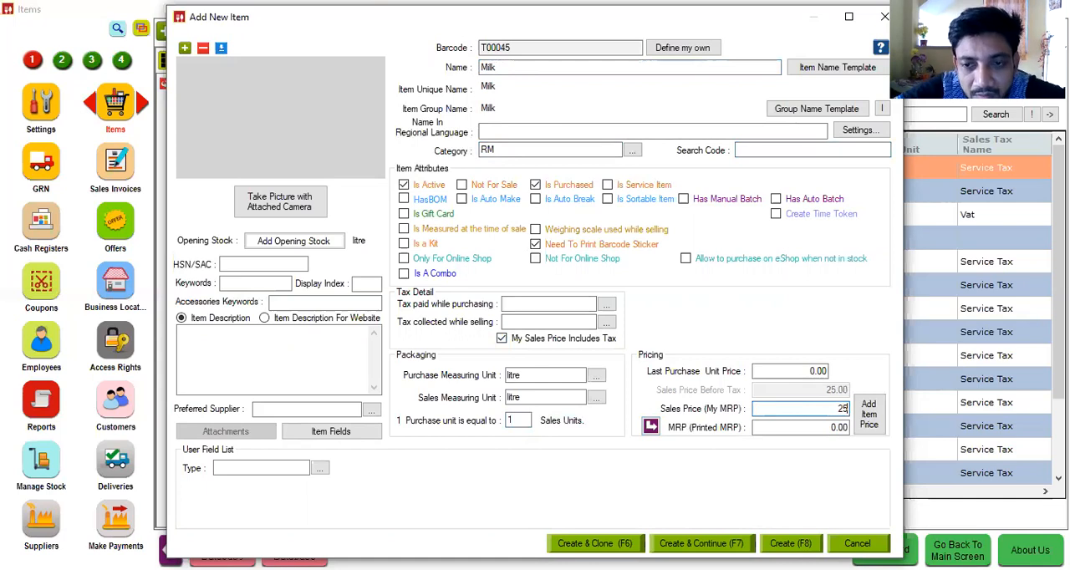
pyautogui.click(769, 376)
pyautogui.write('25')
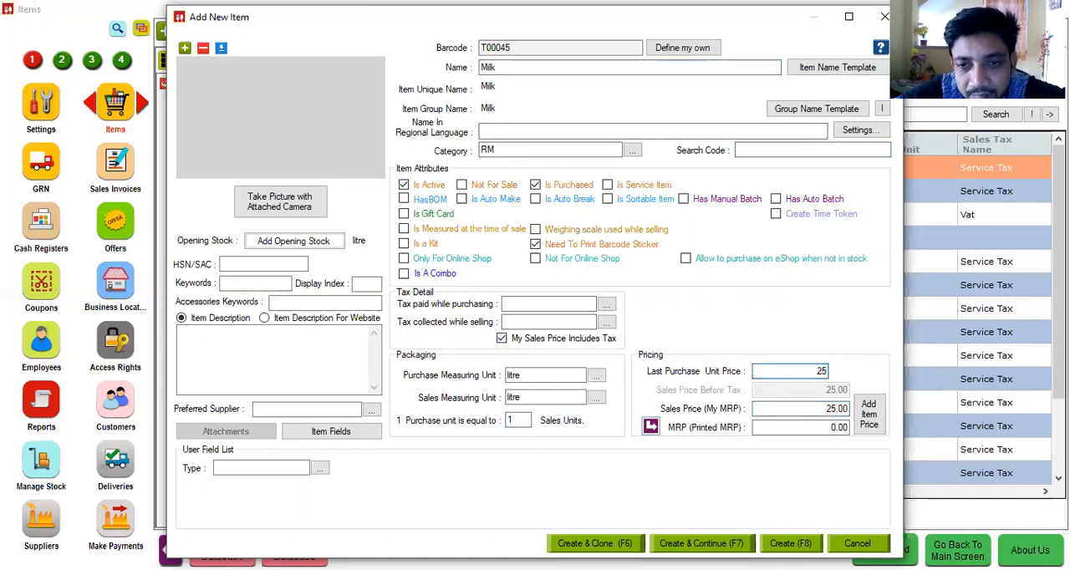
pyautogui.click(782, 427)
pyautogui.write('25')
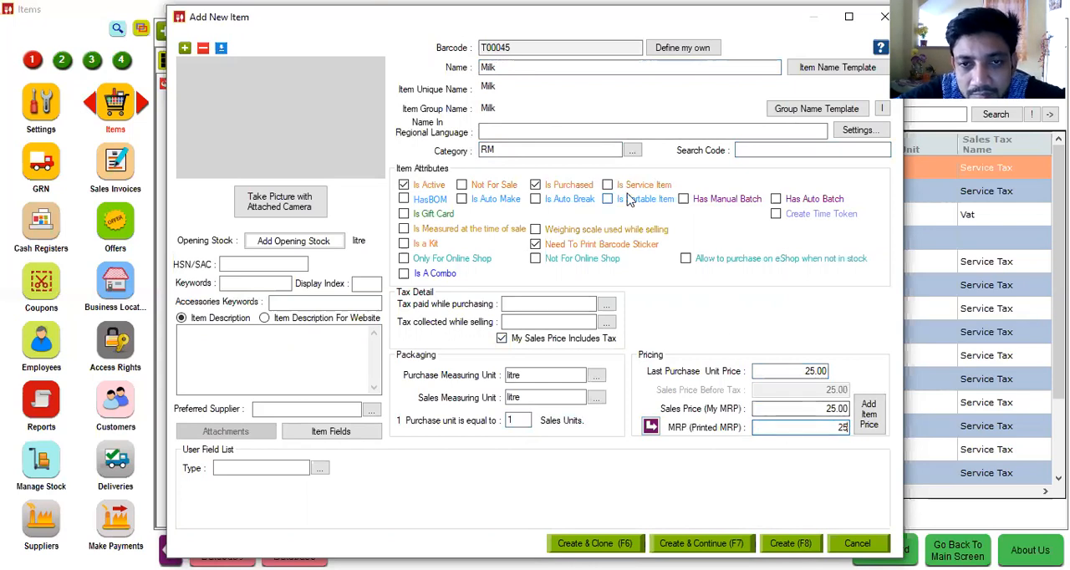
pyautogui.click(501, 186)
pyautogui.press('F7')
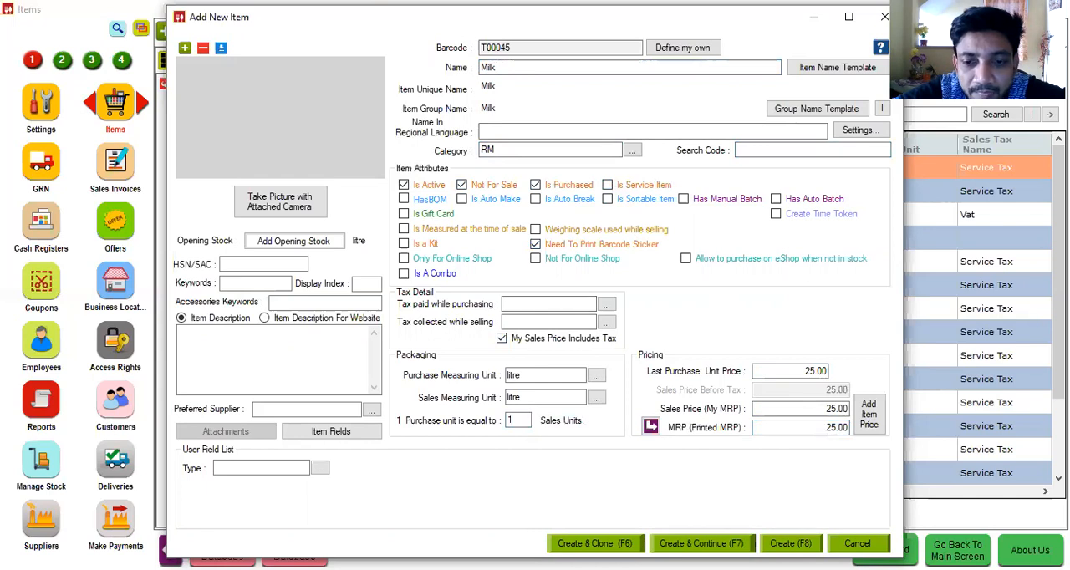
# Step: Name the new item Sugar and set its purchase and sales measuring units to Kg
pyautogui.write('Sugar')
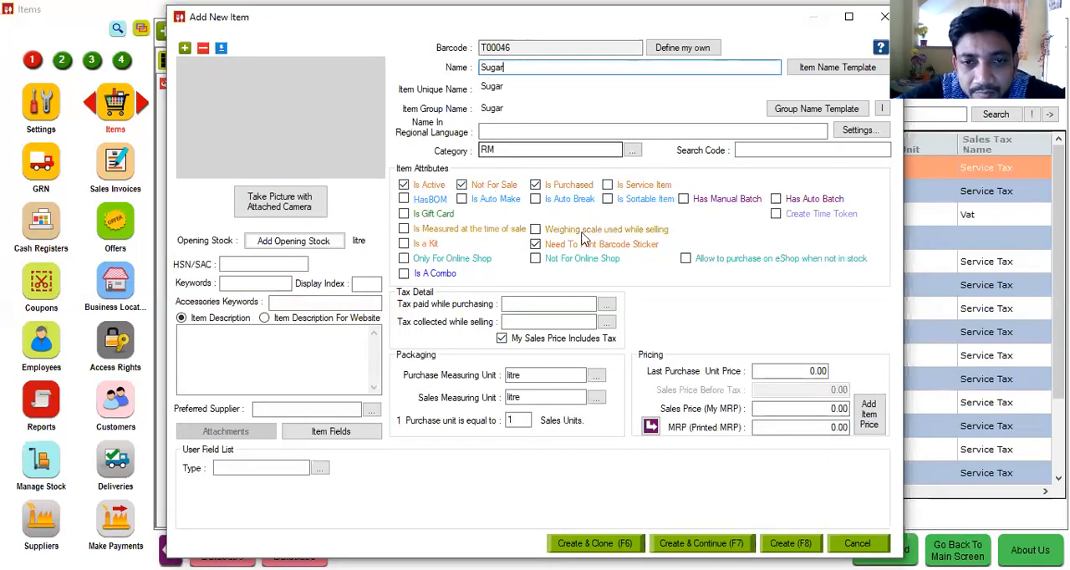
pyautogui.click(547, 377)
pyautogui.write('Kg')
pyautogui.click(559, 397)
pyautogui.write('Kg')
pyautogui.press('Tab')
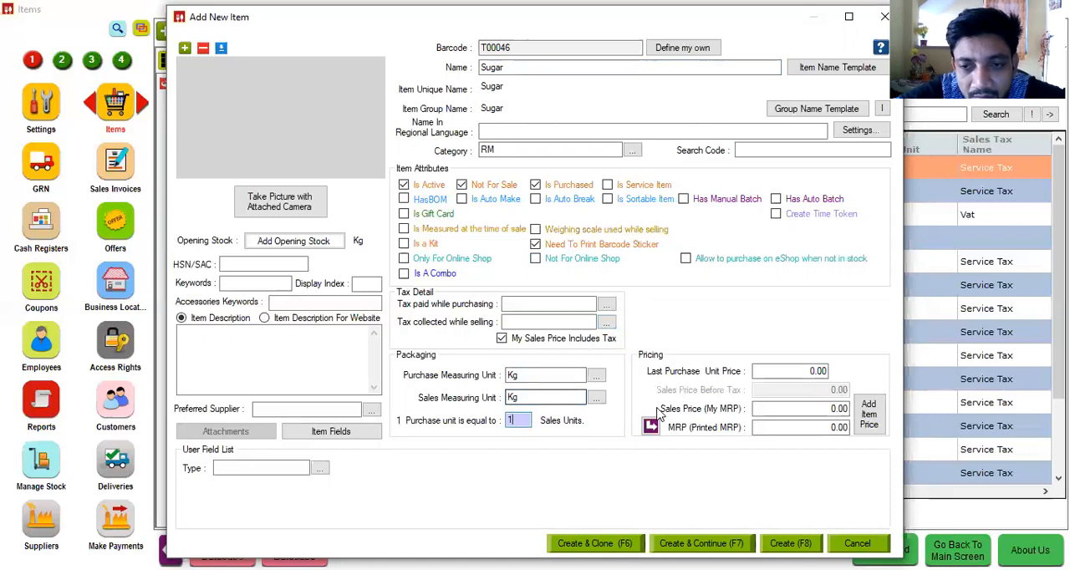
# Step: Set Sugar's last purchase unit price and sales price to 45, copy the sales price to the MRP, and create the item
pyautogui.press('Tab')
pyautogui.write('45')
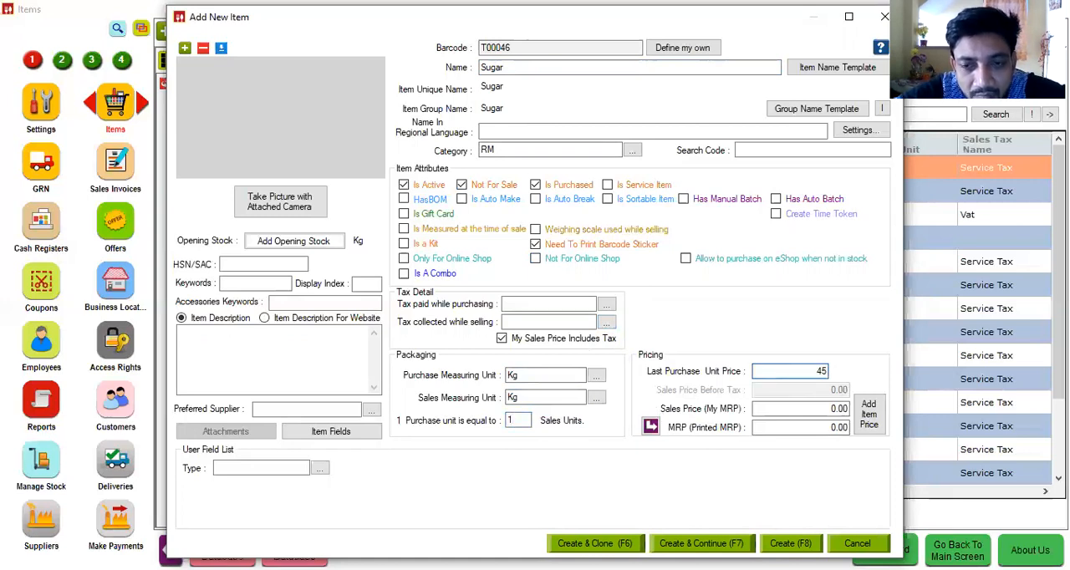
pyautogui.press('Tab')
pyautogui.write('45')
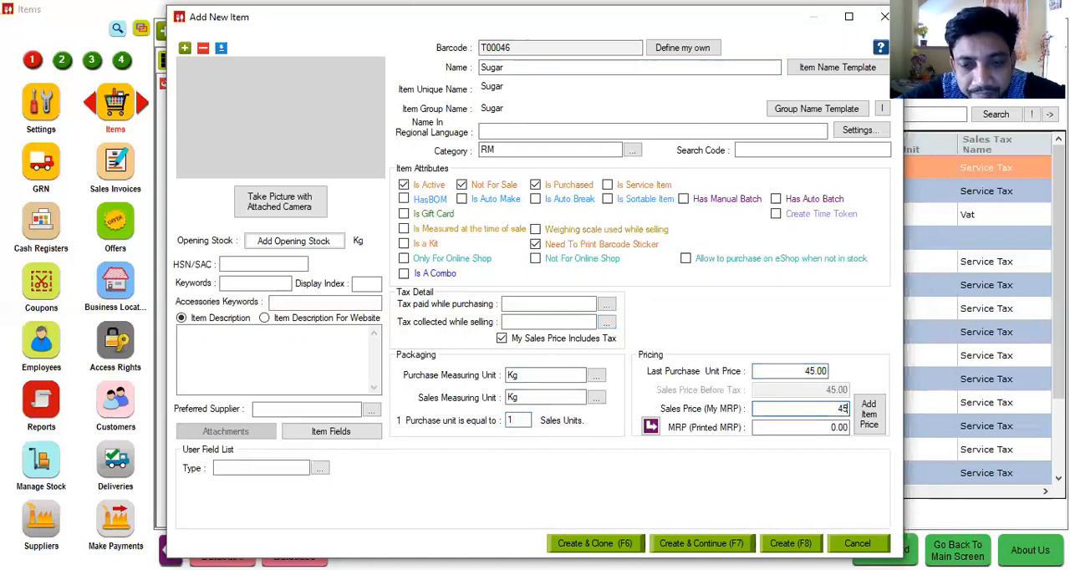
pyautogui.click(652, 427)
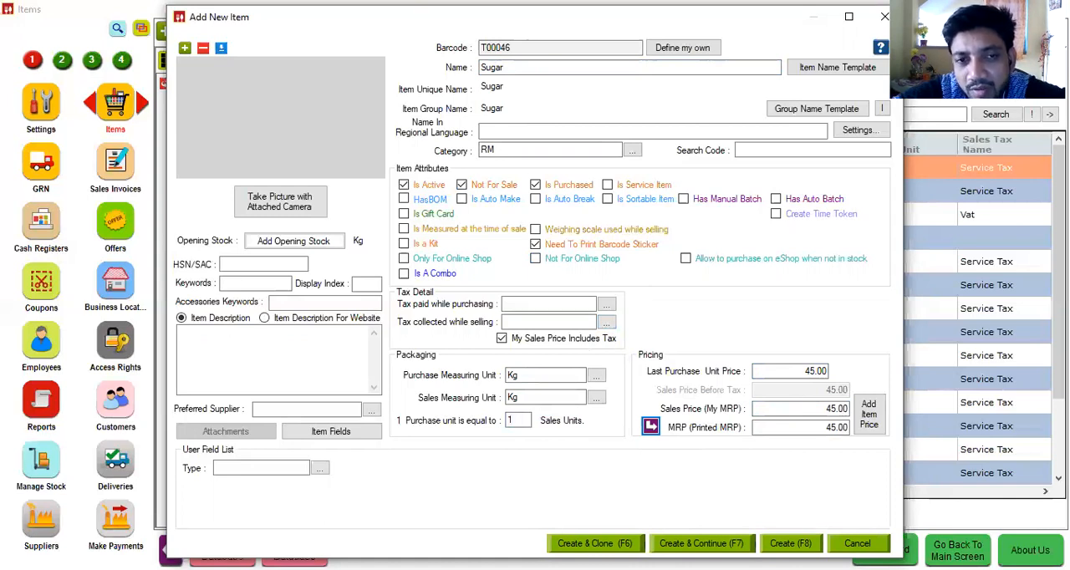
pyautogui.press('F8')
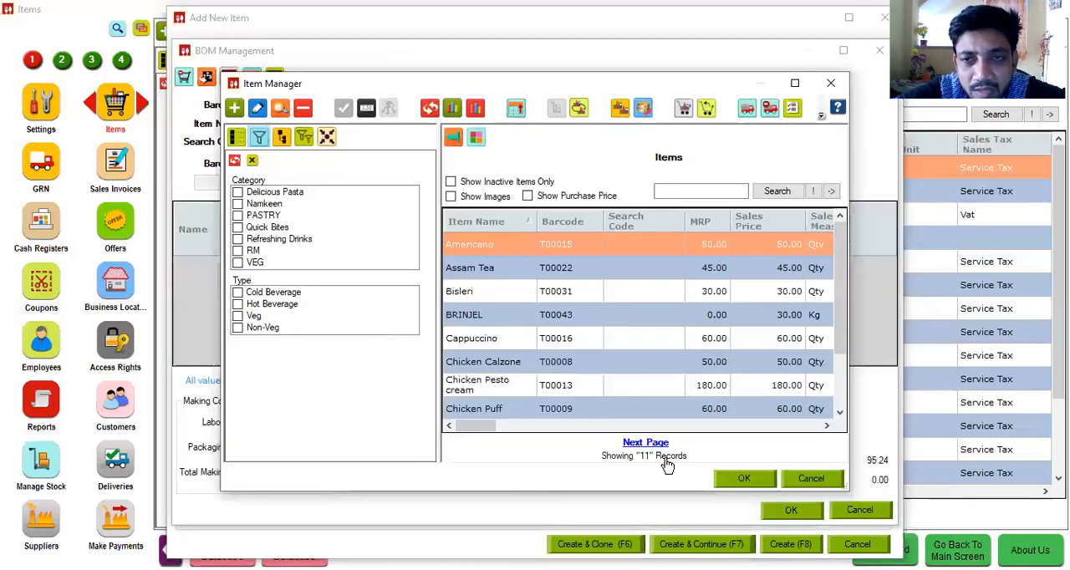
# Step: Close the Item Manager and add Sugar to the BOM of Dulgona Coffee with a quantity of .1 Kg
pyautogui.click(831, 83)
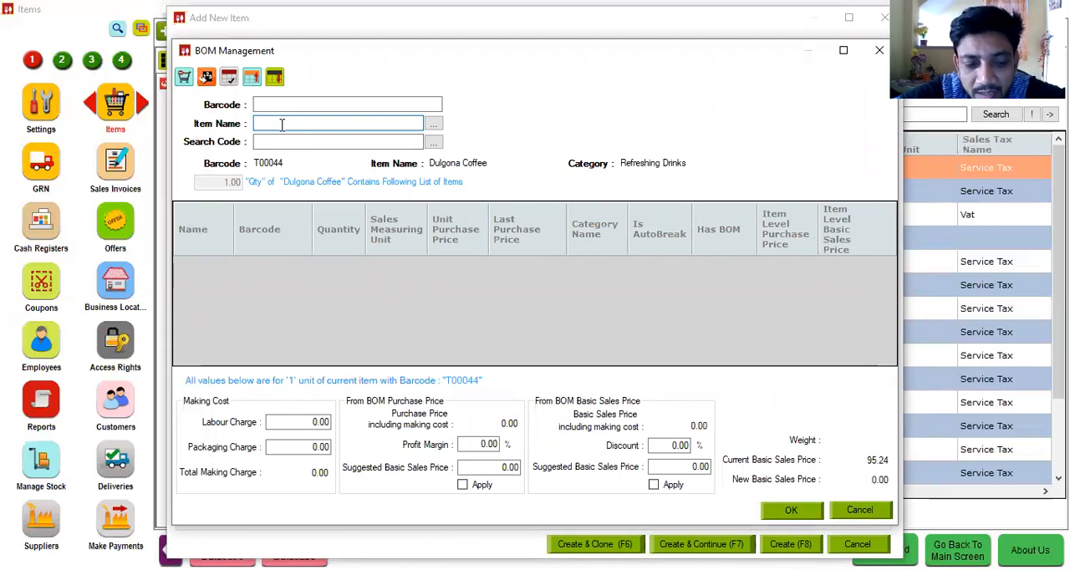
pyautogui.write('S')
pyautogui.press('Down')
pyautogui.press('Down')
pyautogui.press('Return')
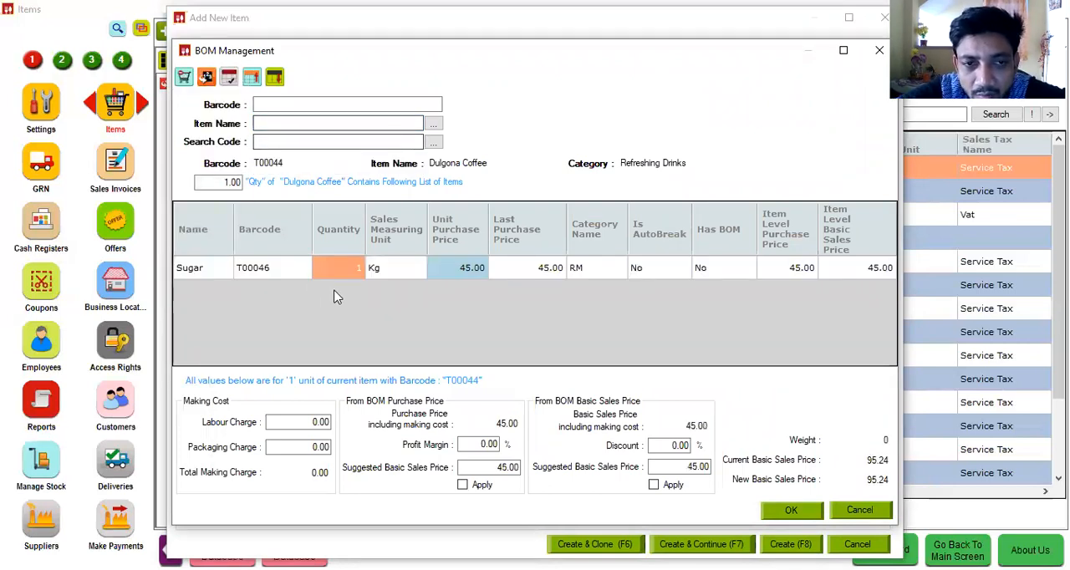
pyautogui.click(351, 273)
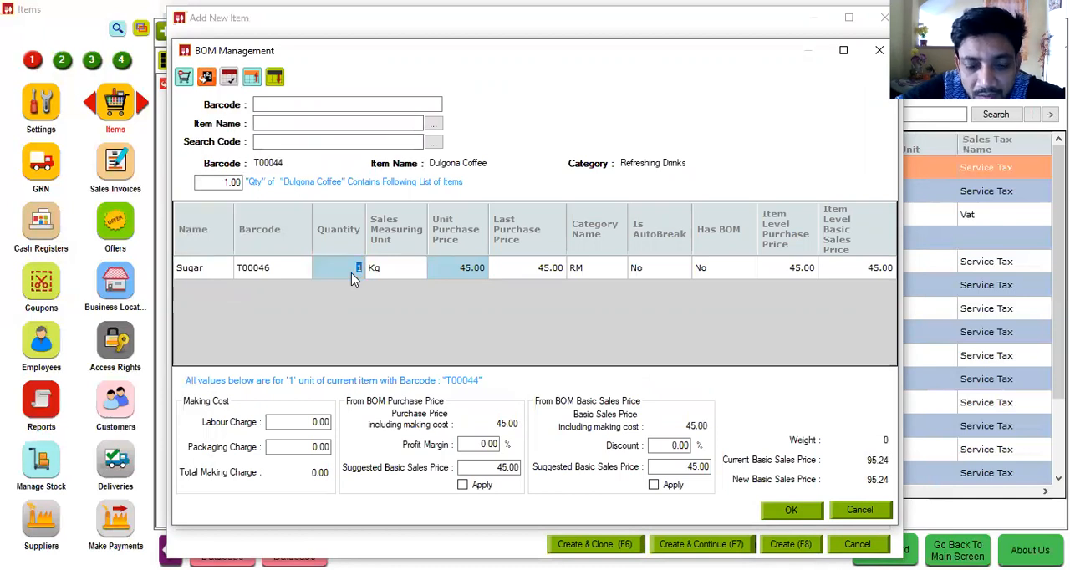
pyautogui.write('.1')
# Step: Add Coffee Been to the BOM with a quantity of .2 Kg
pyautogui.click(326, 121)
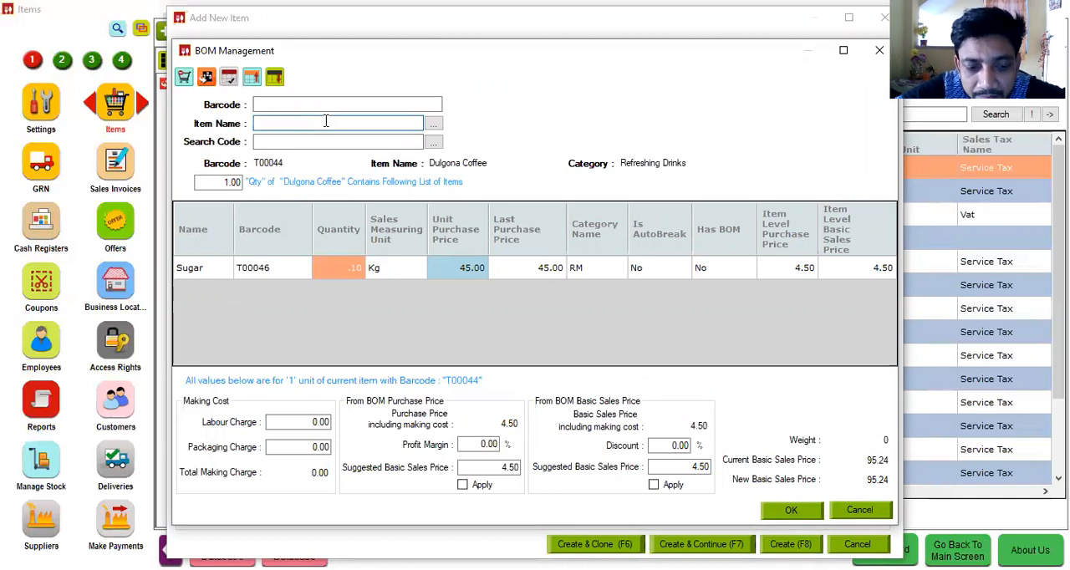
pyautogui.write('Coffee Been')
pyautogui.press('Return')
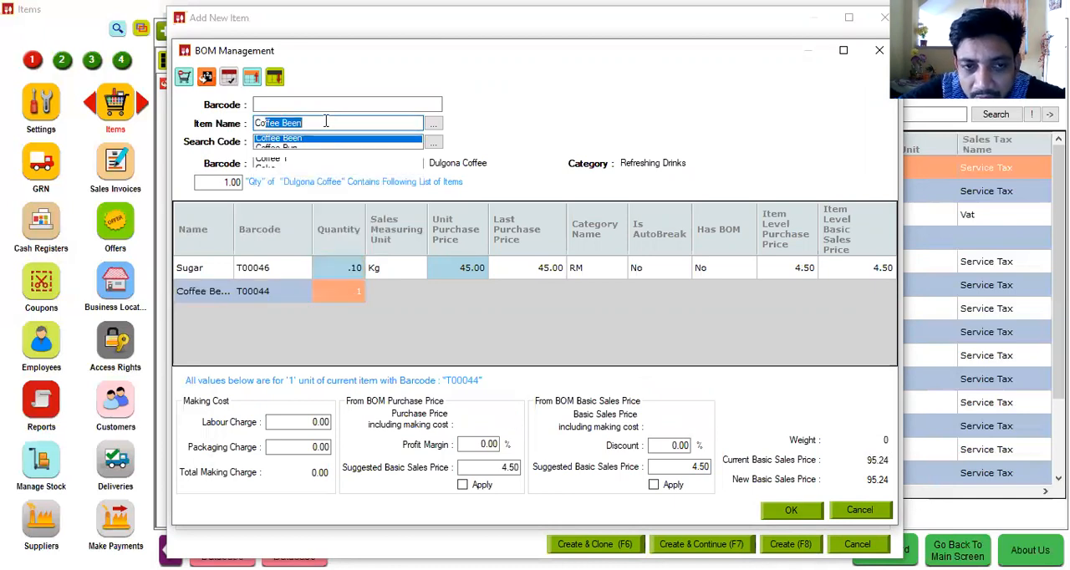
pyautogui.write('.2')
pyautogui.press('Tab')
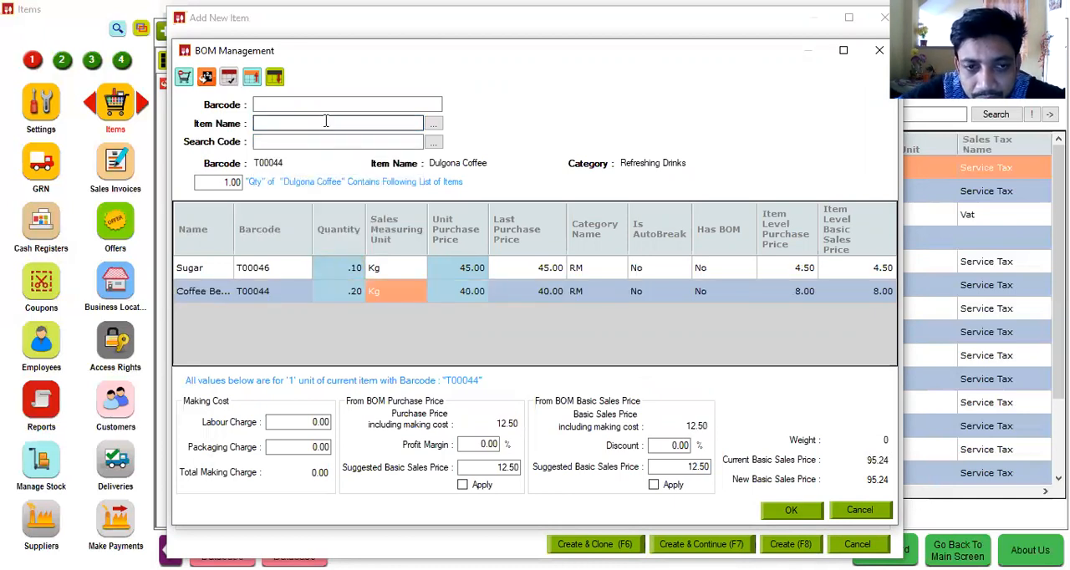
# Step: Add Milk to the BOM with a quantity of .1 litre
pyautogui.click(326, 123)
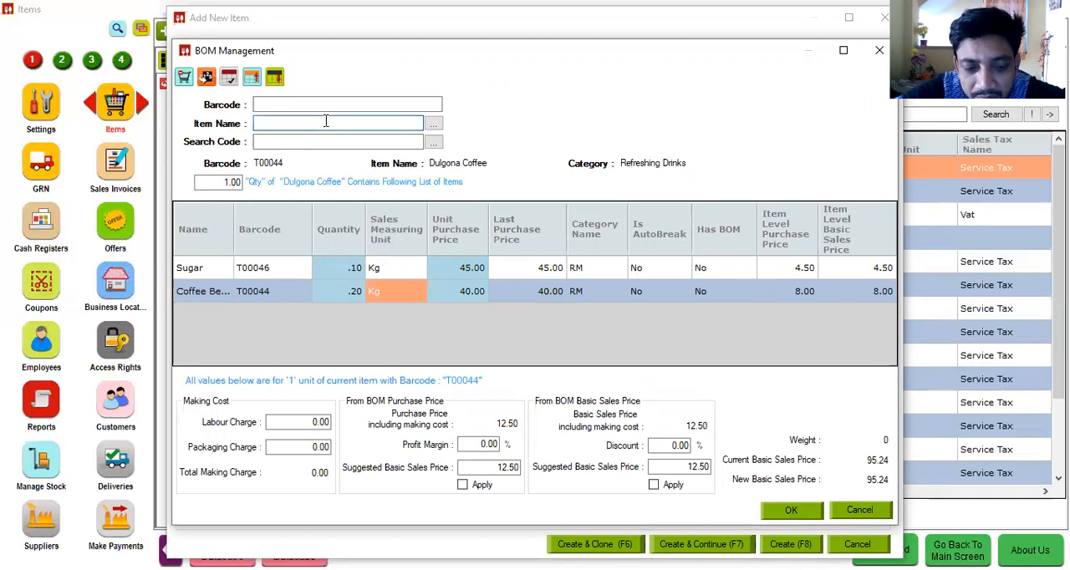
pyautogui.write('Milk')
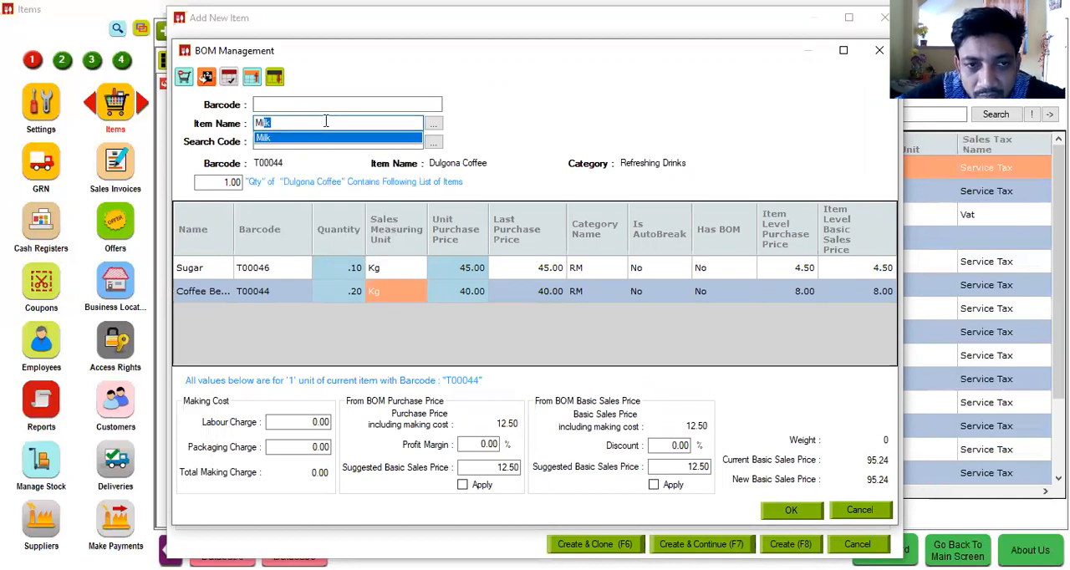
pyautogui.press('Return')
pyautogui.write('.1')
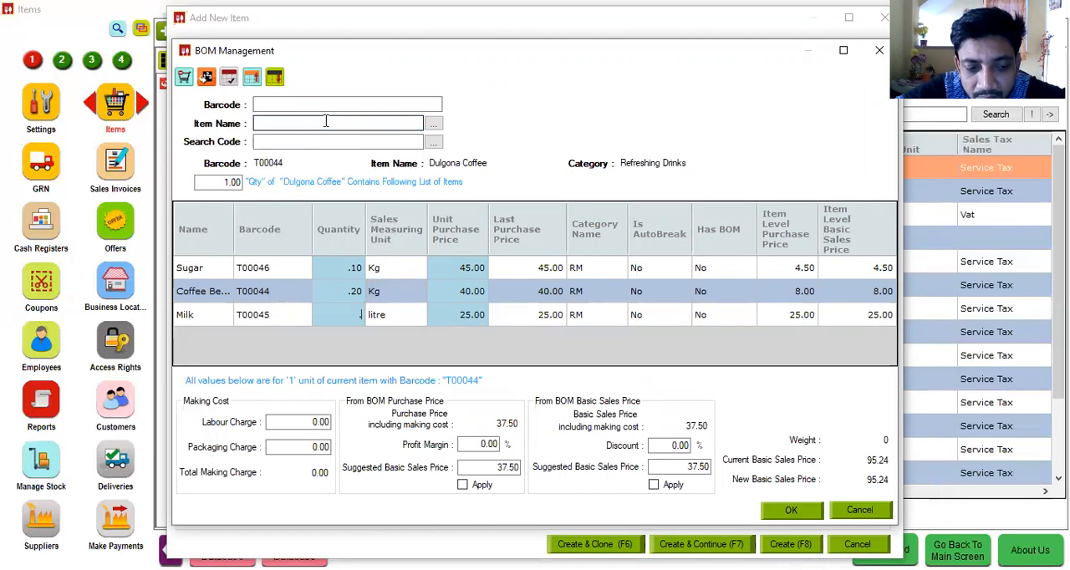
pyautogui.press('Return')
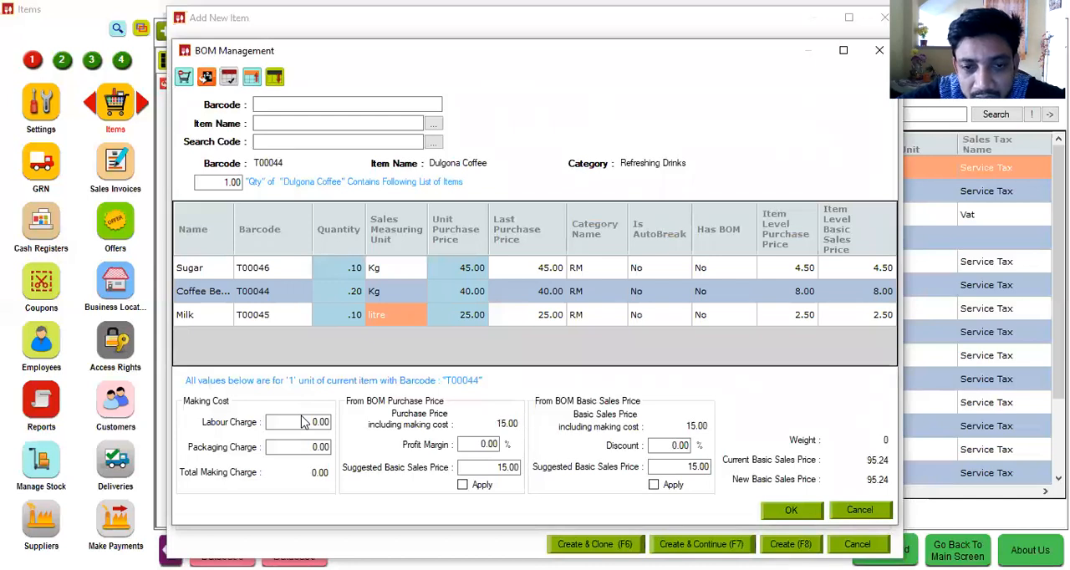
# Step: Set the making cost to a labour charge of 2.00 and a packaging charge of 1.00
pyautogui.click(289, 421)
pyautogui.press('BackSpace')
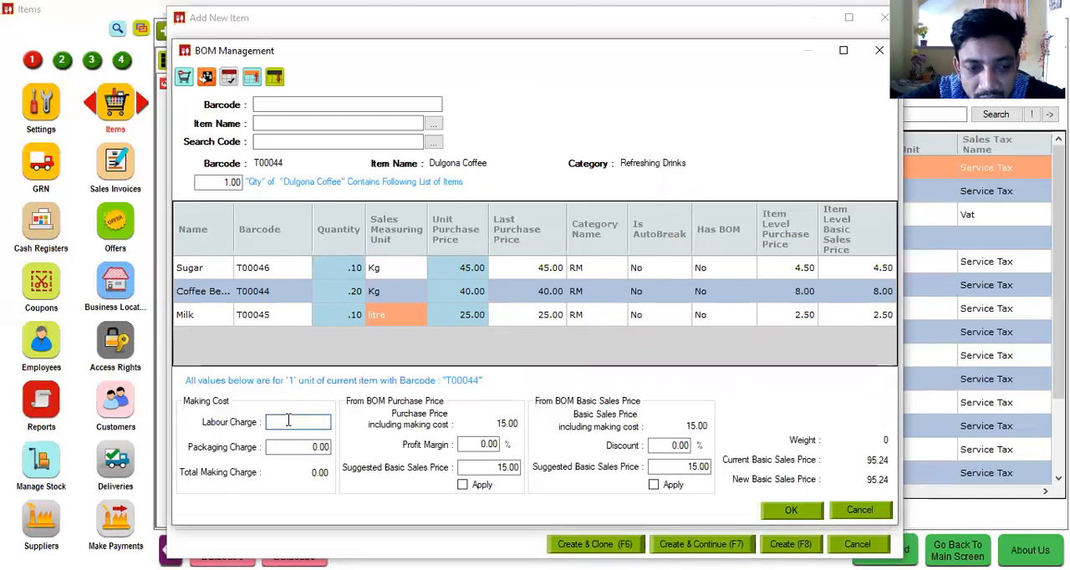
pyautogui.write('2')
pyautogui.click(296, 447)
pyautogui.write('1')
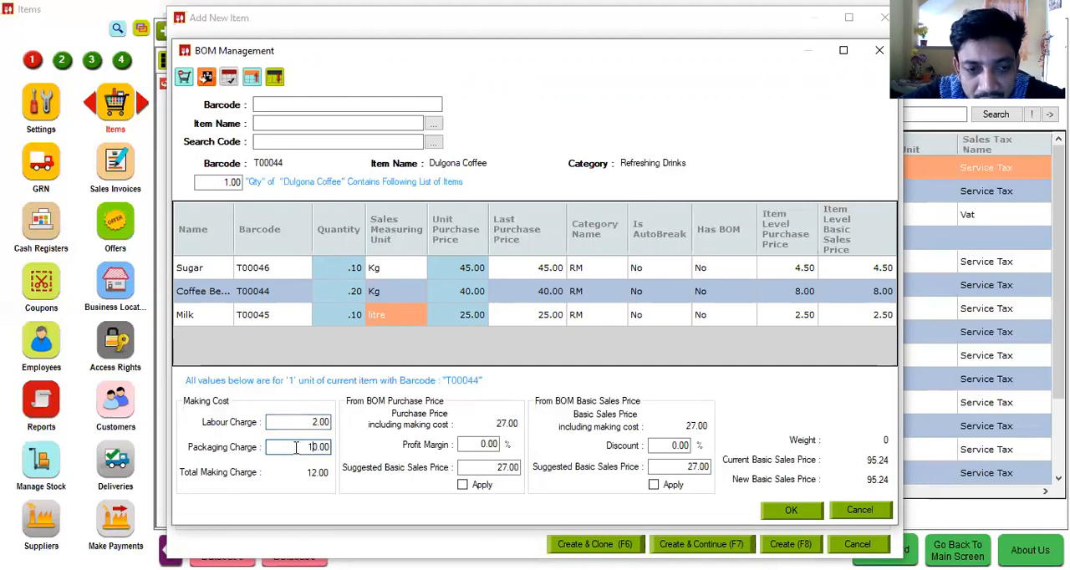
pyautogui.press('Delete')
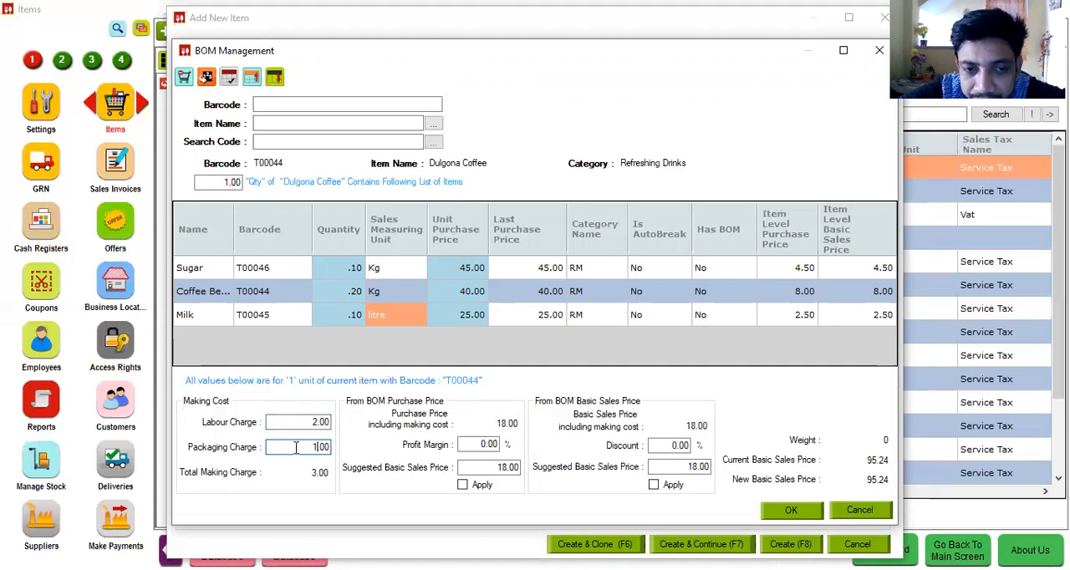
# Step: Try a profit margin of 100% on the BOM purchase price and clear it again
pyautogui.click(475, 447)
pyautogui.write('100')
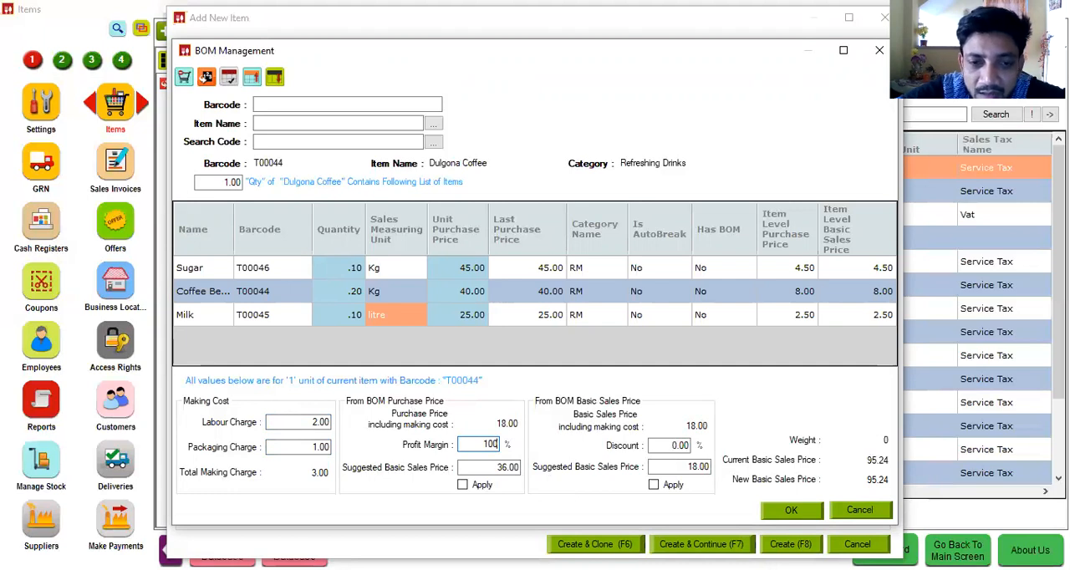
pyautogui.press('BackSpace')
pyautogui.press('BackSpace')
pyautogui.press('BackSpace')
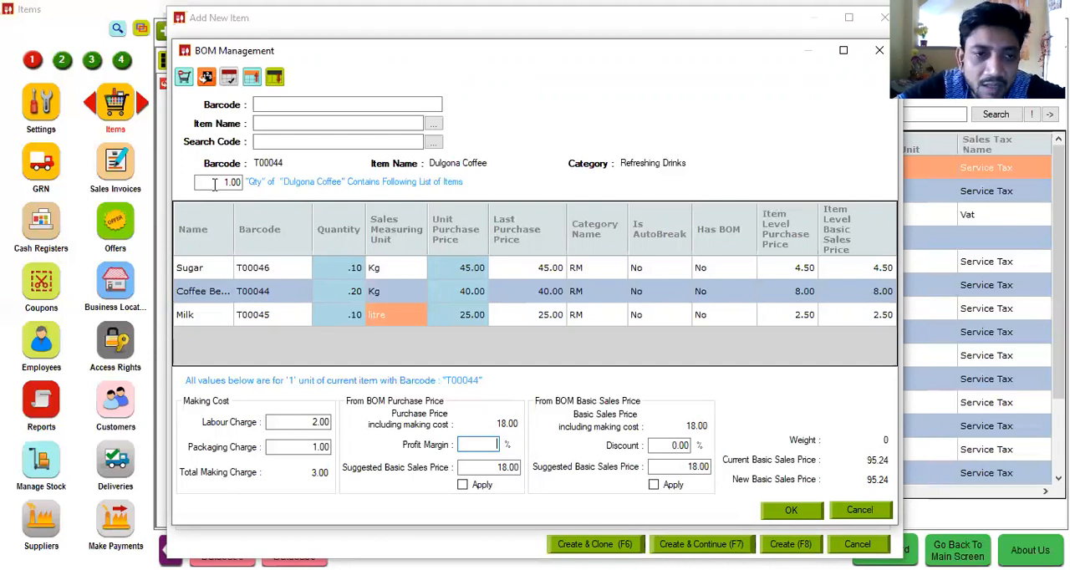
# Step: Save the BOM without applying a suggested basic price, and set the HSN/SAC code of Dulgona Coffee to 6204
pyautogui.click(801, 513)
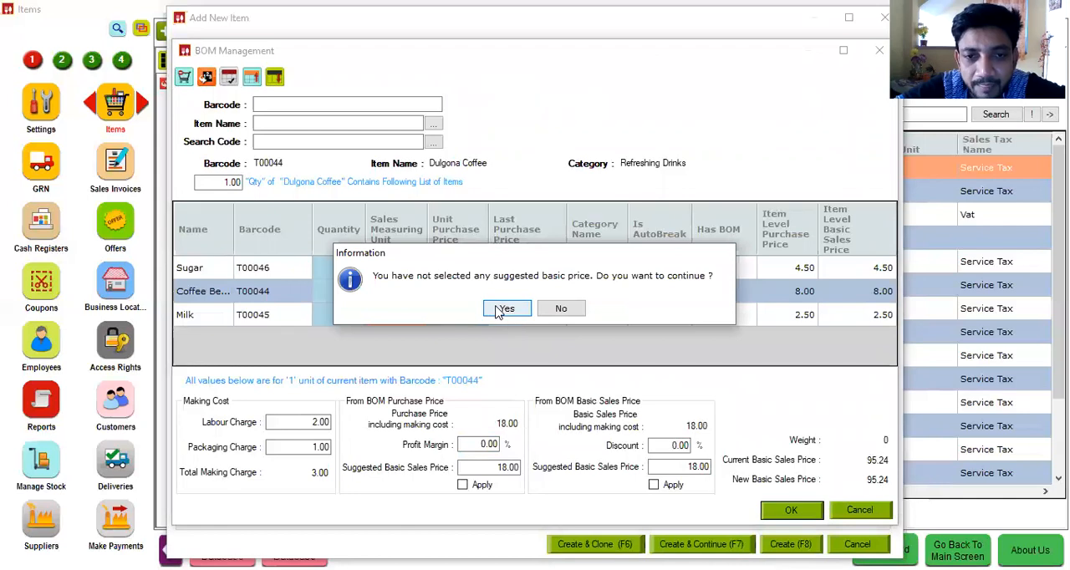
pyautogui.click(505, 309)
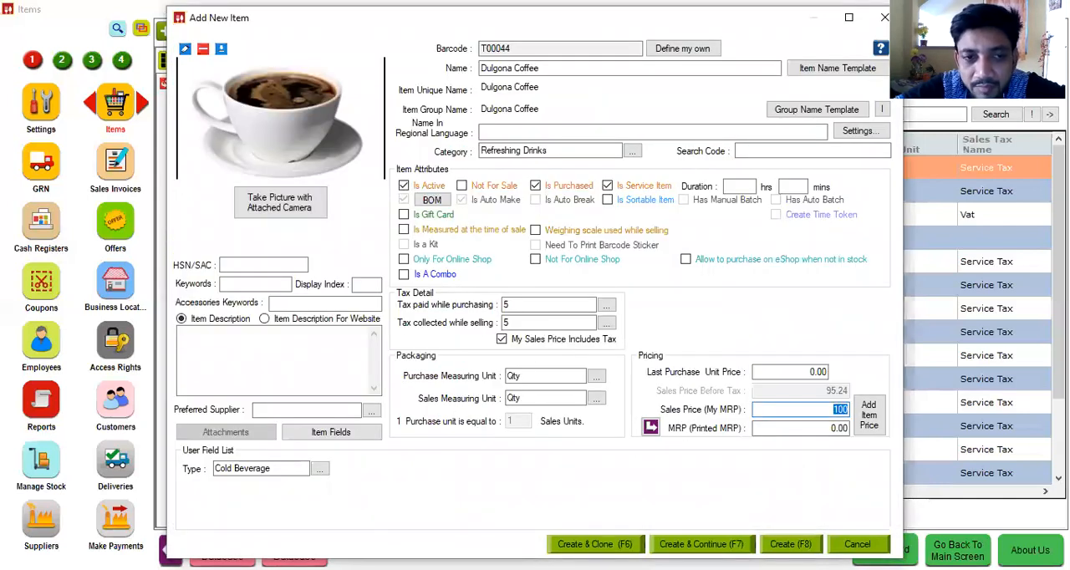
pyautogui.click(243, 264)
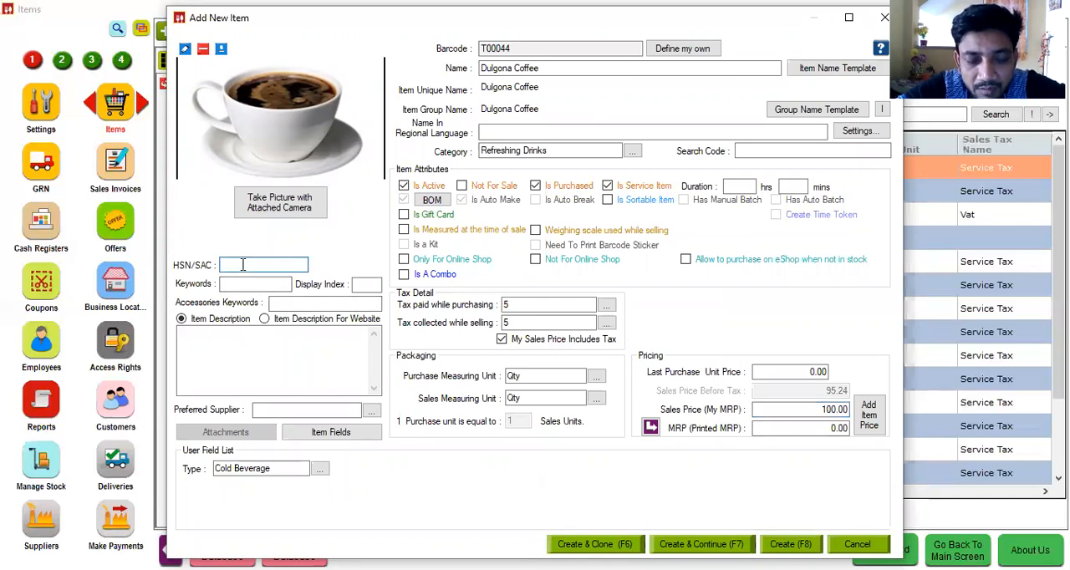
pyautogui.write('6204')
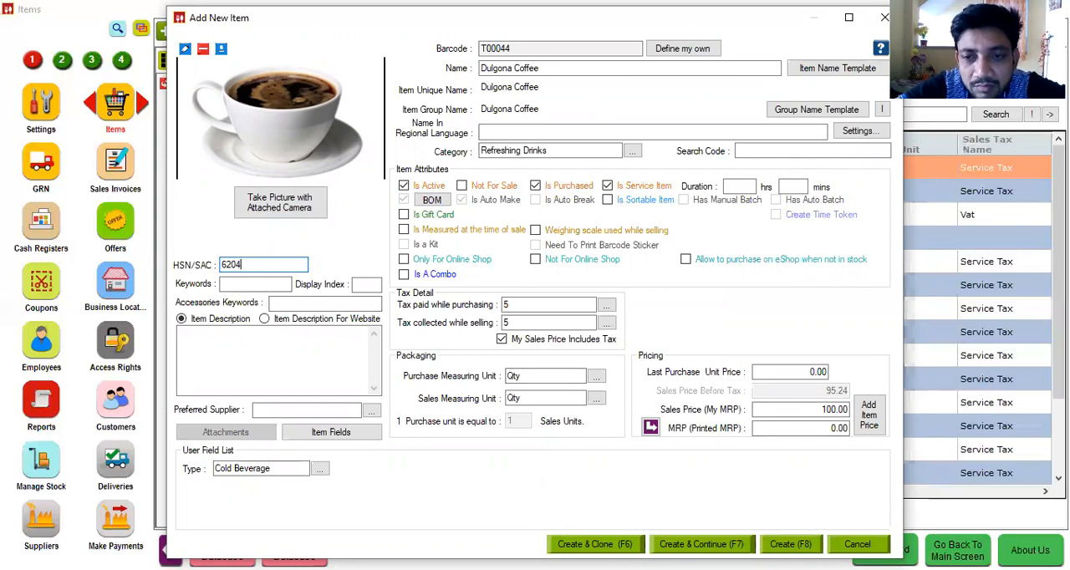
# Step: Copy Dulgona Coffee's sales price to its MRP, set the last purchase unit price to 36.00, and create the item
pyautogui.click(651, 427)
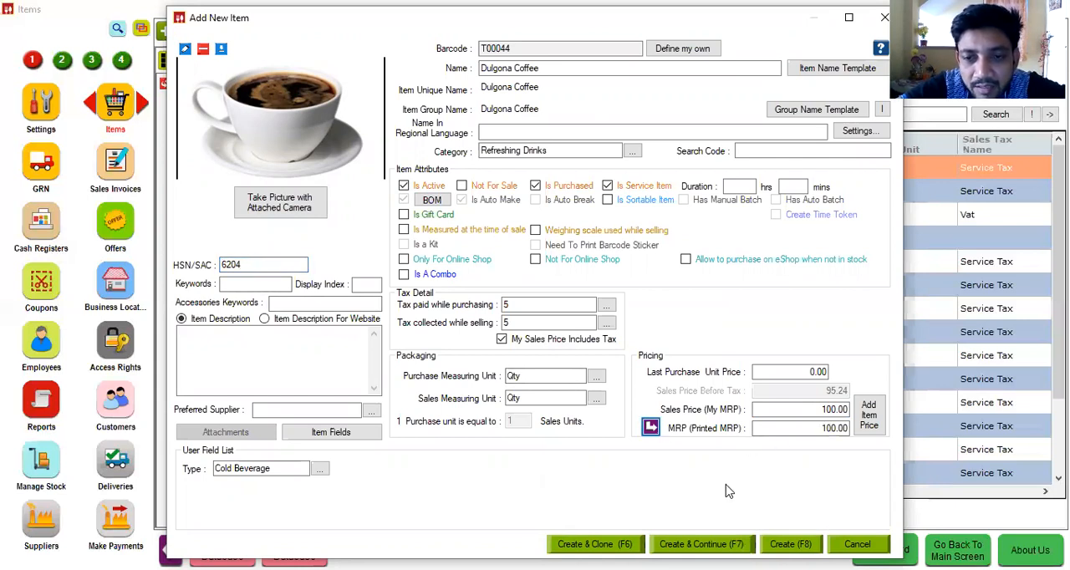
pyautogui.click(764, 374)
pyautogui.press('BackSpace')
pyautogui.write('36')
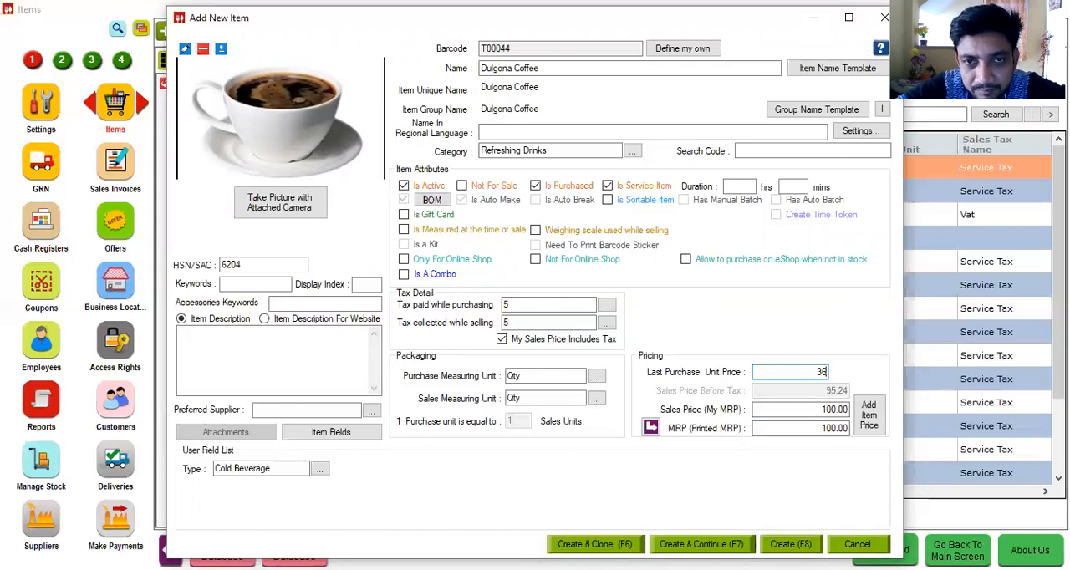
pyautogui.write('.00')
pyautogui.press('F8')
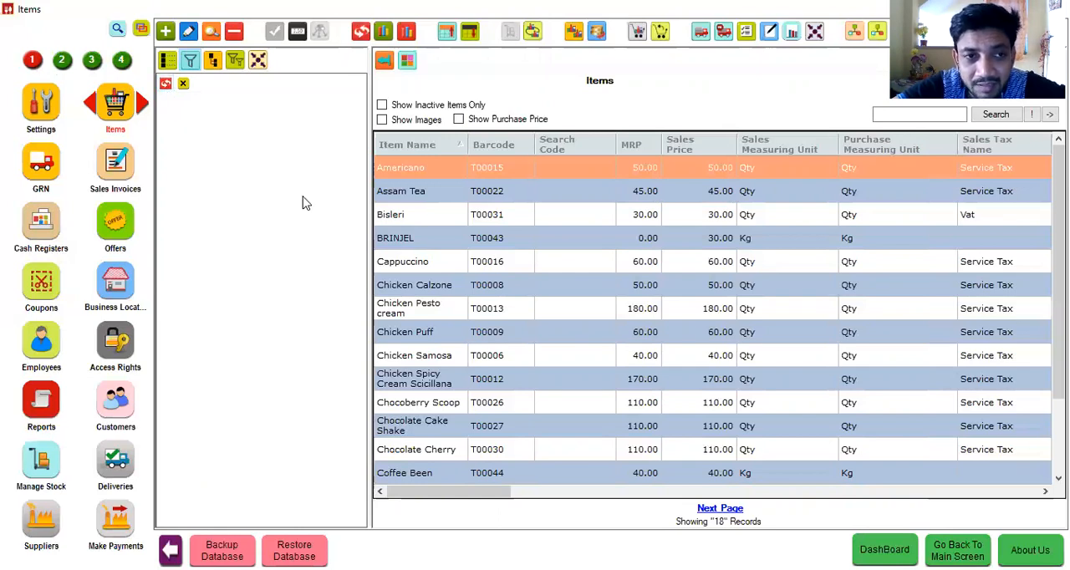
# Step: Search the modules for "make", open Make & Break and view the existing make record
pyautogui.click(61, 60)
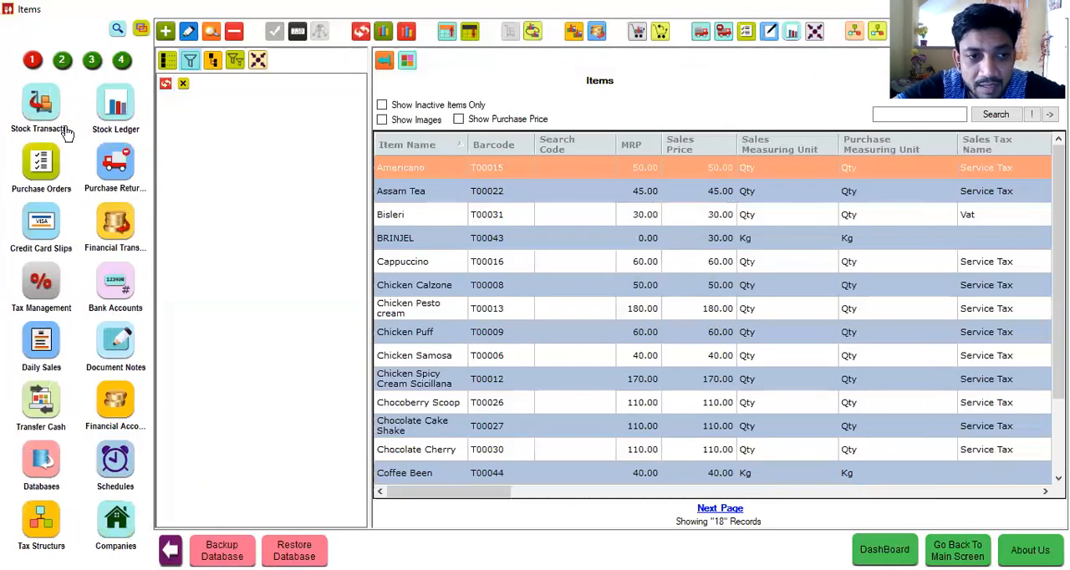
pyautogui.click(116, 31)
pyautogui.click(89, 28)
pyautogui.write('make')
pyautogui.press('Return')
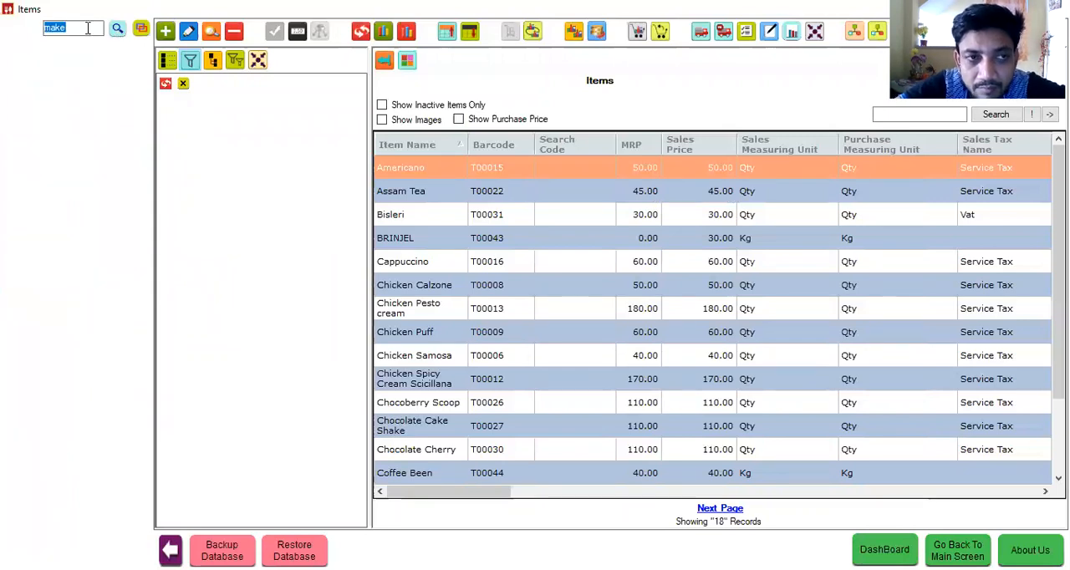
pyautogui.click(112, 68)
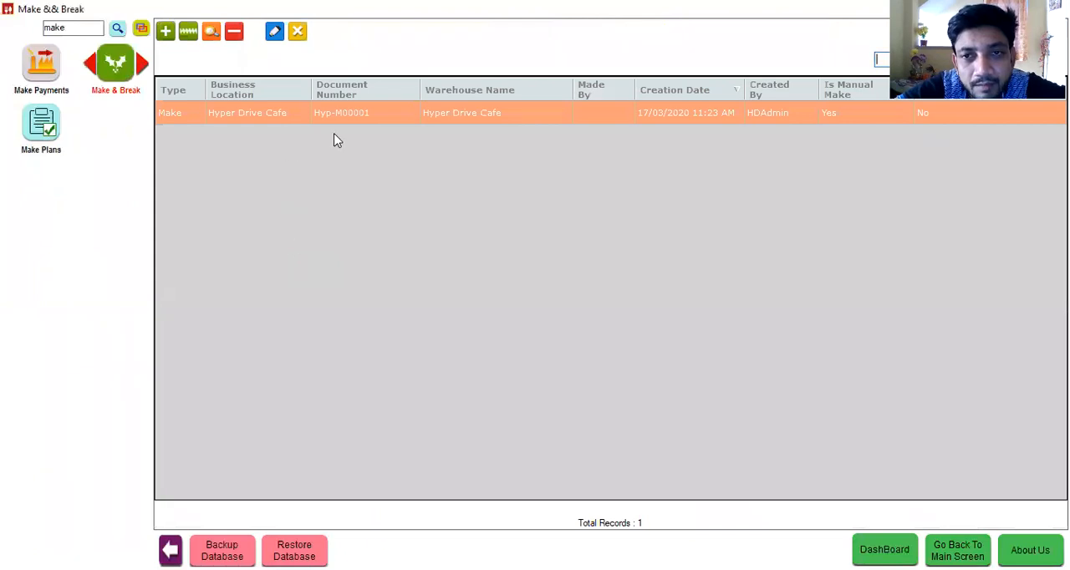
pyautogui.click(213, 32)
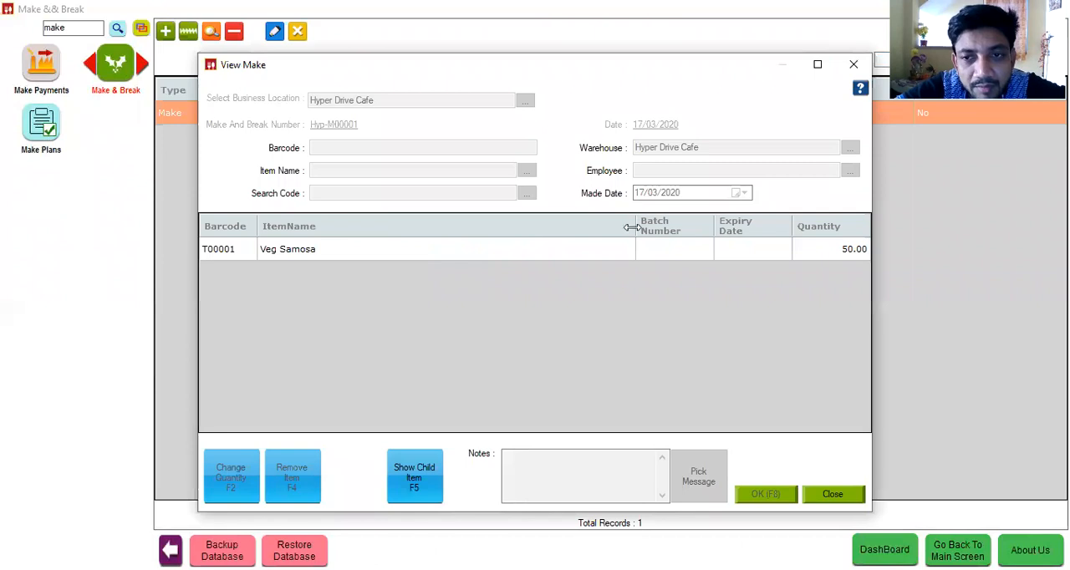
pyautogui.click(854, 65)
# Step: Start a new make for Hyper drive store with Veg Samosa as the item and a warehouse assigned
pyautogui.click(165, 31)
pyautogui.click(404, 170)
pyautogui.write('Veg Samosa')
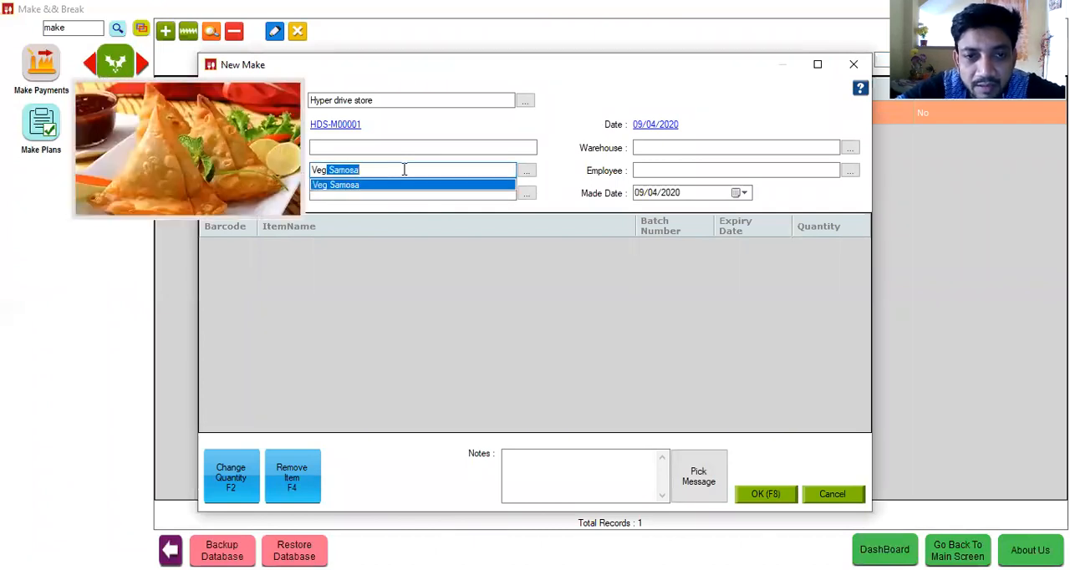
pyautogui.press('Return')
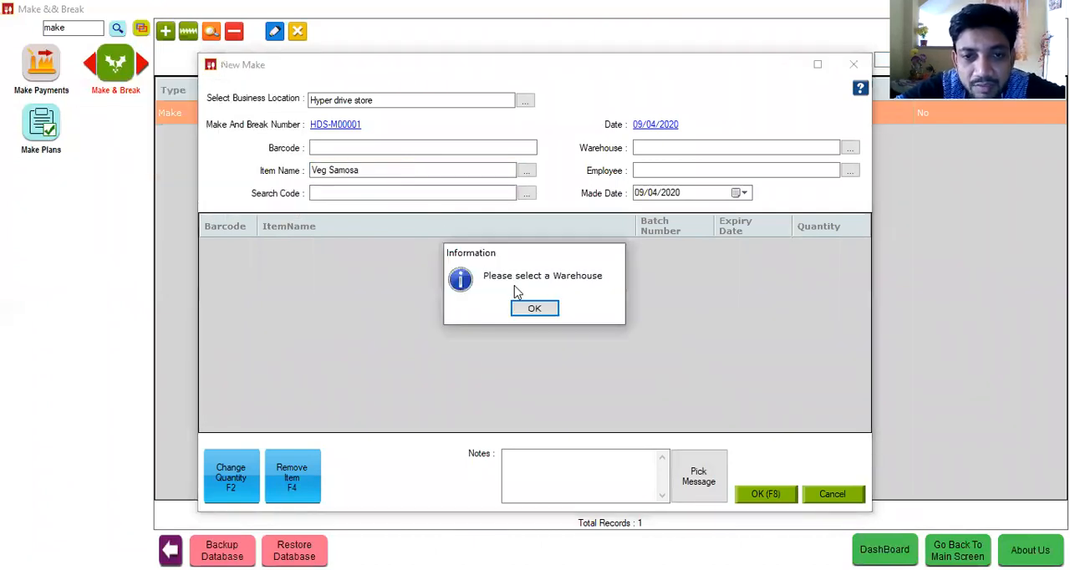
pyautogui.click(535, 311)
pyautogui.click(676, 143)
pyautogui.press('Down')
pyautogui.press('Return')
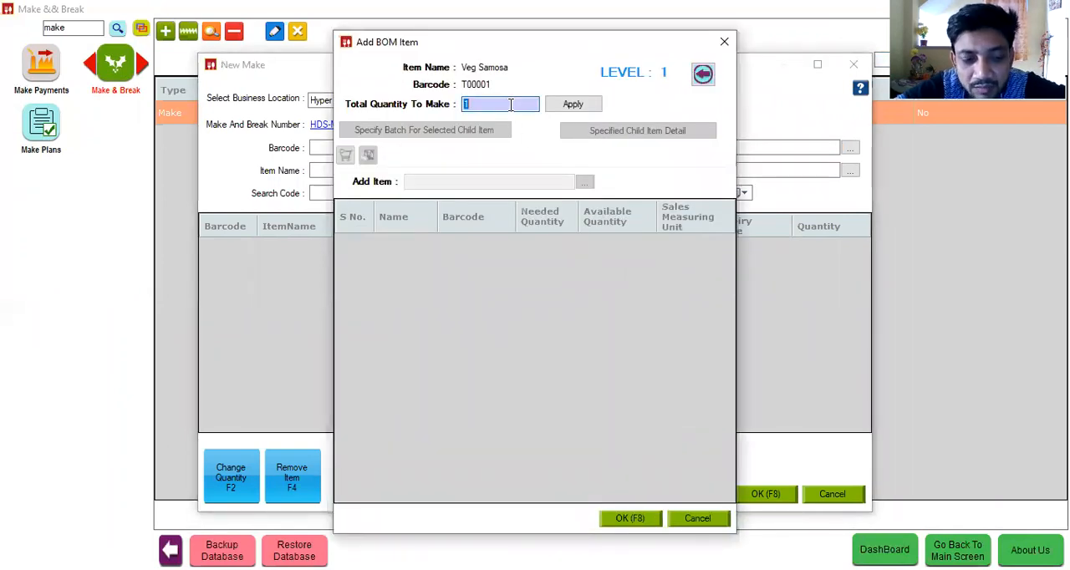
# Step: Apply a total quantity of 10 Veg Samosa to list the needed ingredients, and close the new make without saving
pyautogui.write('10')
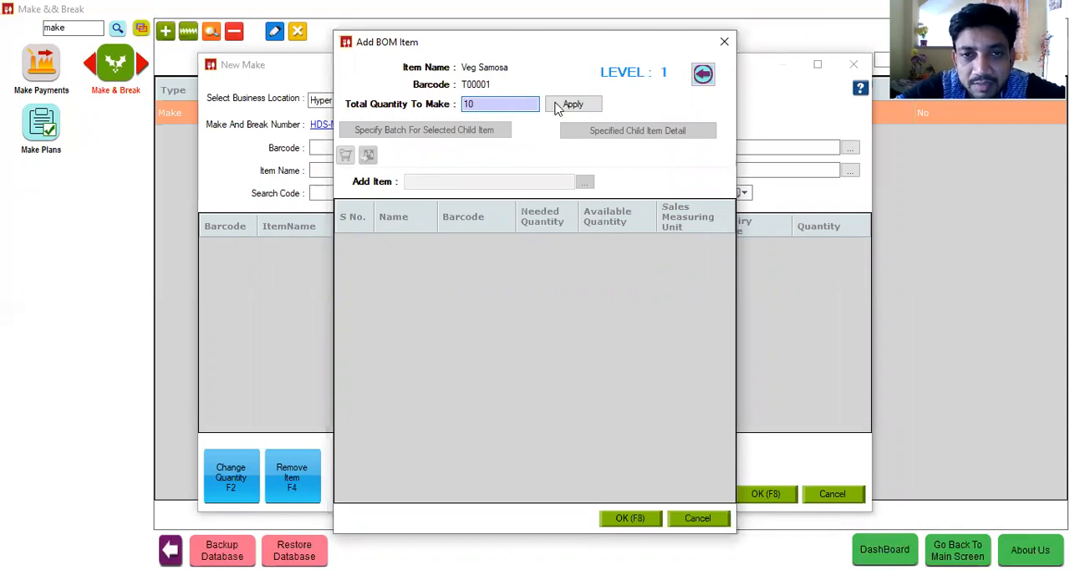
pyautogui.click(584, 107)
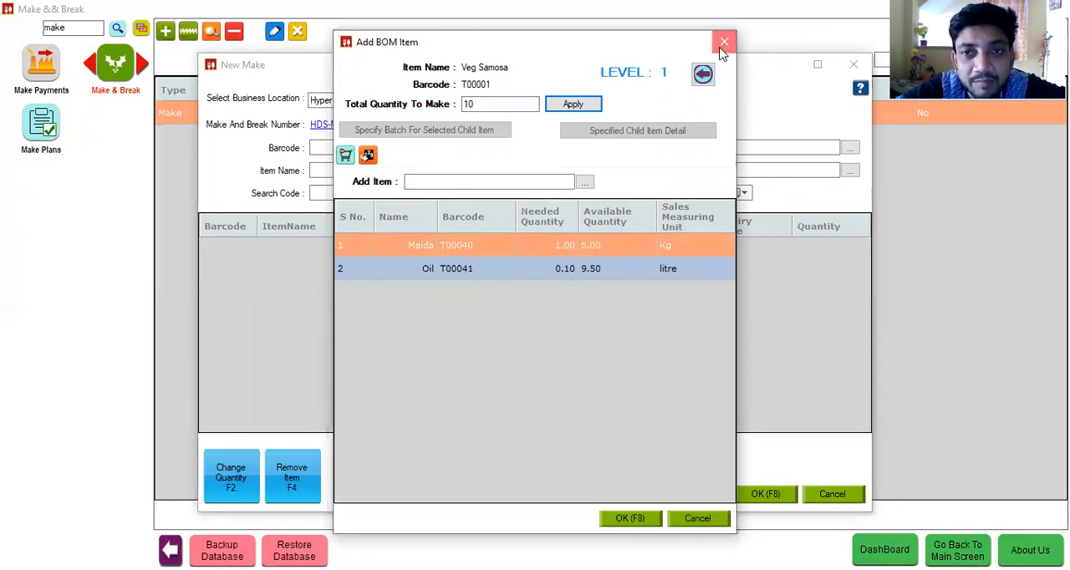
pyautogui.click(853, 64)
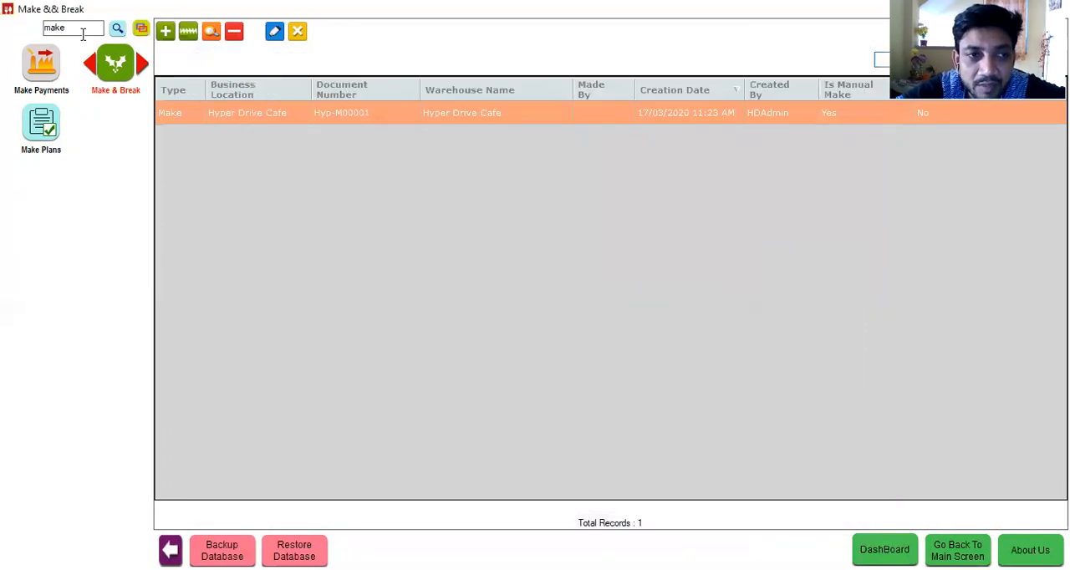
# Step: Start a new make plan in Make Plans and try to add Veg Samosa before choosing a warehouse
pyautogui.click(27, 138)
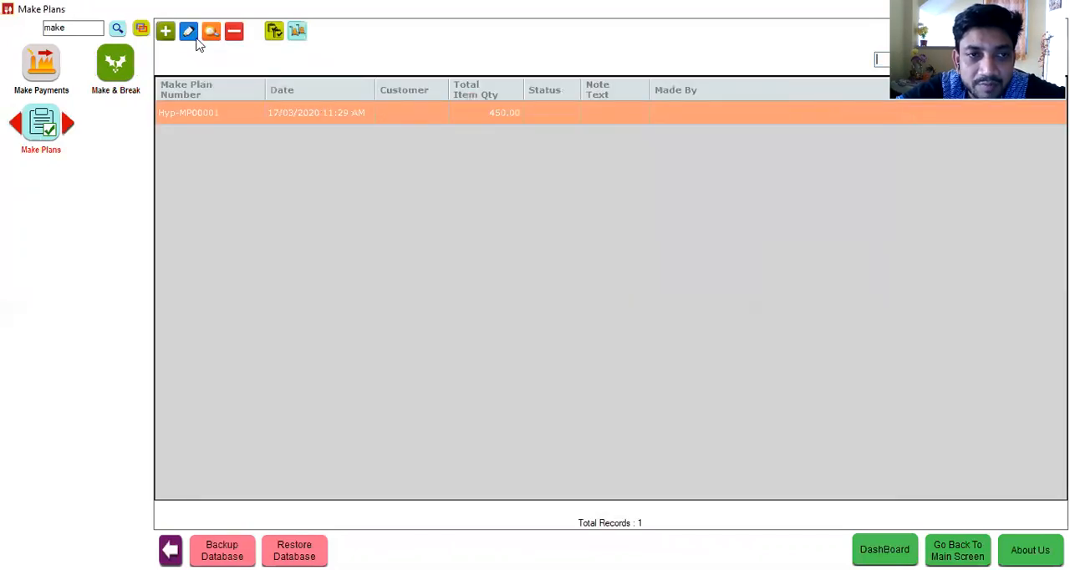
pyautogui.click(166, 32)
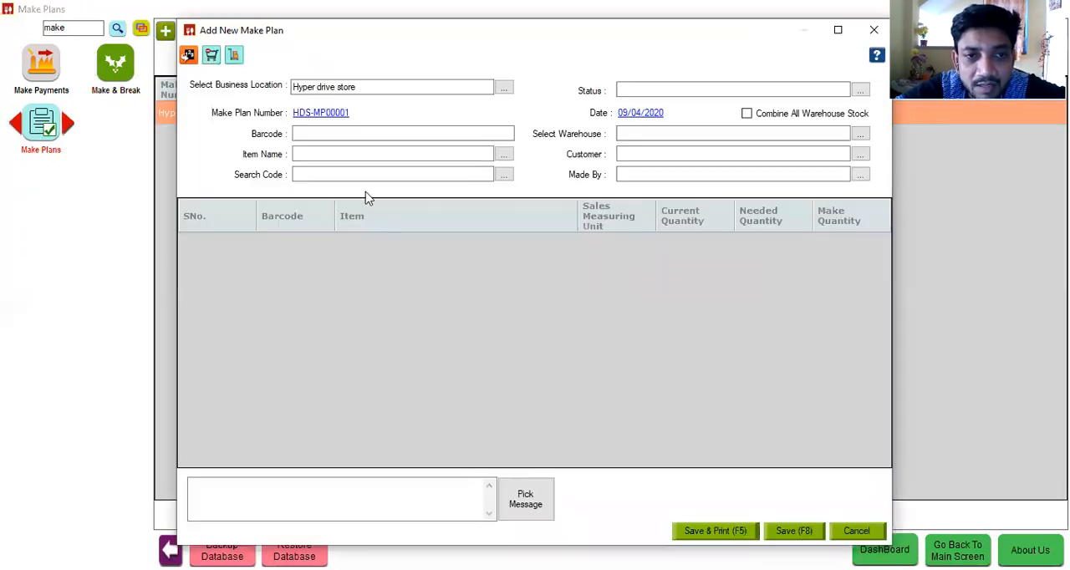
pyautogui.click(332, 153)
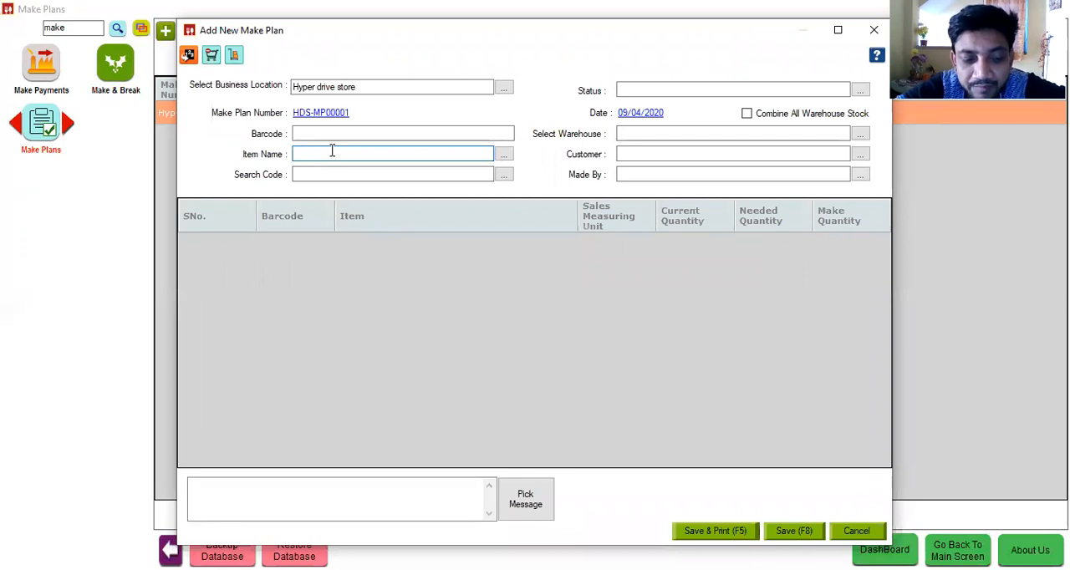
pyautogui.write('Veg Samosa')
pyautogui.press('Down')
pyautogui.press('Return')
pyautogui.click(534, 309)
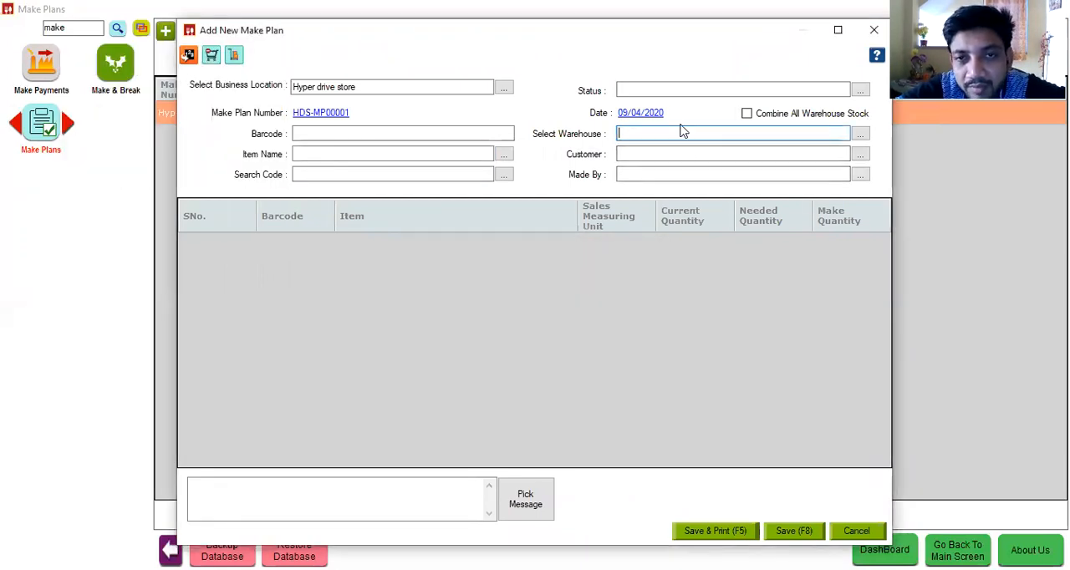
# Step: Set the make plan's warehouse to Hyper Drive Cafe and choose a customer for it
pyautogui.click(677, 91)
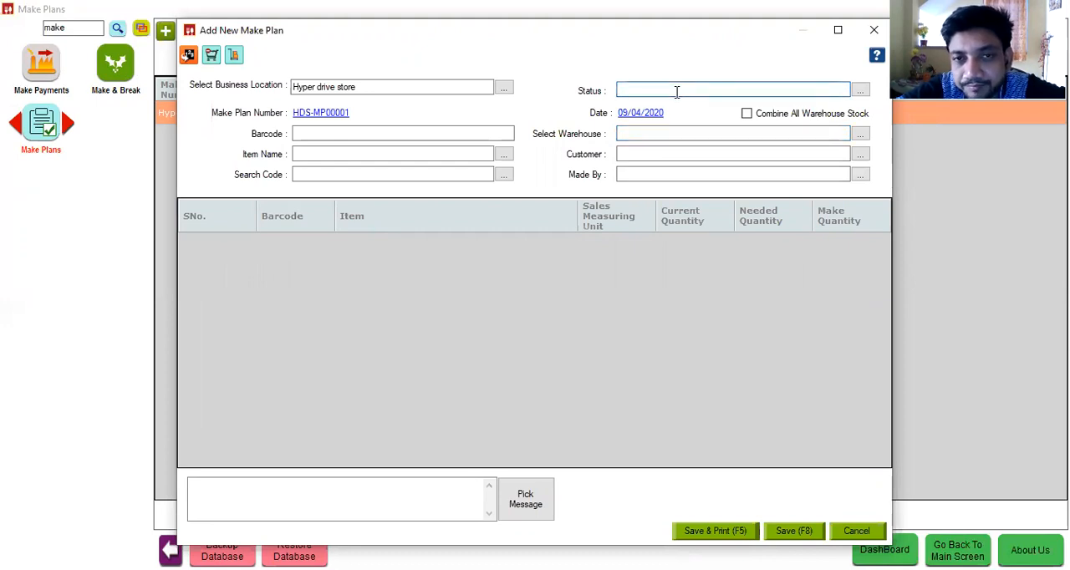
pyautogui.click(670, 134)
pyautogui.press('Down')
pyautogui.press('Down')
pyautogui.press('Return')
pyautogui.press('Down')
pyautogui.press('Return')
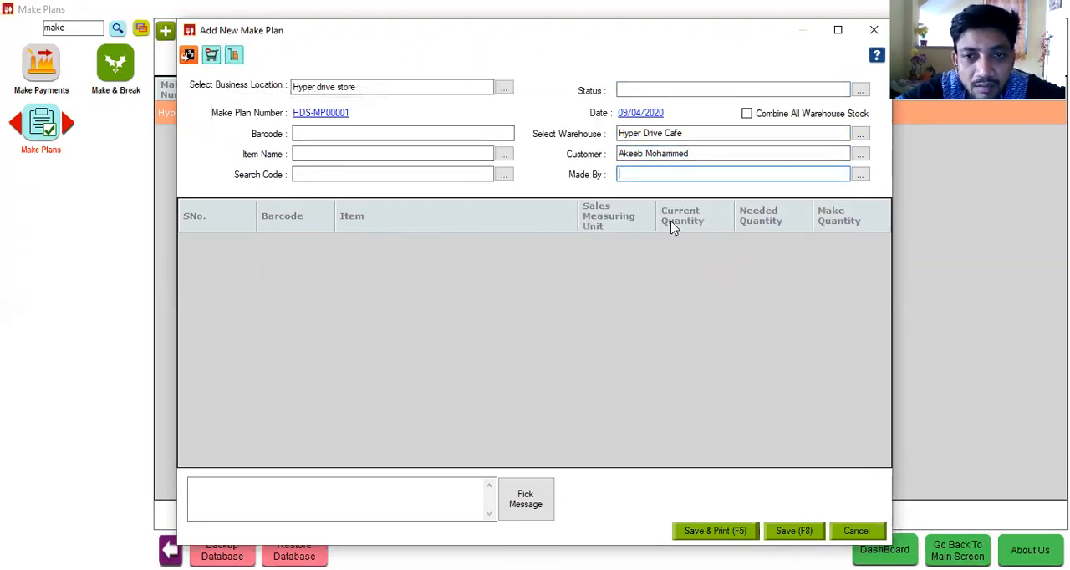
# Step: Add Veg Samosa to the make plan with a needed quantity of 50
pyautogui.click(373, 150)
pyautogui.write('Veg Samosa')
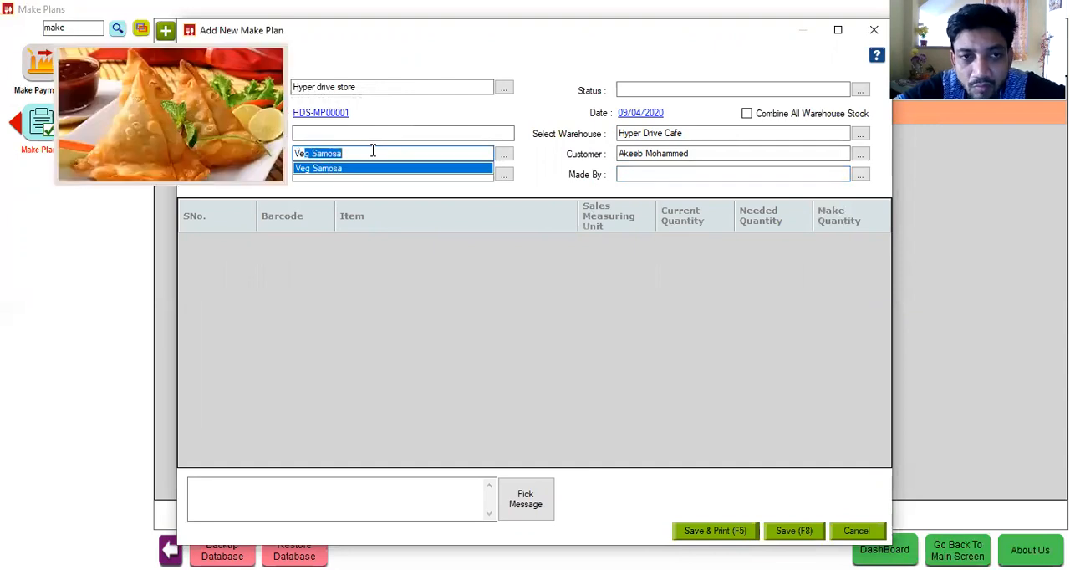
pyautogui.press('Return')
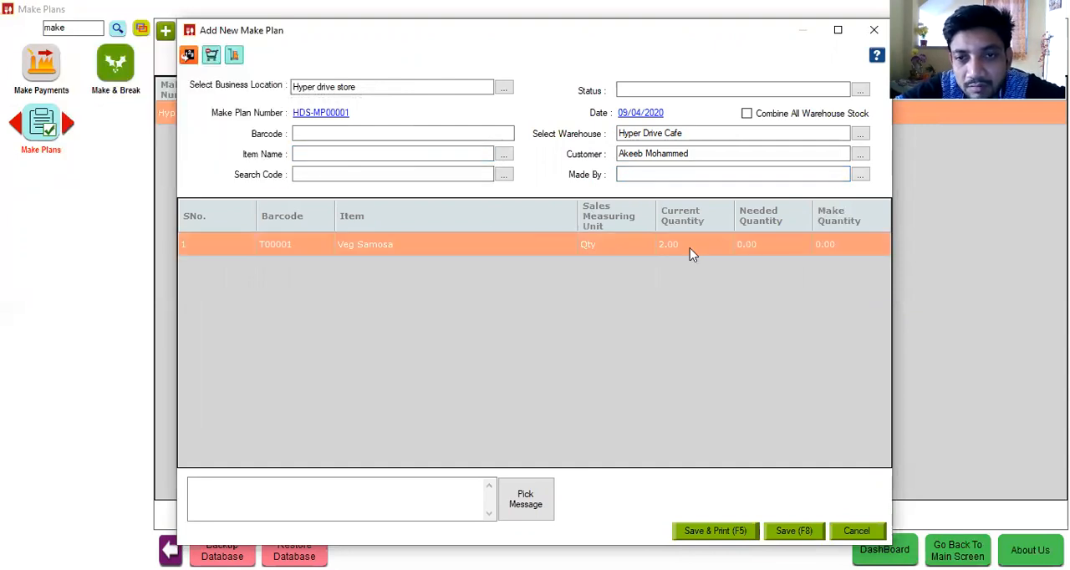
pyautogui.click(751, 245)
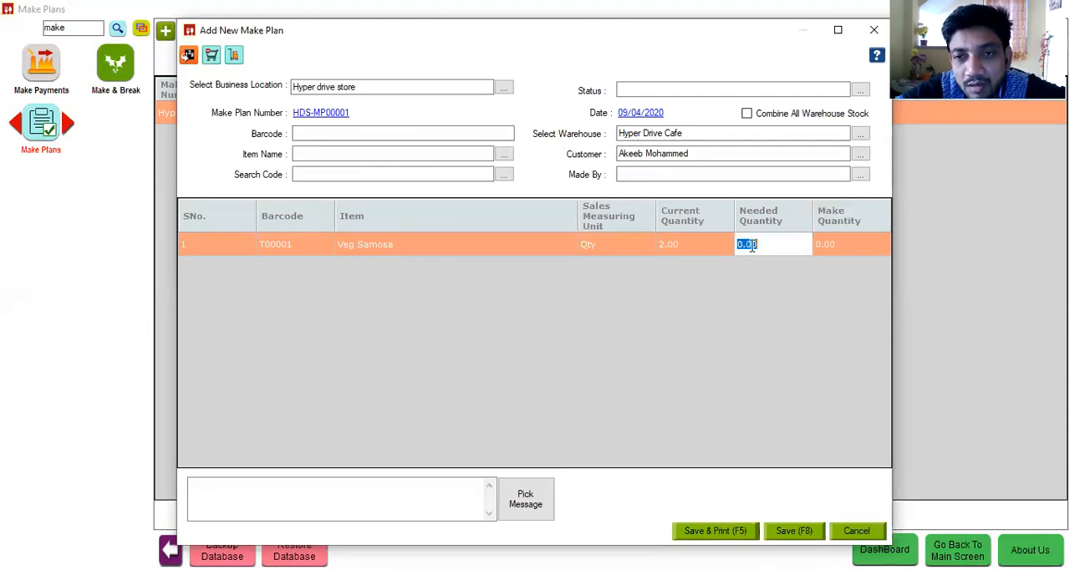
pyautogui.write('50')
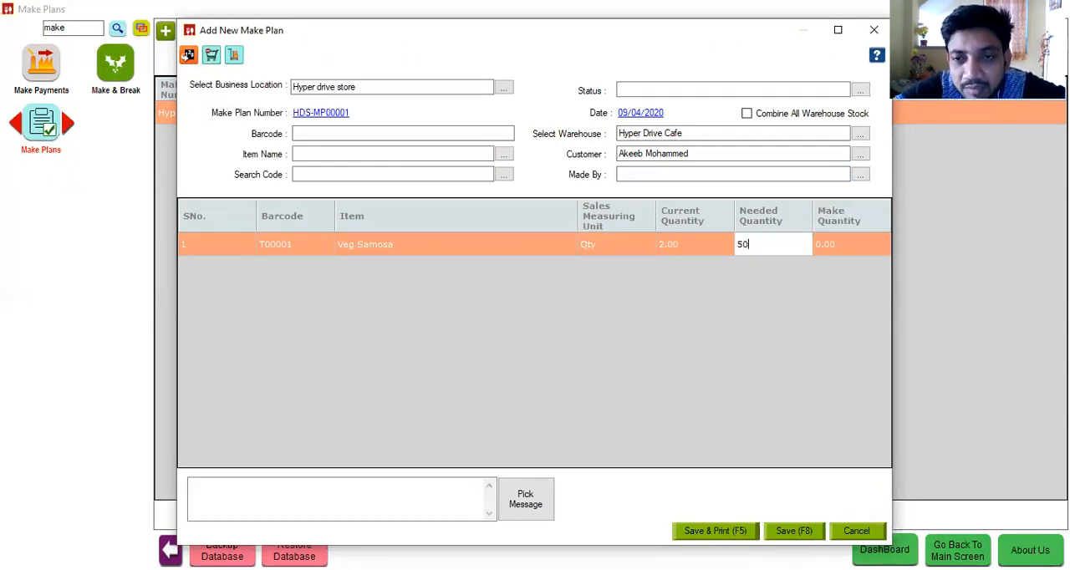
pyautogui.click(837, 253)
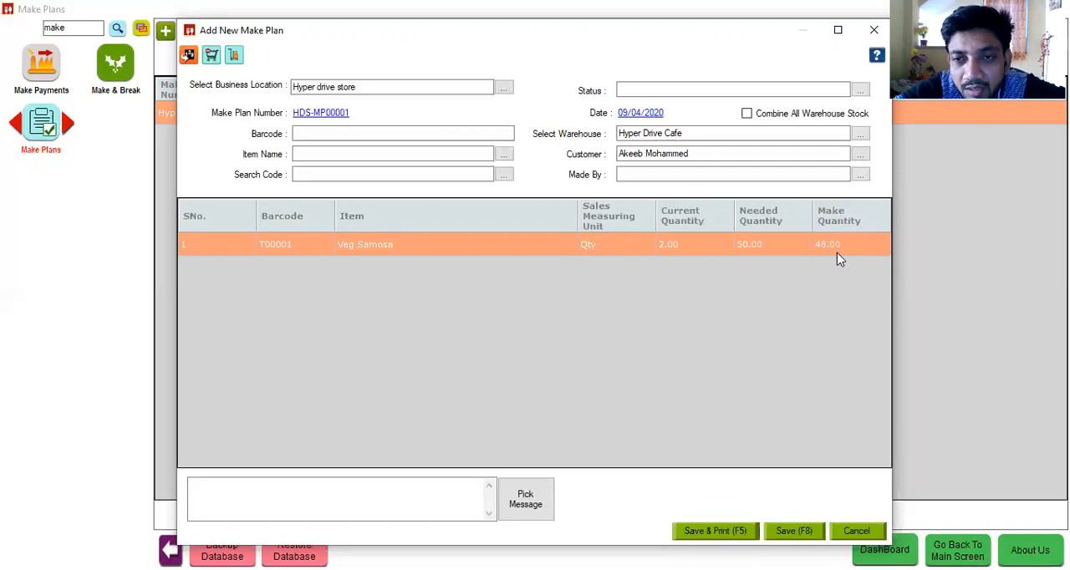
# Step: Review the raw material stock availability for the Veg Samosa plan, and close the plan without saving
pyautogui.click(234, 55)
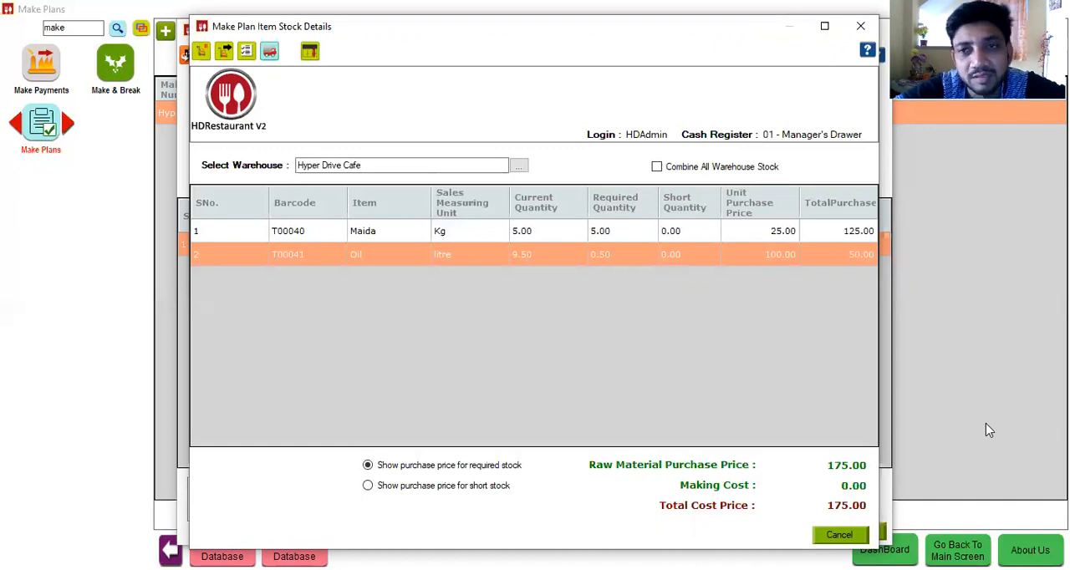
pyautogui.click(861, 28)
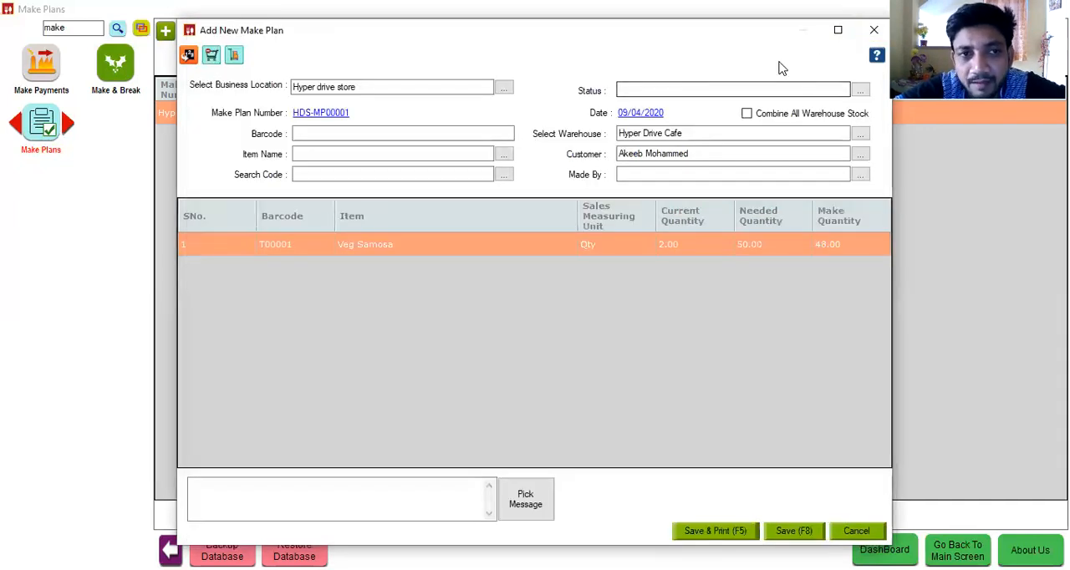
pyautogui.click(878, 30)
# Step: Clear the module search and open the GRN list
pyautogui.click(42, 69)
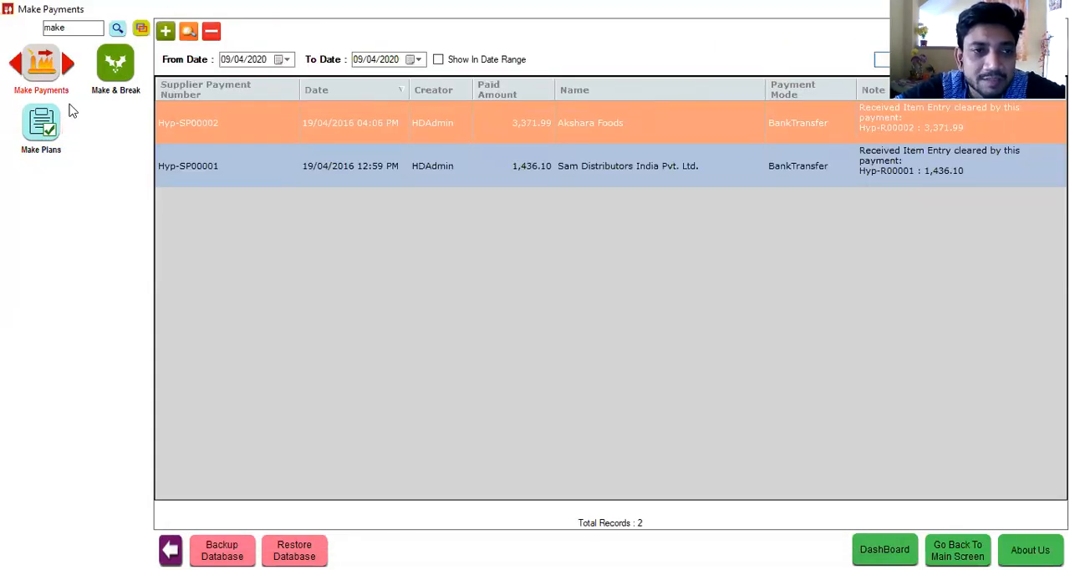
pyautogui.doubleClick(73, 29)
pyautogui.press('BackSpace')
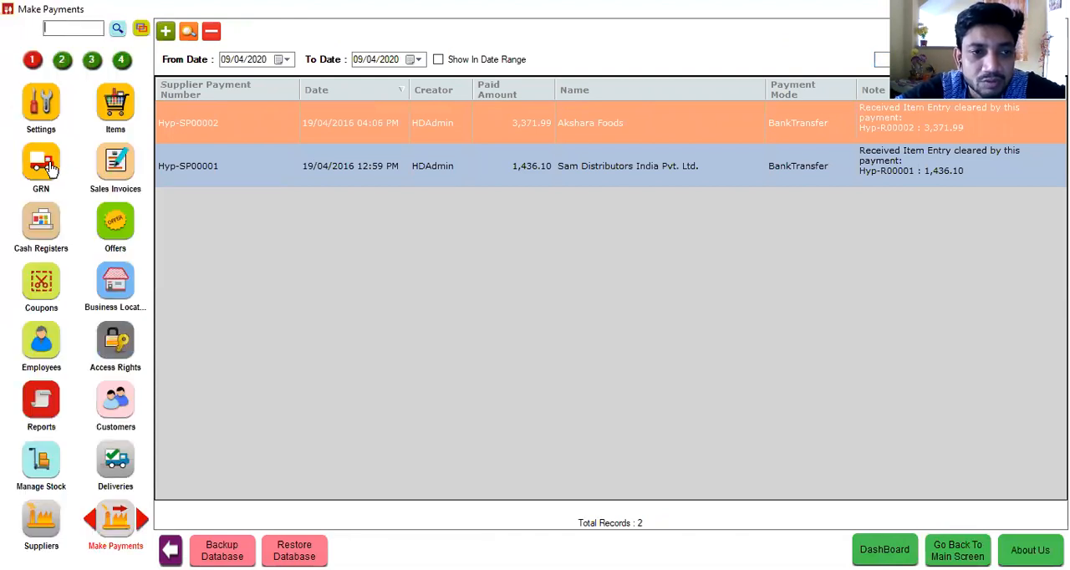
pyautogui.click(48, 167)
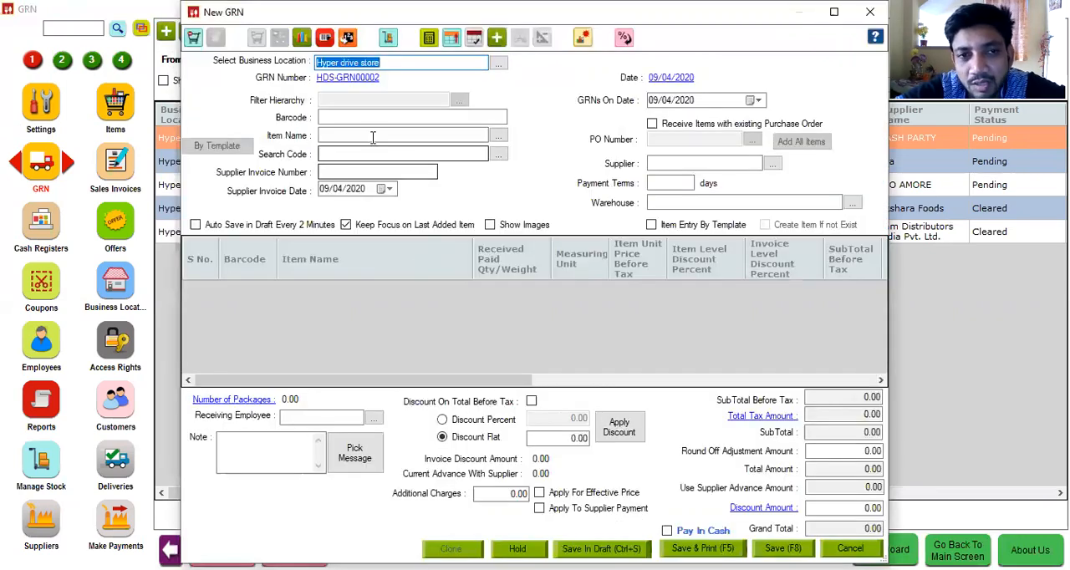
# Step: Start a new simple GRN for Hyper drive store and add Milk, Coffee Been and Sugar as received items
pyautogui.click(373, 136)
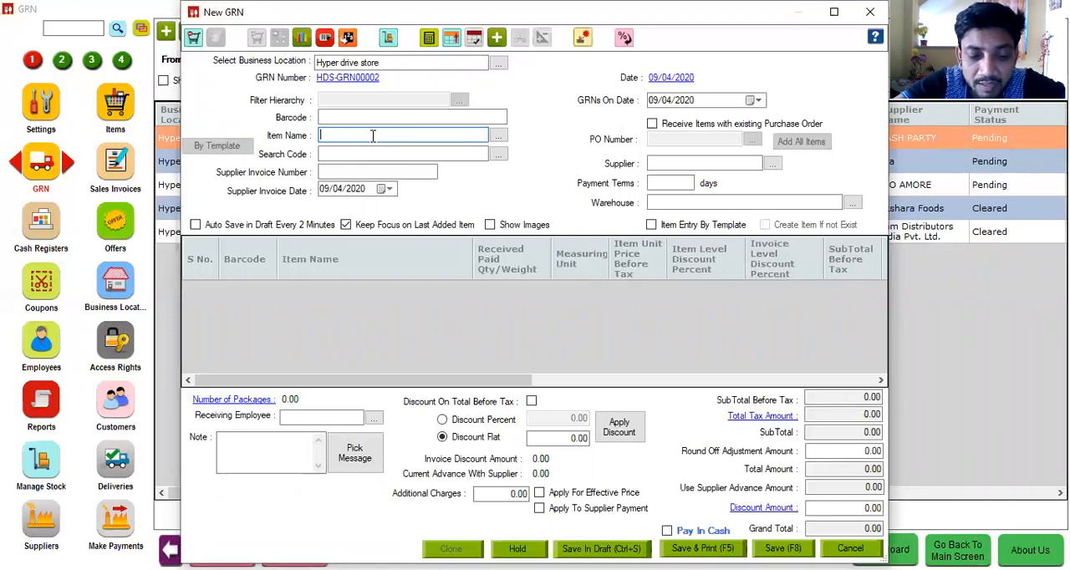
pyautogui.write('mi')
pyautogui.press('Return')
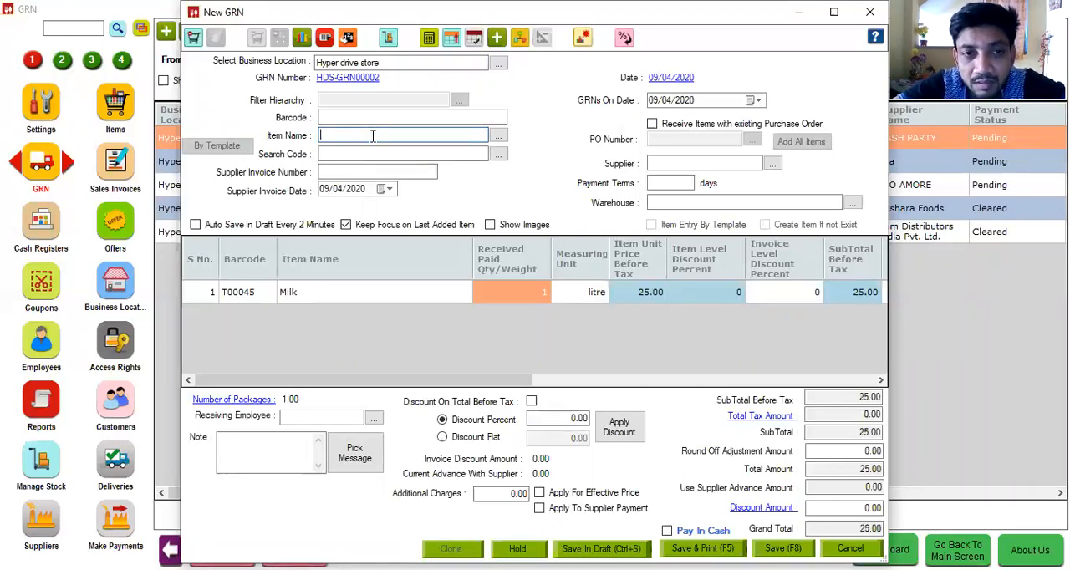
pyautogui.write('c')
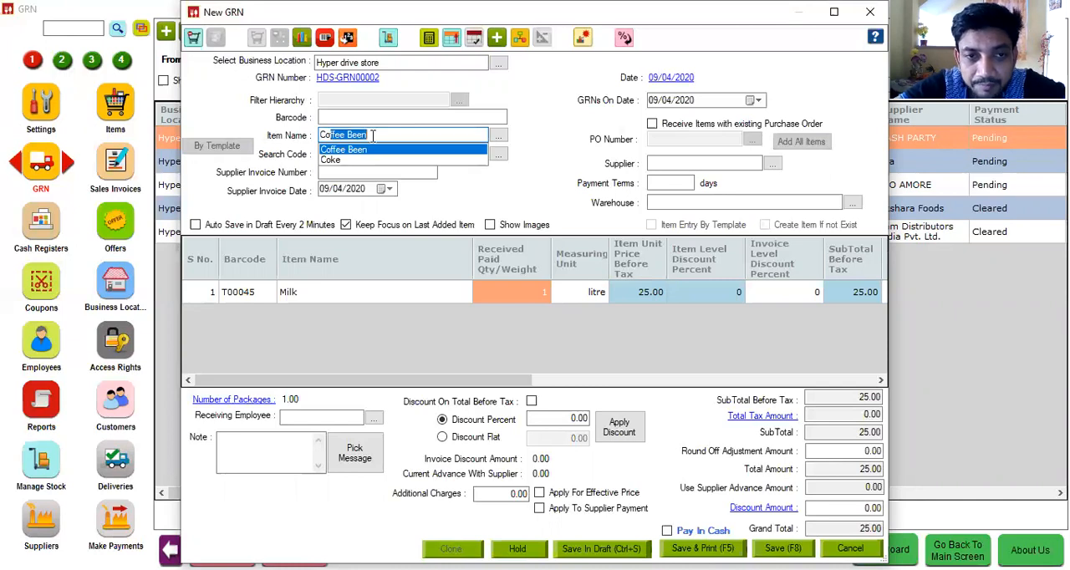
pyautogui.press('Return')
pyautogui.write('Su')
pyautogui.press('Return')
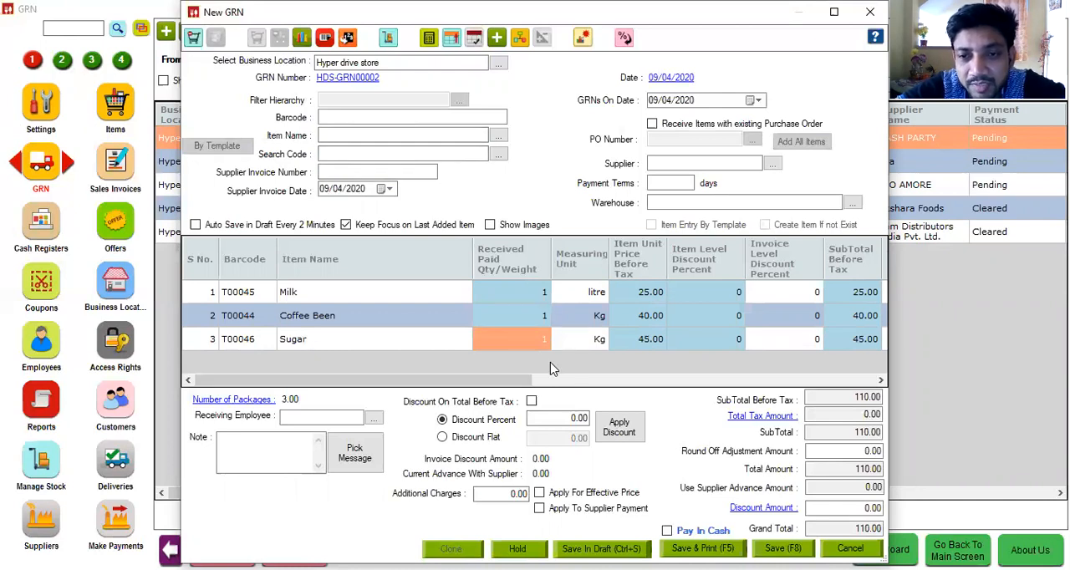
# Step: Set the GRN's supplier to aaa and its warehouse to Hyper Drive Cafe, and save it
pyautogui.click(634, 298)
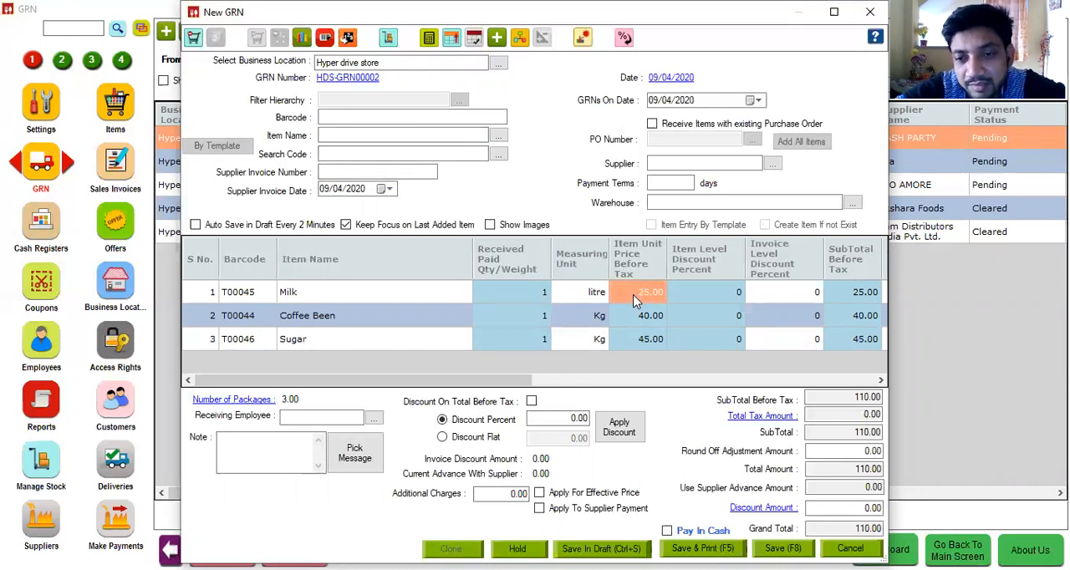
pyautogui.click(686, 160)
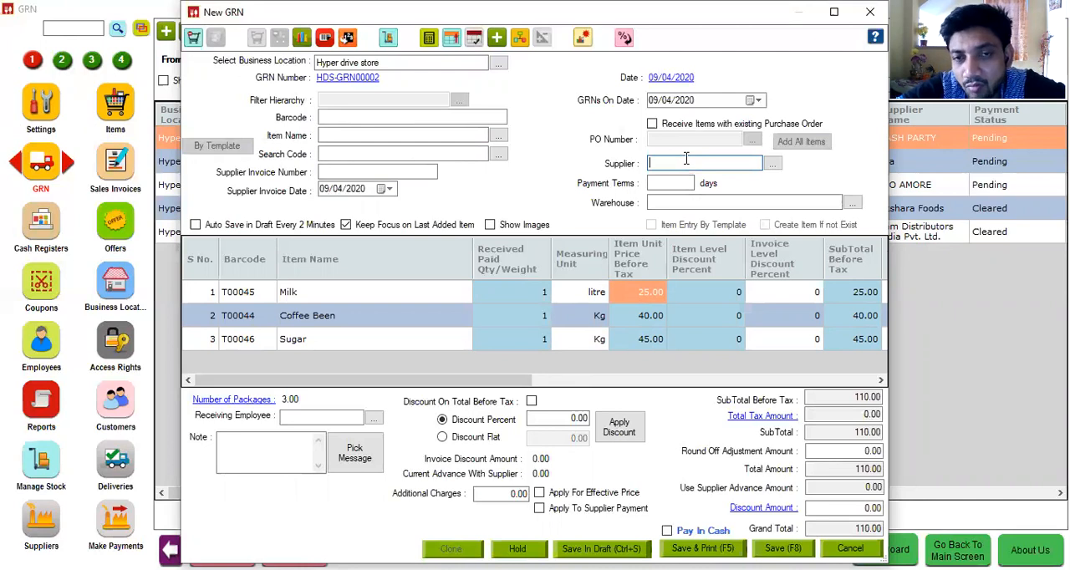
pyautogui.write('aaa')
pyautogui.press('Tab')
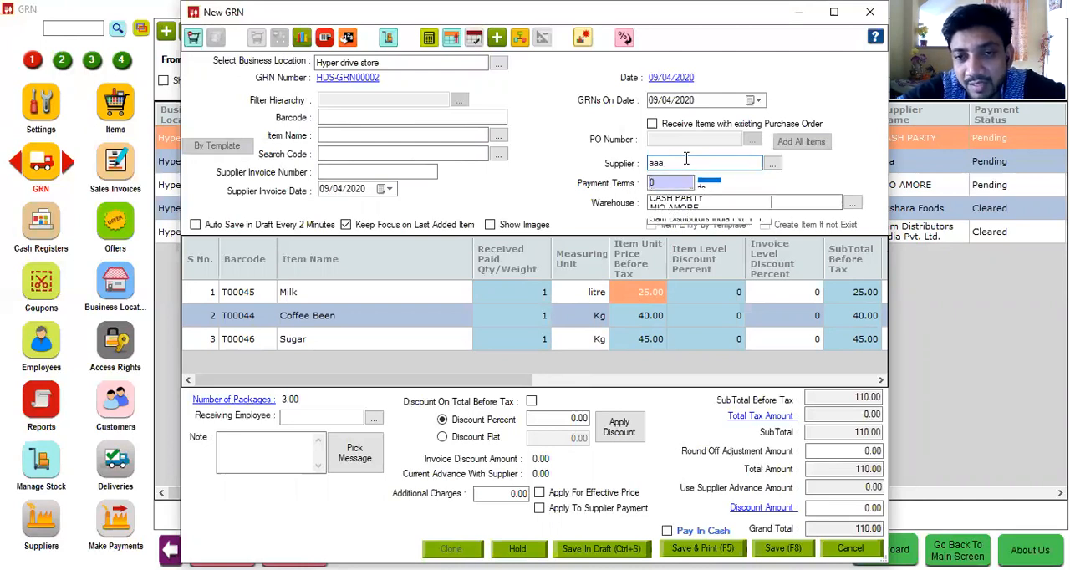
pyautogui.click(678, 199)
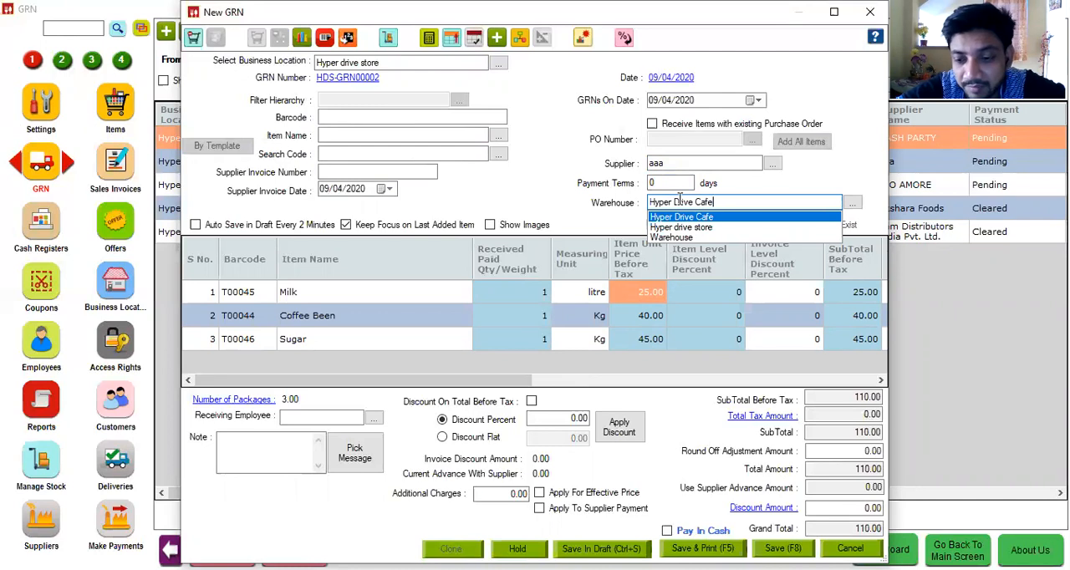
pyautogui.press('Return')
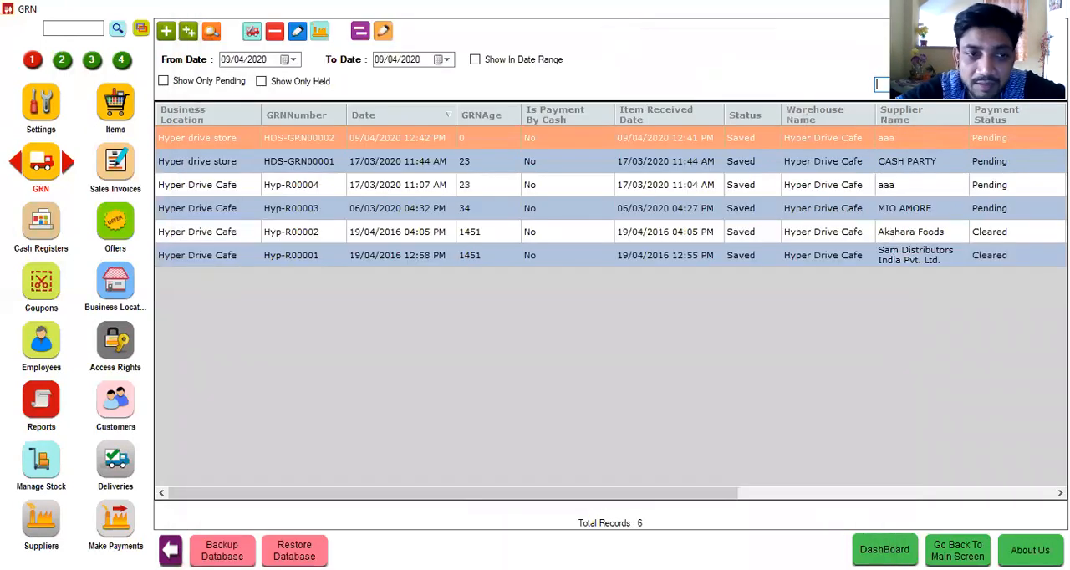
# Step: Look up the stock of Sugar, Milk and Coffee Been in the warehousewise item stock list under Manage Stock
pyautogui.click(33, 475)
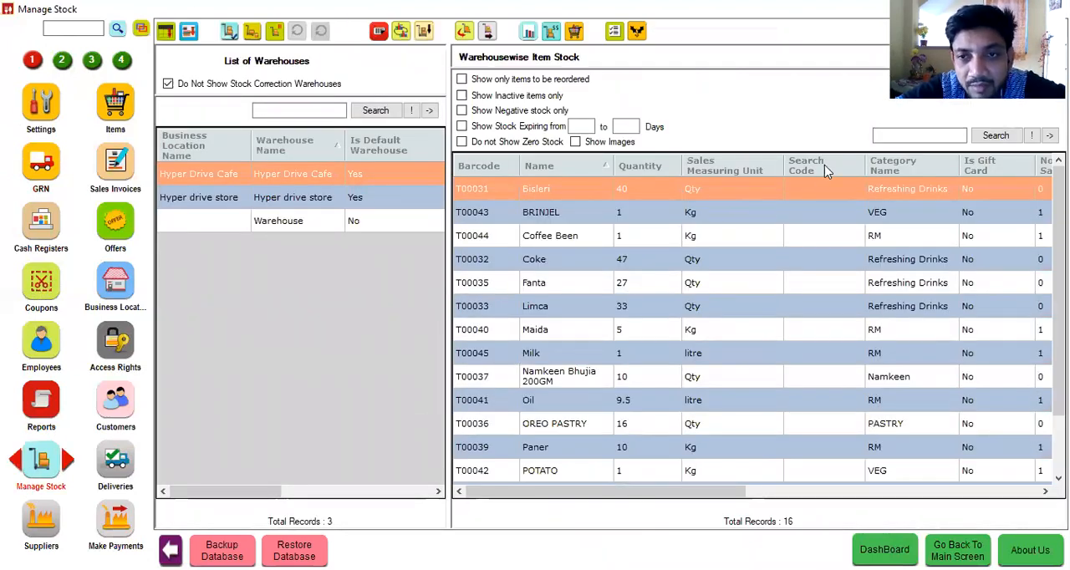
pyautogui.click(877, 136)
pyautogui.write('suga')
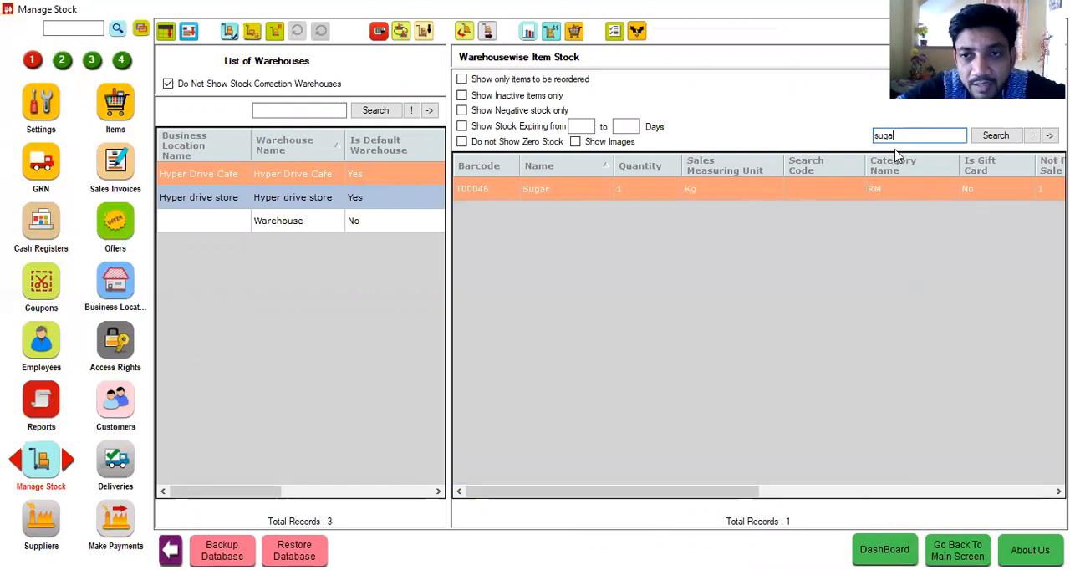
pyautogui.doubleClick(908, 137)
pyautogui.press('BackSpace')
pyautogui.write('milk')
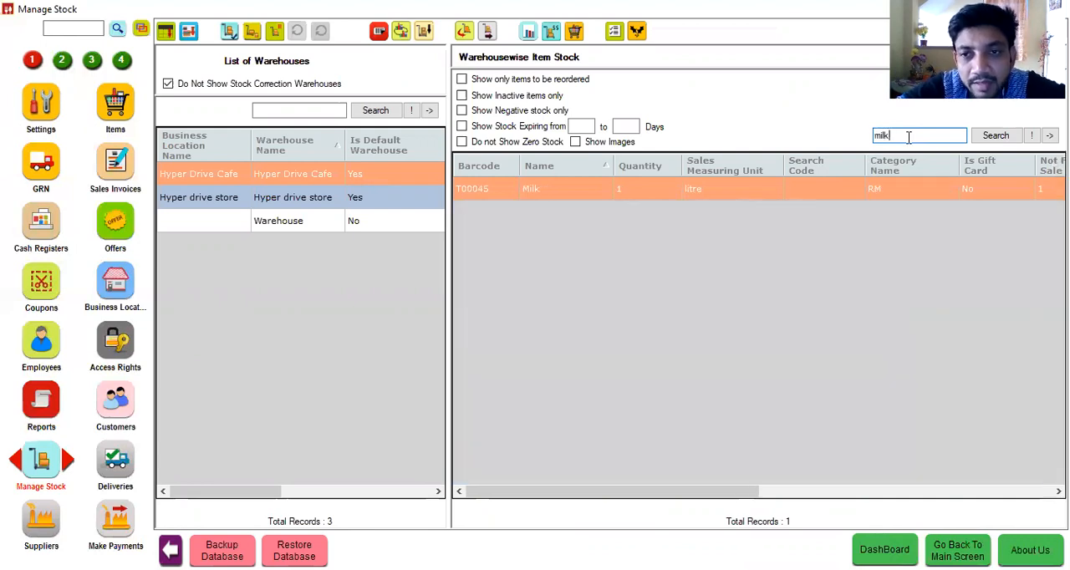
pyautogui.doubleClick(908, 136)
pyautogui.press('BackSpace')
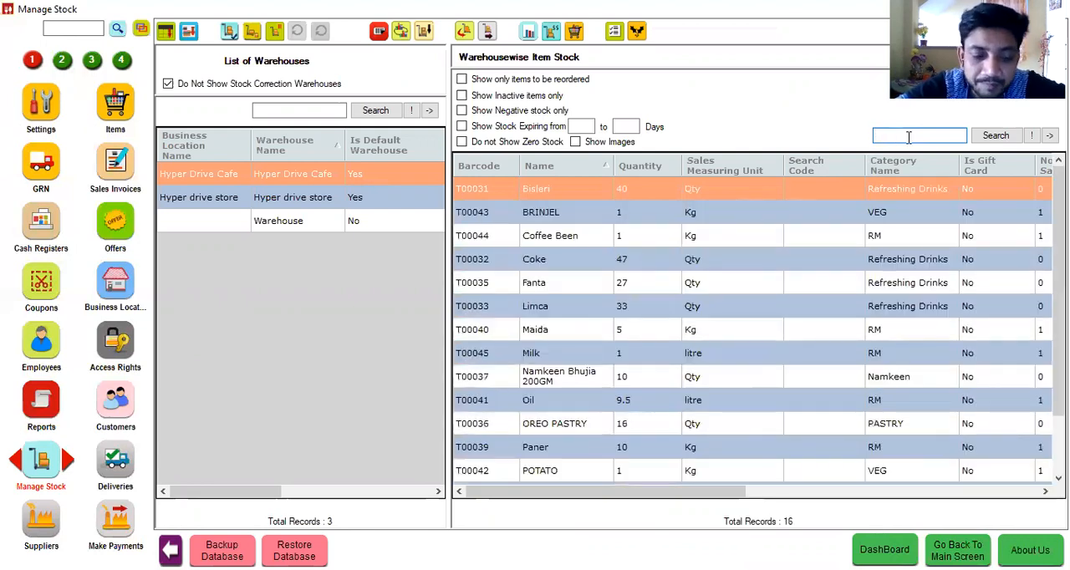
pyautogui.write('co')
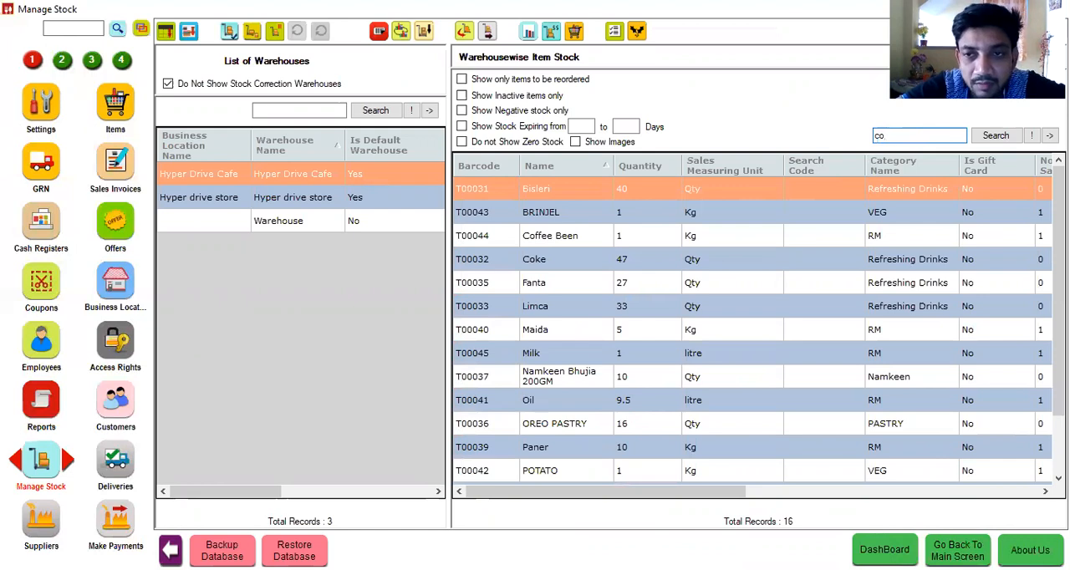
pyautogui.write('ff')
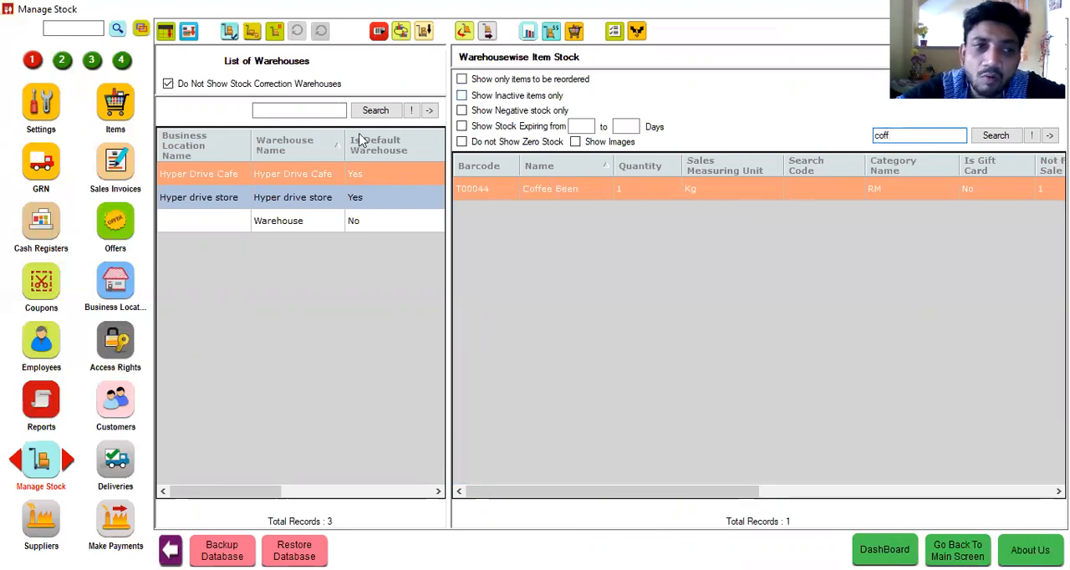
# Step: Search the modules for "reo" and open Reorder Management
pyautogui.click(65, 59)
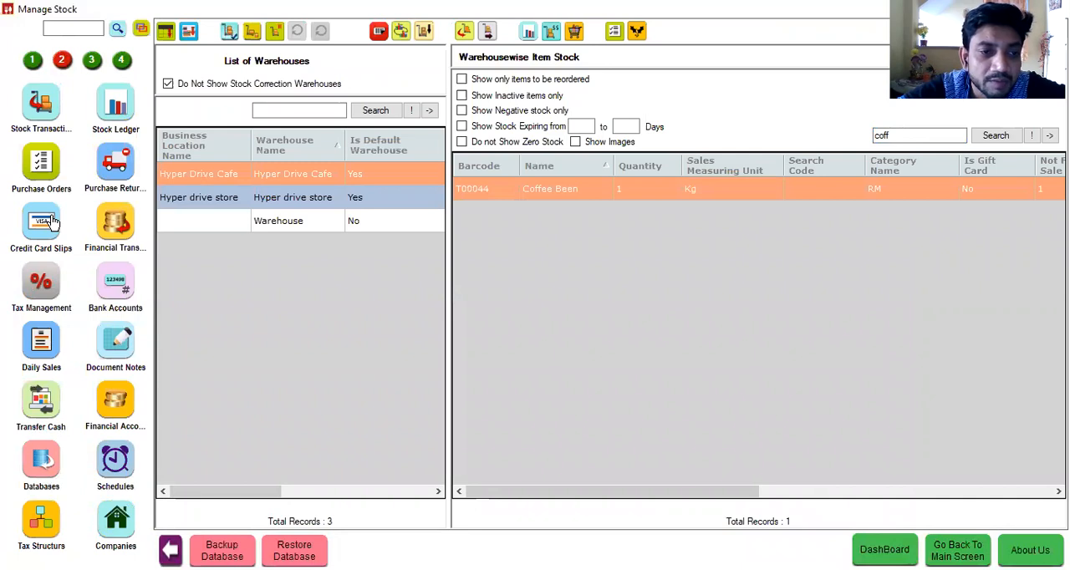
pyautogui.click(71, 28)
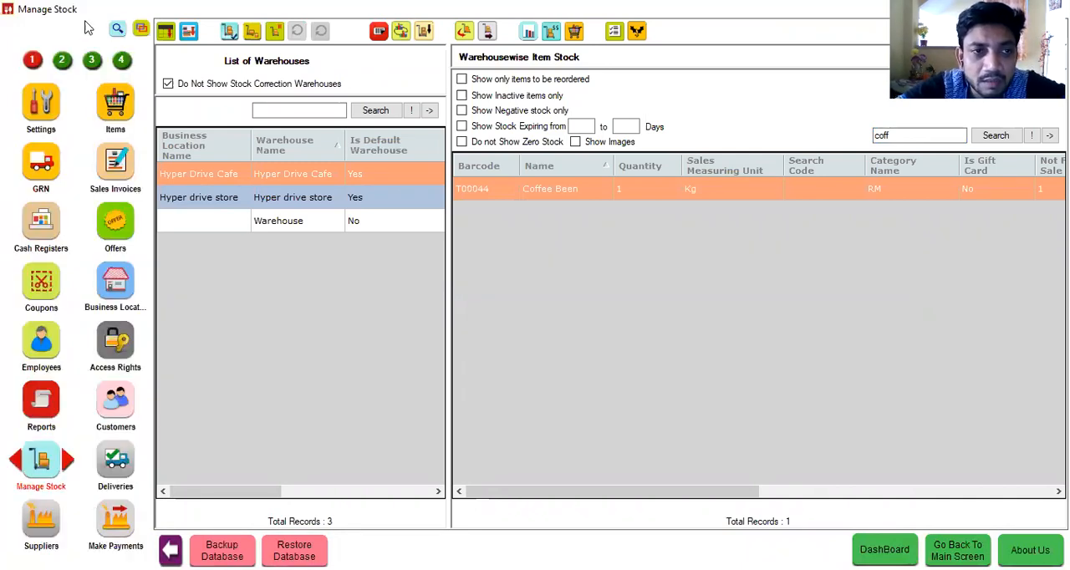
pyautogui.click(120, 30)
pyautogui.write('reo')
pyautogui.press('Return')
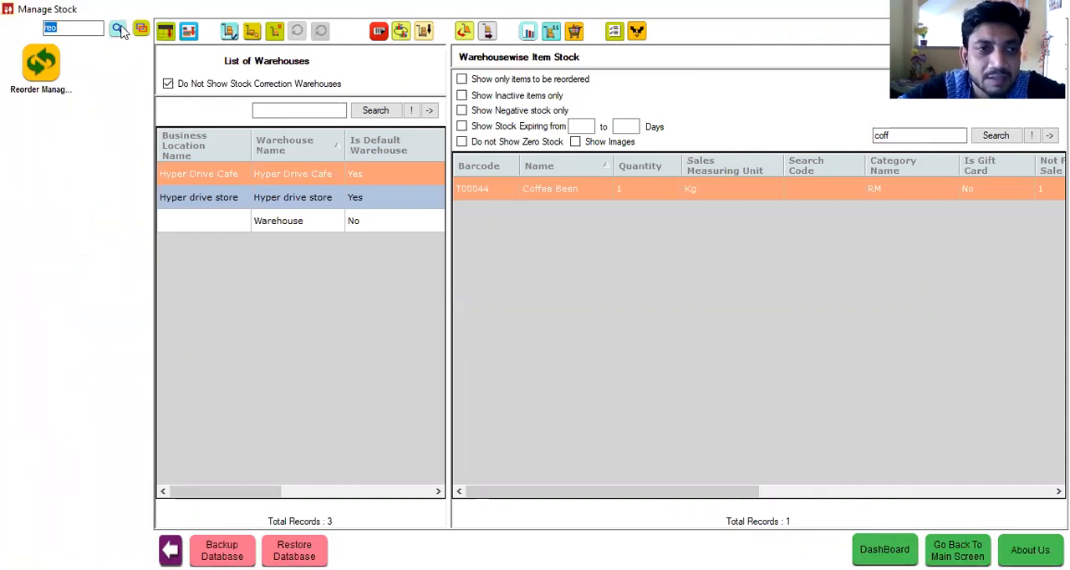
pyautogui.click(39, 62)
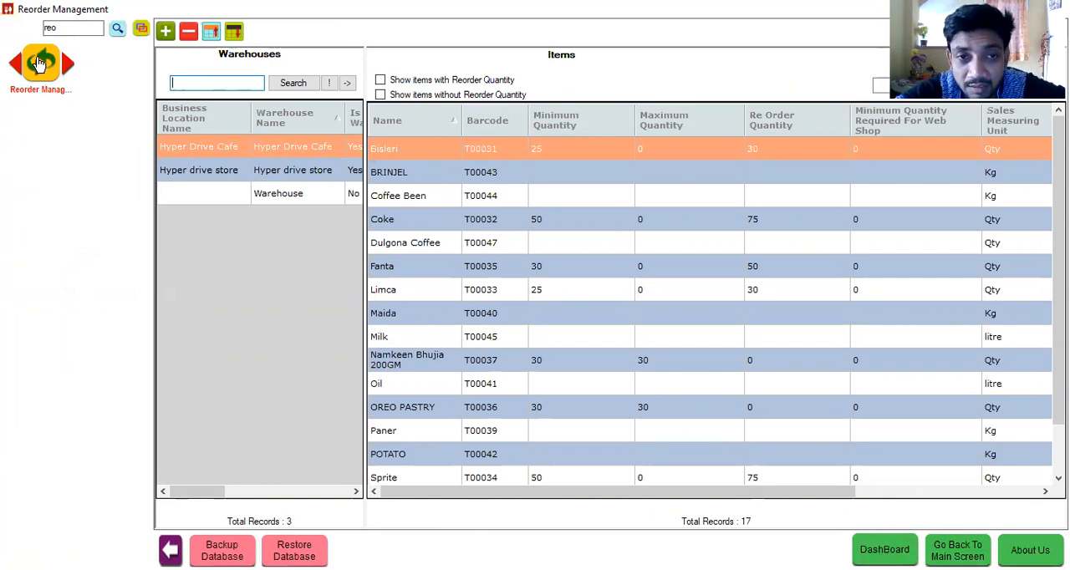
# Step: Assign Coffee Been a reorder level of 50 Kg with a maintained maximum stock of 50 Kg
pyautogui.click(396, 204)
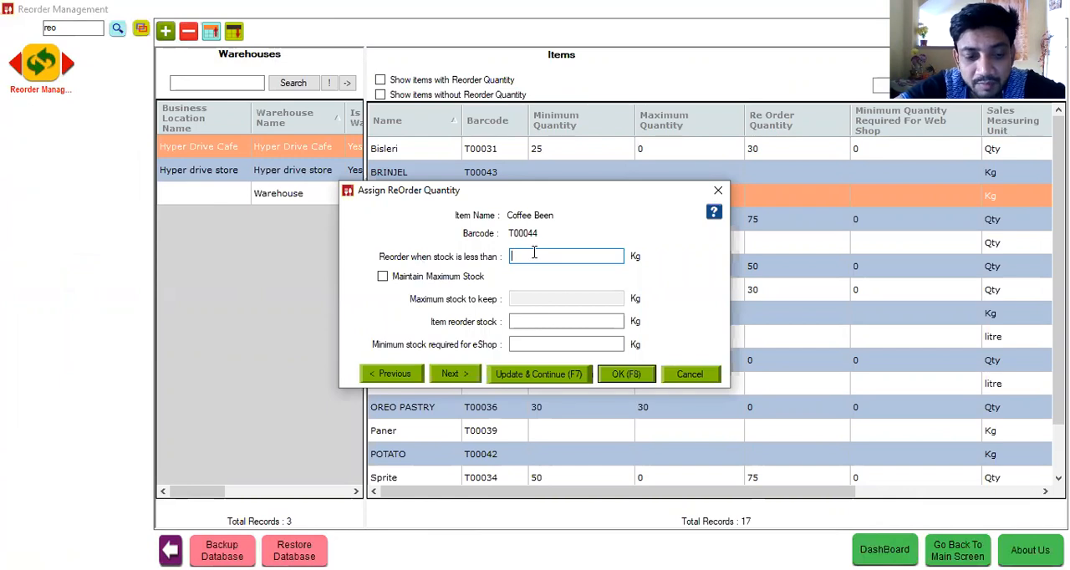
pyautogui.write('50')
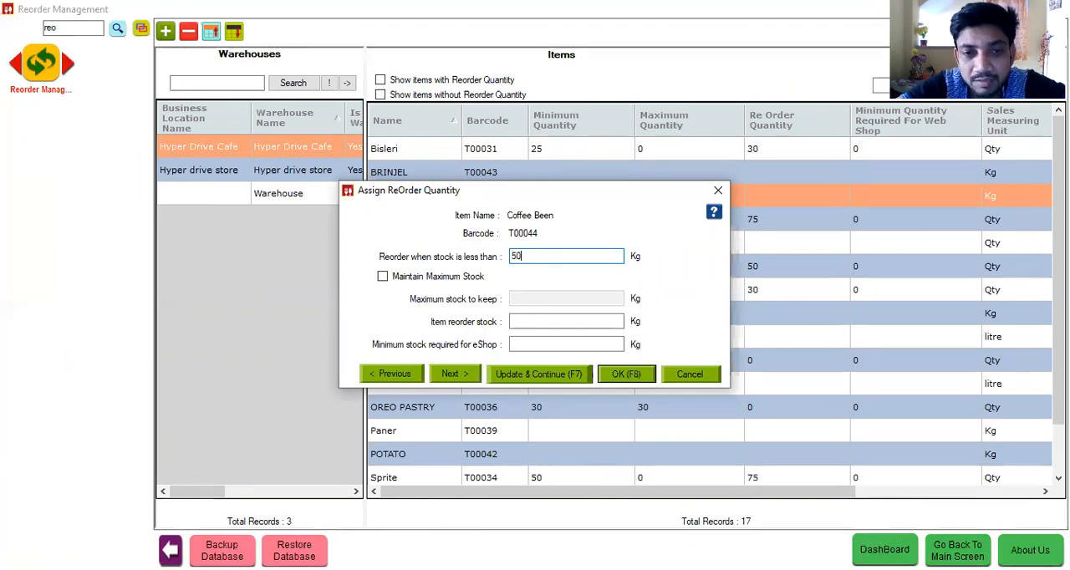
pyautogui.click(470, 277)
pyautogui.click(512, 300)
pyautogui.write('50')
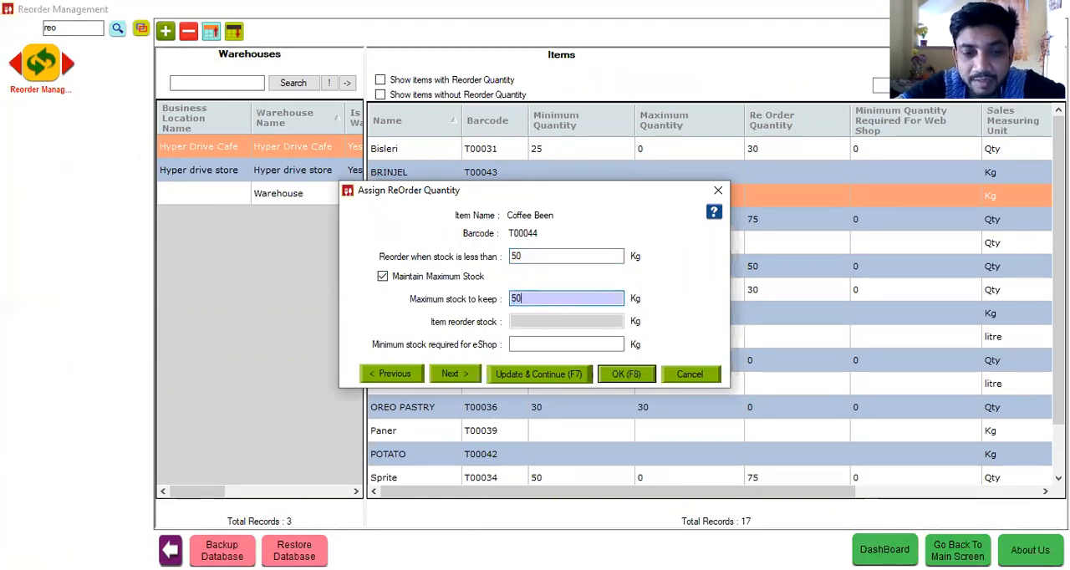
pyautogui.click(617, 381)
# Step: Clear the module search, reopen Manage Stock and show only the items to be reordered
pyautogui.doubleClick(86, 32)
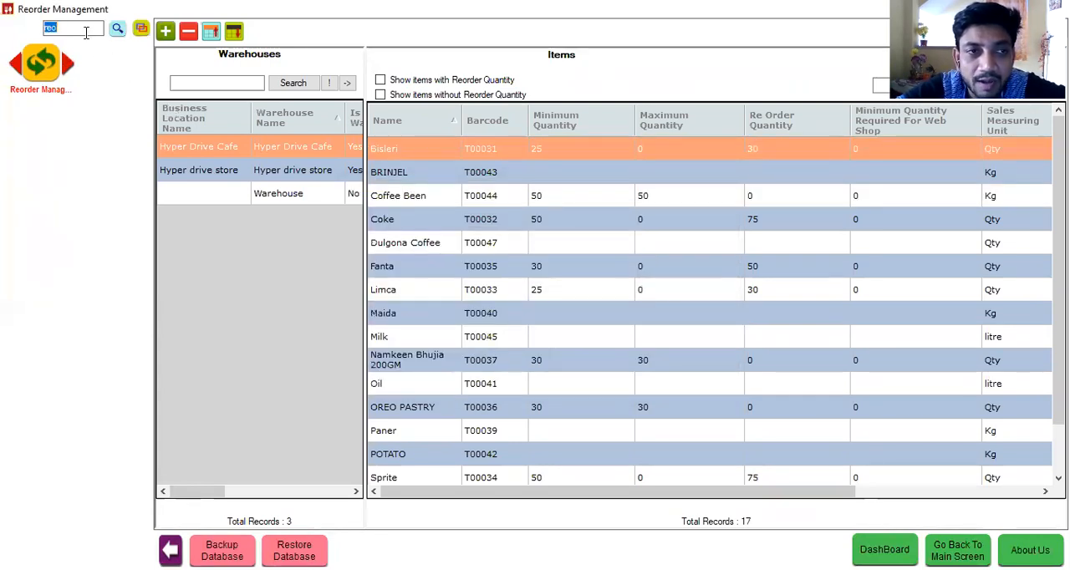
pyautogui.press('BackSpace')
pyautogui.click(41, 459)
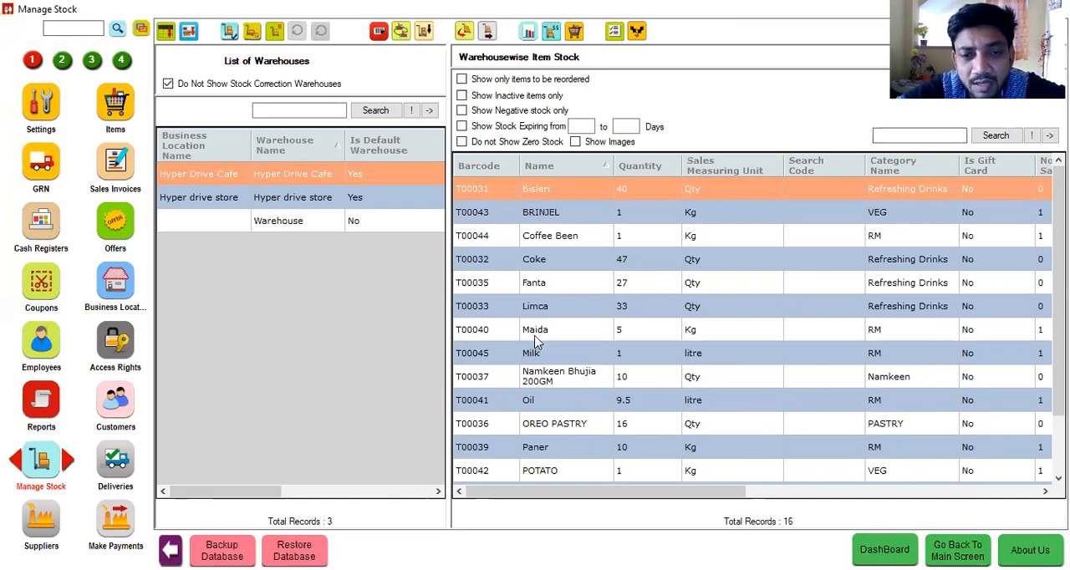
pyautogui.click(495, 80)
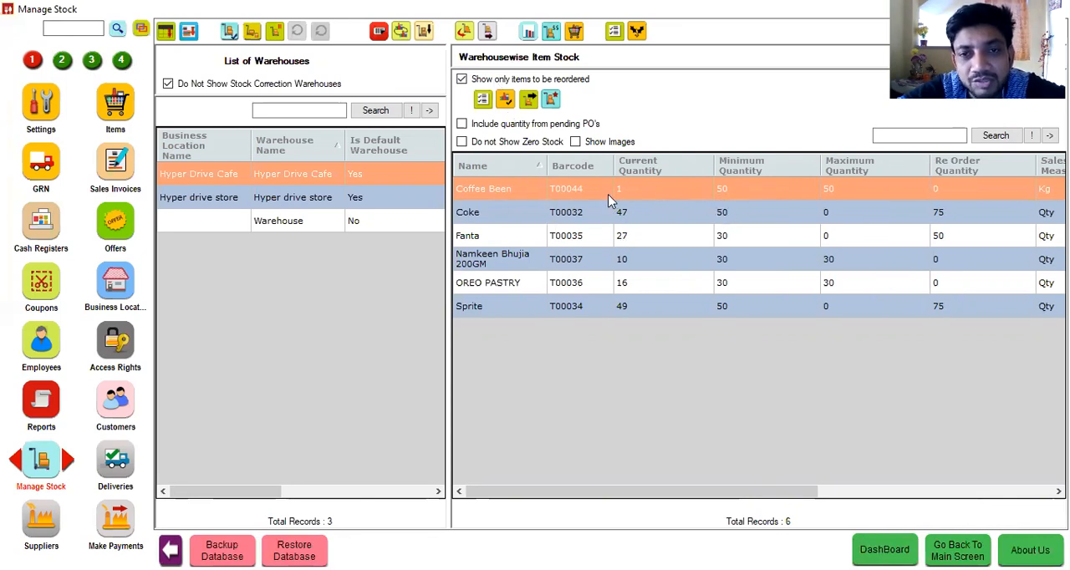
# Step: Generate purchase orders for the reorder items using the last least-price supplier, considering purchases since 01/04/2020
pyautogui.click(483, 100)
pyautogui.click(513, 254)
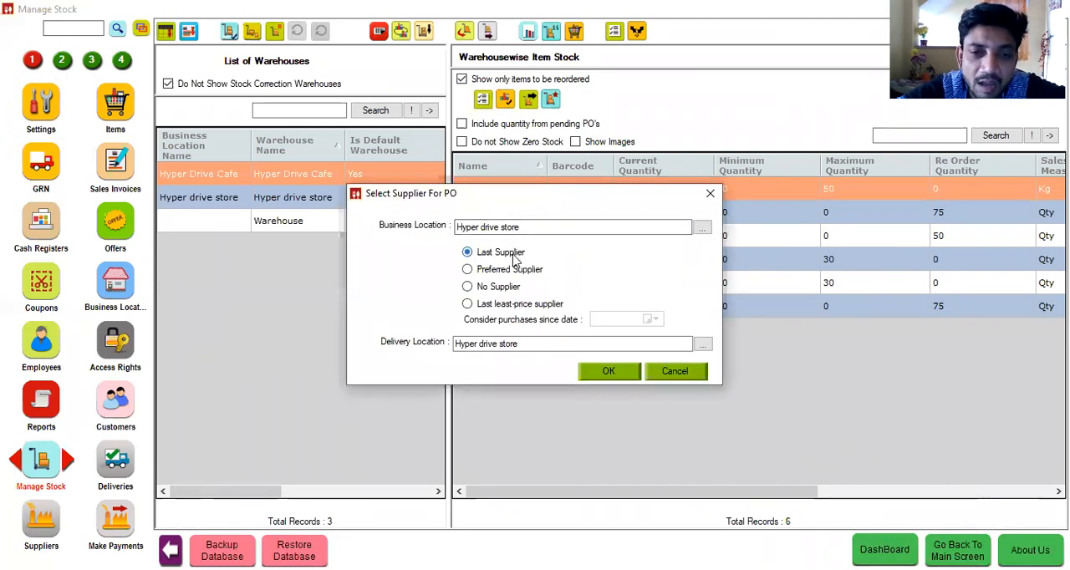
pyautogui.click(513, 306)
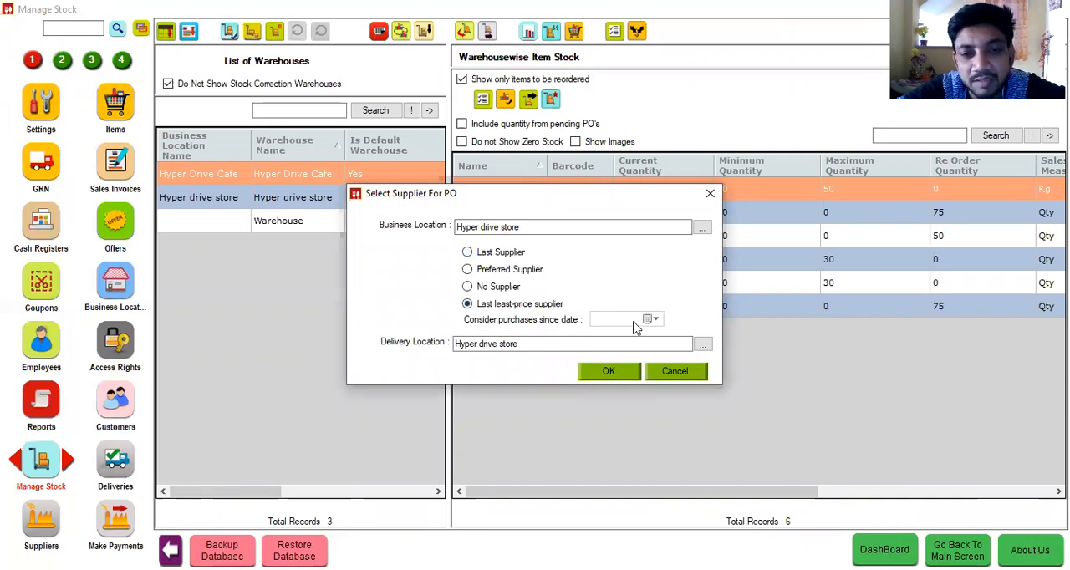
pyautogui.click(650, 319)
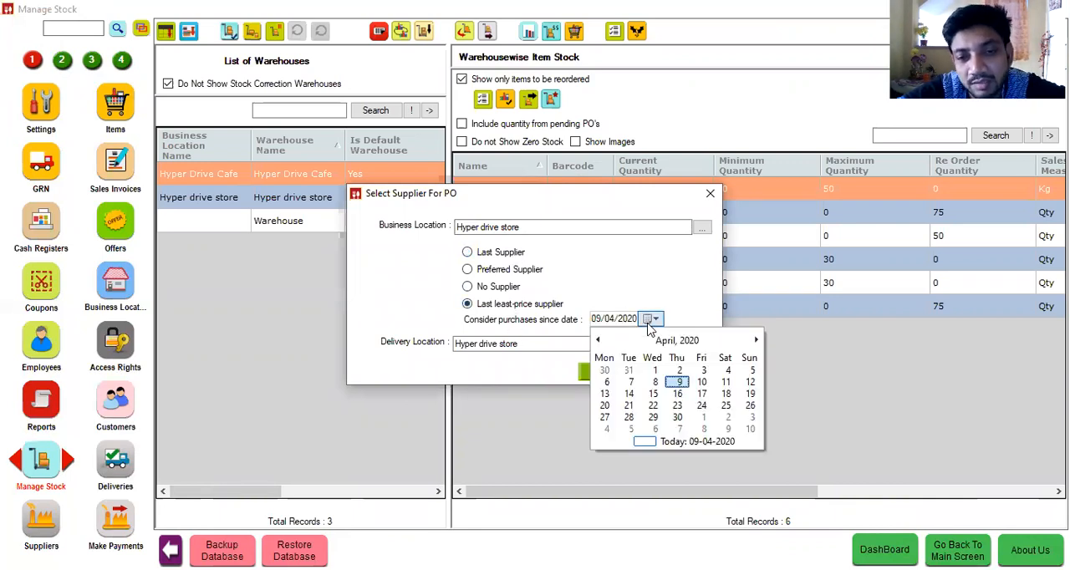
pyautogui.click(656, 370)
pyautogui.click(626, 374)
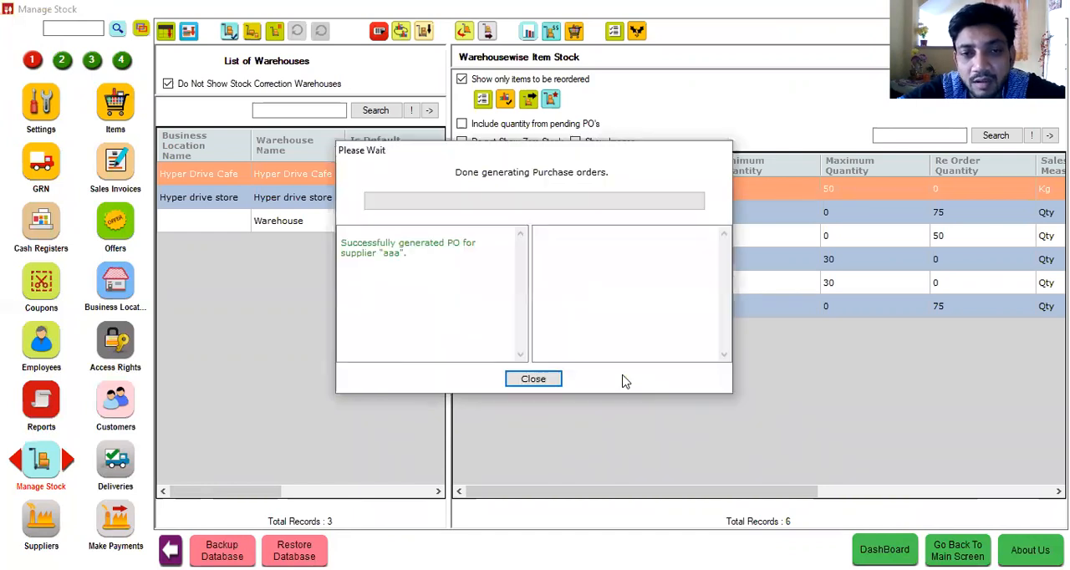
pyautogui.click(535, 380)
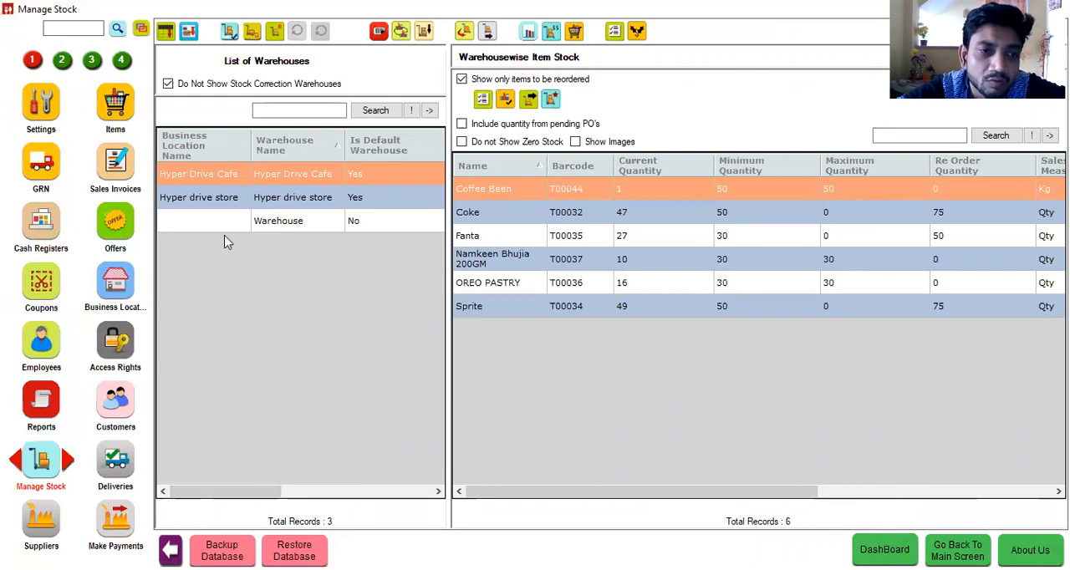
# Step: Review the auto-generated Coffee Been purchase order for supplier aaa, close it without updating, and return to Manage Stock
pyautogui.click(63, 65)
pyautogui.click(50, 165)
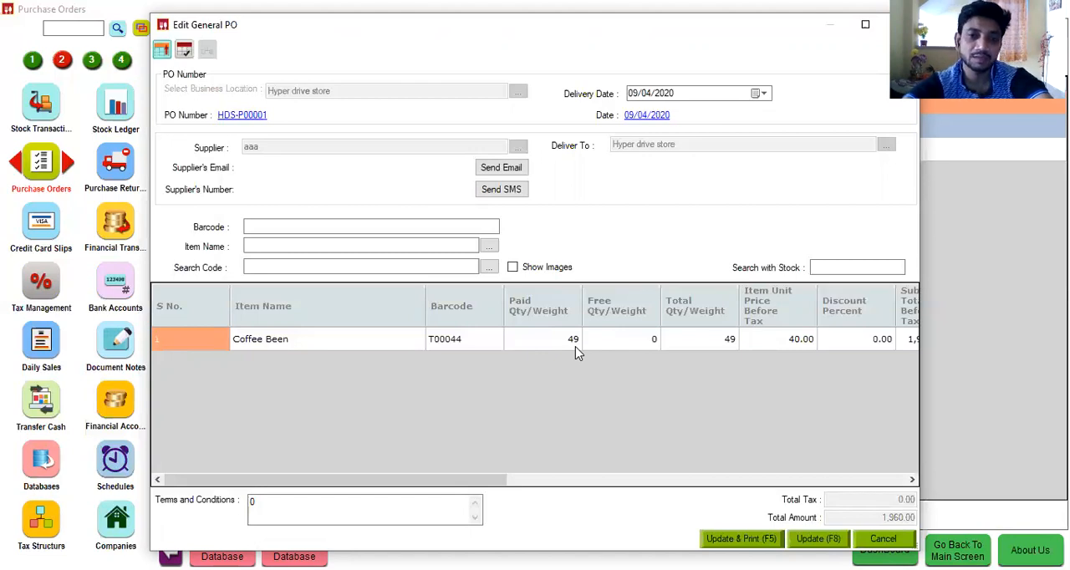
pyautogui.click(883, 539)
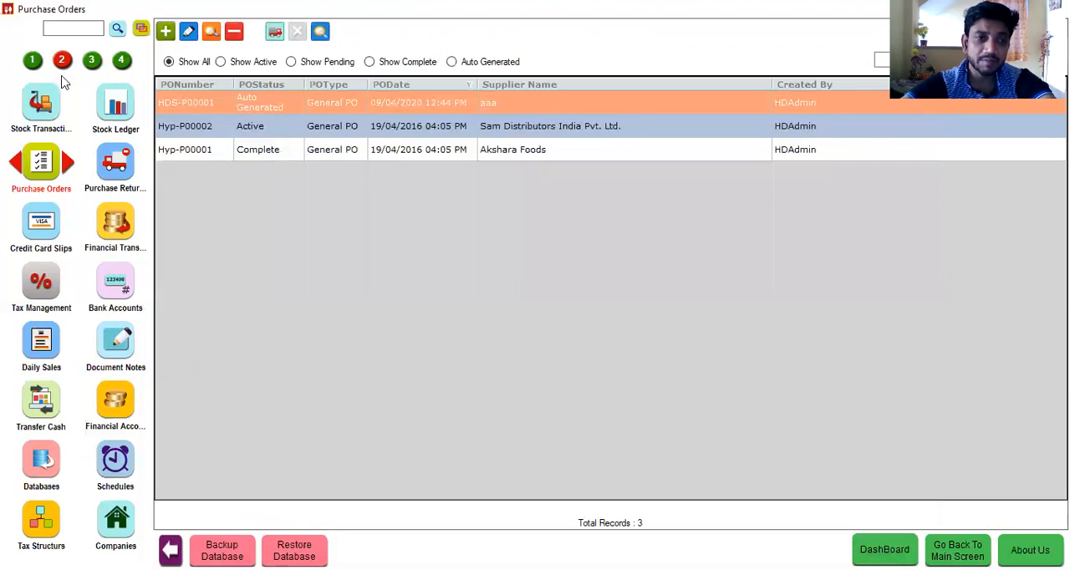
pyautogui.click(31, 59)
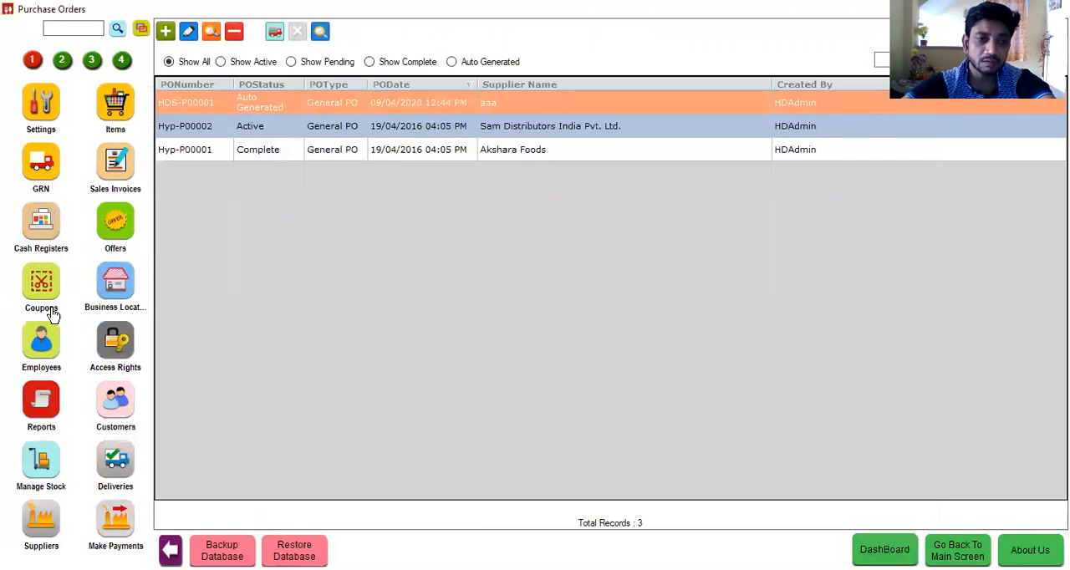
pyautogui.click(42, 465)
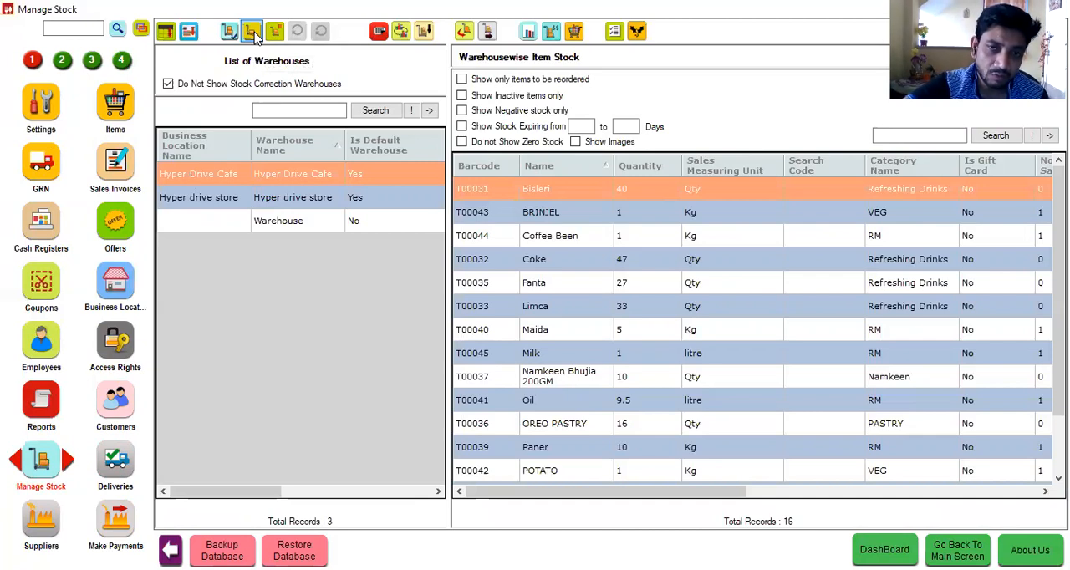
# Step: Search the modules for "offer" and open the Offers list
pyautogui.click(77, 30)
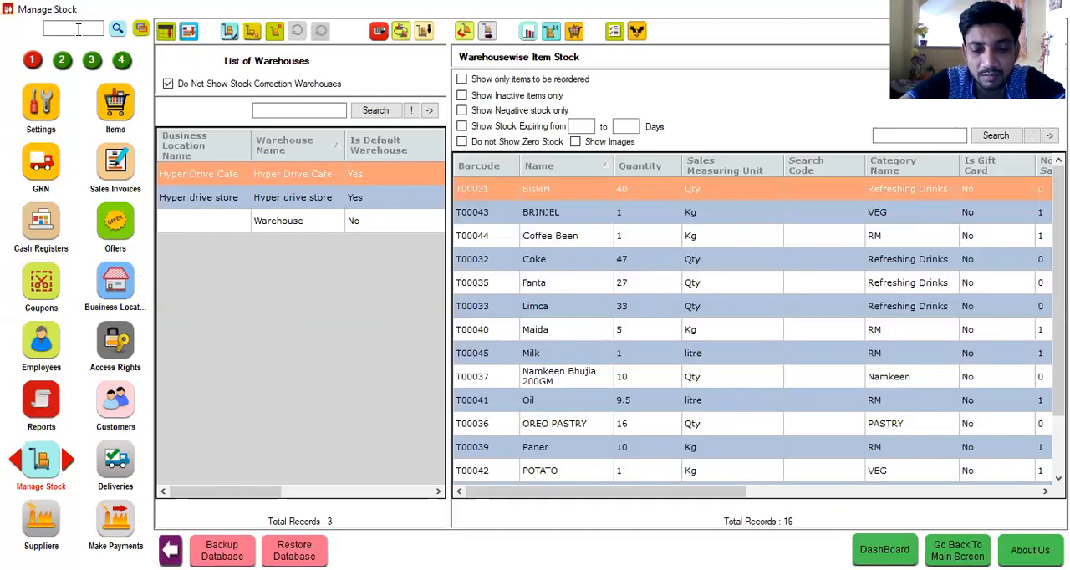
pyautogui.write('offer')
pyautogui.press('Return')
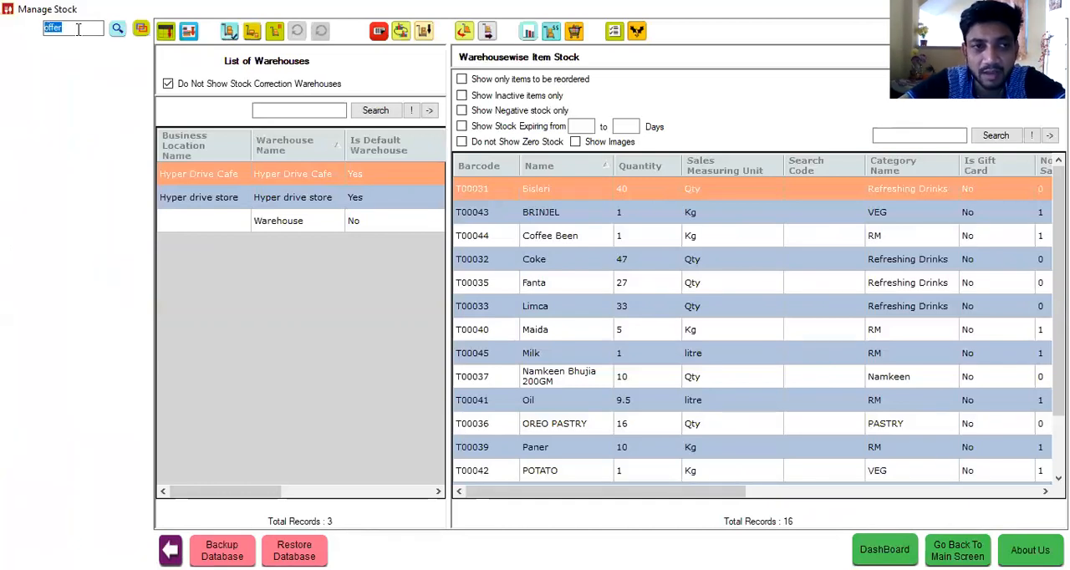
pyautogui.doubleClick(47, 64)
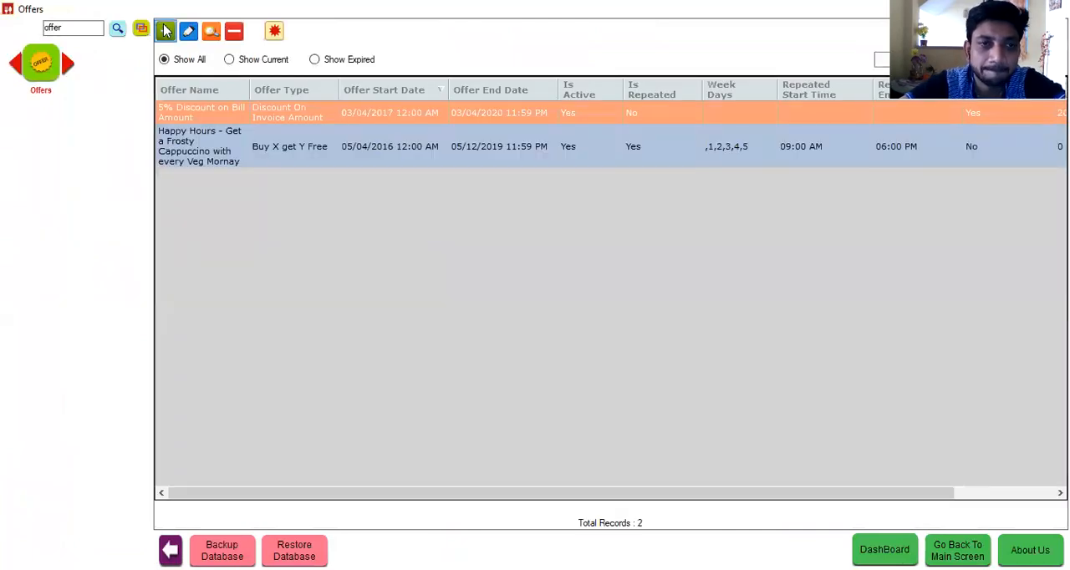
# Step: Start a new offer with the offer type Discount On Item
pyautogui.click(166, 30)
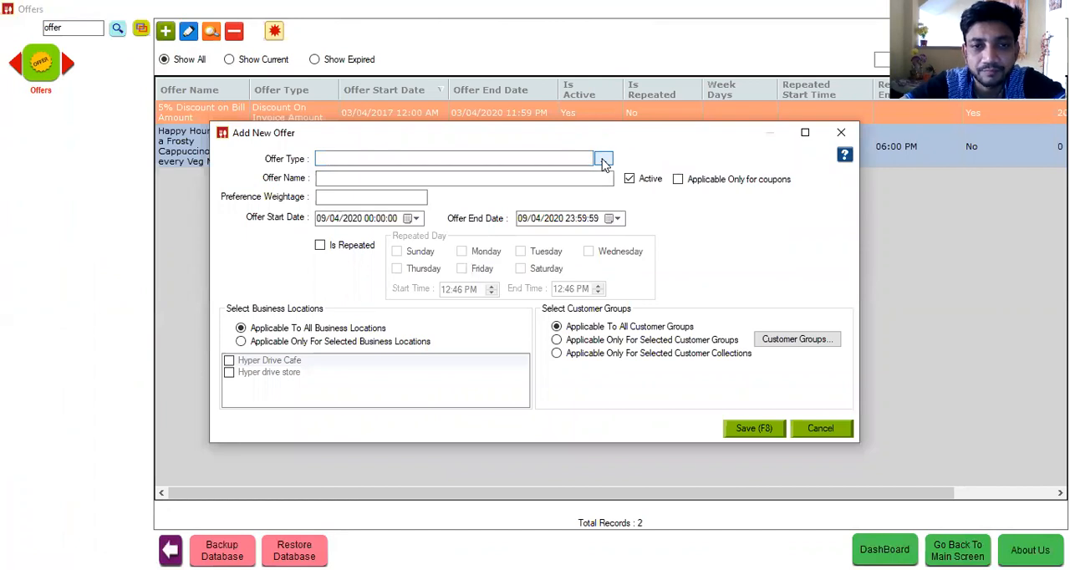
pyautogui.click(604, 160)
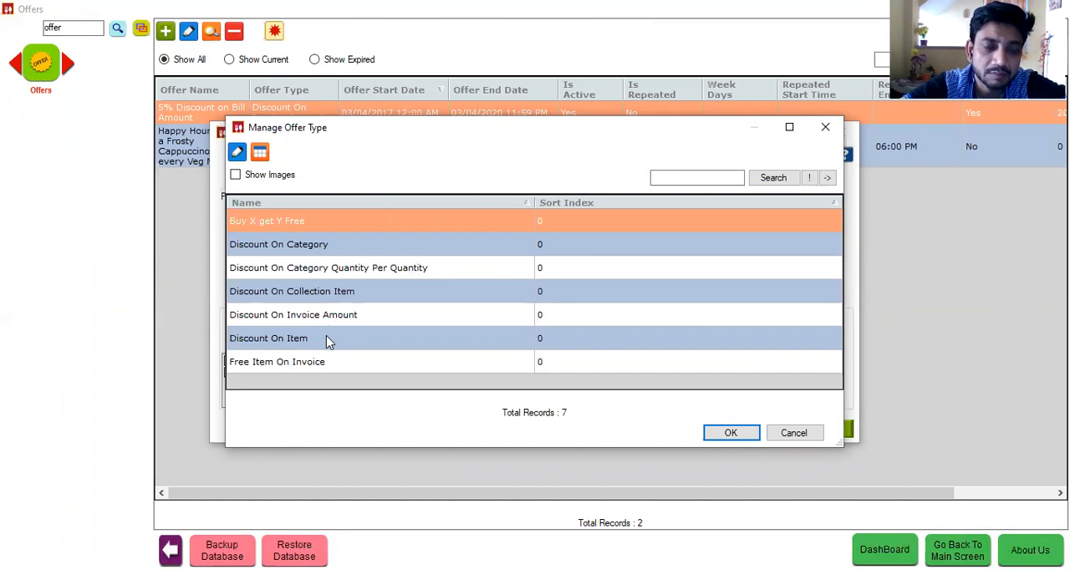
pyautogui.click(328, 339)
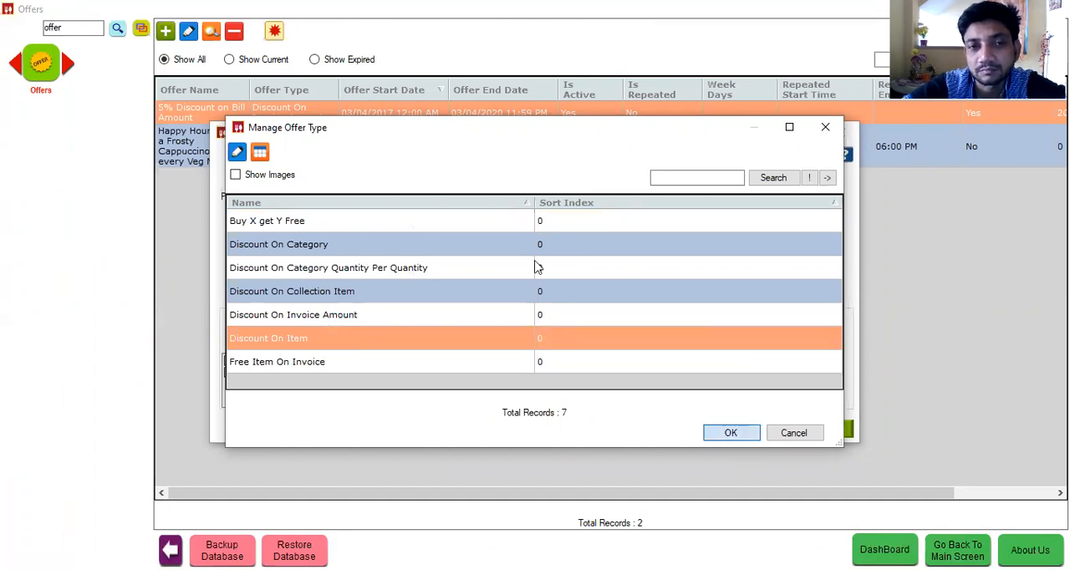
pyautogui.press('Return')
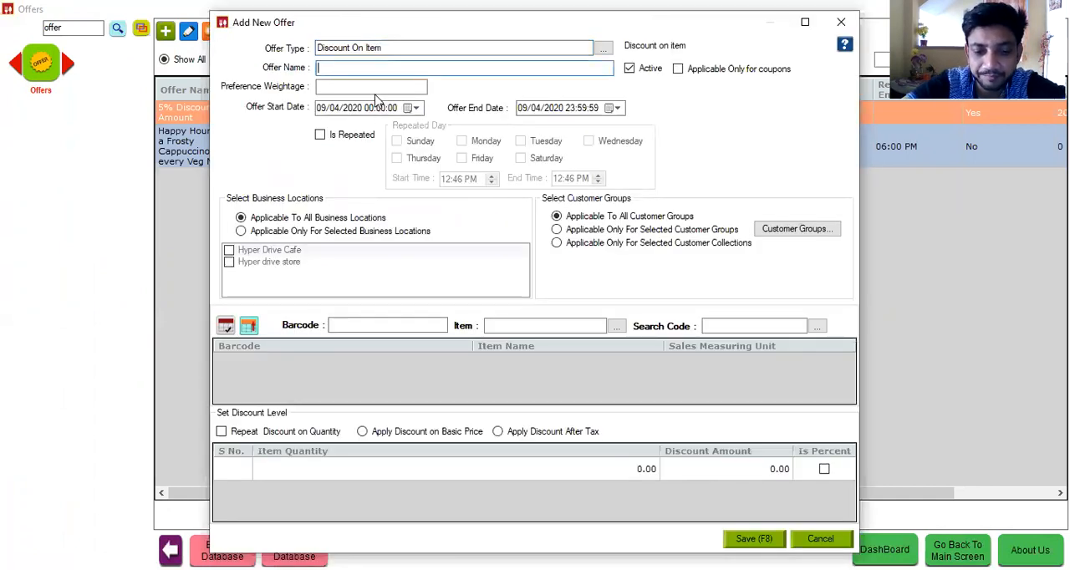
# Step: Name the new offer "Buy More Get more disc"
pyautogui.write('Buy ')
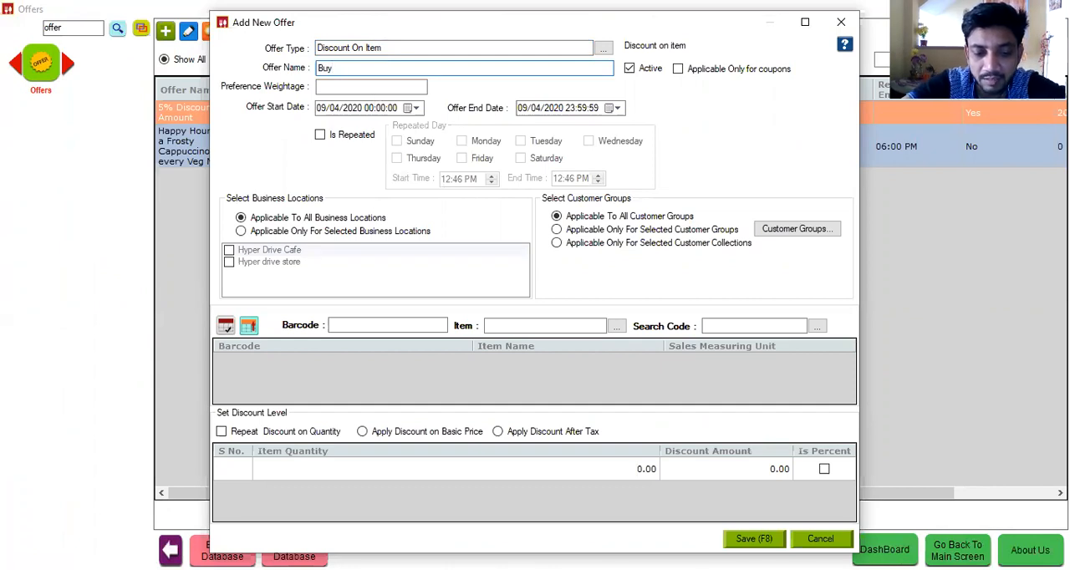
pyautogui.write('More')
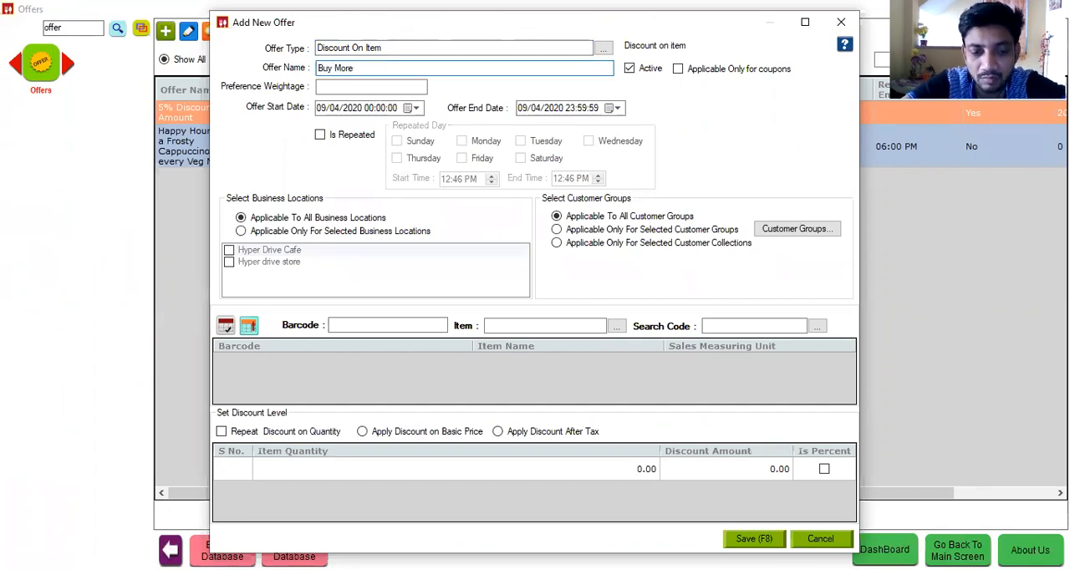
pyautogui.write(' Get mo')
pyautogui.press('BackSpace')
pyautogui.press('BackSpace')
pyautogui.press('BackSpace')
pyautogui.press('BackSpace')
pyautogui.press('BackSpace')
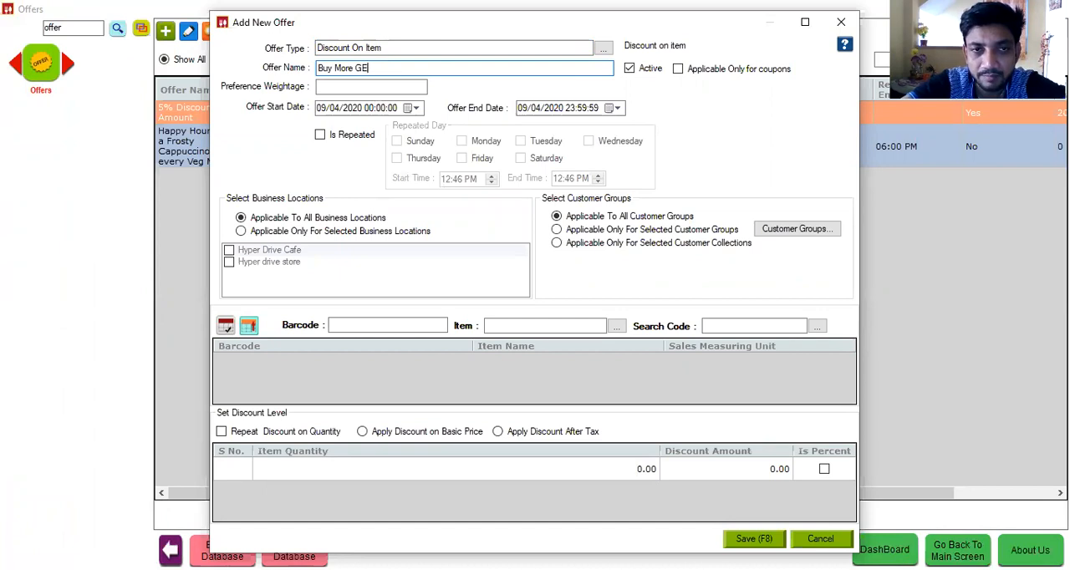
pyautogui.write('et more ')
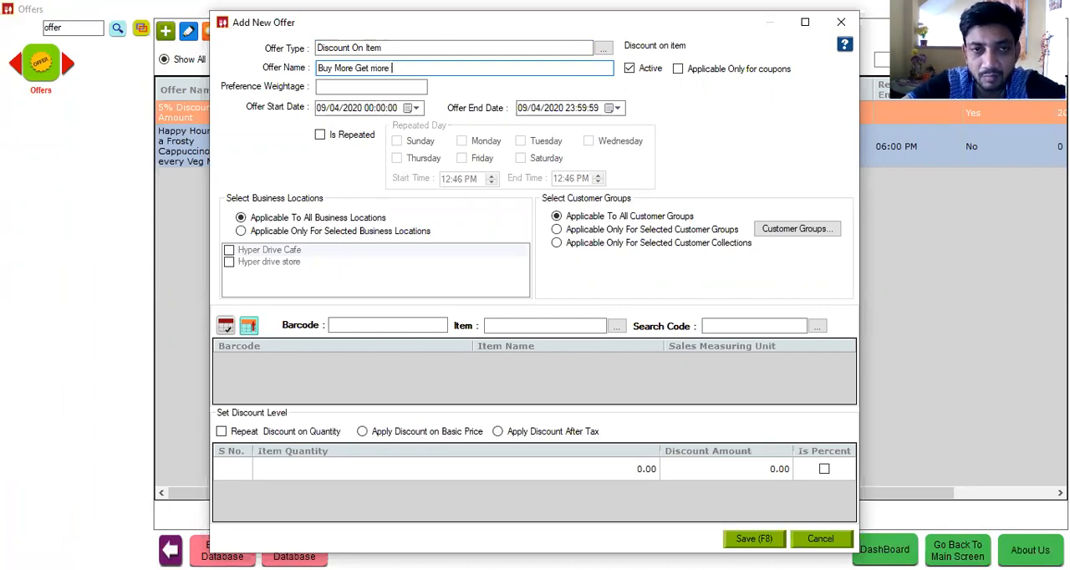
pyautogui.write('disc')
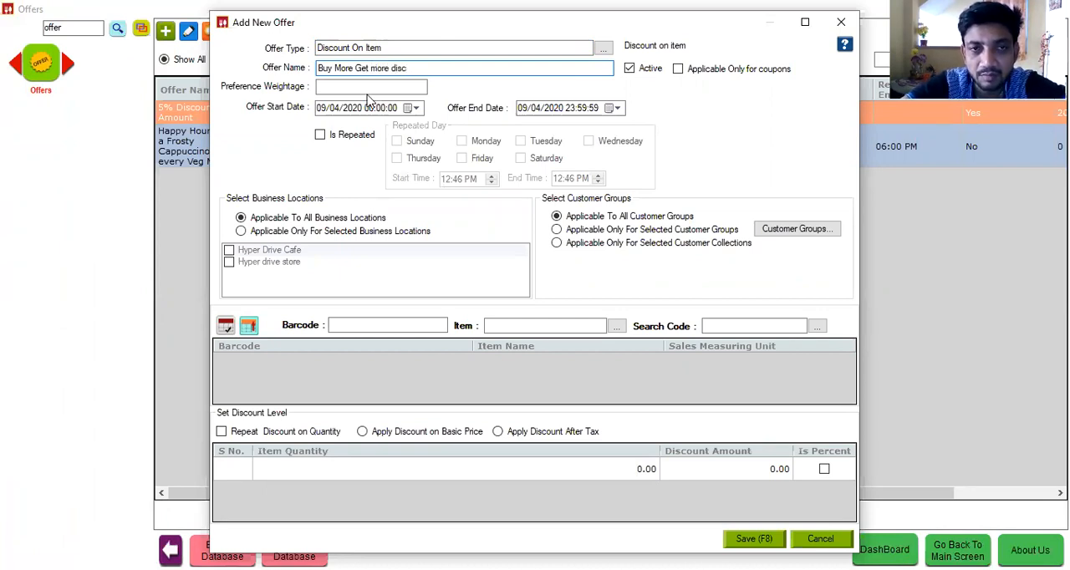
# Step: Set the offer's preference weightage to 1 and its end date to 09/05/2020
pyautogui.click(359, 89)
pyautogui.write('1')
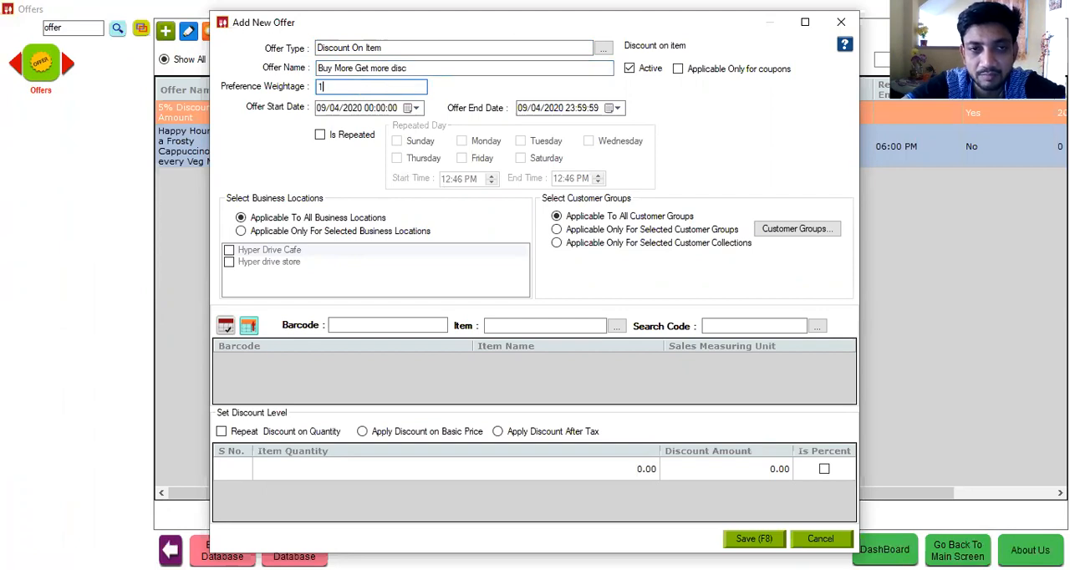
pyautogui.click(535, 109)
pyautogui.write('5')
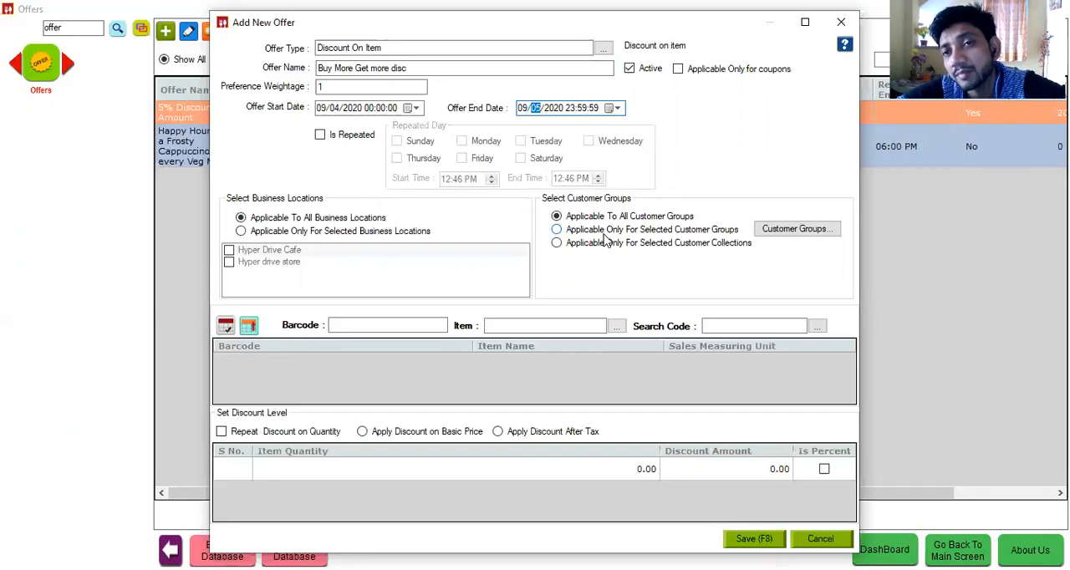
# Step: Add Dulgona Coffee as the offer's item and apply the discount after tax
pyautogui.click(495, 327)
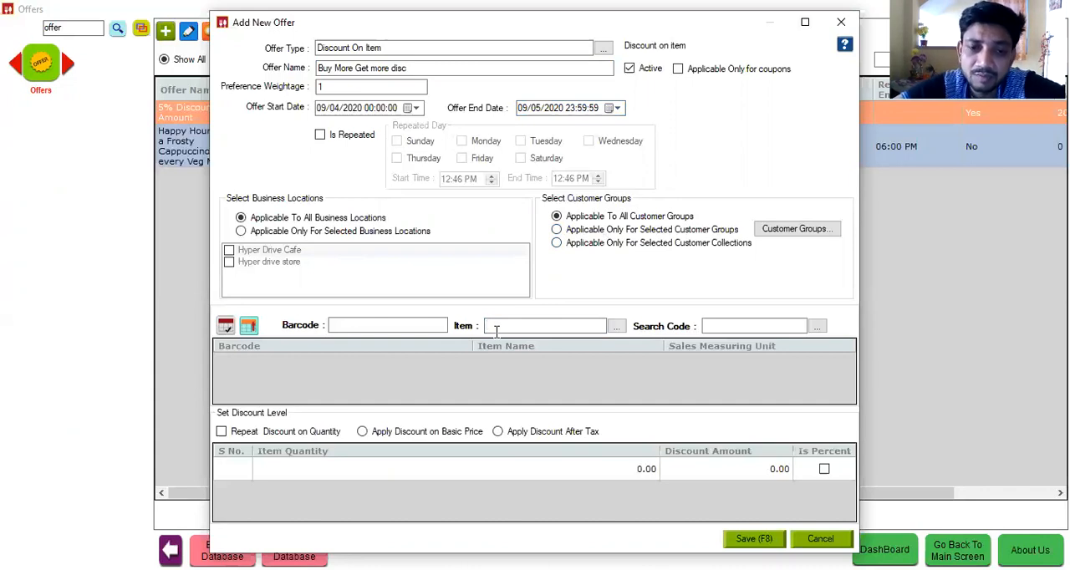
pyautogui.write('Du')
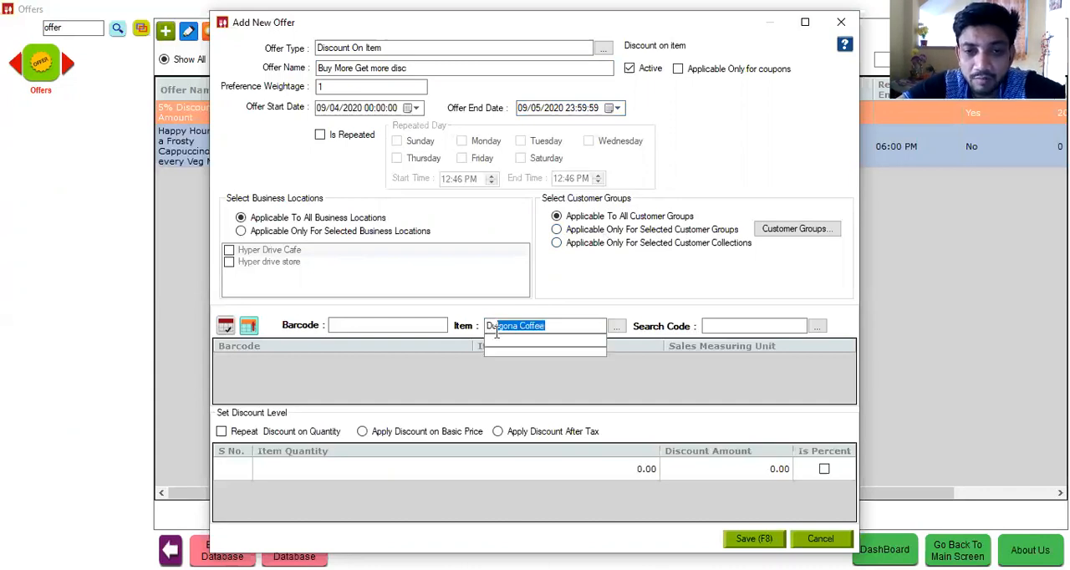
pyautogui.press('Return')
pyautogui.click(536, 434)
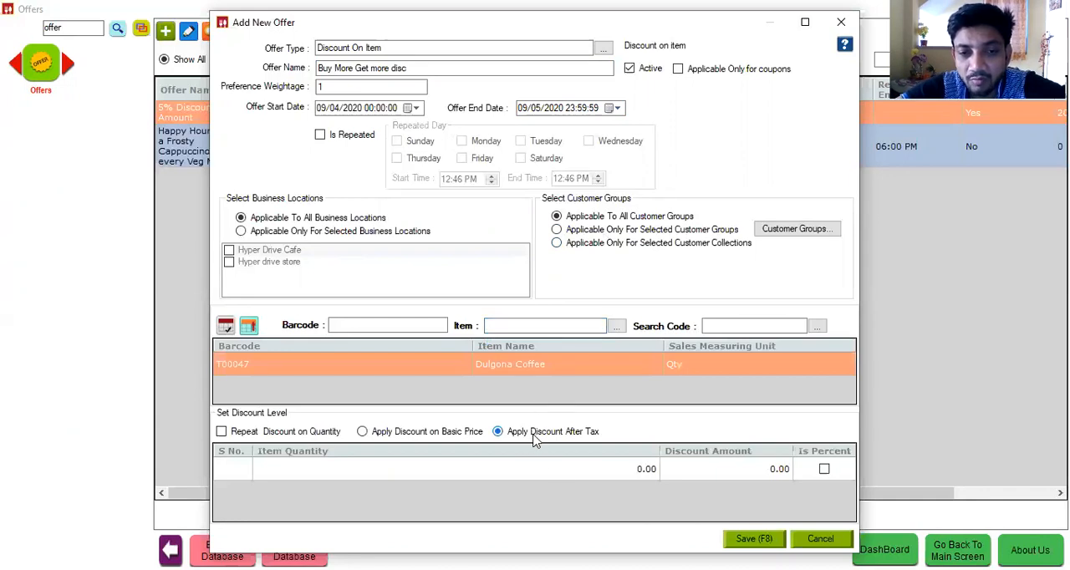
# Step: Set a discount amount of 10 for an item quantity of 2, then save the offer and return to the billing screen
pyautogui.click(560, 477)
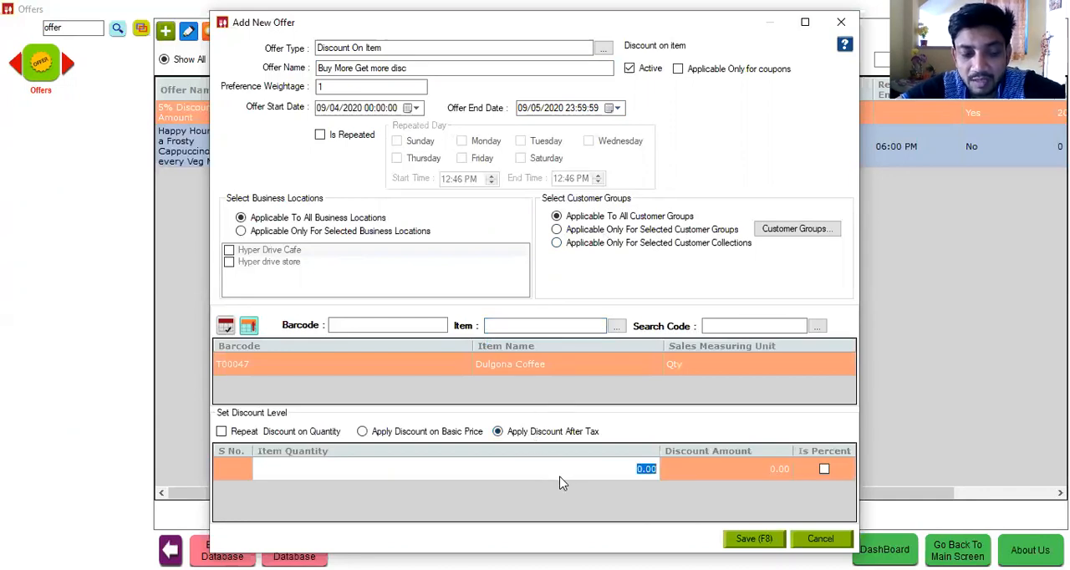
pyautogui.write('2')
pyautogui.click(708, 472)
pyautogui.write('10')
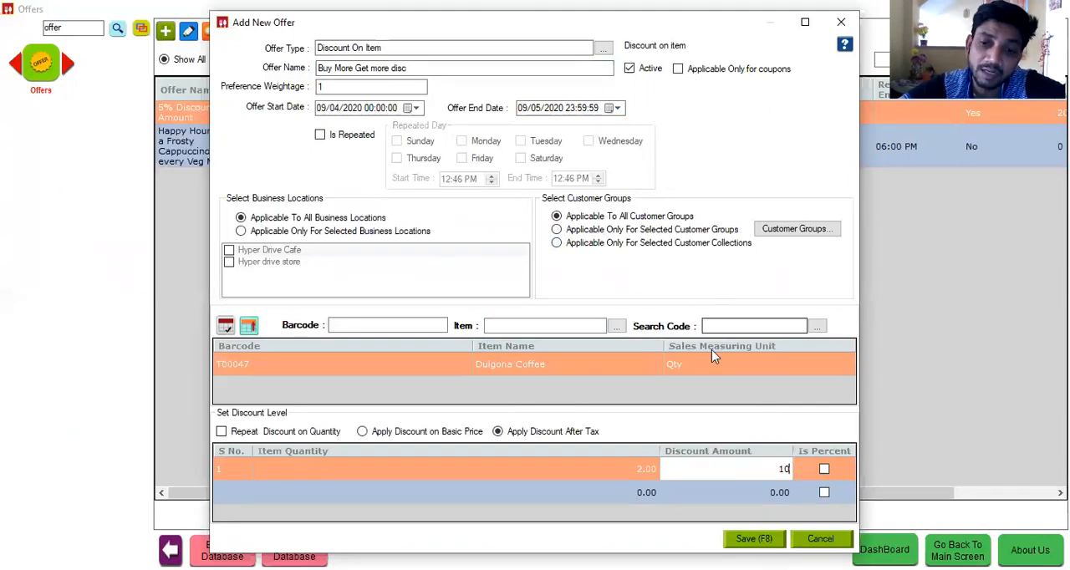
pyautogui.click(750, 540)
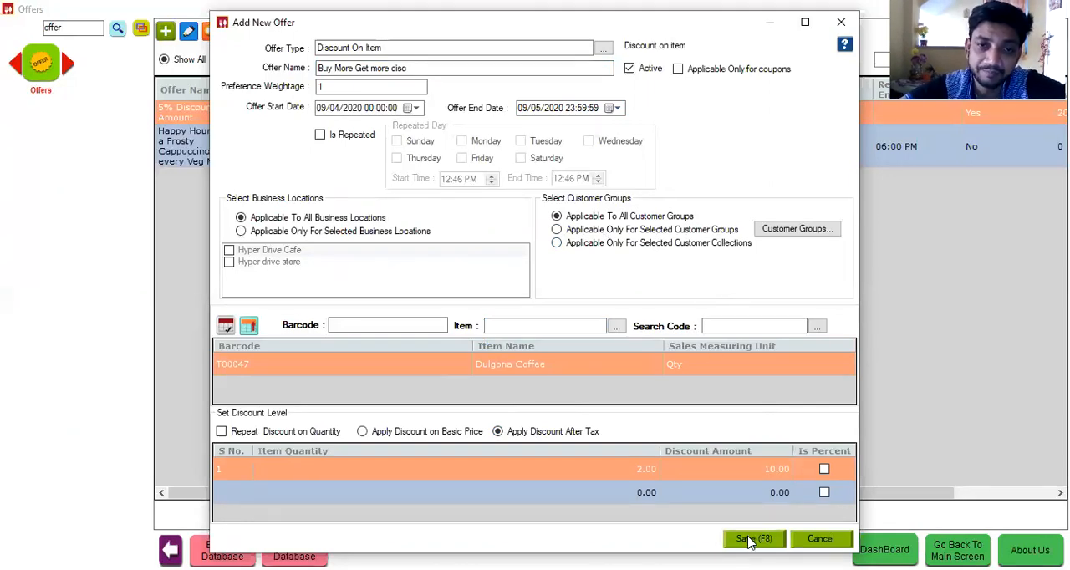
pyautogui.click(1052, 9)
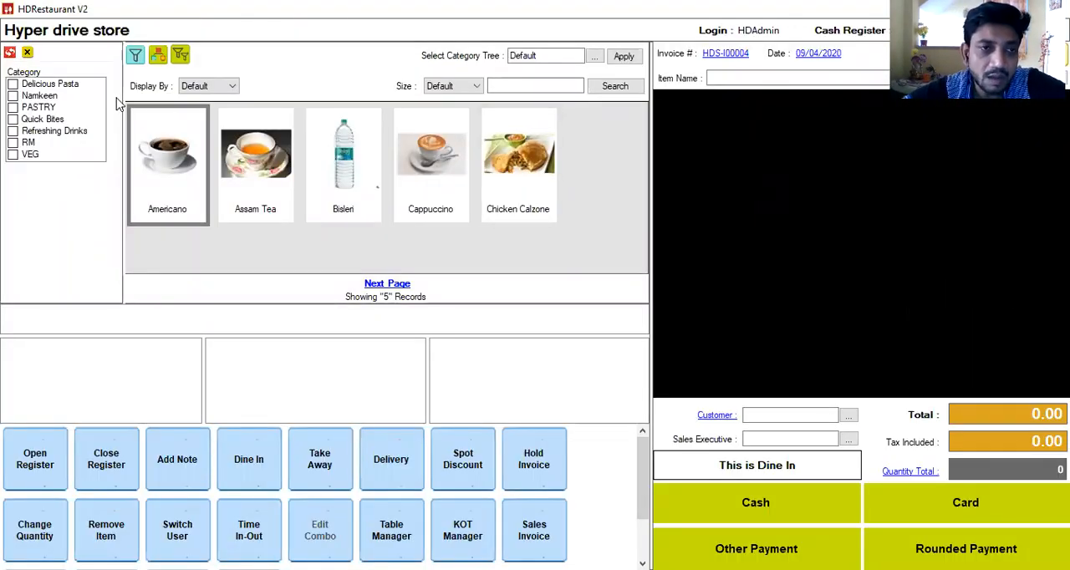
# Step: Filter the billing items by the Refreshing Drinks category and Cold Beverage type, and reset the filters
pyautogui.click(10, 52)
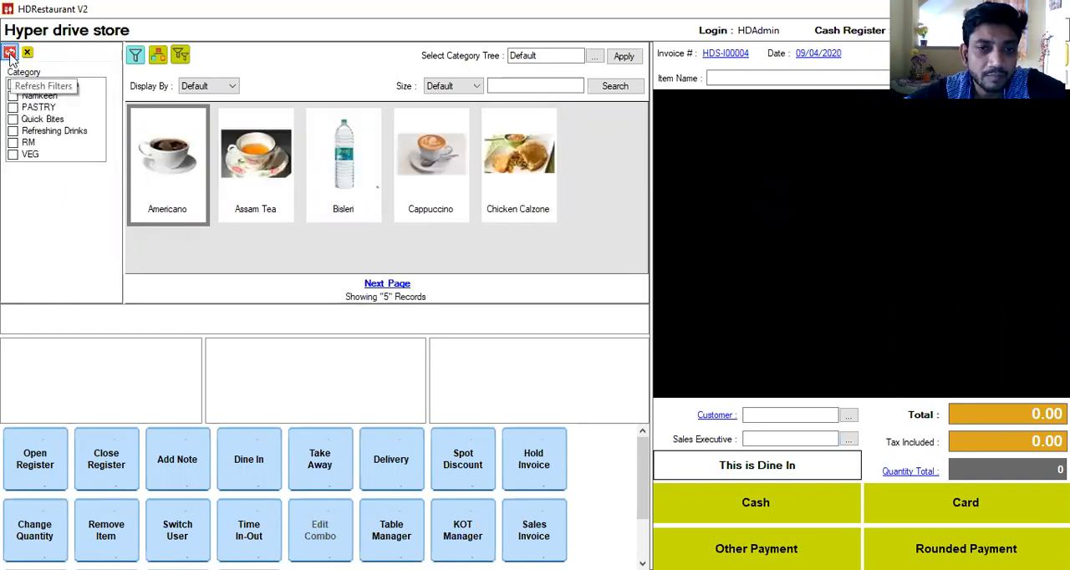
pyautogui.click(13, 131)
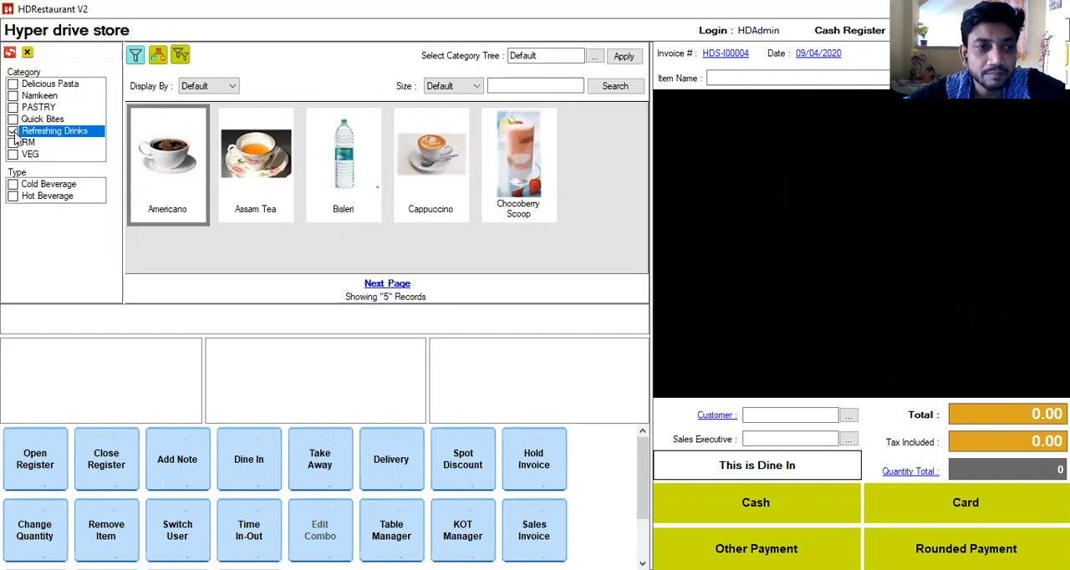
pyautogui.click(13, 185)
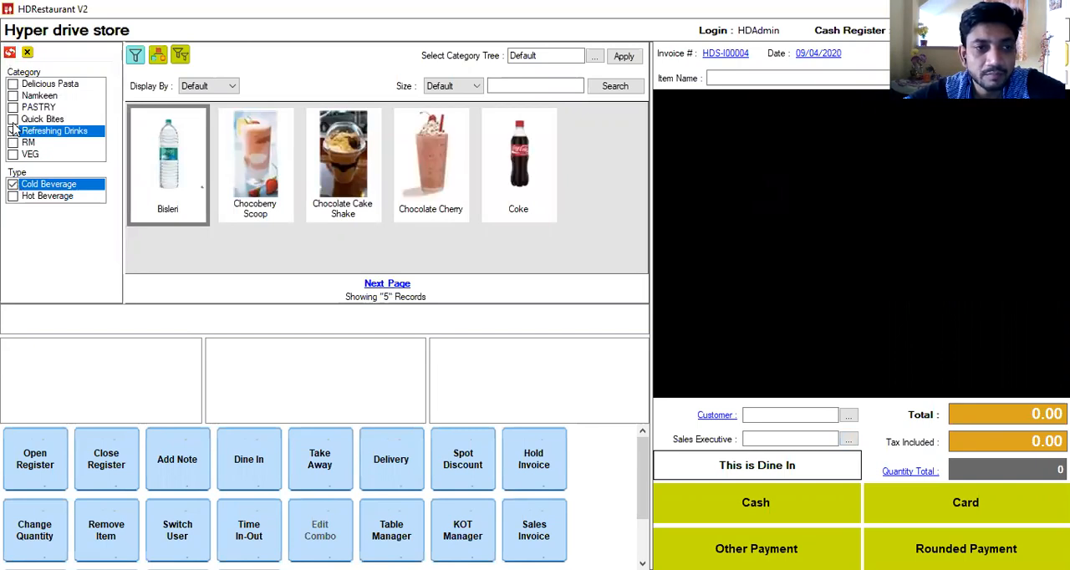
pyautogui.click(10, 53)
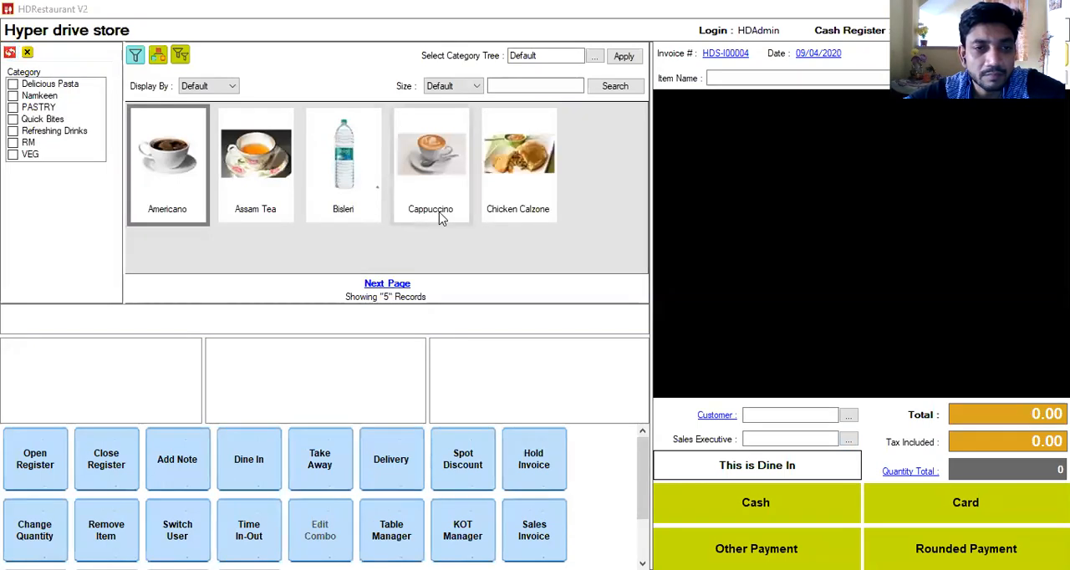
# Step: Add Dulgona Coffee to the invoice twice, with a quantity of 1 each time
pyautogui.click(732, 80)
pyautogui.write('Dulgona Coffee')
pyautogui.click(733, 92)
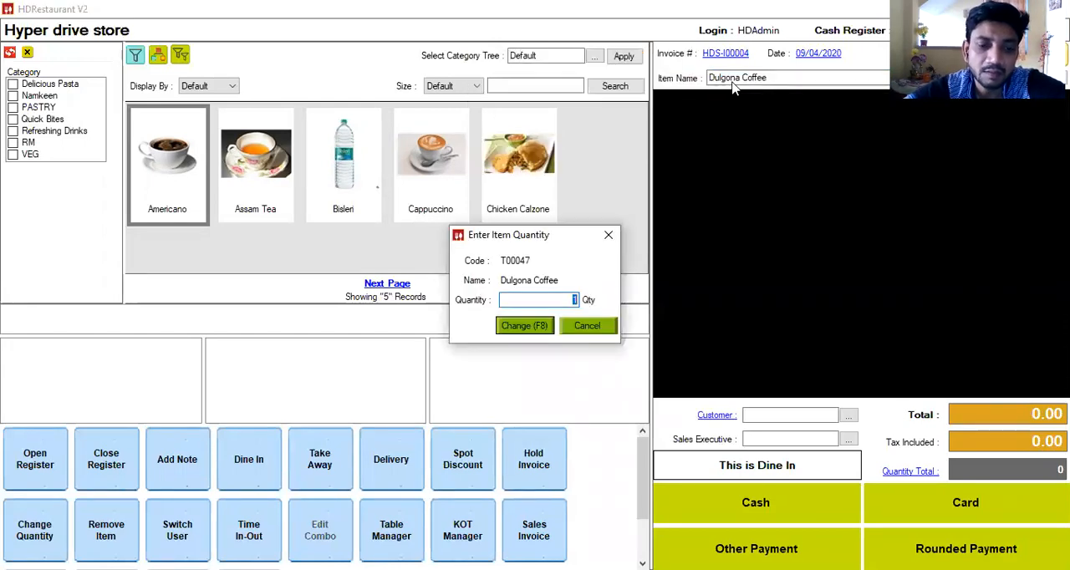
pyautogui.press('Return')
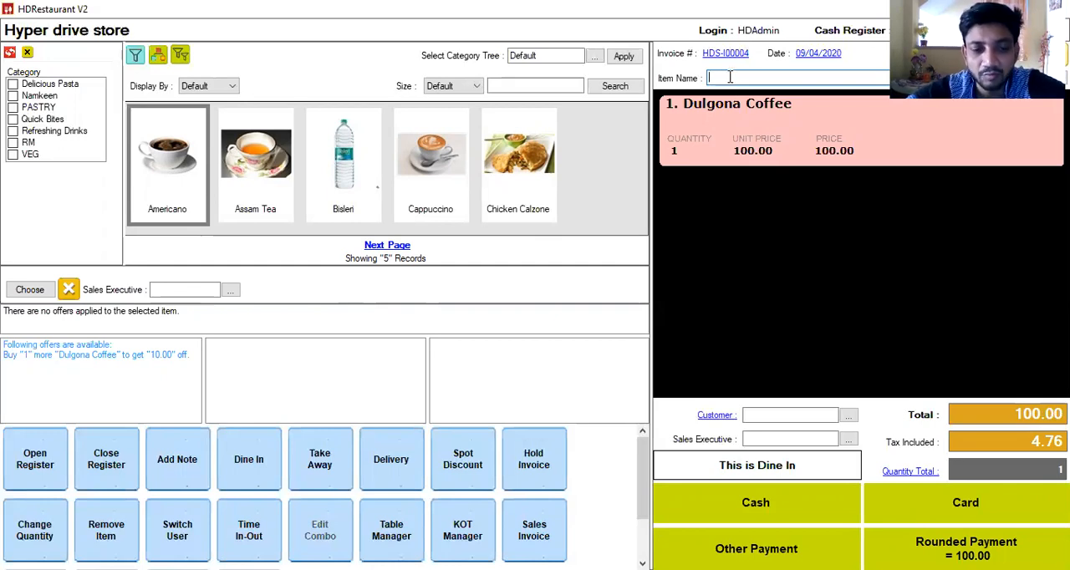
pyautogui.write('Dulgona Coffee')
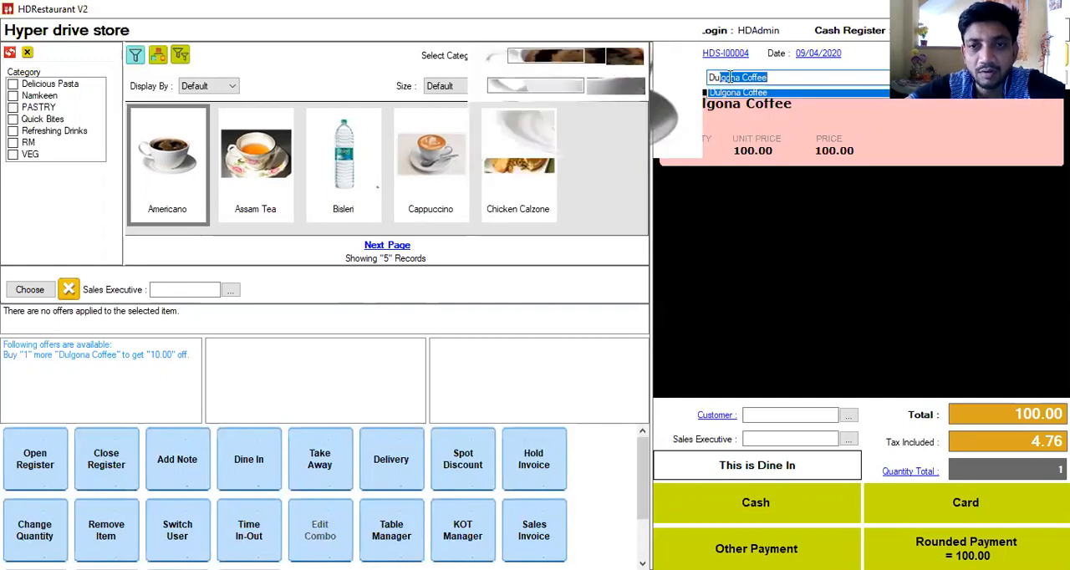
pyautogui.press('Return')
pyautogui.press('Return')
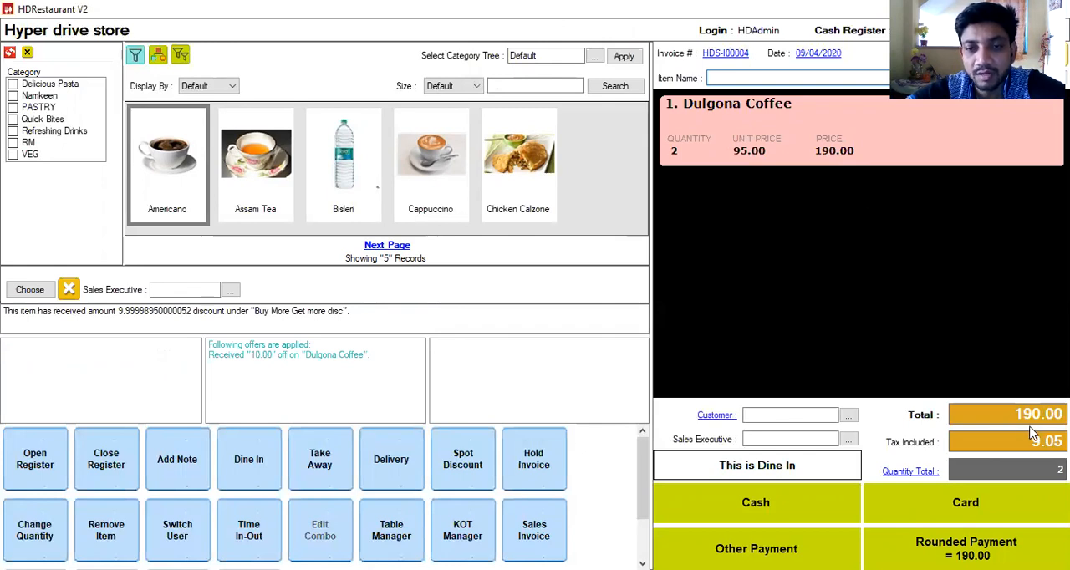
# Step: Start a new customer record for the invoice, entering the customer's mobile number and full name
pyautogui.click(804, 415)
pyautogui.write('1212121')
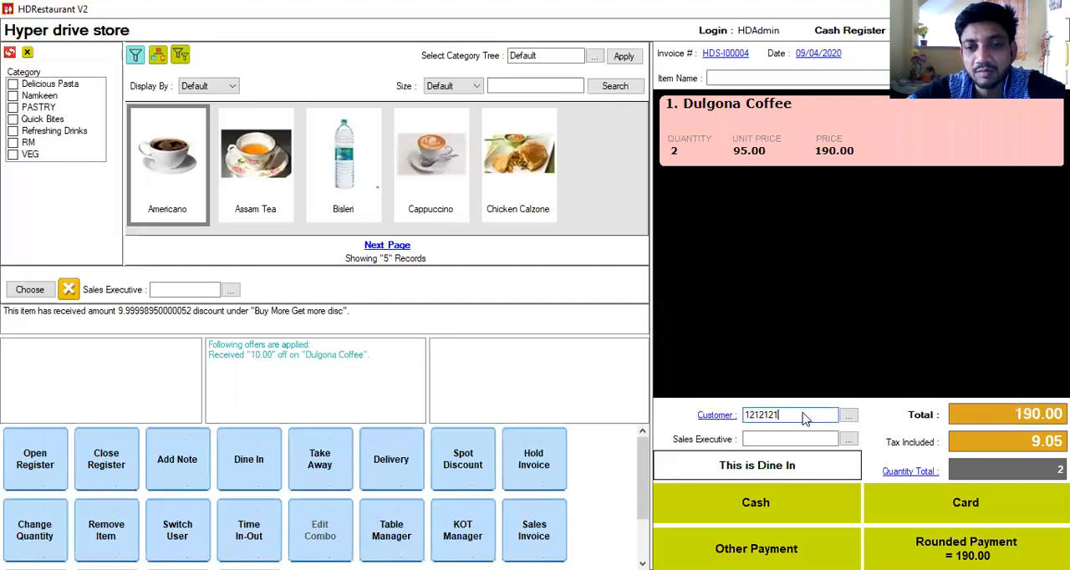
pyautogui.press('Return')
pyautogui.press('Return')
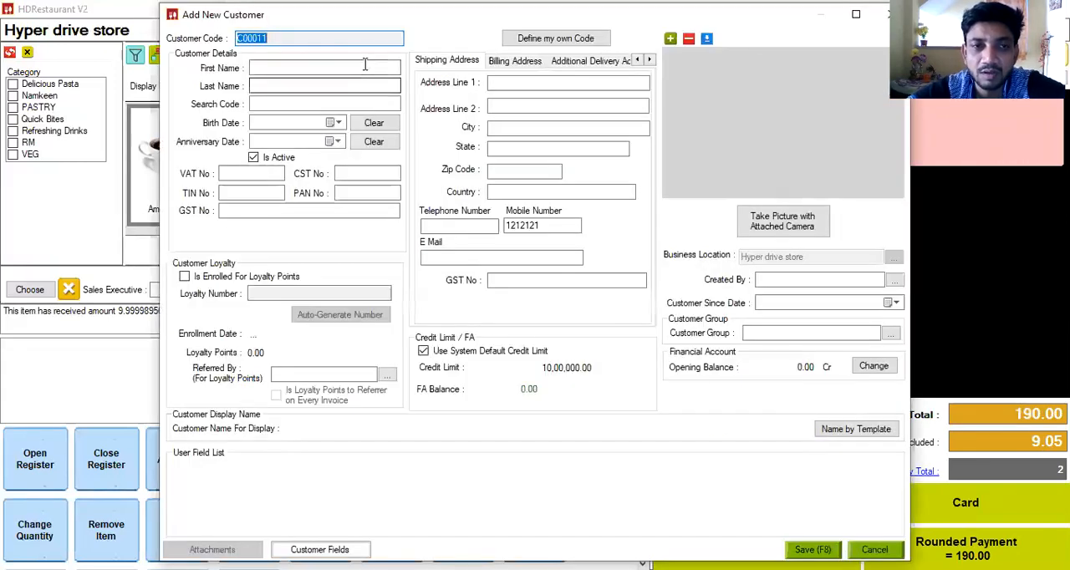
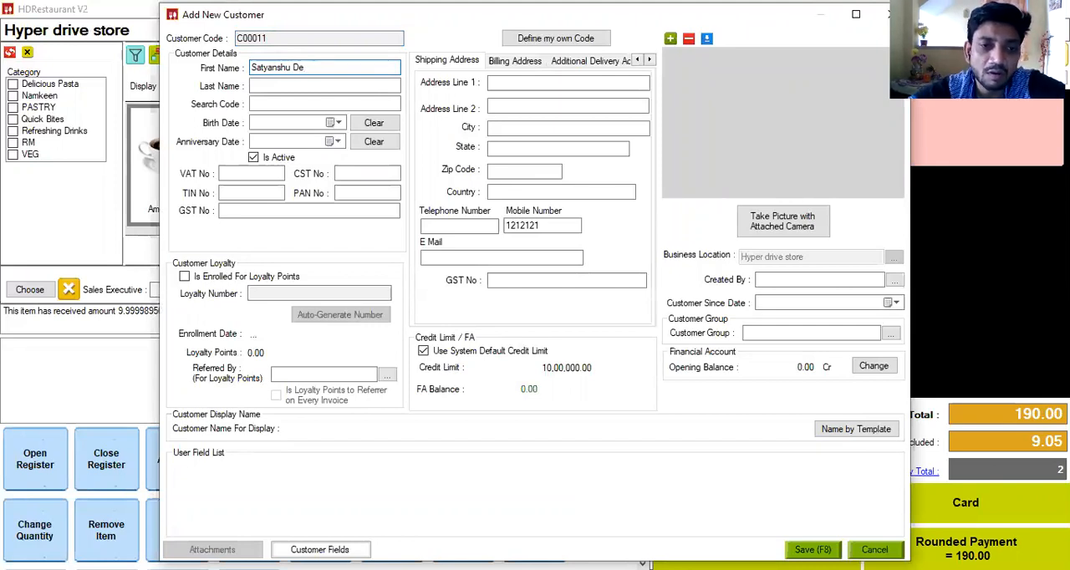
# Step: Try to enrol the new customer for loyalty points, and save the customer record
pyautogui.click(184, 279)
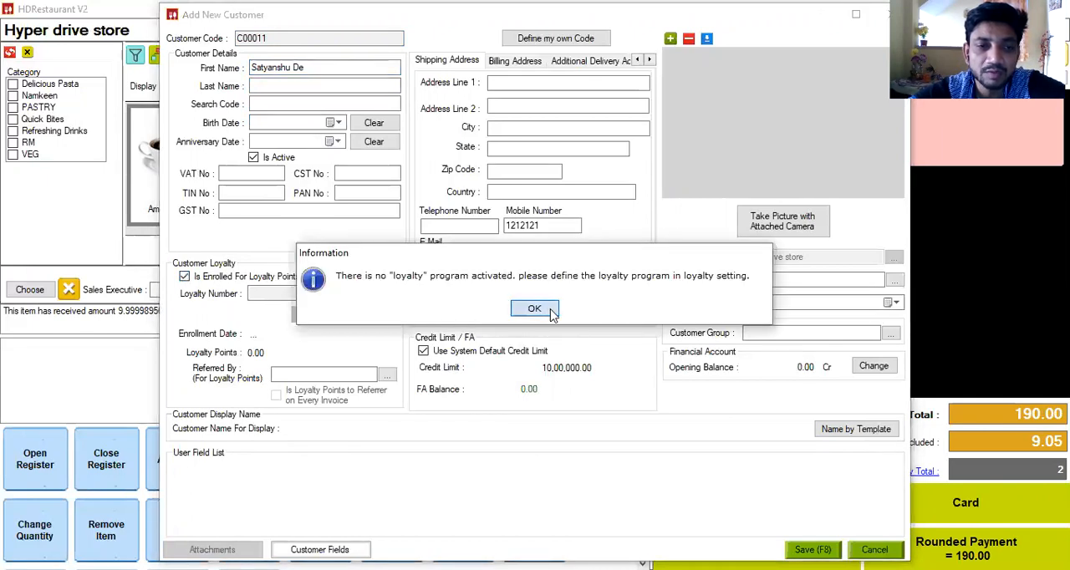
pyautogui.click(535, 309)
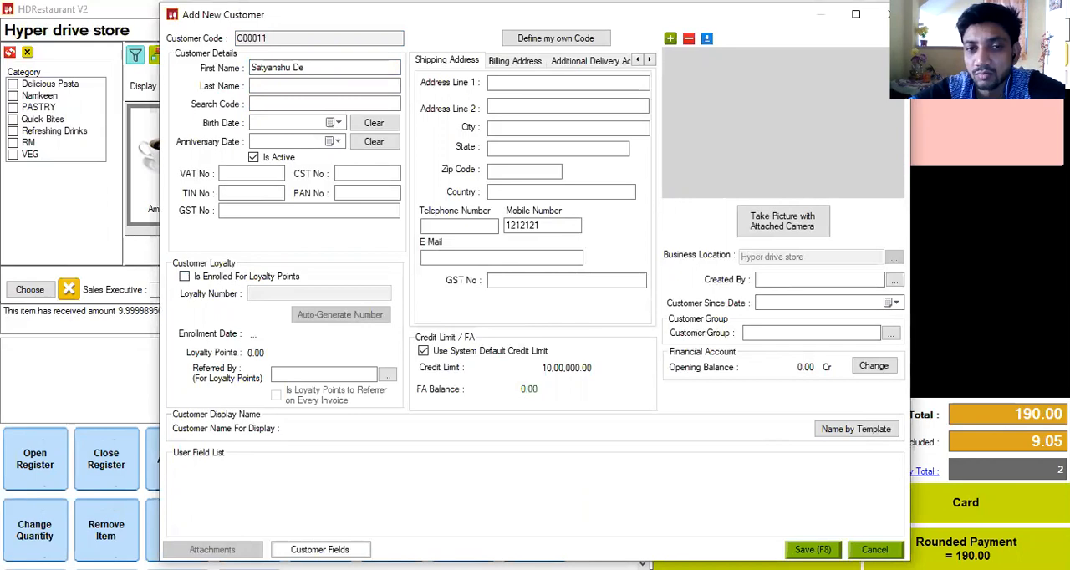
pyautogui.click(813, 549)
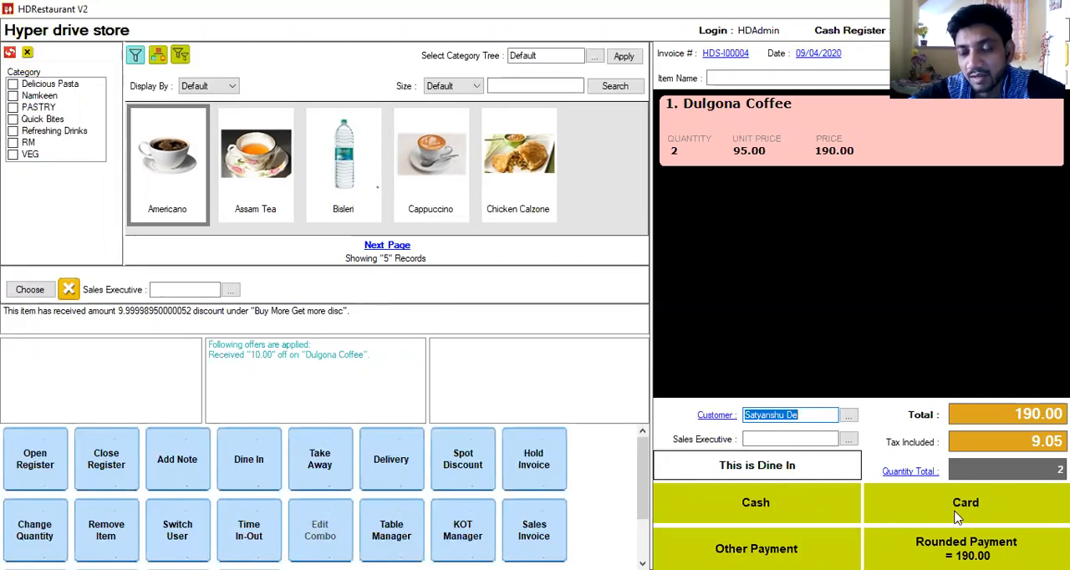
# Step: Split the invoice payment into 100 in cash and the remaining 90 by card, and save the invoice
pyautogui.click(815, 416)
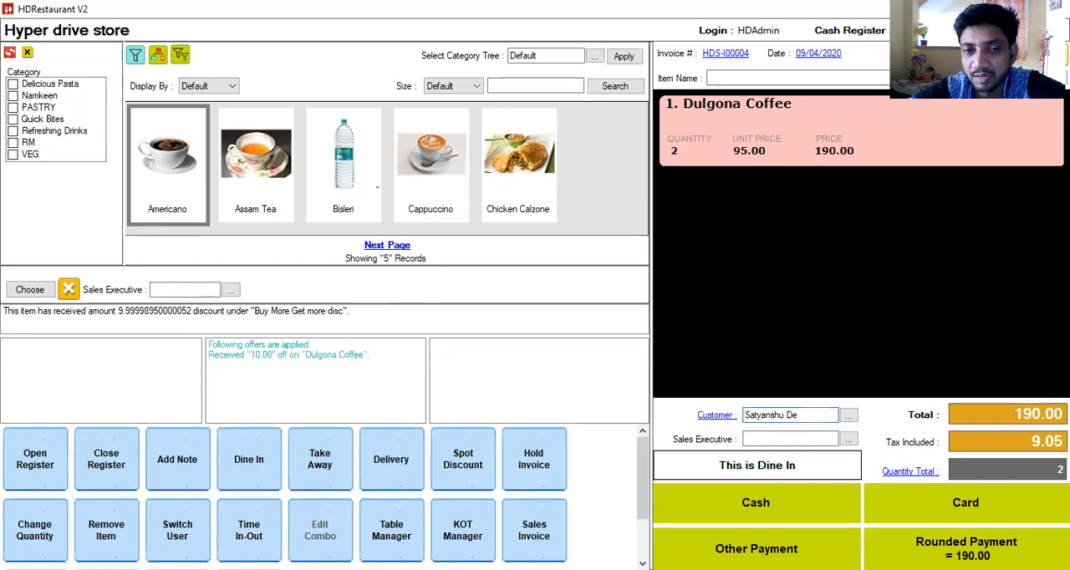
pyautogui.click(771, 548)
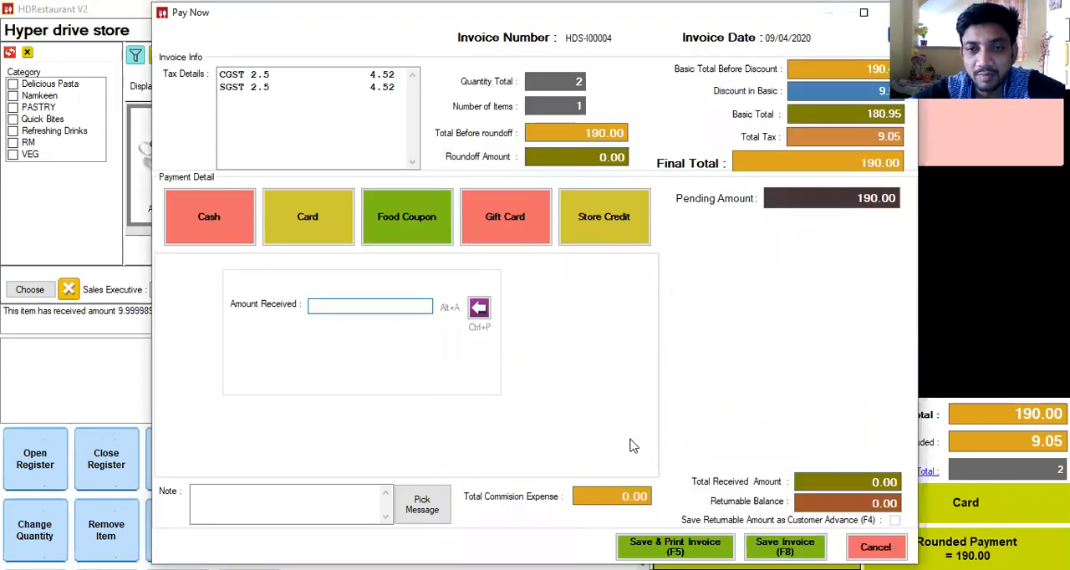
pyautogui.write('100')
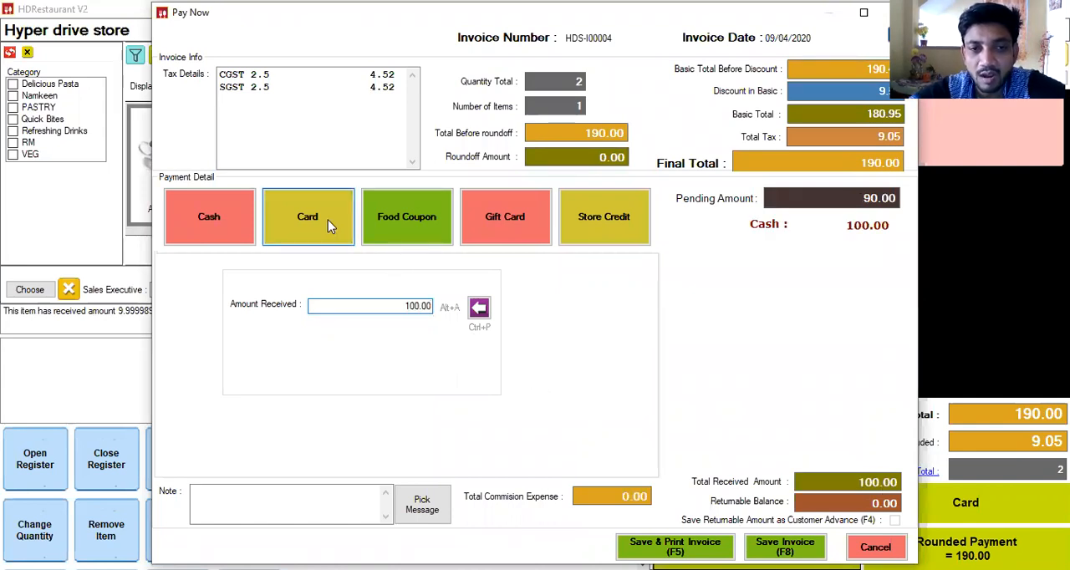
pyautogui.click(328, 220)
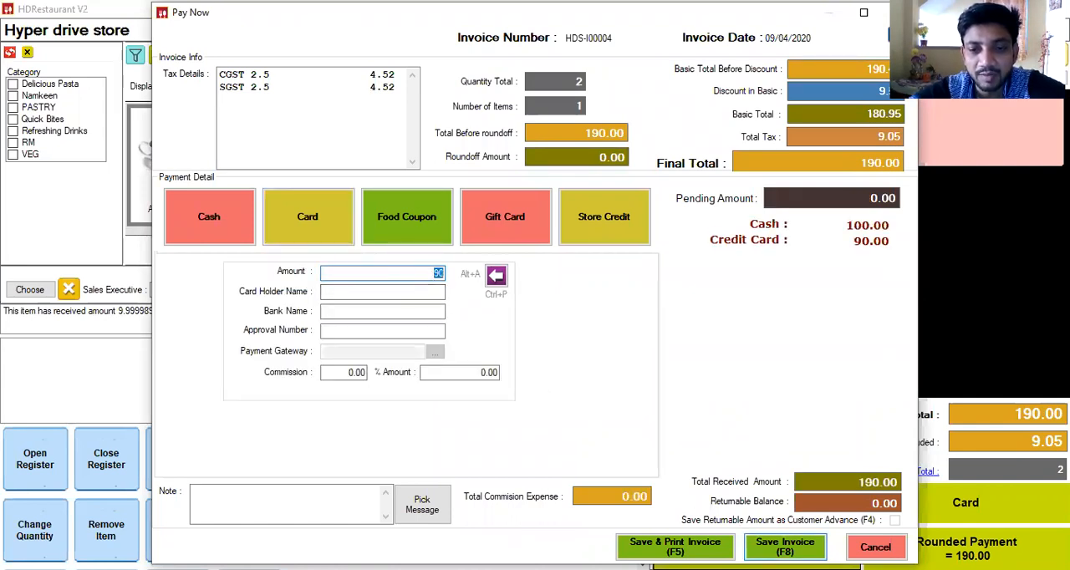
pyautogui.press('F8')
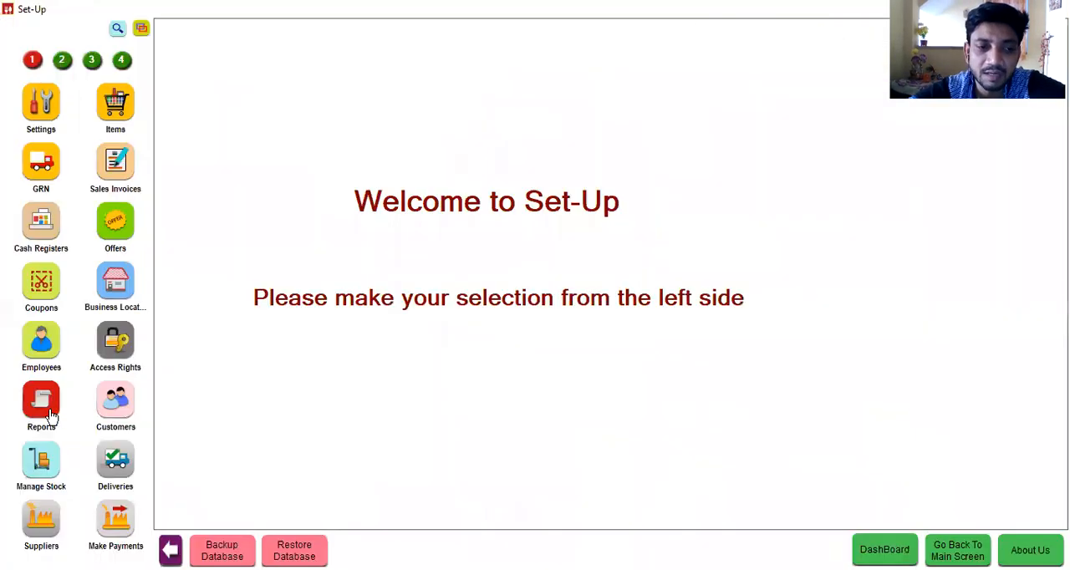
# Step: Open the GST Tax Invoice (12) report from the 3Inch GST group of the SalesInvoice reports
pyautogui.click(50, 410)
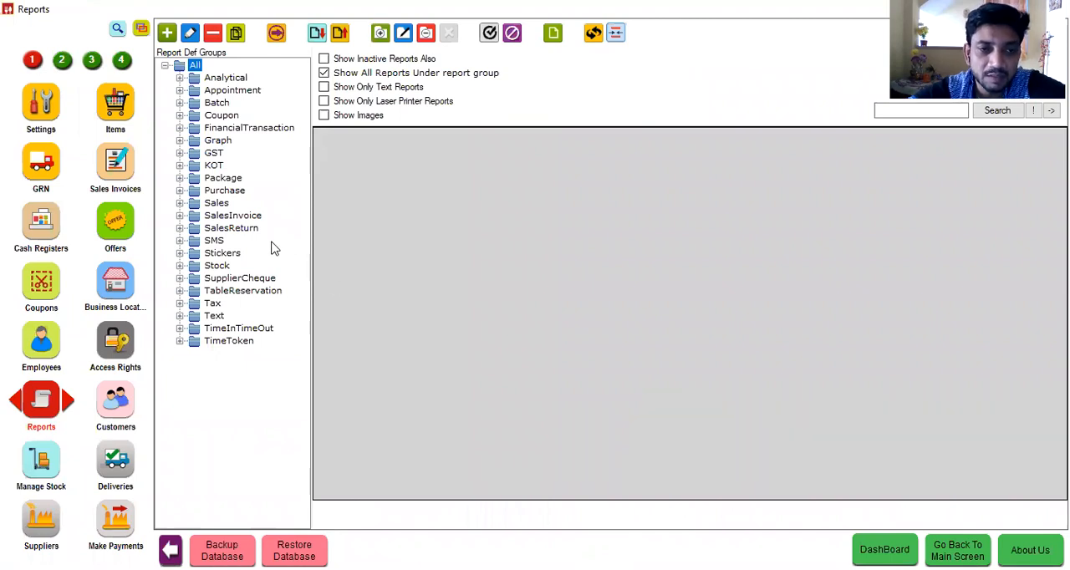
pyautogui.click(179, 216)
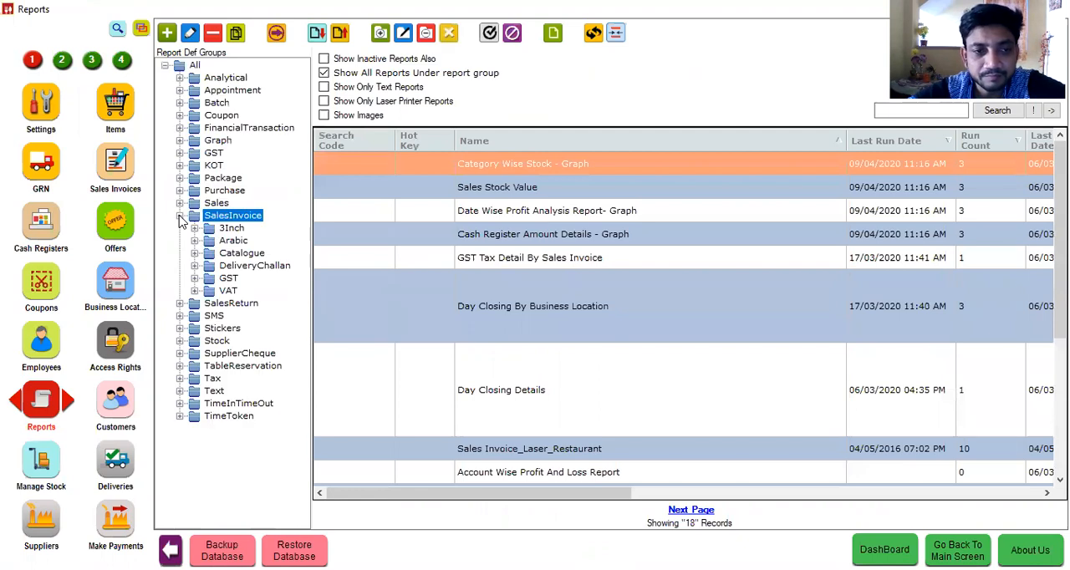
pyautogui.click(194, 279)
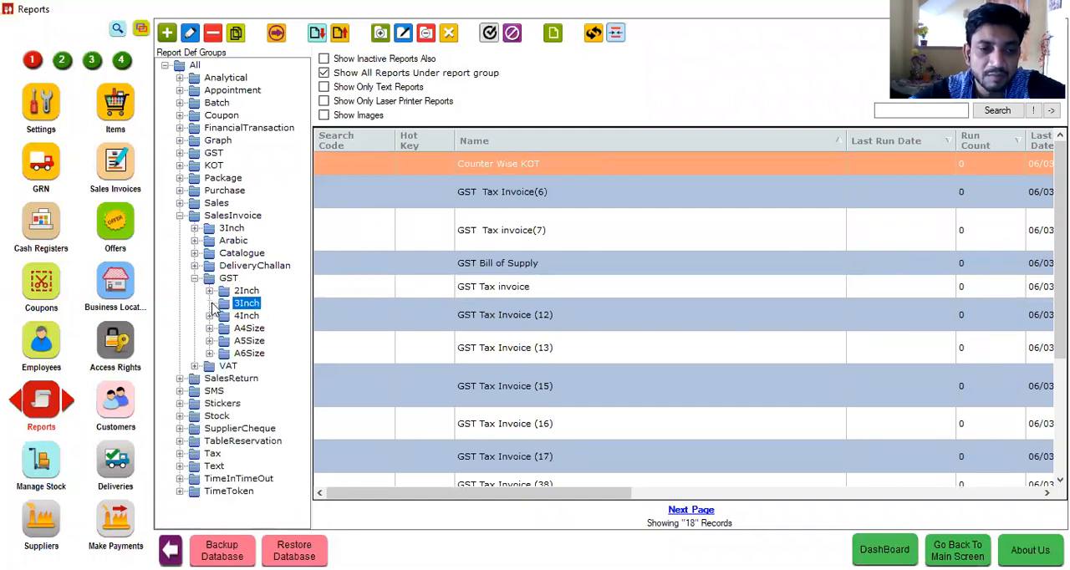
pyautogui.click(246, 302)
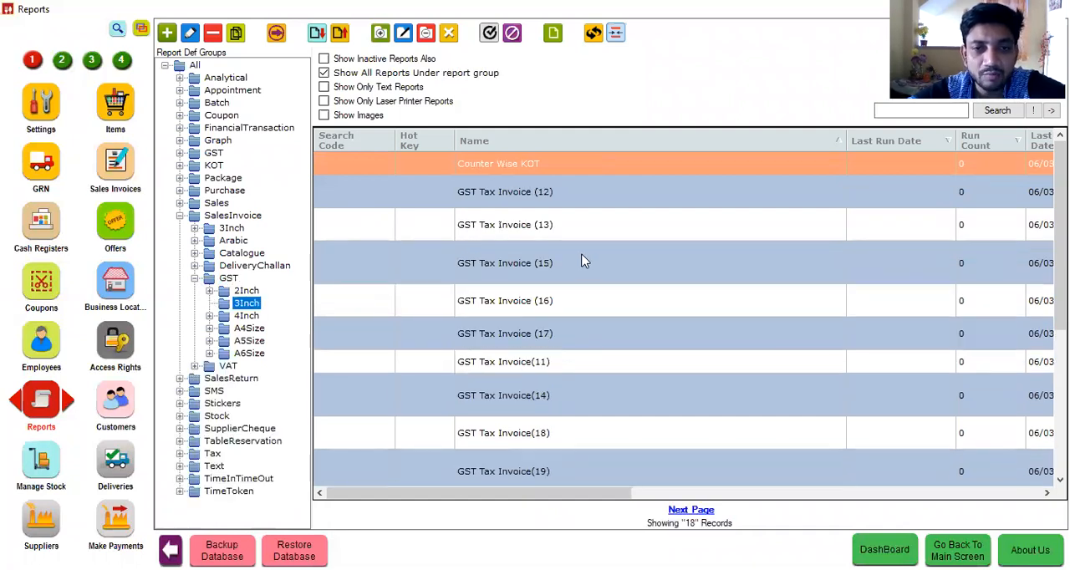
pyautogui.click(585, 197)
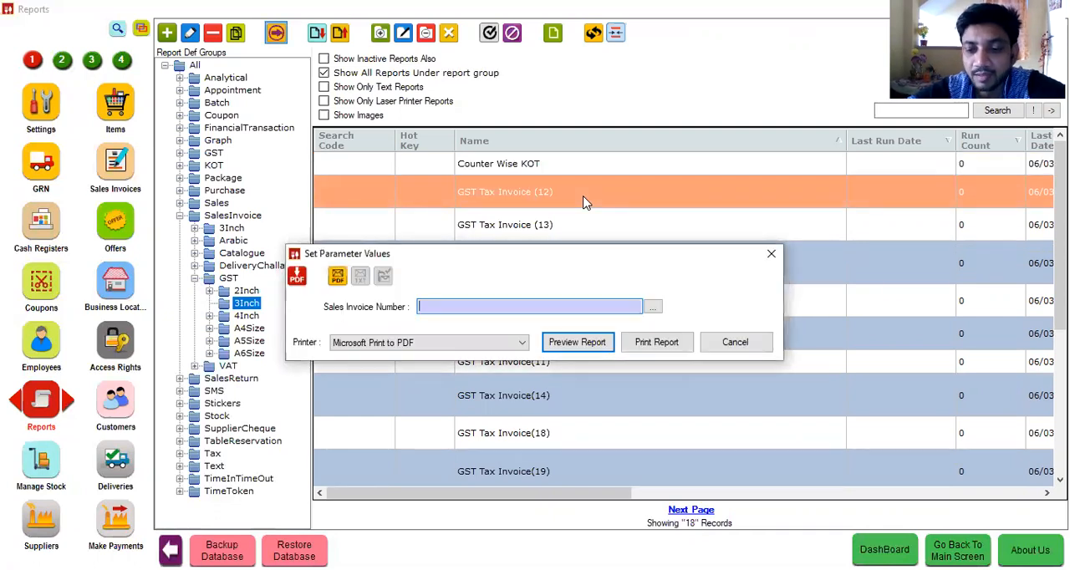
# Step: Preview the GST Tax Invoice (12) report for sales invoice Hyp-I00011, and close the preview
pyautogui.press('Down')
pyautogui.press('Down')
pyautogui.press('Down')
pyautogui.press('Down')
pyautogui.press('Down')
pyautogui.press('Down')
pyautogui.press('Down')
pyautogui.press('Down')
pyautogui.press('Down')
pyautogui.press('Down')
pyautogui.press('Down')
pyautogui.press('Down')
pyautogui.press('Down')
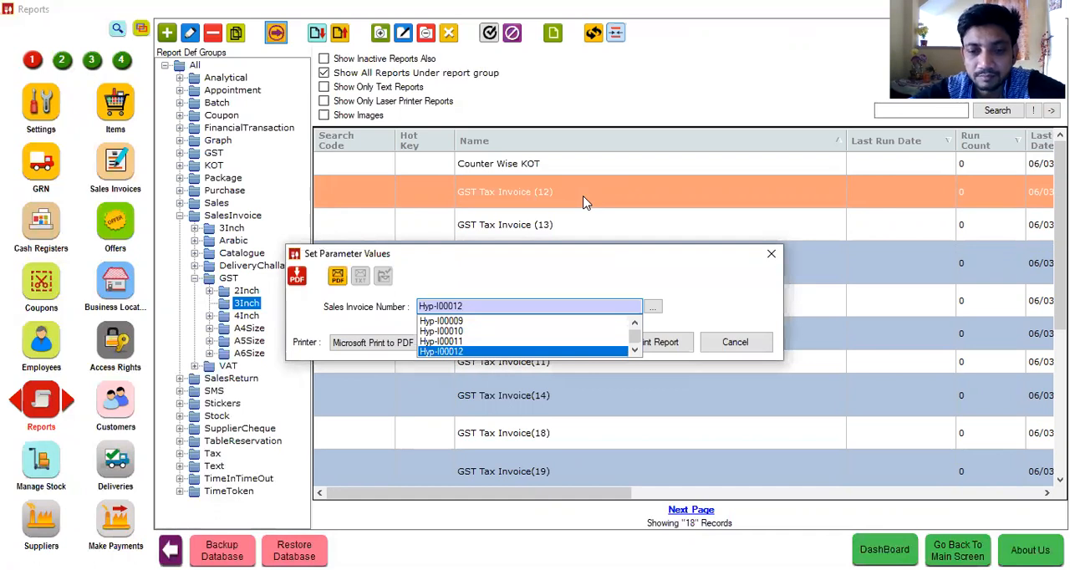
pyautogui.press('Up')
pyautogui.press('Return')
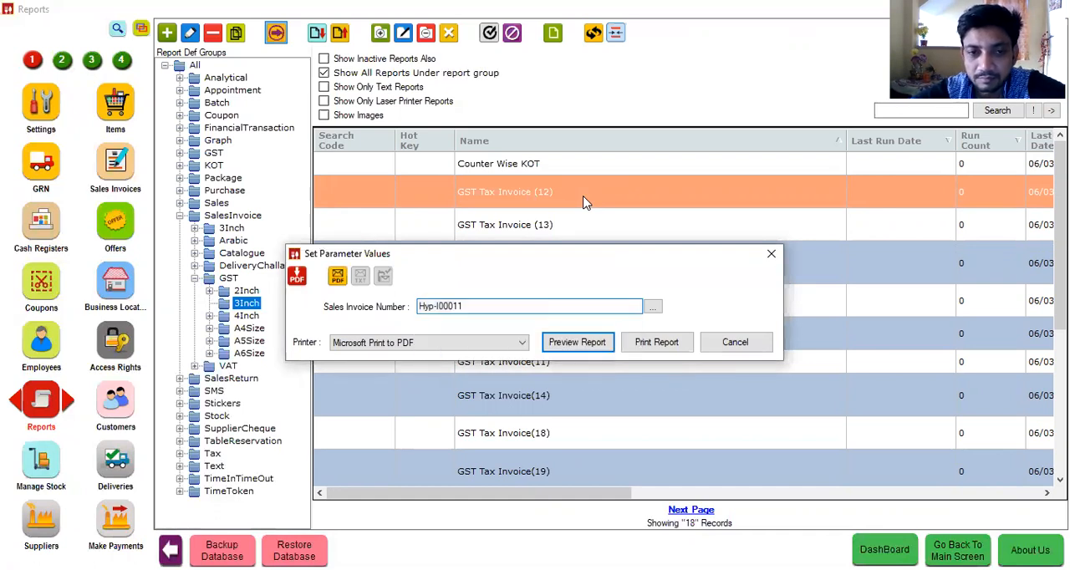
pyautogui.press('Return')
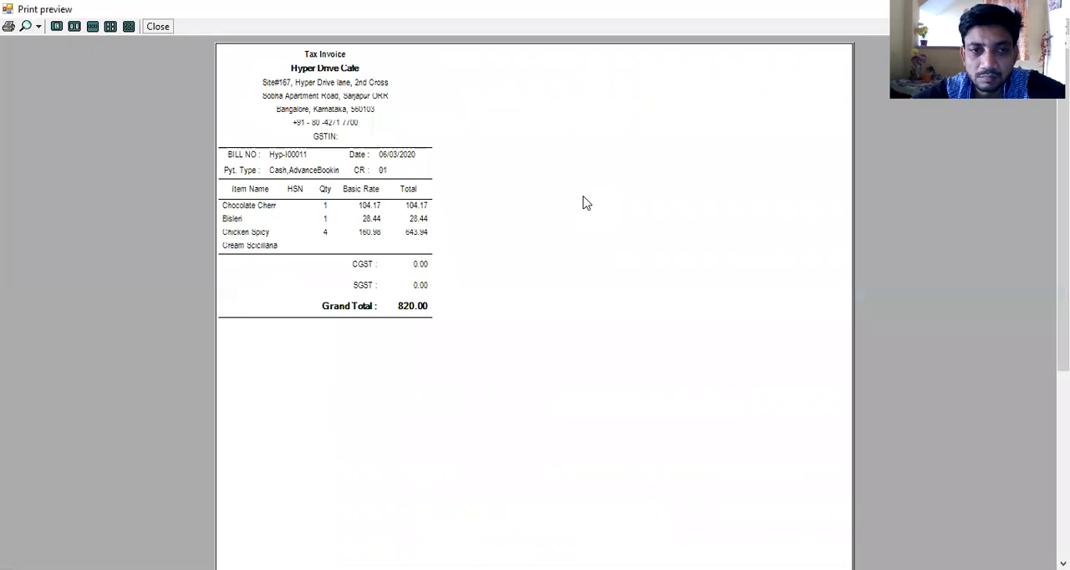
pyautogui.click(158, 26)
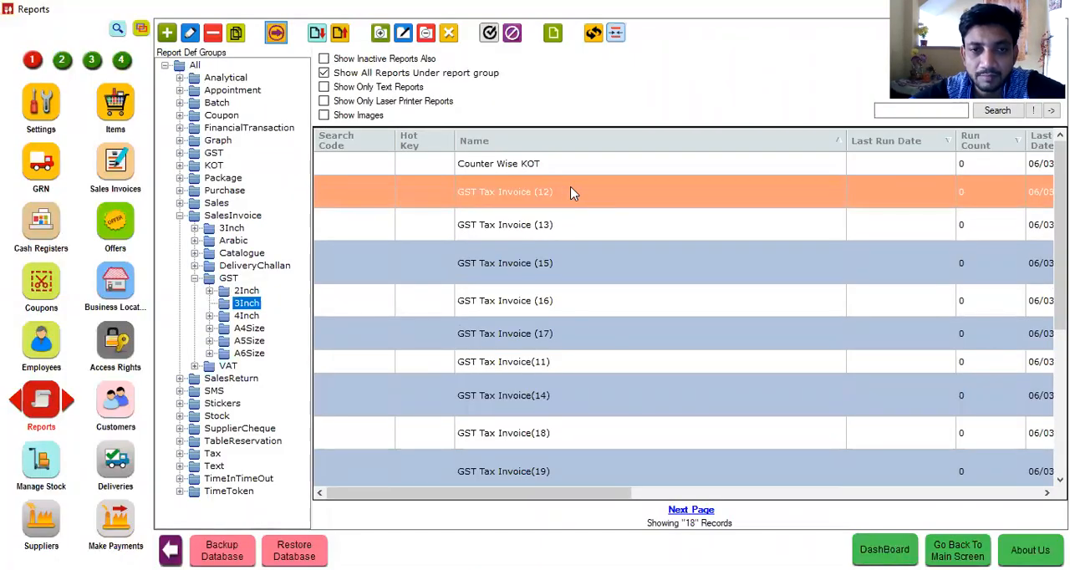
# Step: Preview the GST Tax Invoice (12) report for sales invoice Hyp-I00012, and close the preview
pyautogui.doubleClick(574, 193)
pyautogui.press('Down')
pyautogui.press('Down')
pyautogui.press('Down')
pyautogui.press('Down')
pyautogui.press('Down')
pyautogui.press('Down')
pyautogui.press('Down')
pyautogui.press('Down')
pyautogui.press('Down')
pyautogui.press('Down')
pyautogui.press('Down')
pyautogui.press('Down')
pyautogui.press('Down')
pyautogui.press('Down')
pyautogui.press('Down')
pyautogui.press('Down')
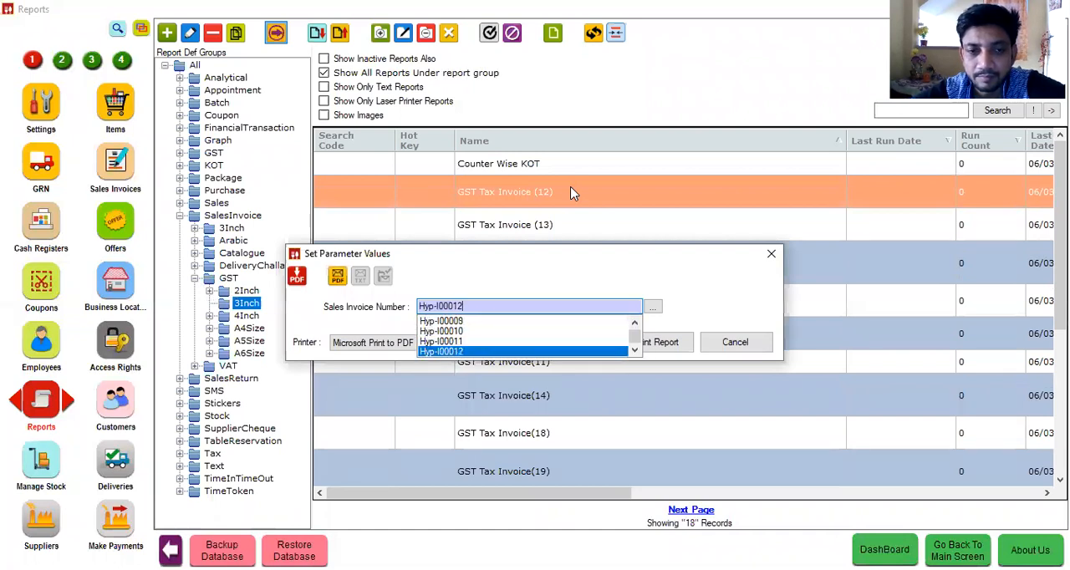
pyautogui.press('Tab')
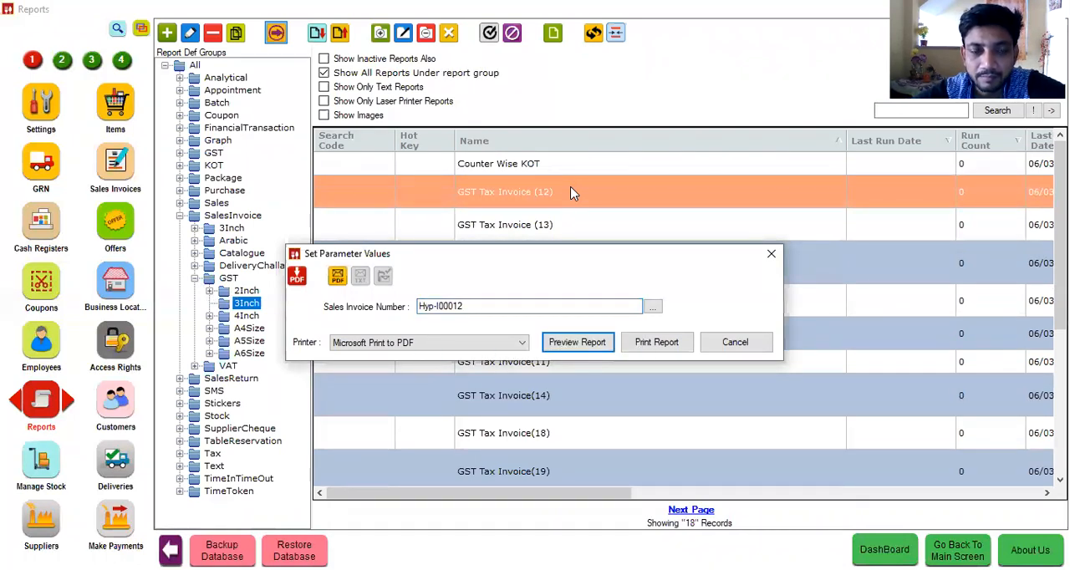
pyautogui.press('Return')
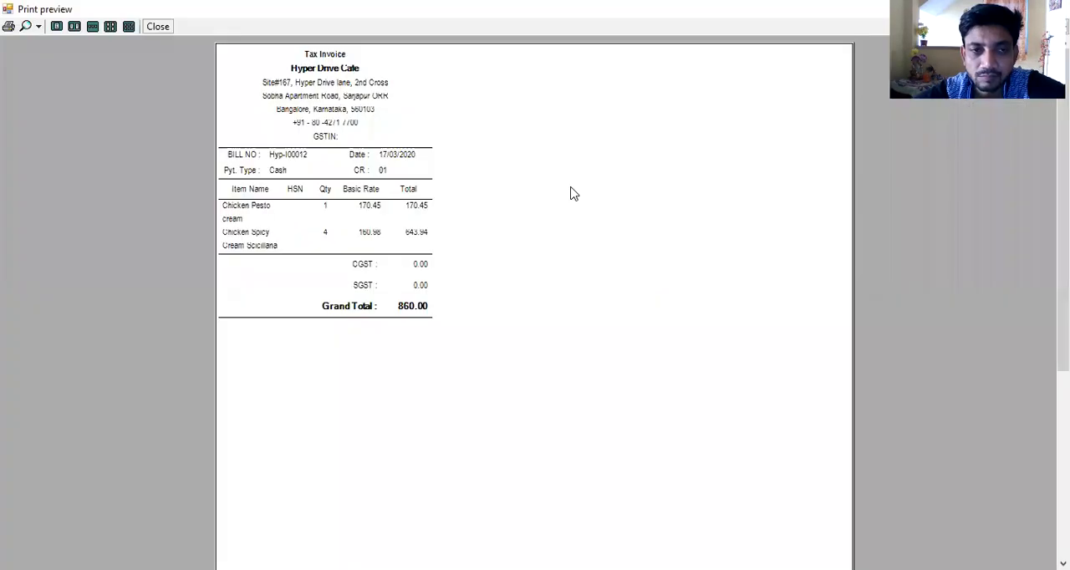
pyautogui.click(159, 27)
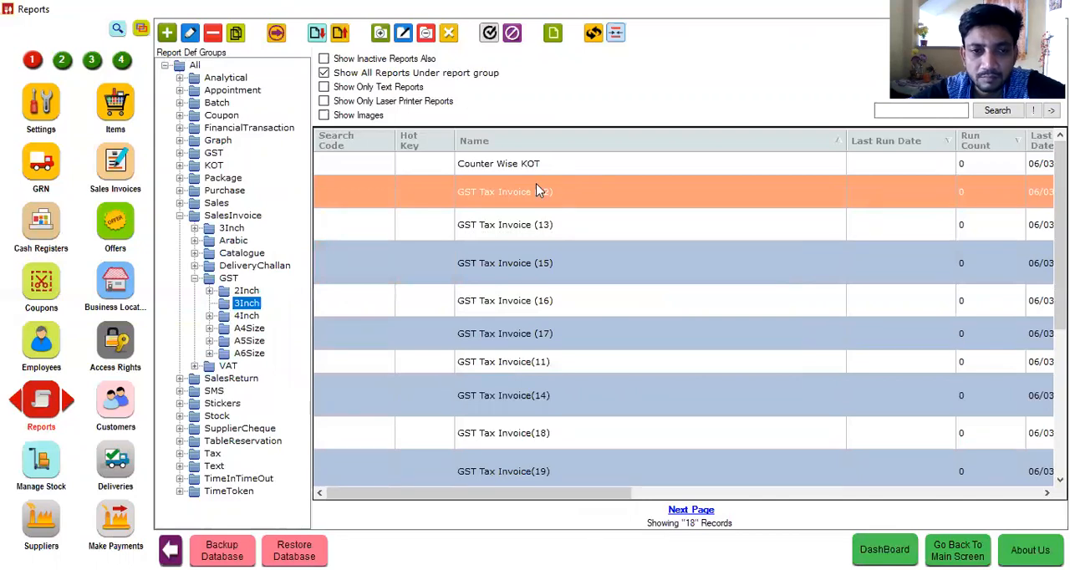
# Step: Preview the GST Tax Invoice (12) report for sales invoice HDS-I00004, and close the preview
pyautogui.doubleClick(536, 184)
pyautogui.press('Down')
pyautogui.press('Down')
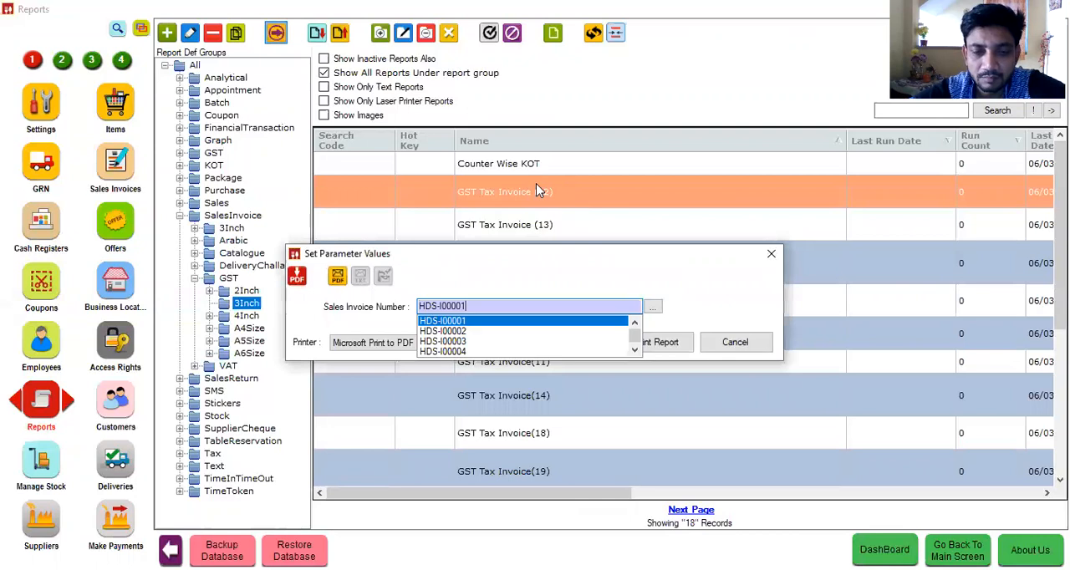
pyautogui.press('Down')
pyautogui.press('Down')
pyautogui.press('Down')
pyautogui.press('Down')
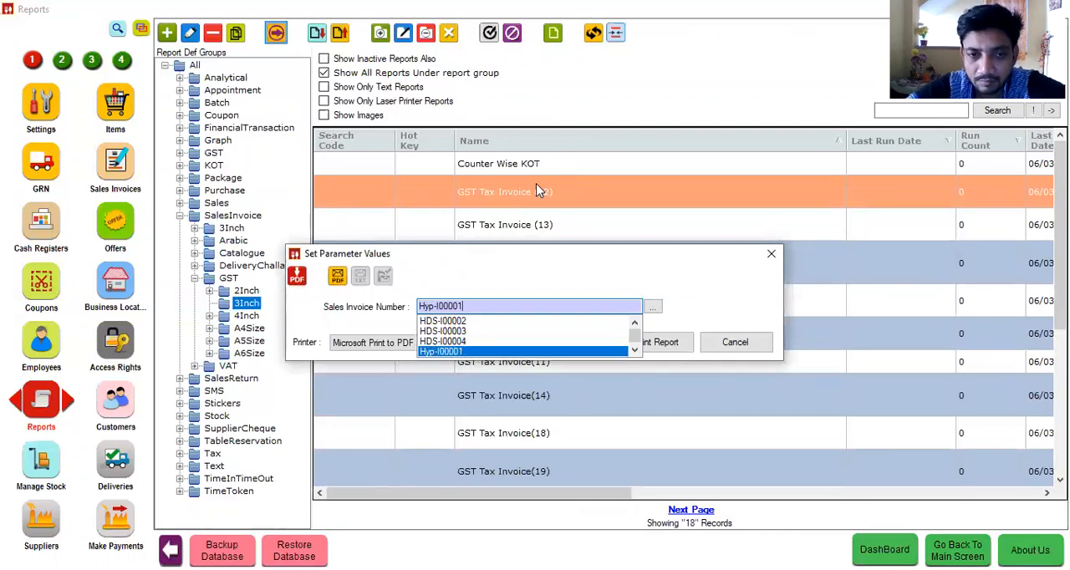
pyautogui.press('Down')
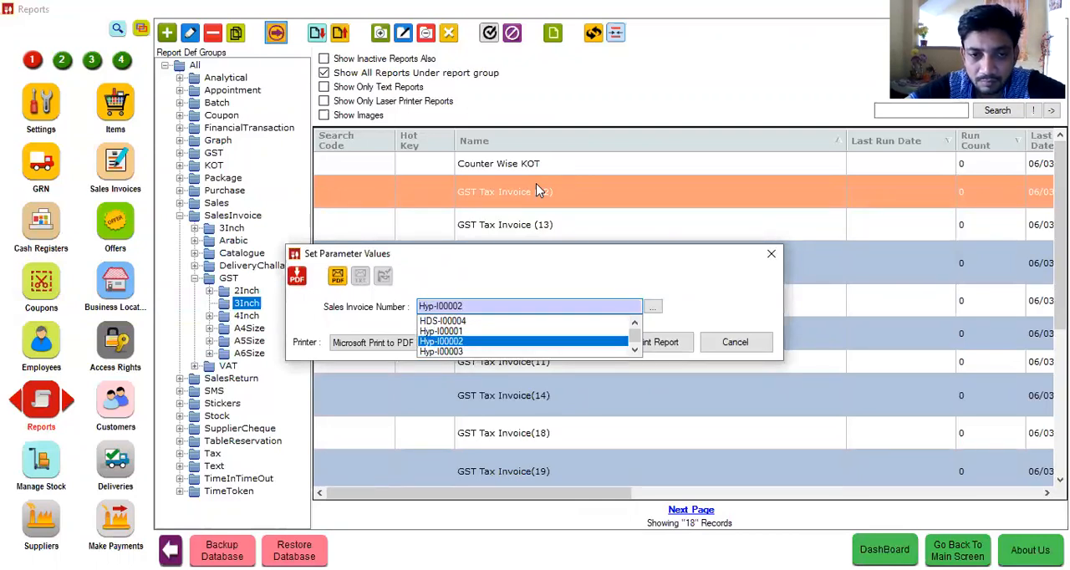
pyautogui.press('Down')
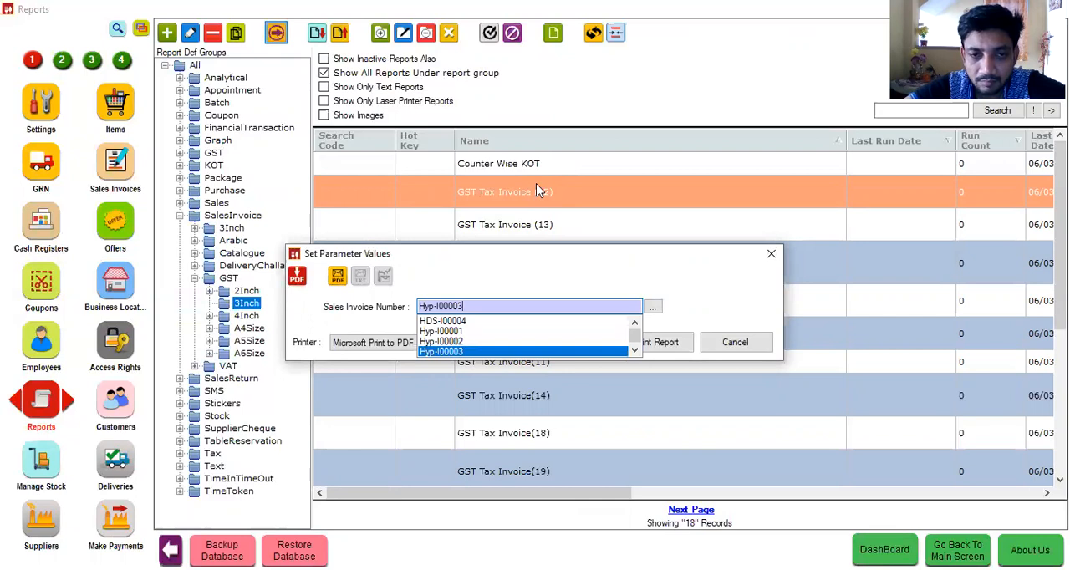
pyautogui.press('Up')
pyautogui.press('Up')
pyautogui.press('Up')
pyautogui.press('Return')
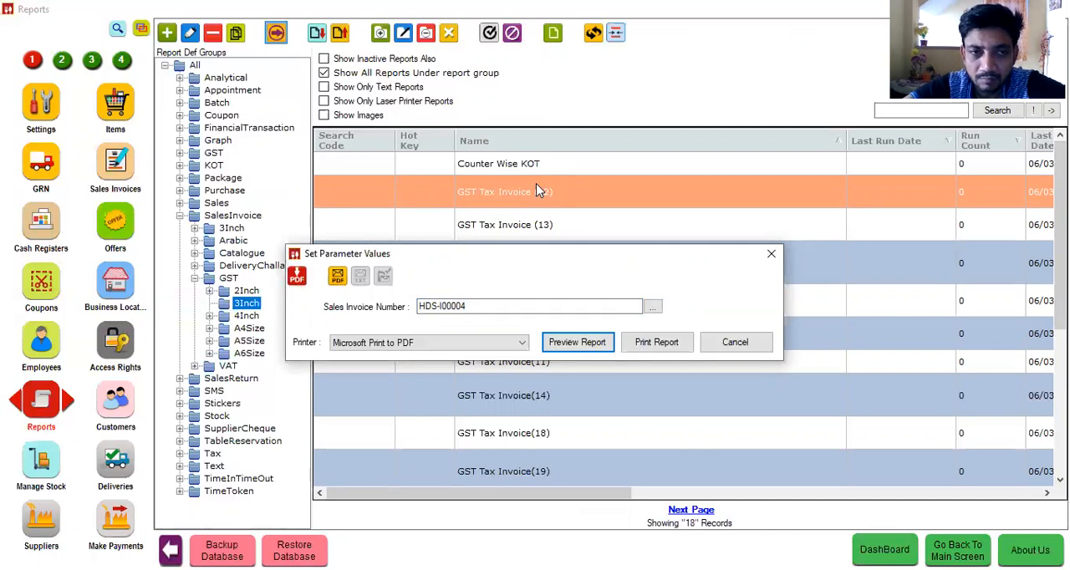
pyautogui.press('Return')
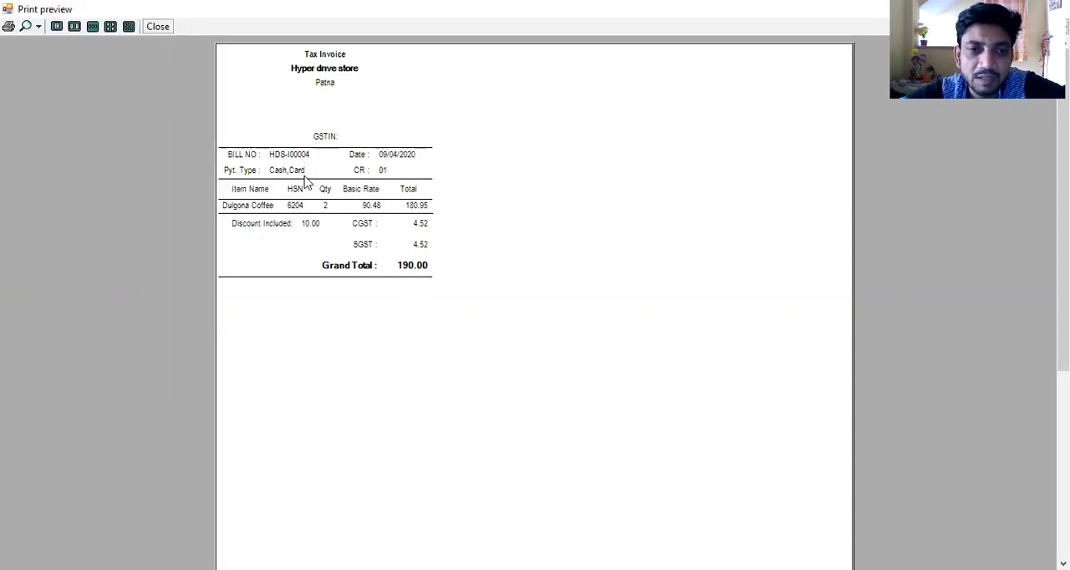
pyautogui.click(159, 26)
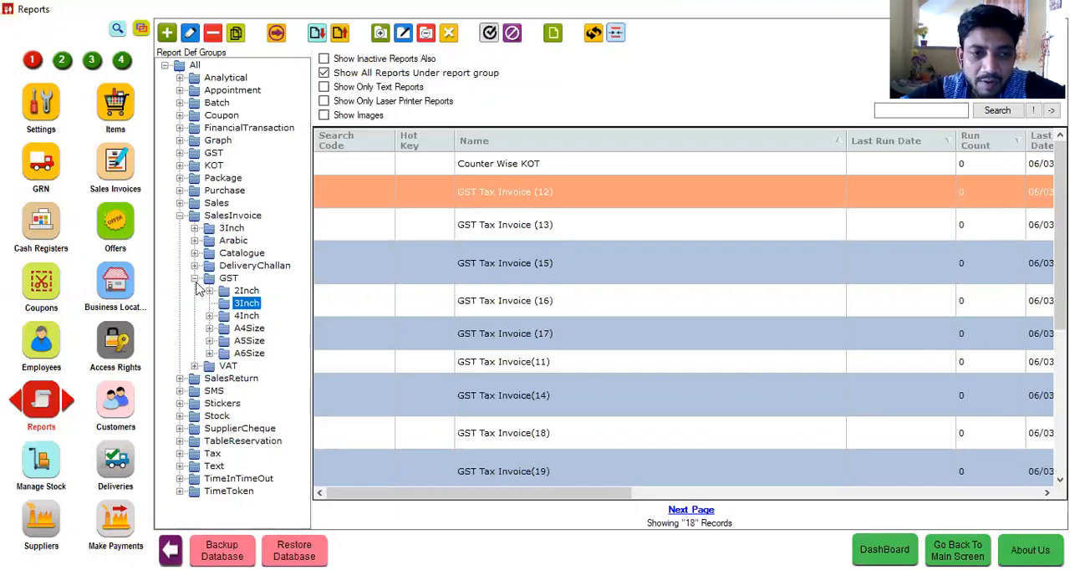
# Step: Collapse the GST and SalesInvoice report groups, and list all reports under SalesInvoice
pyautogui.click(195, 279)
pyautogui.click(179, 215)
pyautogui.click(233, 216)
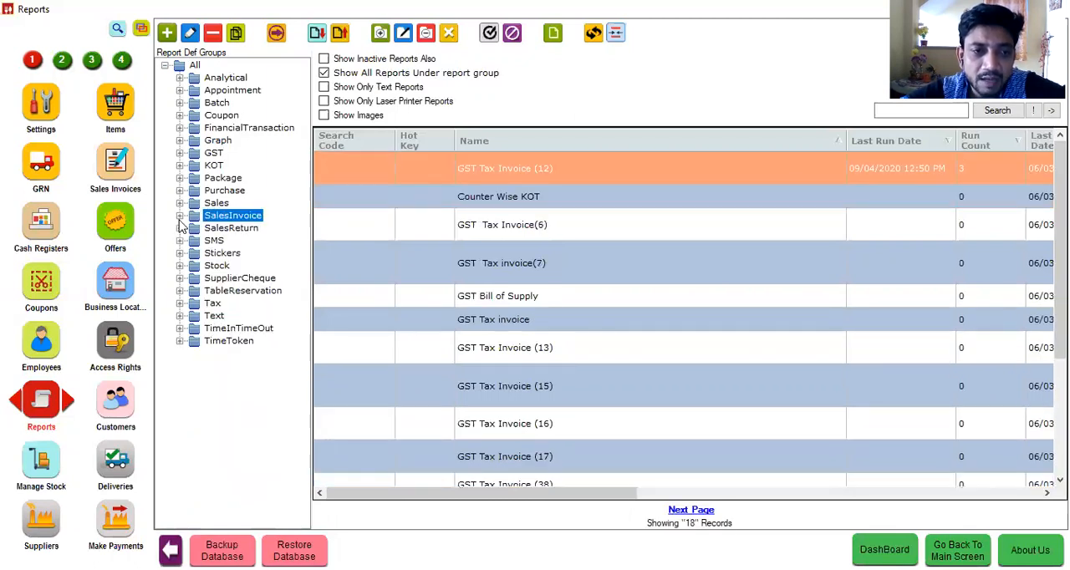
pyautogui.click(117, 30)
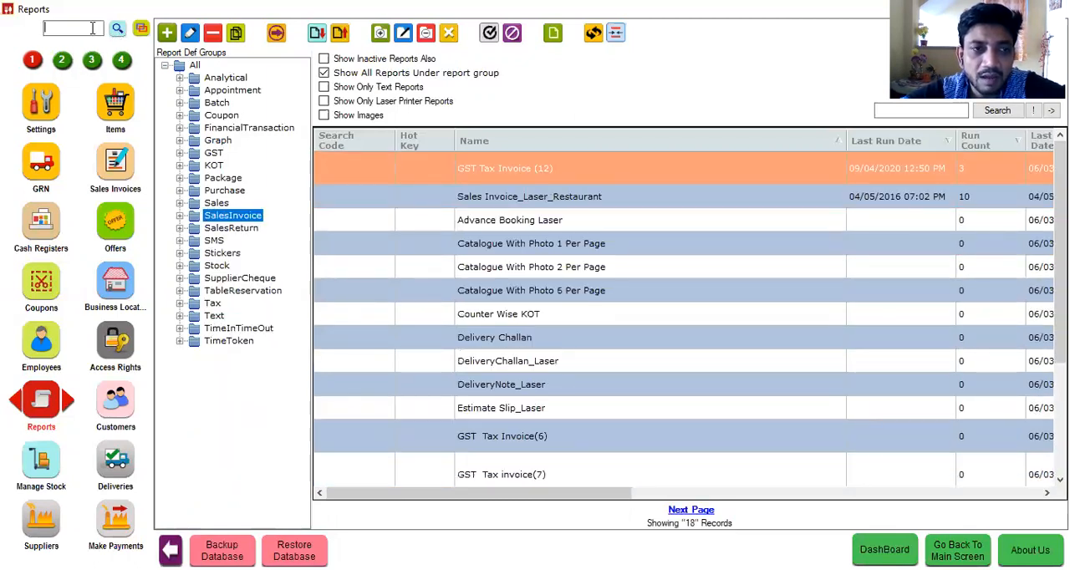
# Step: Look up the Hyper Drive Cafe warehouse stock by searching for "suga" and for "milk"
pyautogui.click(46, 470)
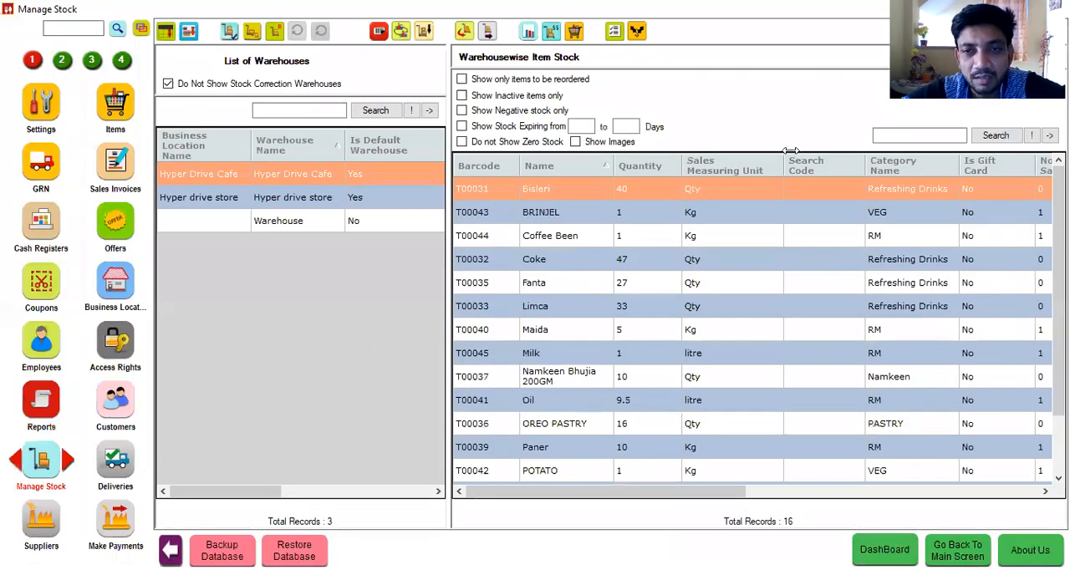
pyautogui.click(890, 139)
pyautogui.write('suga')
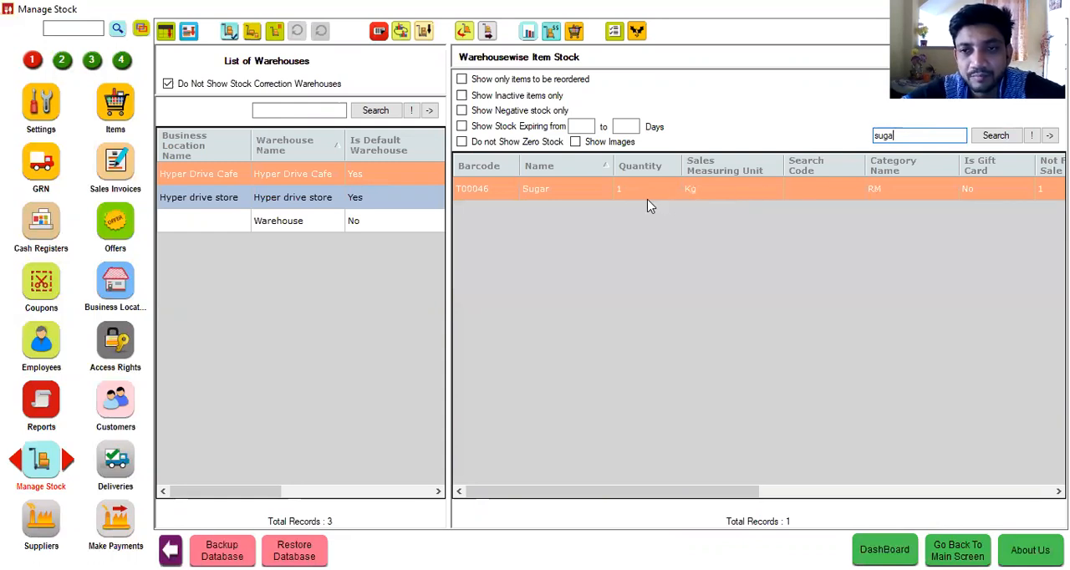
pyautogui.press('BackSpace')
pyautogui.press('BackSpace')
pyautogui.press('BackSpace')
pyautogui.press('BackSpace')
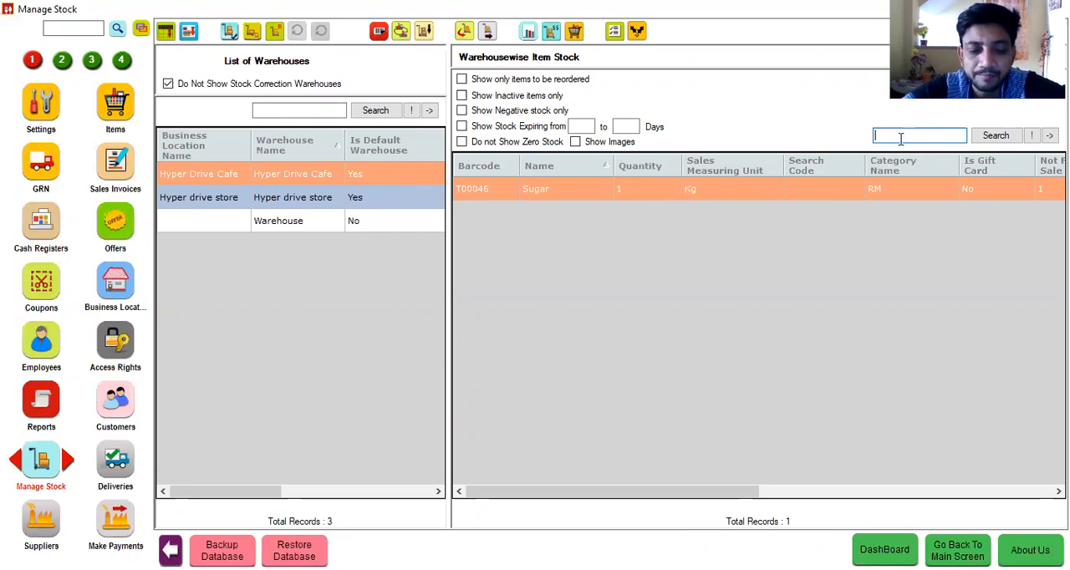
pyautogui.write('milk')
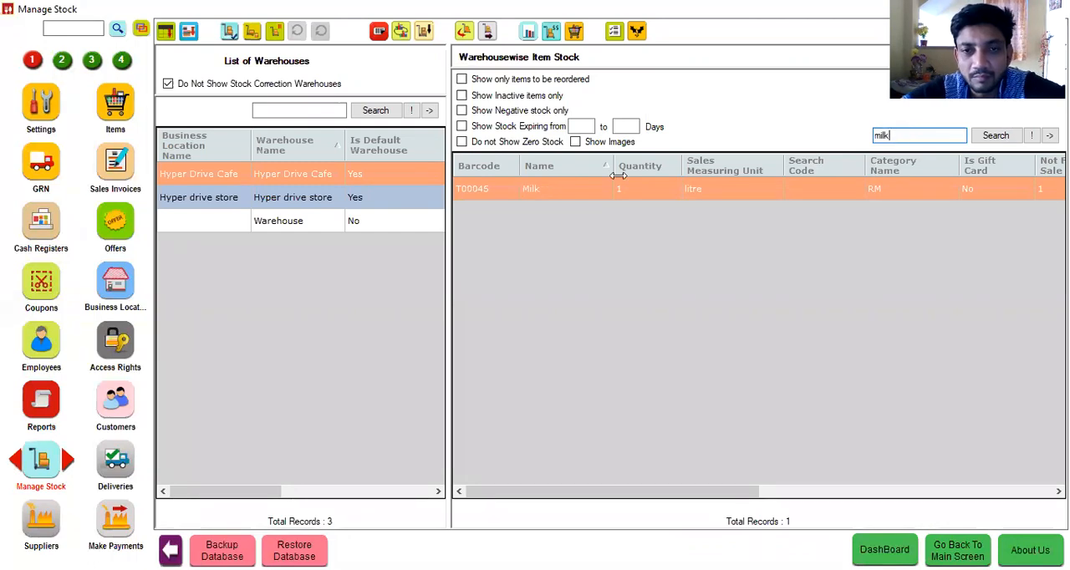
# Step: Filter the item list by the Refreshing Drinks category, search for "dulgo" and open the Dulgona Coffee item record
pyautogui.click(117, 108)
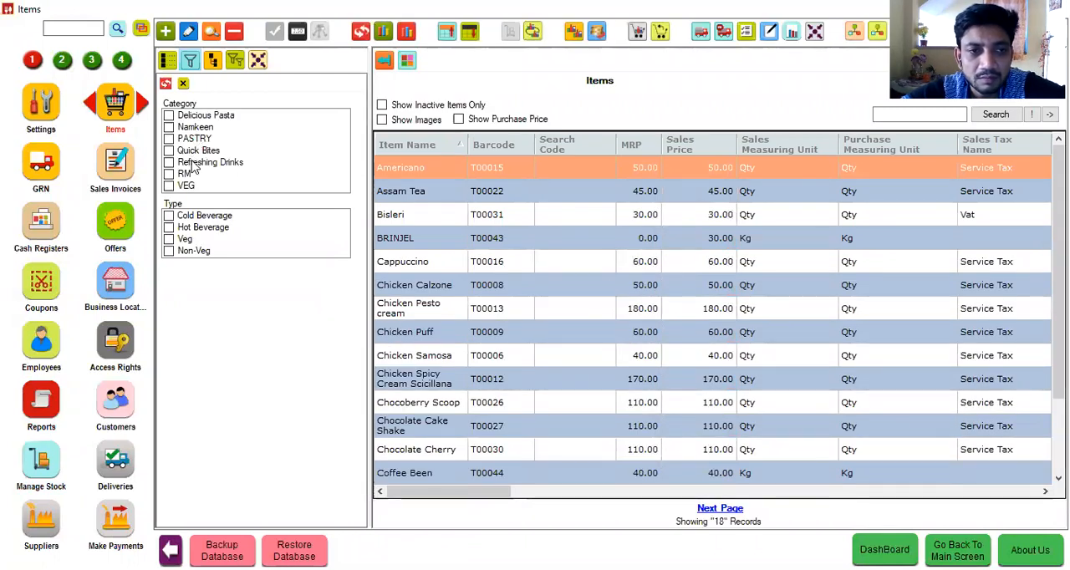
pyautogui.click(271, 163)
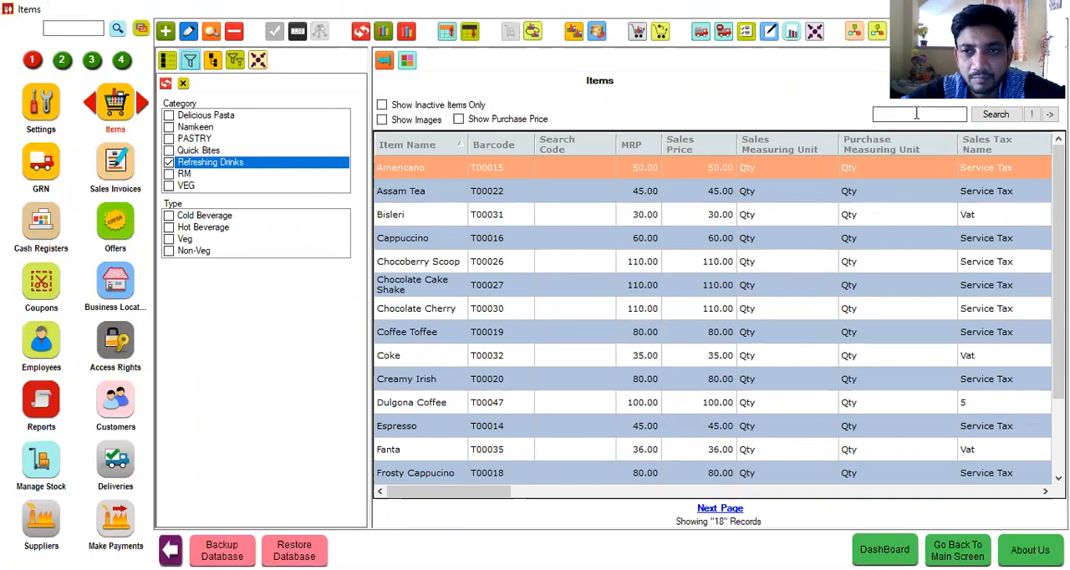
pyautogui.write('dulgo')
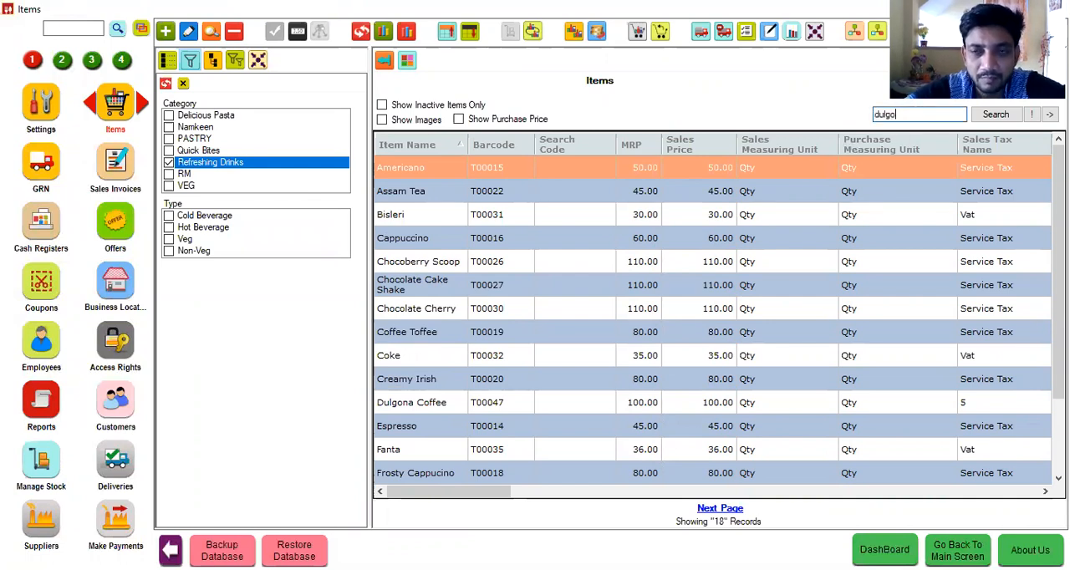
pyautogui.press('Return')
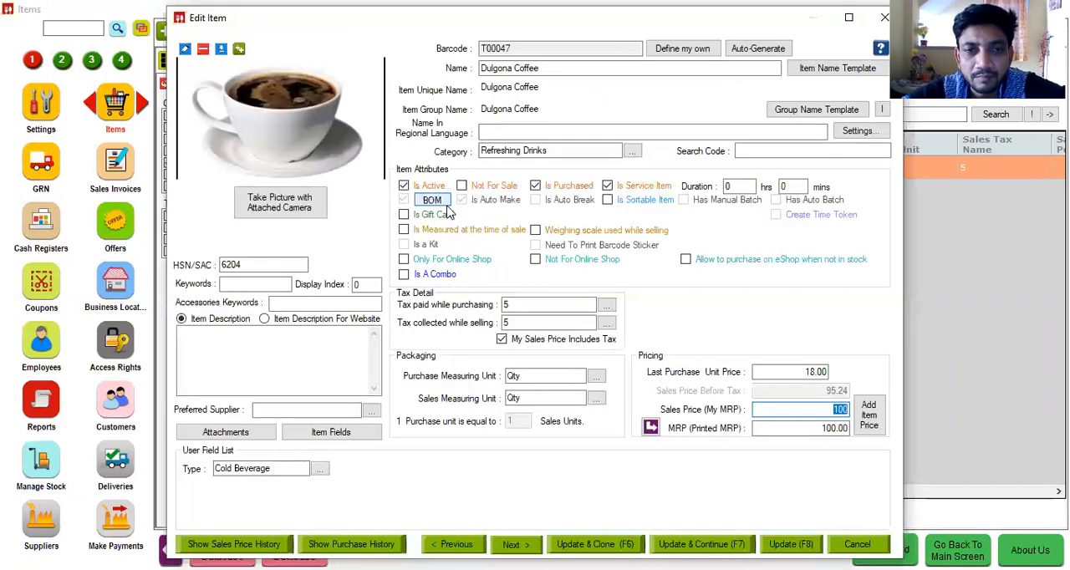
# Step: Review Dulgona Coffee's bill of materials, and close it and the item record without saving
pyautogui.click(433, 200)
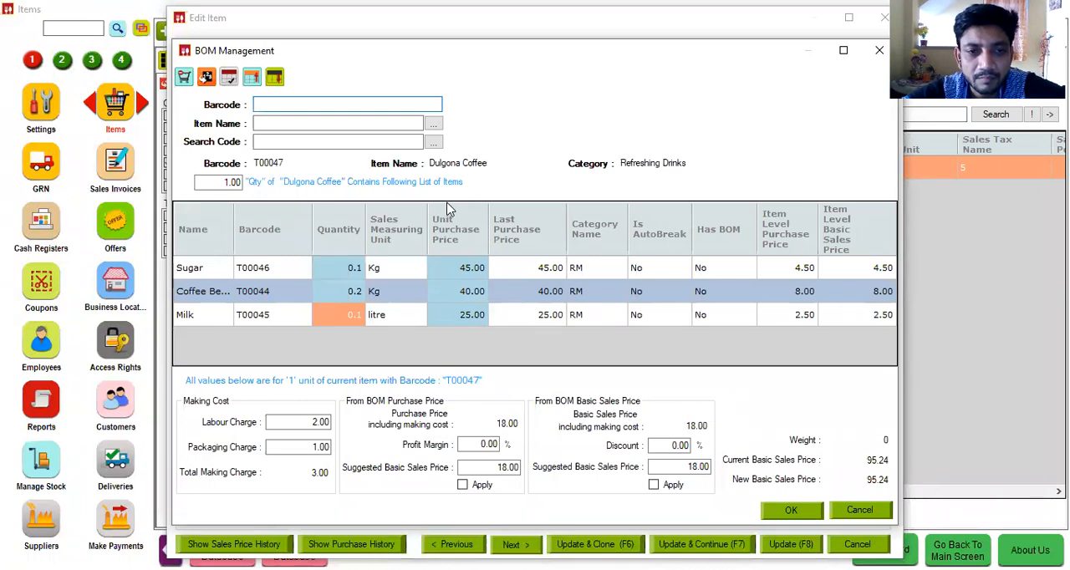
pyautogui.click(862, 511)
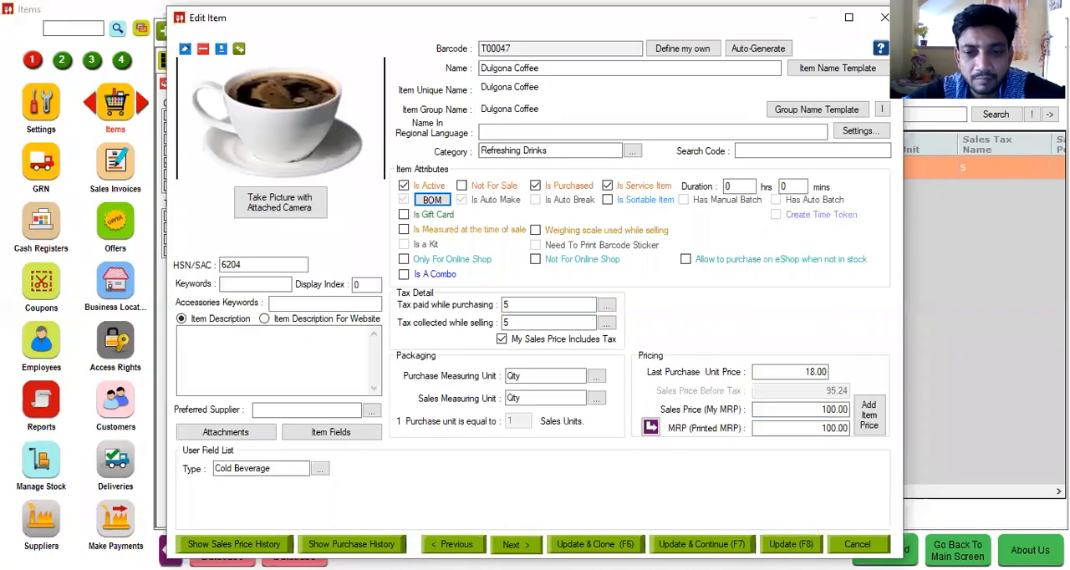
pyautogui.click(858, 544)
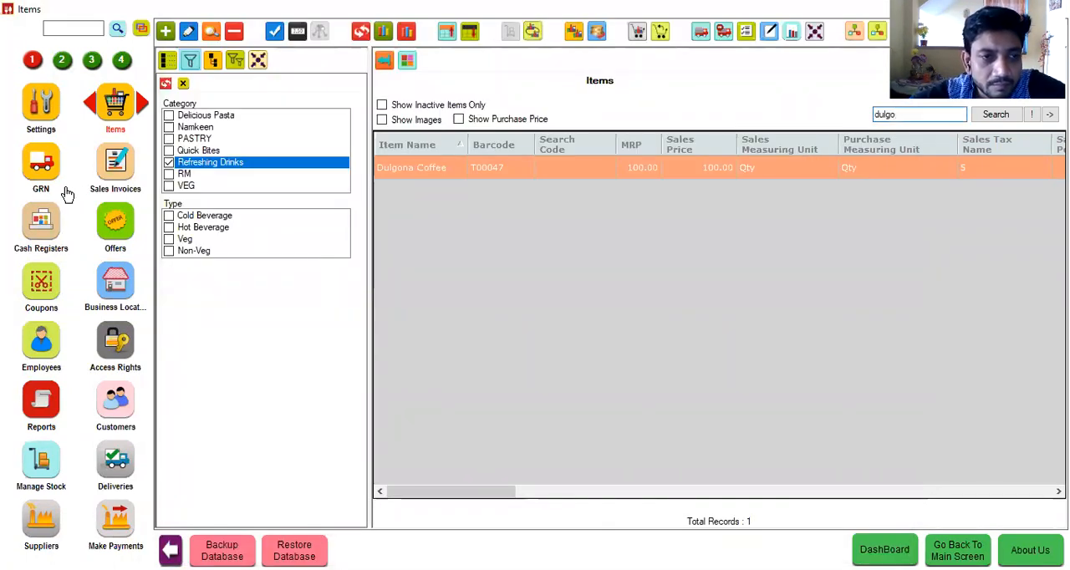
# Step: View the goods received note HDS-GRN00002 dated 09/04/2020 to check its warehouse and received items
pyautogui.click(43, 171)
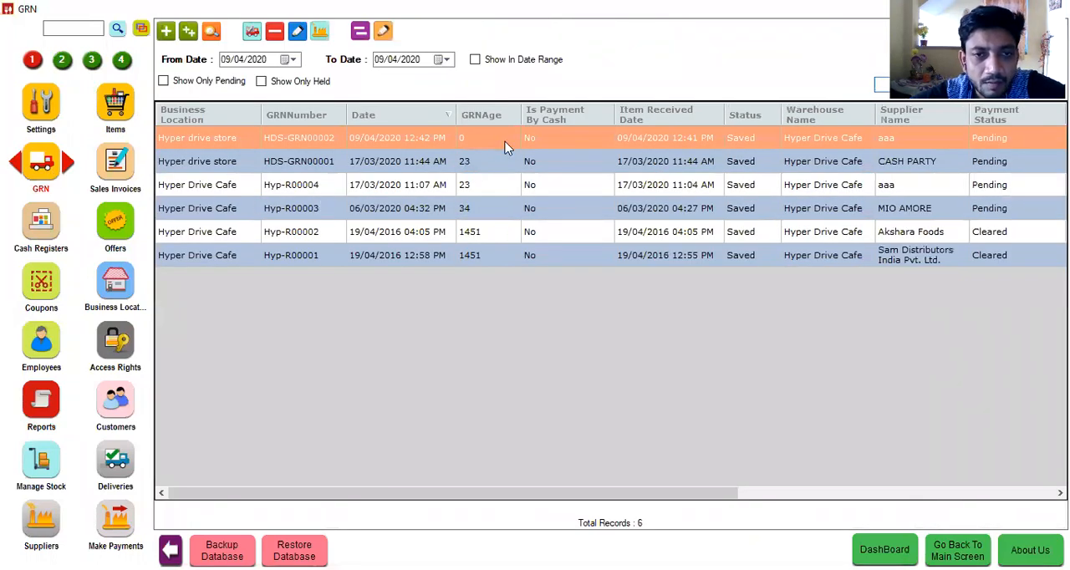
pyautogui.click(216, 34)
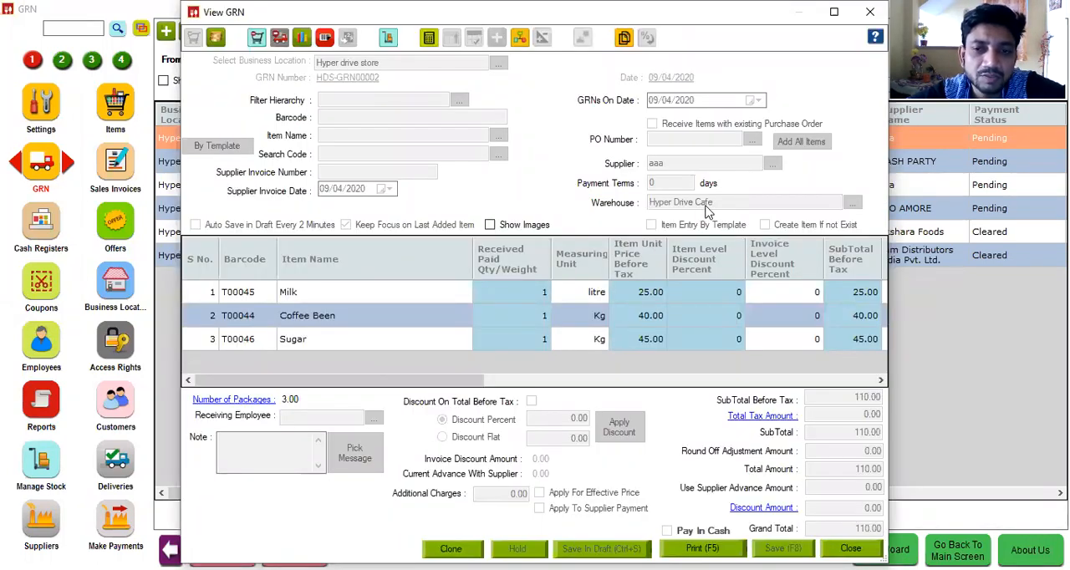
# Step: Close the goods received note and view the Hyper Drive Cafe warehouse's item stock
pyautogui.press('Escape')
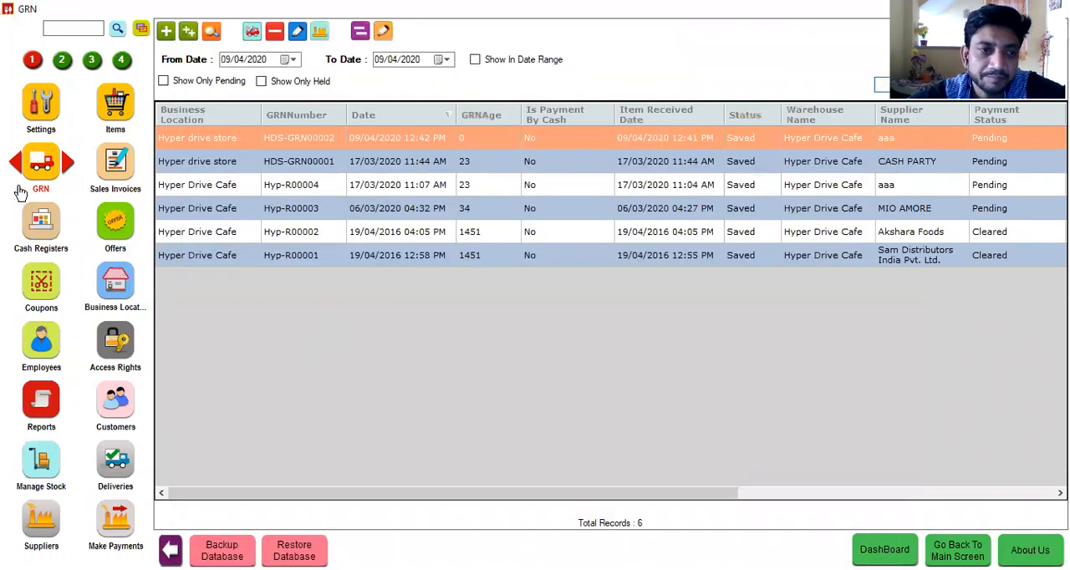
pyautogui.click(42, 465)
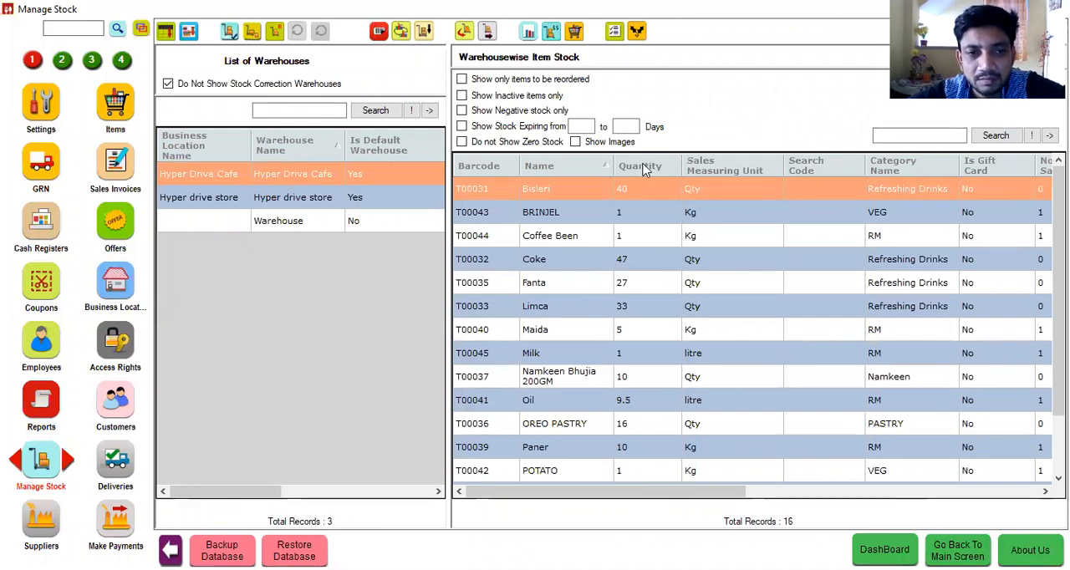
pyautogui.click(902, 134)
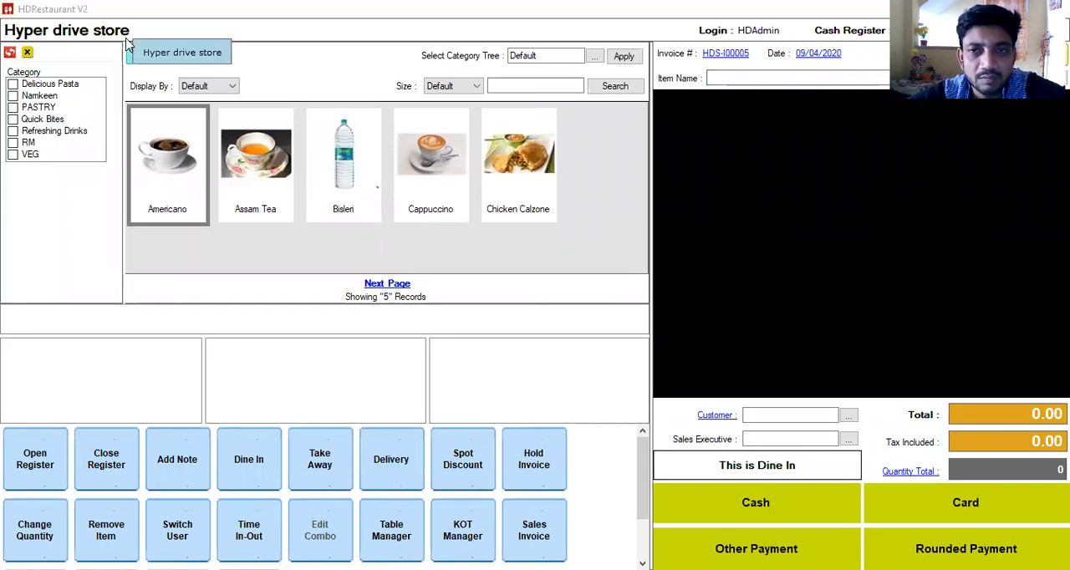
# Step: Switch billing from the Hyper drive store to cash register CR - "01" of Hyper Drive Cafe
pyautogui.click(823, 31)
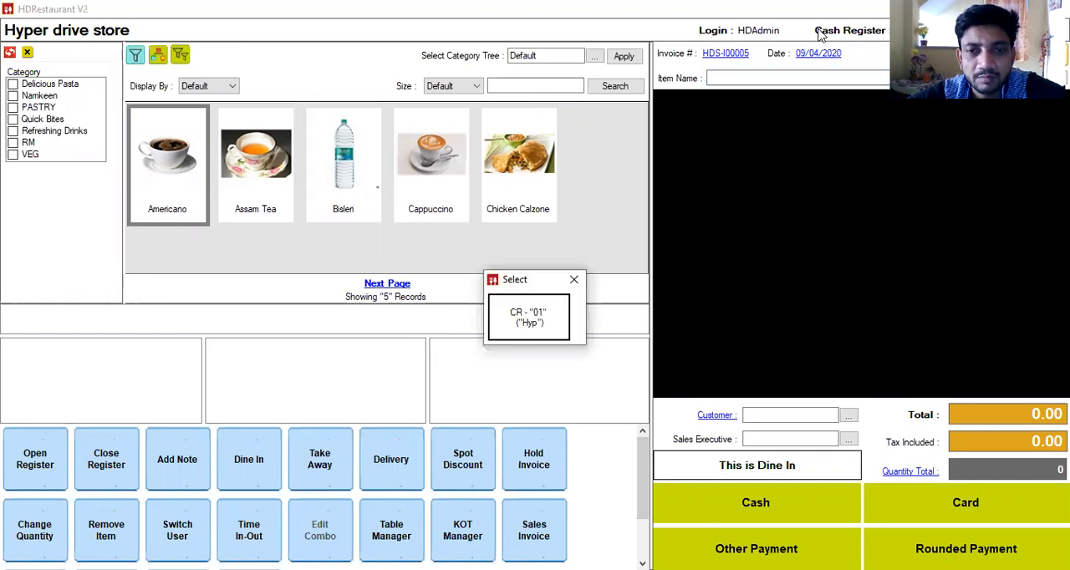
pyautogui.click(534, 324)
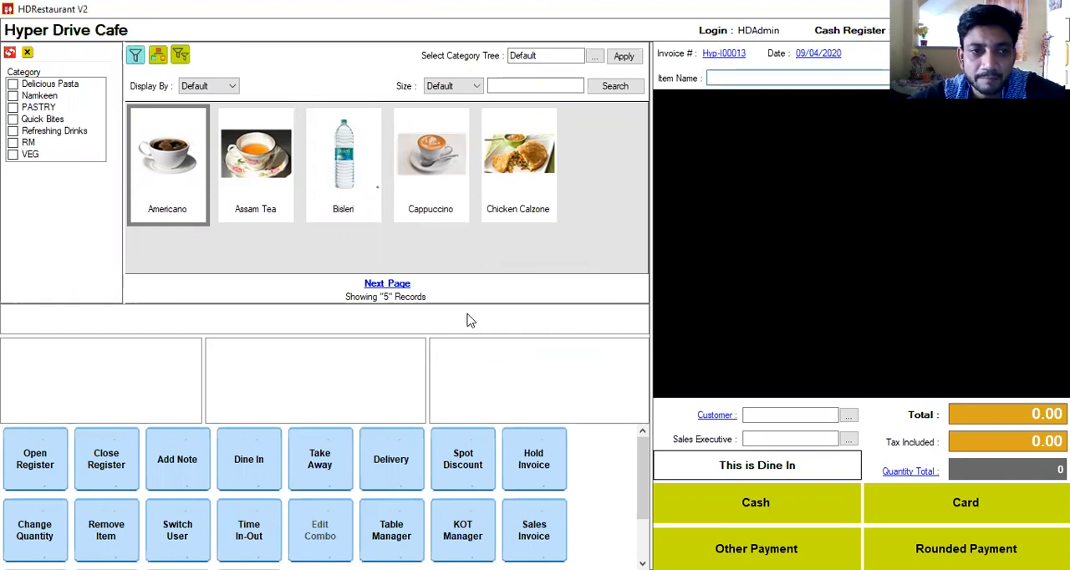
pyautogui.click(15, 86)
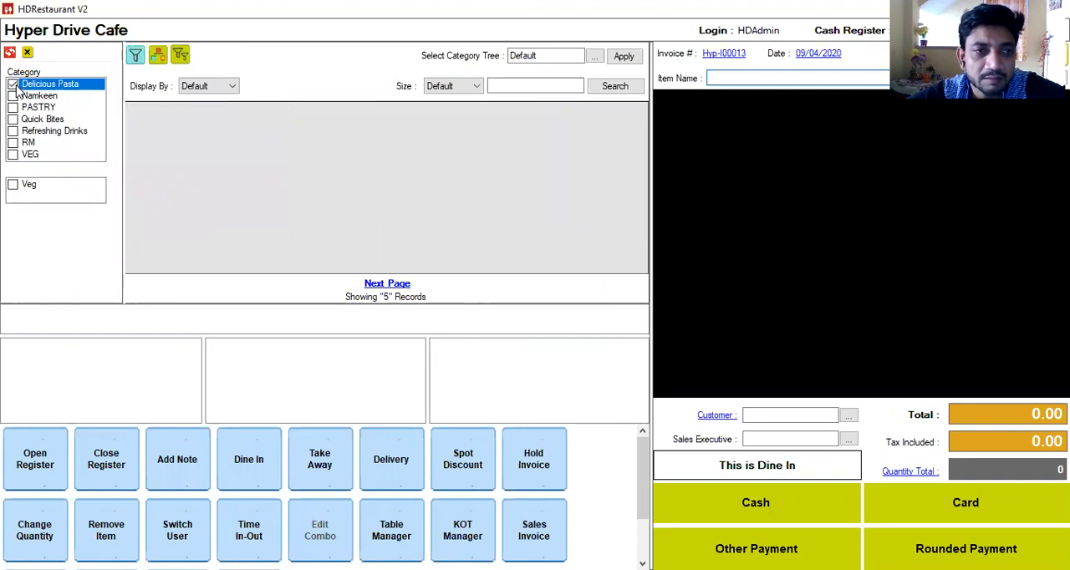
pyautogui.click(15, 86)
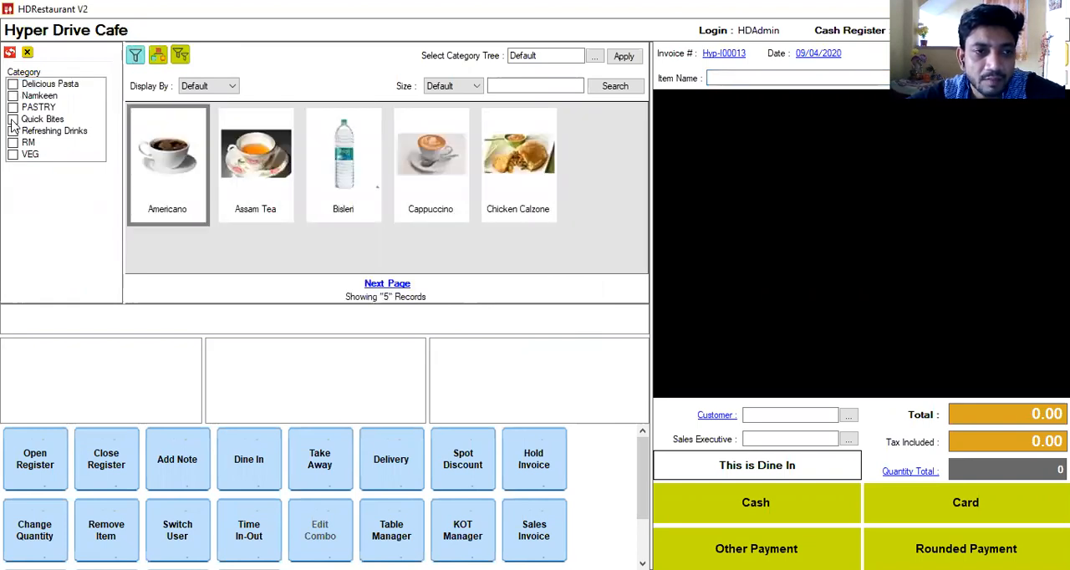
pyautogui.click(11, 132)
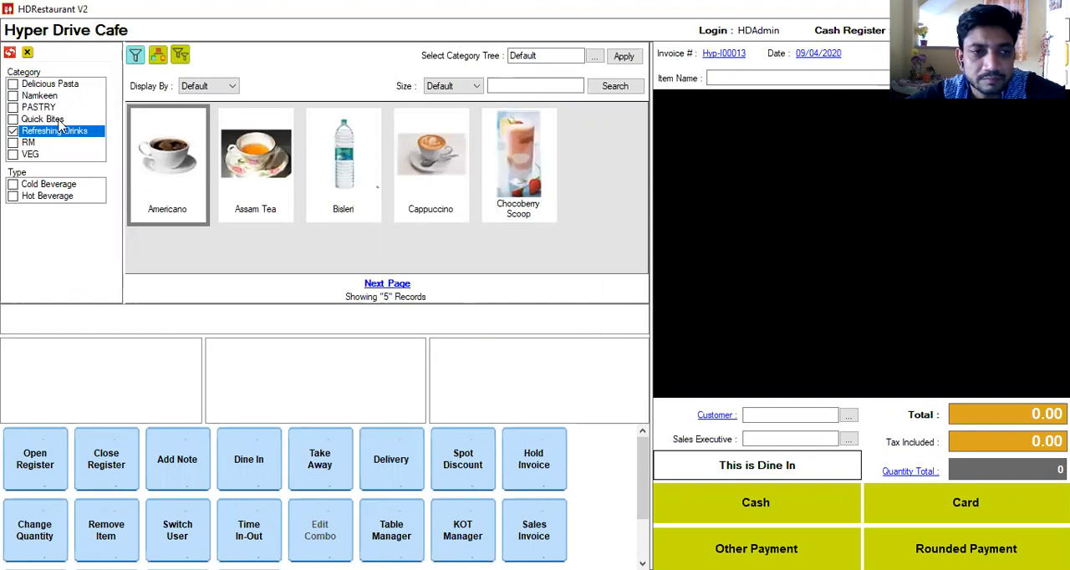
pyautogui.click(14, 134)
# Step: Add Dulgona Coffee to the Hyper Drive Cafe invoice with a quantity of 2
pyautogui.click(717, 77)
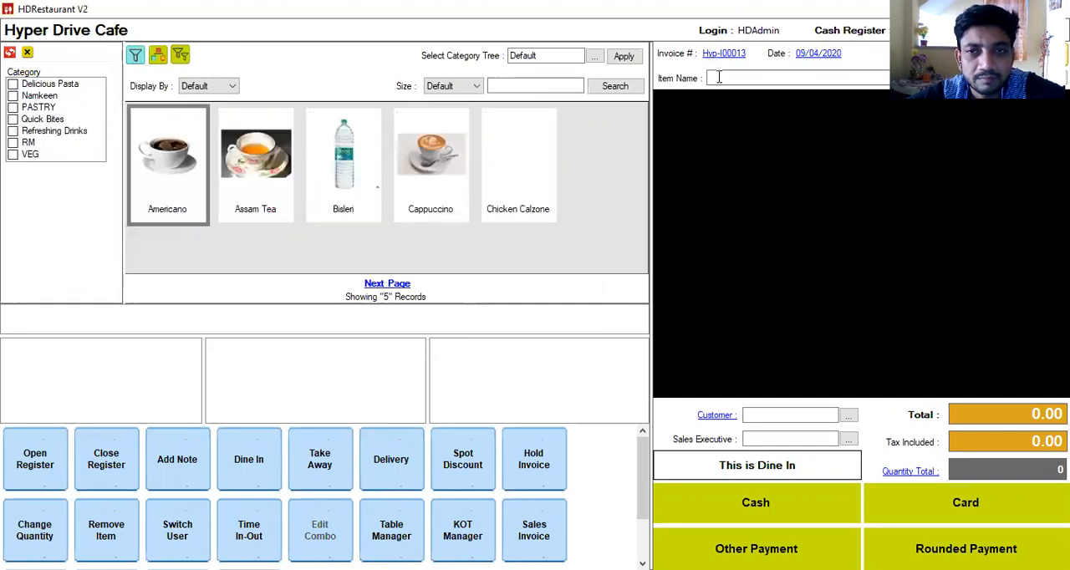
pyautogui.write('Dulgona Coffee')
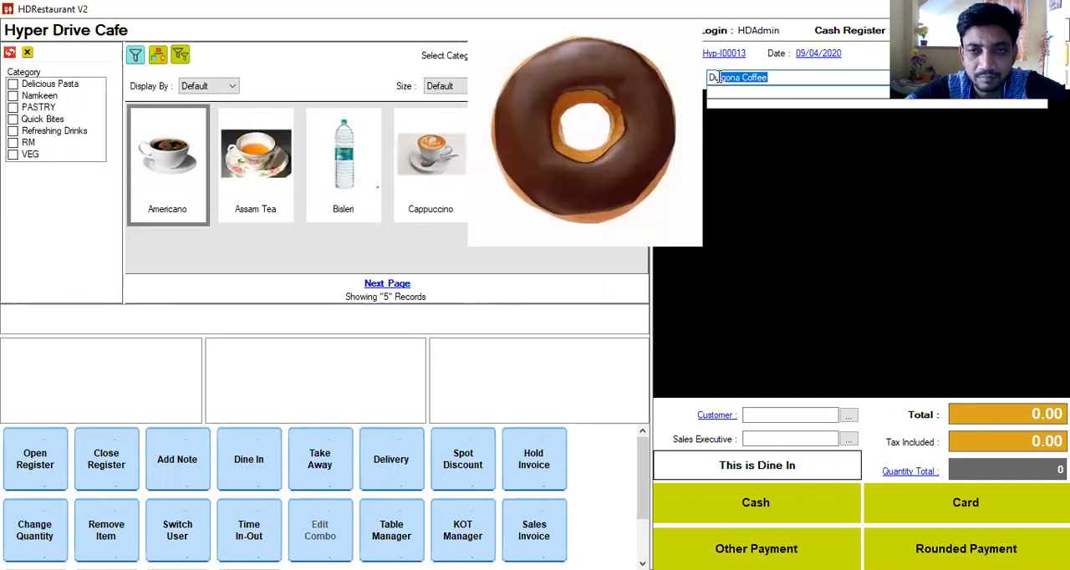
pyautogui.press('Return')
pyautogui.write('2')
pyautogui.press('Return')
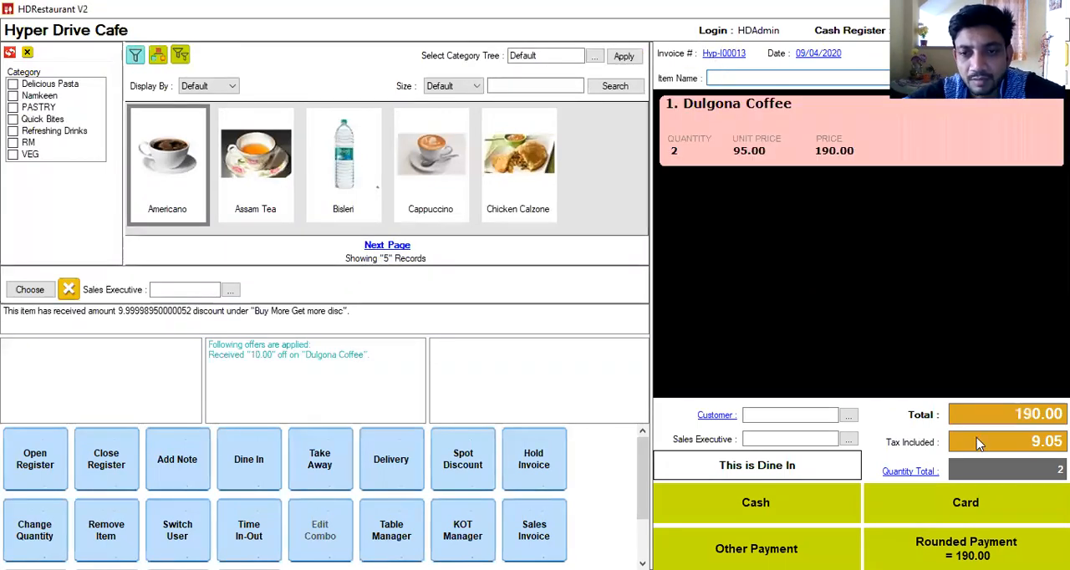
# Step: Assign the third matching customer suggested for "Sa" to the Dulgona Coffee invoice
pyautogui.click(787, 413)
pyautogui.write('Saatynshu')
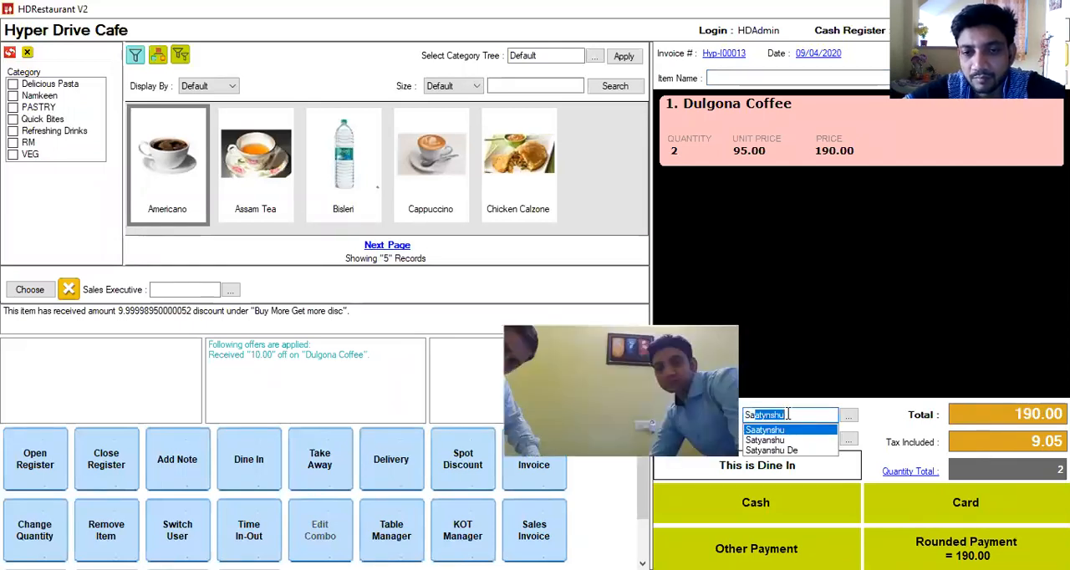
pyautogui.press('Down')
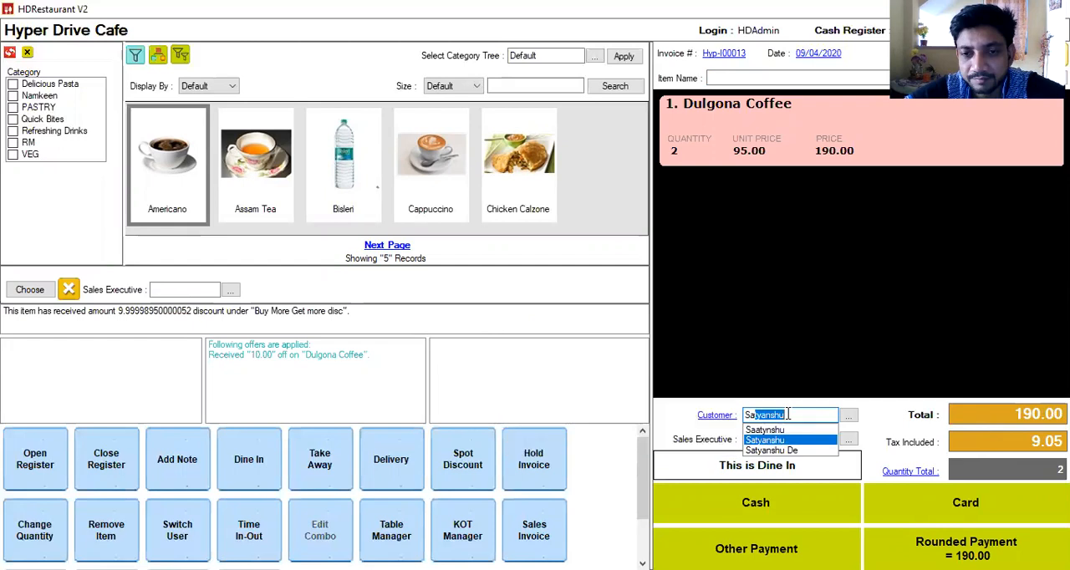
pyautogui.press('Down')
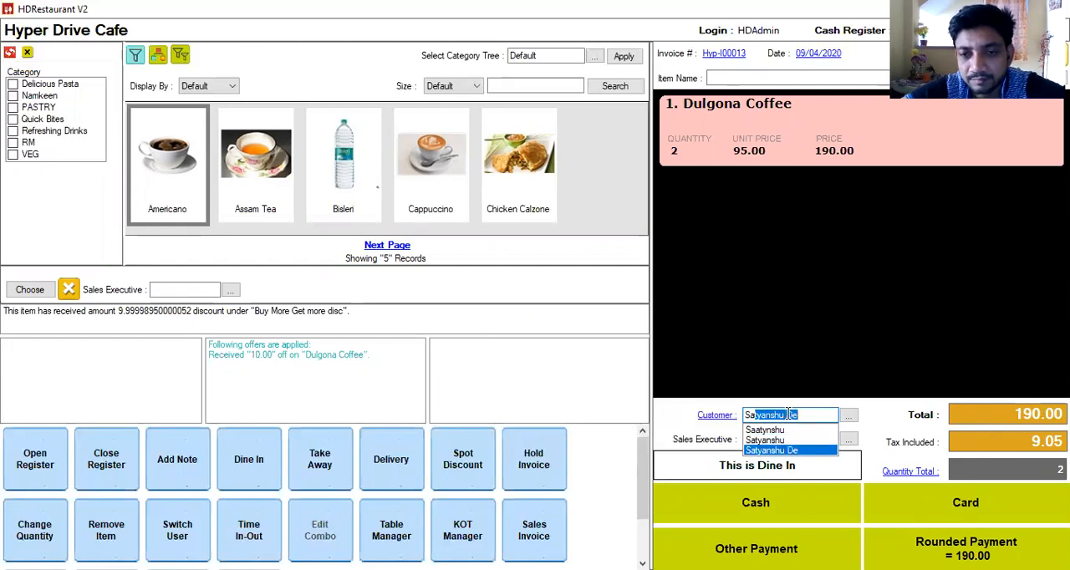
pyautogui.press('Return')
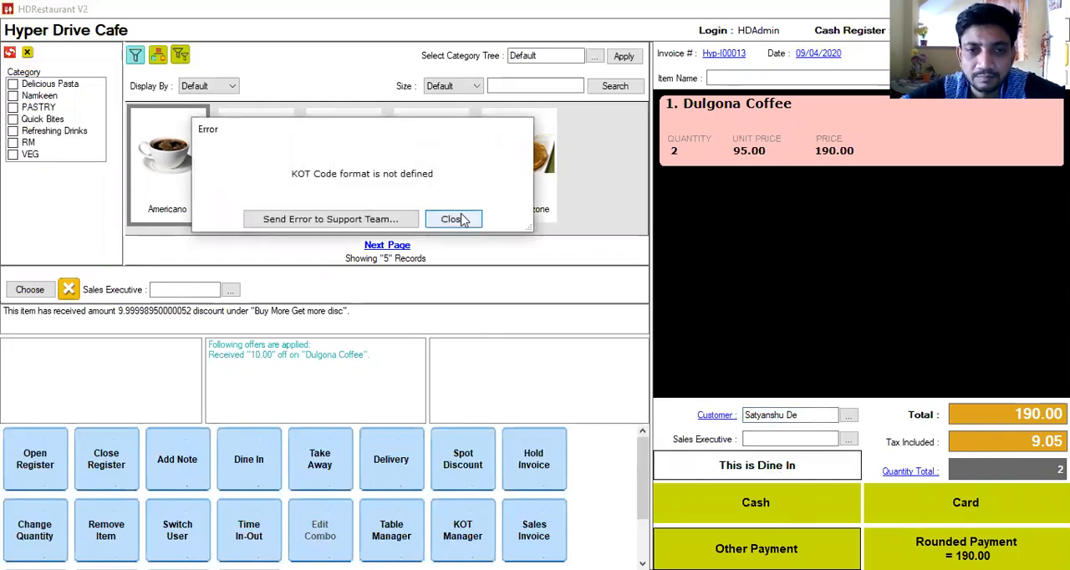
# Step: Split the invoice payment into 100 cash and 90 by card, and save the invoice, dismissing the KOT code format errors
pyautogui.click(461, 218)
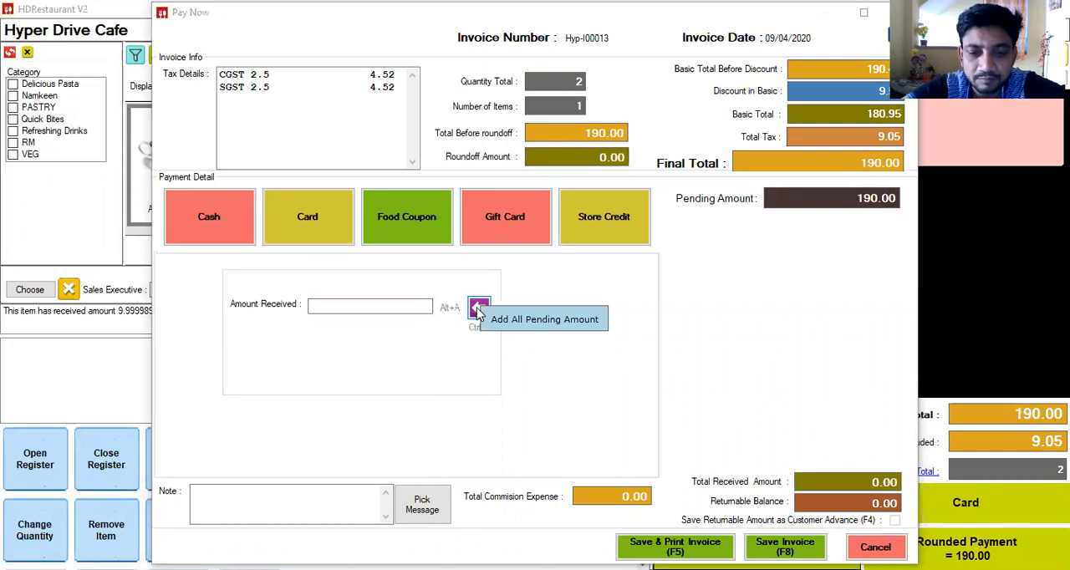
pyautogui.click(426, 307)
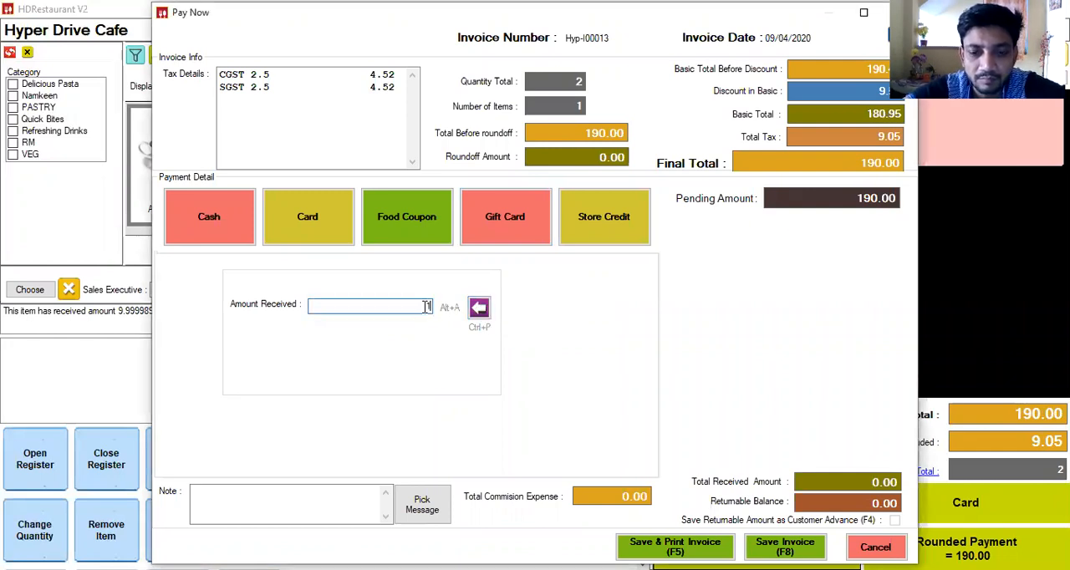
pyautogui.write('100')
pyautogui.click(307, 217)
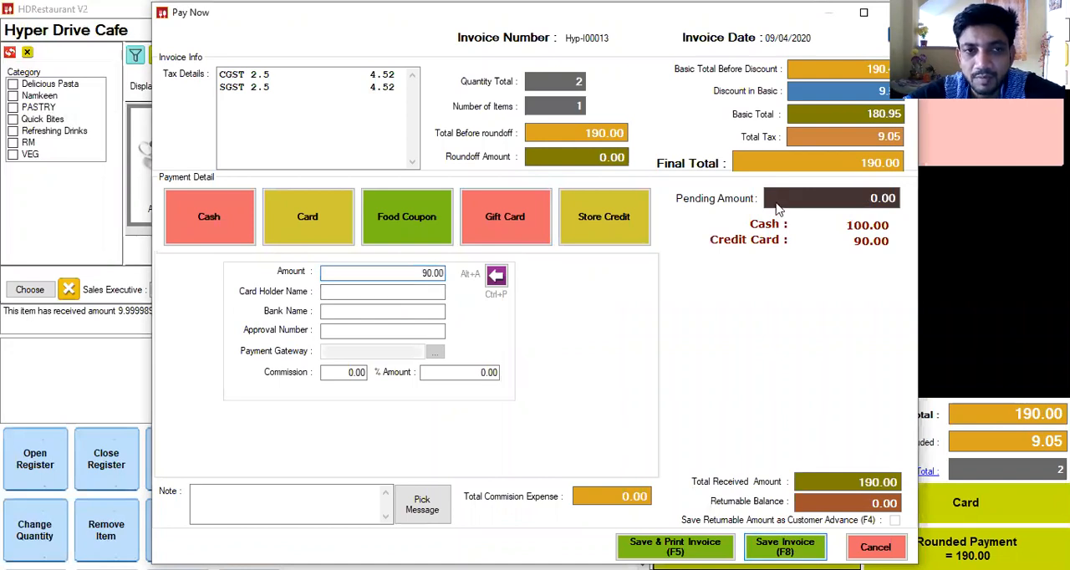
pyautogui.press('F8')
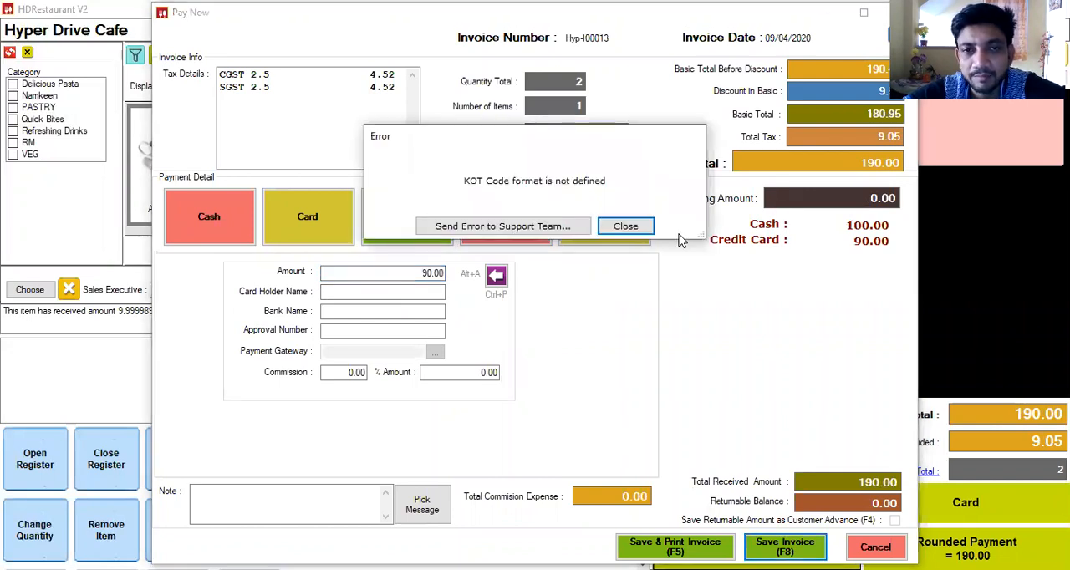
pyautogui.click(626, 226)
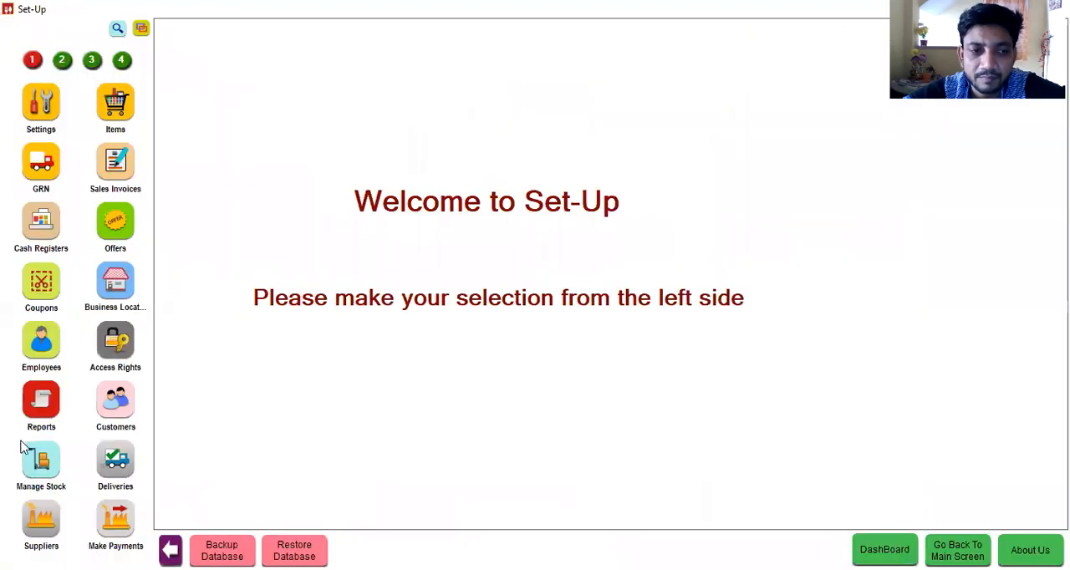
# Step: Check the sugar stock in the Hyper Drive Cafe warehouse by searching for "sugar"
pyautogui.click(39, 404)
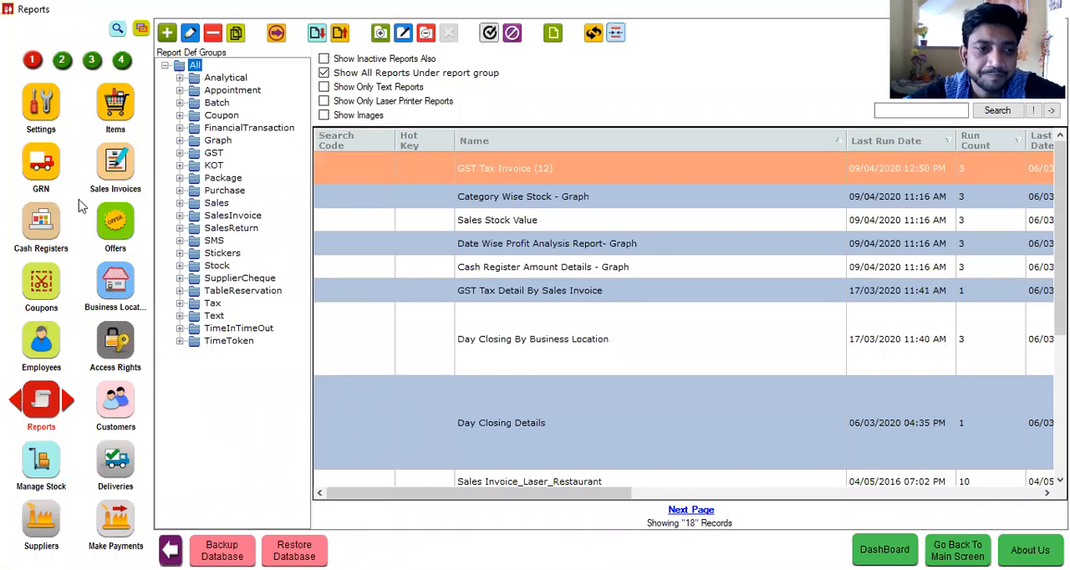
pyautogui.click(43, 453)
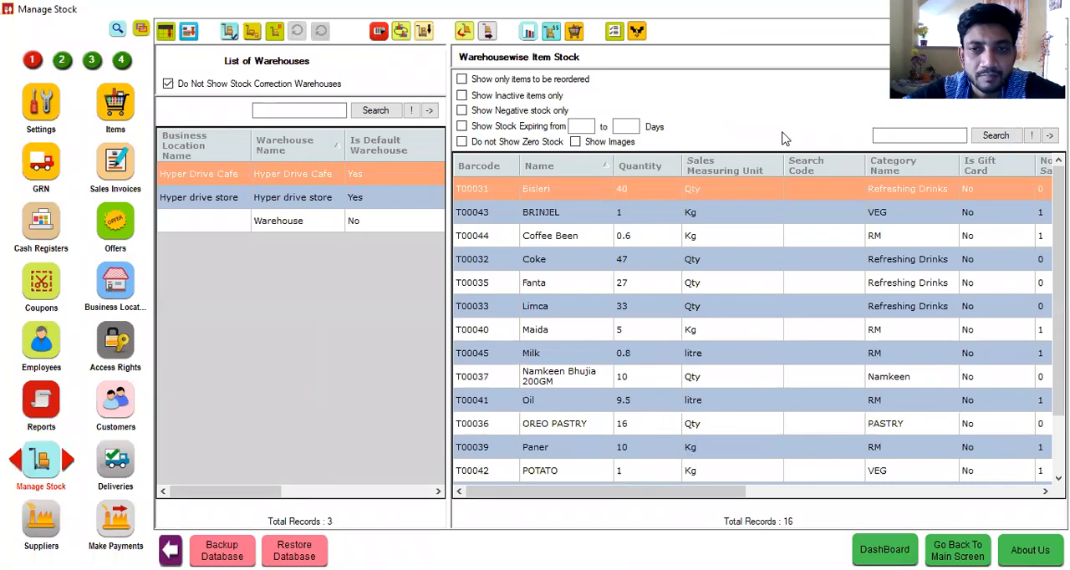
pyautogui.click(898, 136)
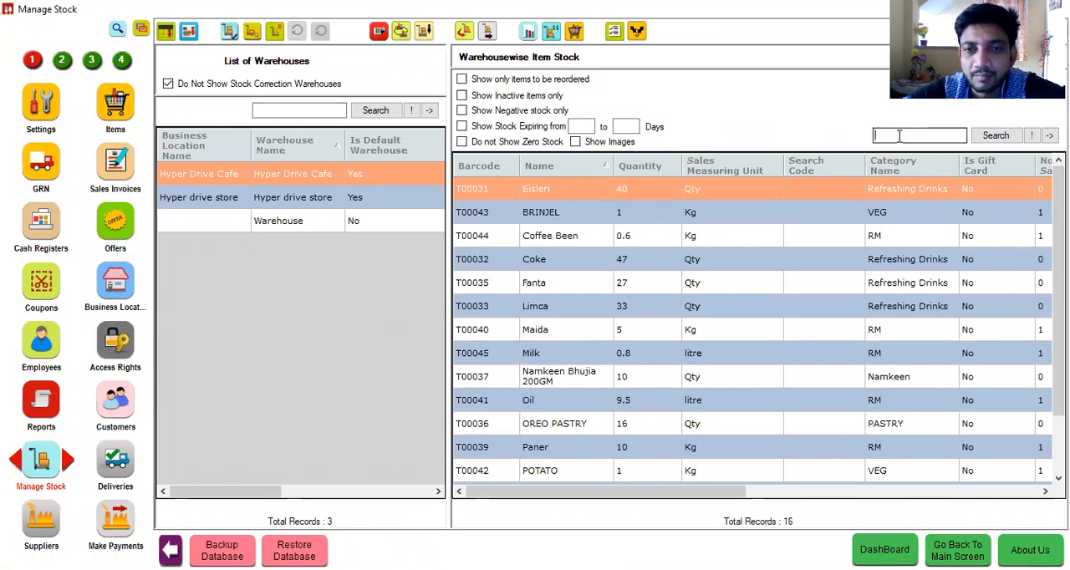
pyautogui.write('sugar')
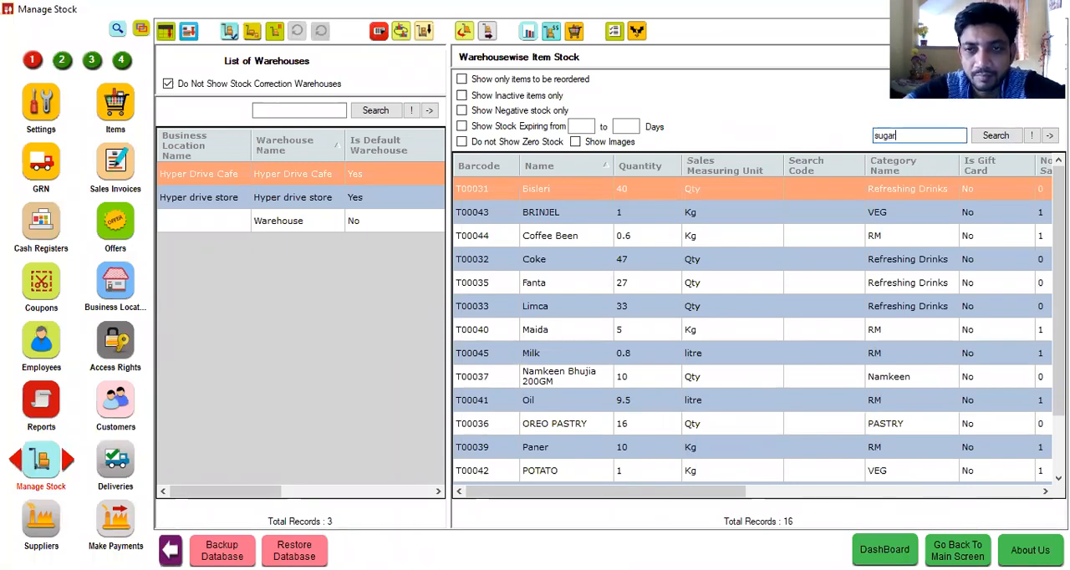
pyautogui.press('Return')
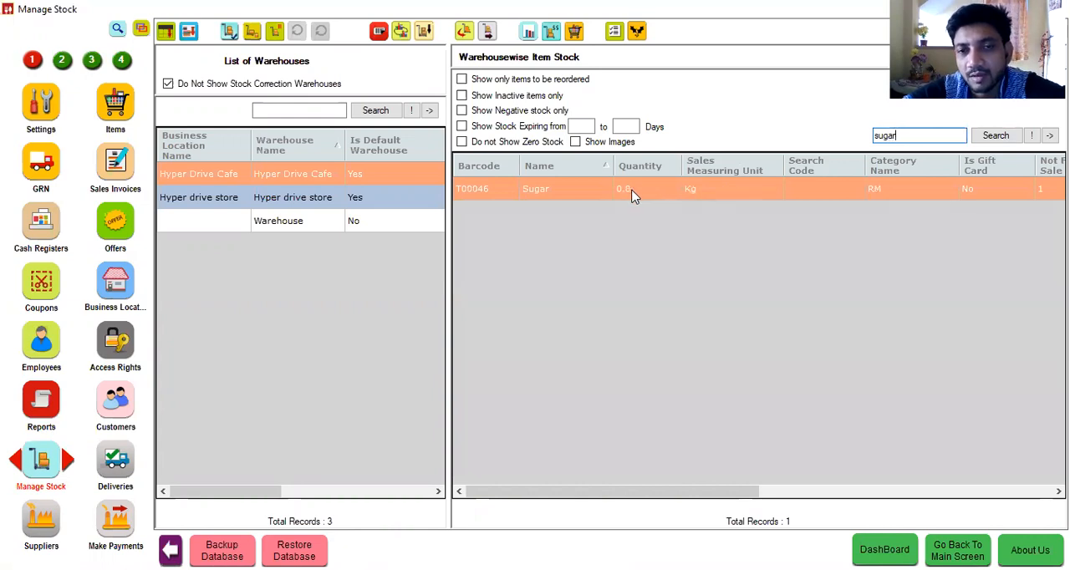
# Step: Check the milk and coffee bean stock in the same warehouse by searching for "milk" and for "coff"
pyautogui.press('BackSpace')
pyautogui.press('BackSpace')
pyautogui.press('BackSpace')
pyautogui.press('BackSpace')
pyautogui.press('BackSpace')
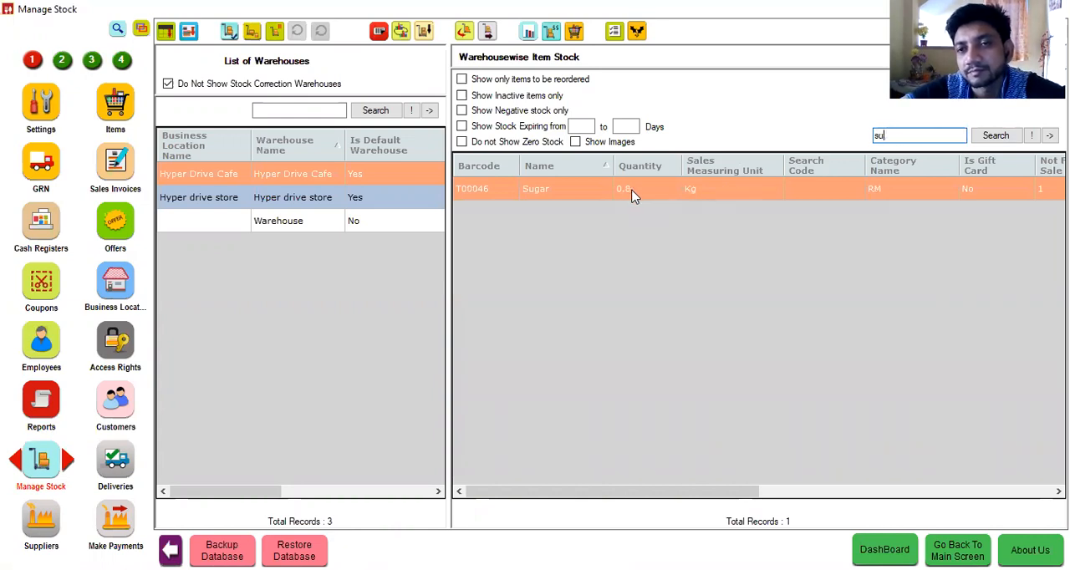
pyautogui.write('milk')
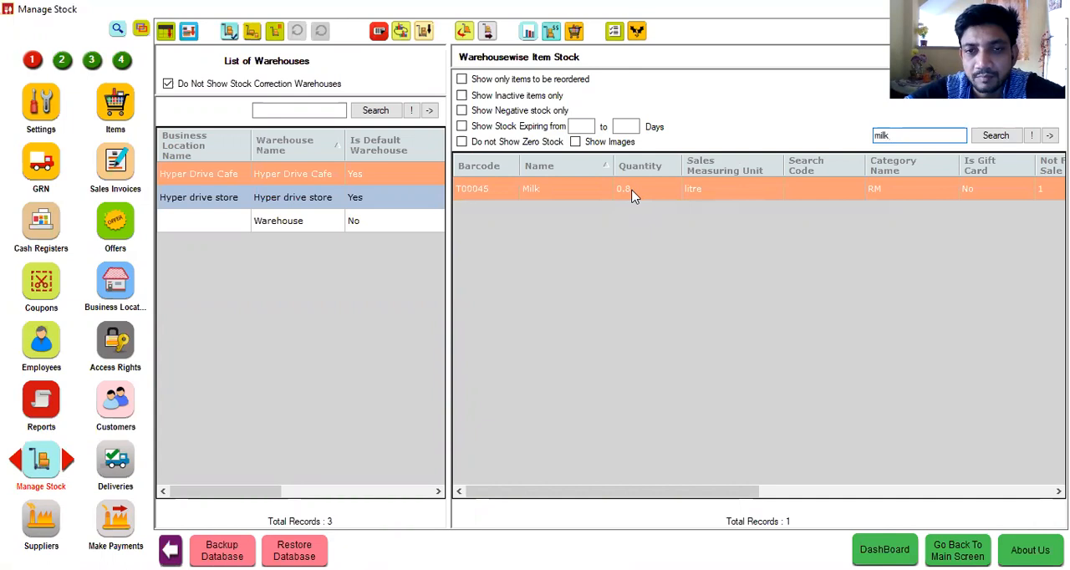
pyautogui.press('BackSpace')
pyautogui.press('BackSpace')
pyautogui.press('BackSpace')
pyautogui.press('BackSpace')
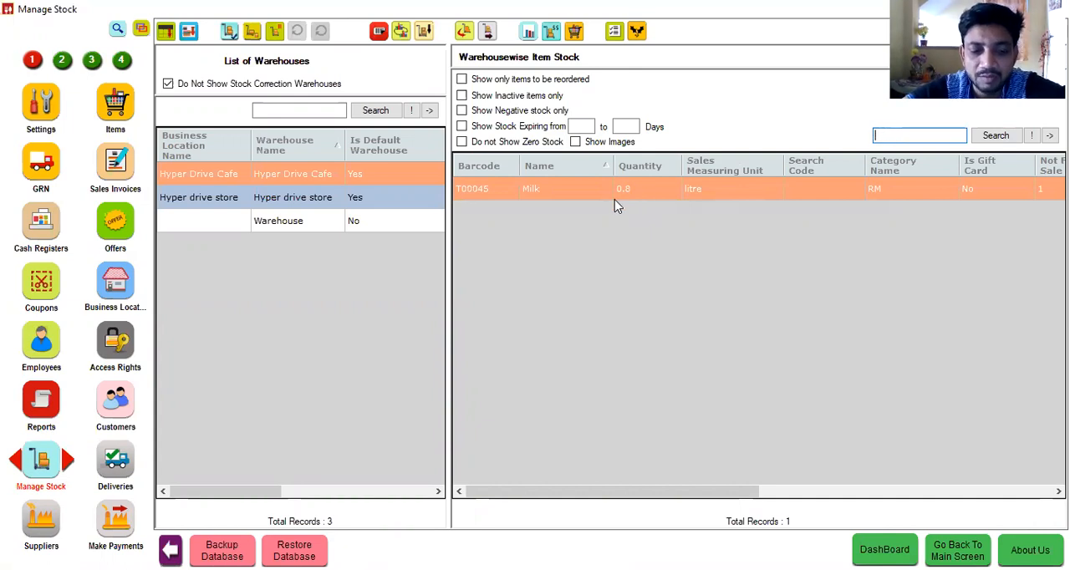
pyautogui.write('co')
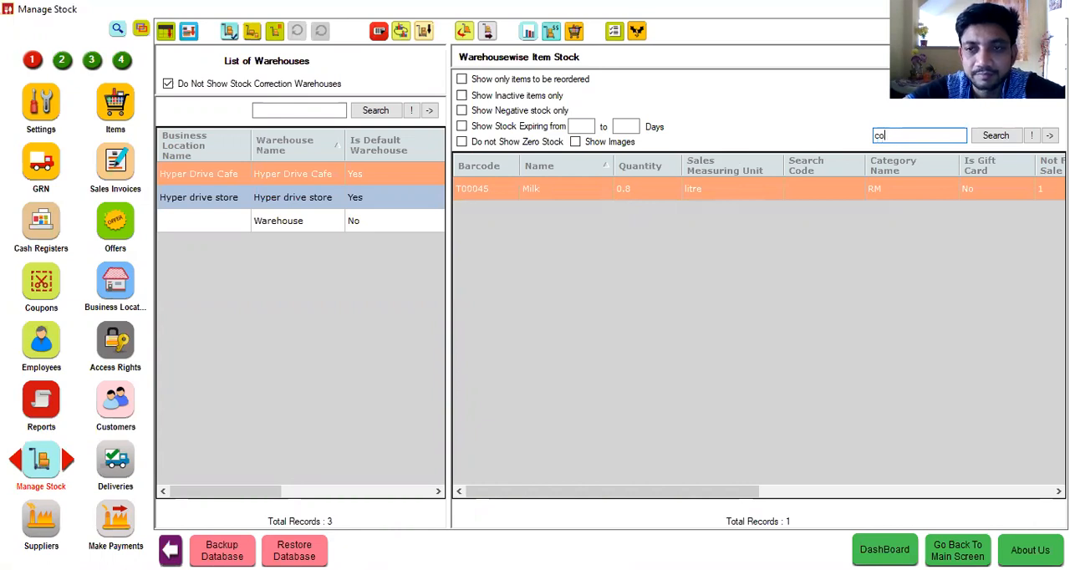
pyautogui.write('ff')
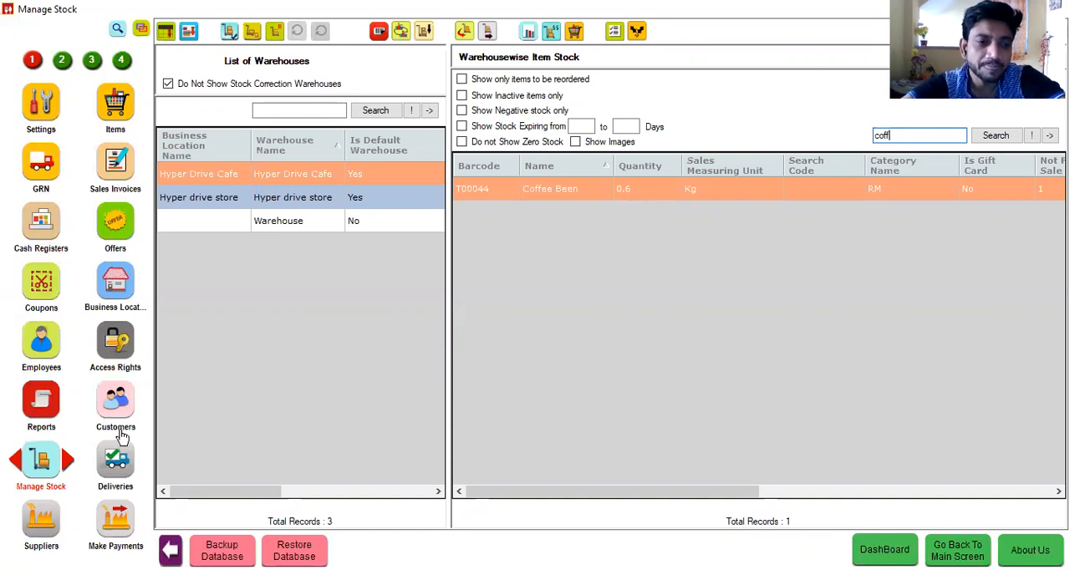
# Step: Preview the Day Closing By Business Location report for Hyper Drive Cafe from 09/04/2020 to 09/04/2020
pyautogui.click(37, 405)
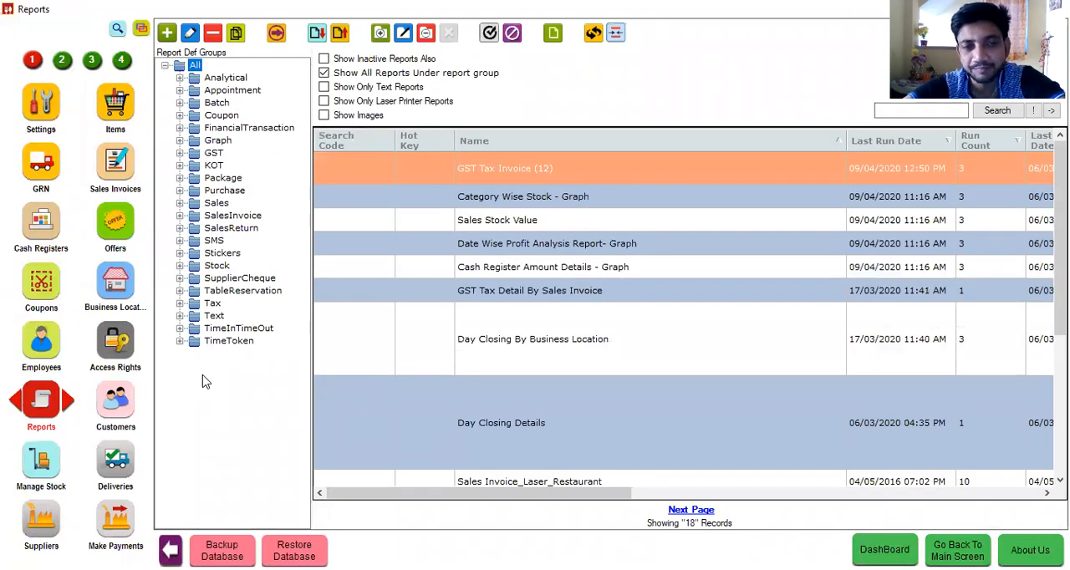
pyautogui.click(590, 343)
pyautogui.doubleClick(588, 338)
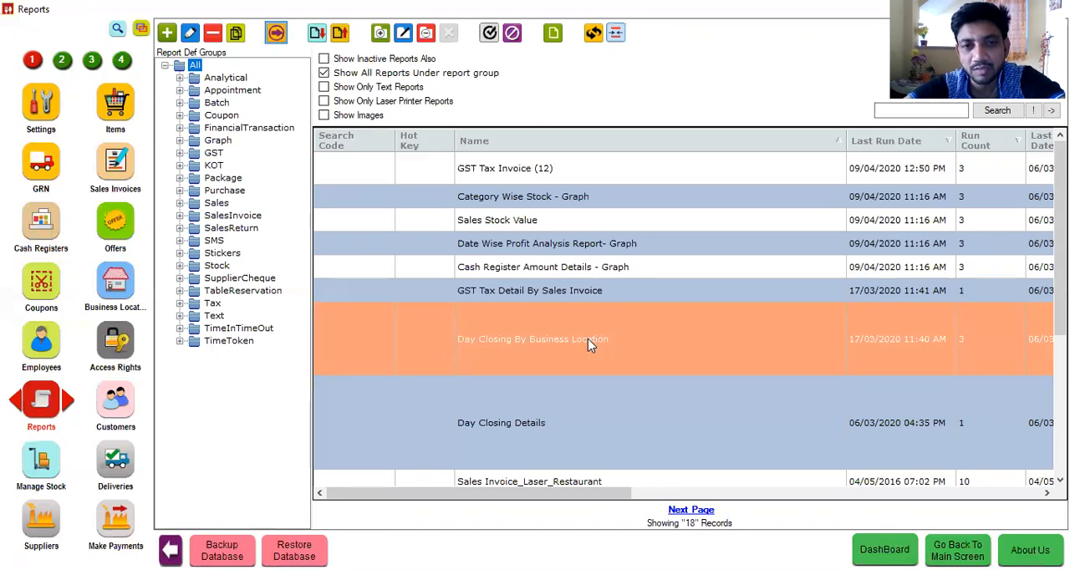
pyautogui.click(567, 386)
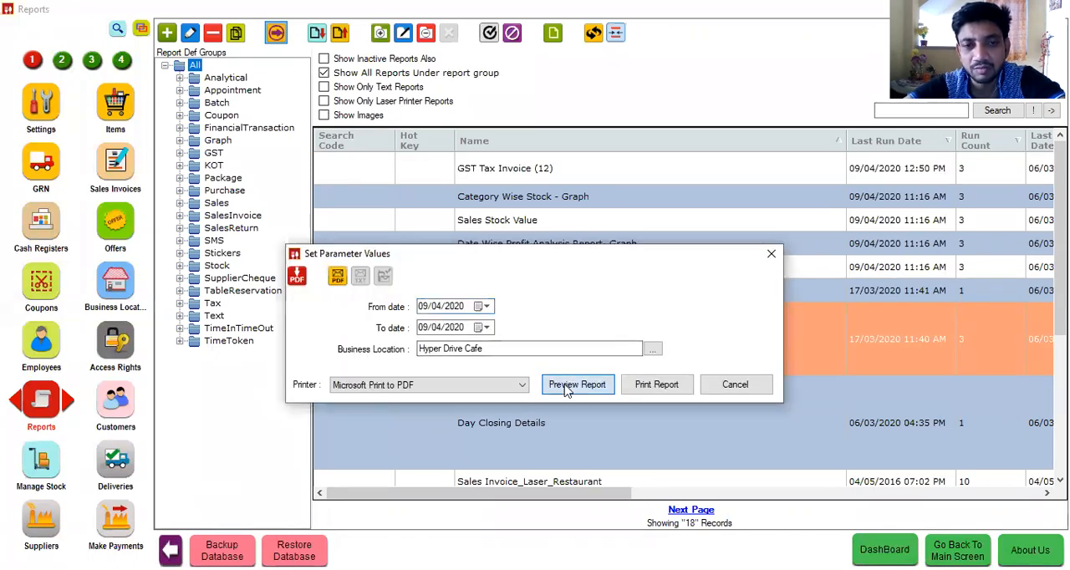
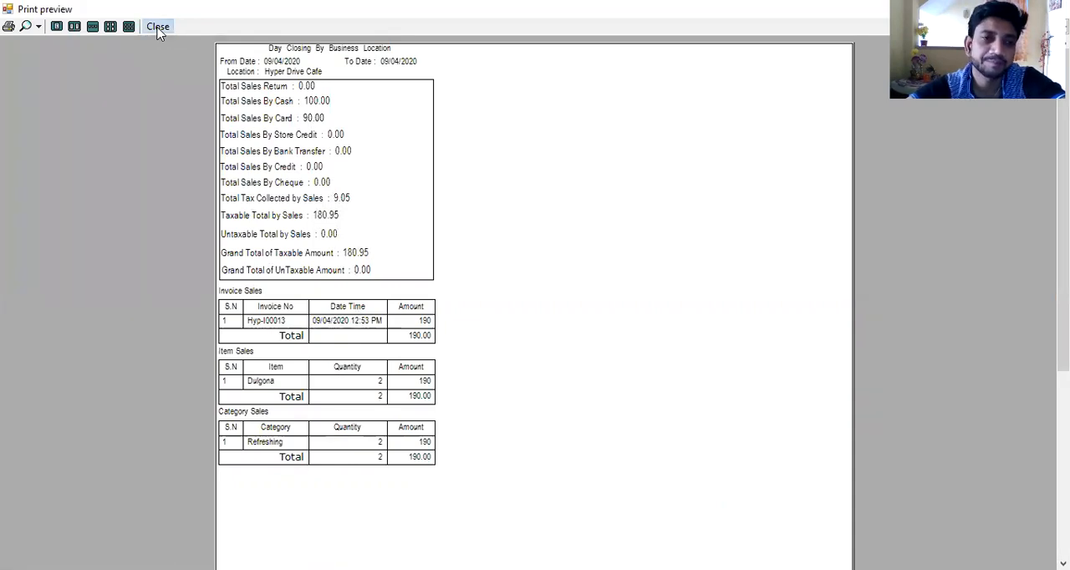
# Step: Close the report preview, start a new payment to supplier aaa and exclude the GRN due 17/03/2020 from it
pyautogui.click(158, 27)
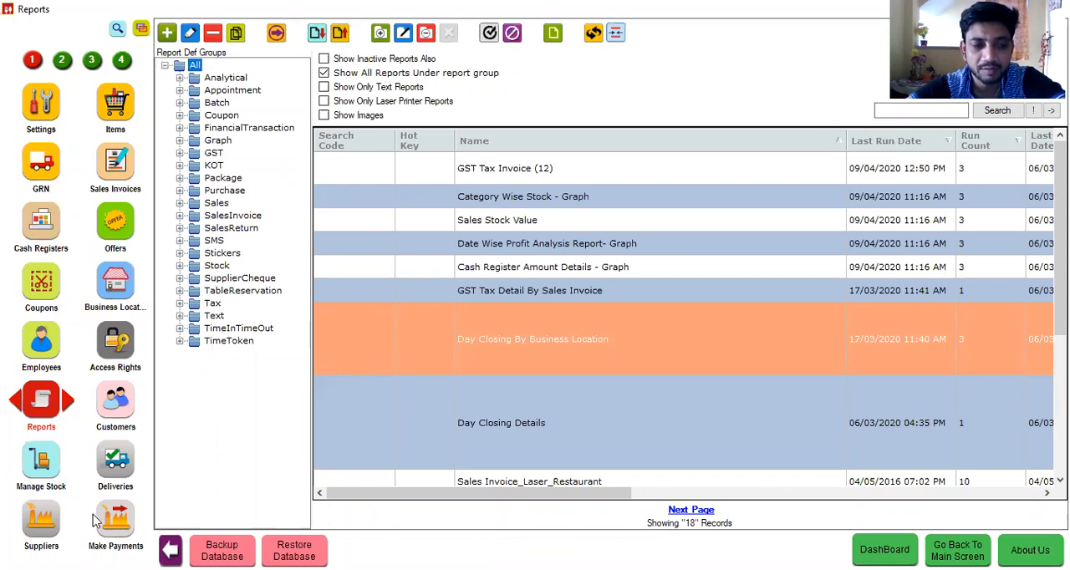
pyautogui.click(117, 525)
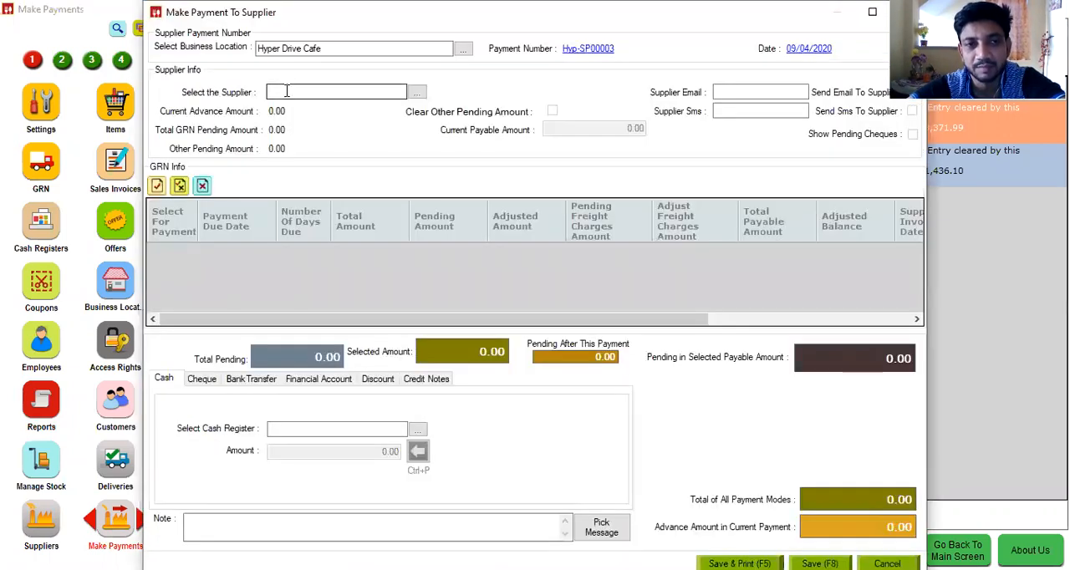
pyautogui.click(285, 91)
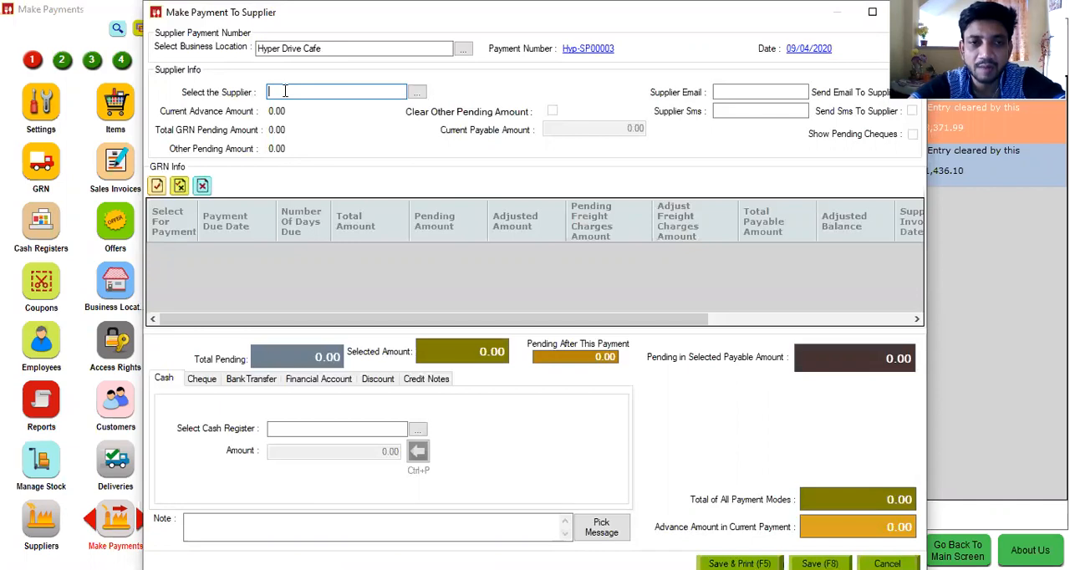
pyautogui.write('aaa')
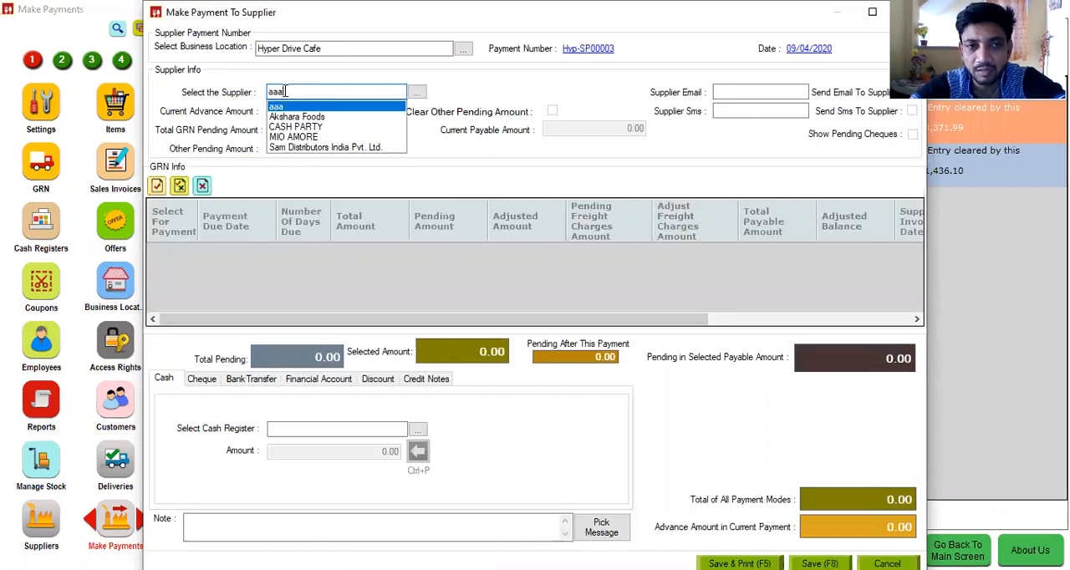
pyautogui.press('Return')
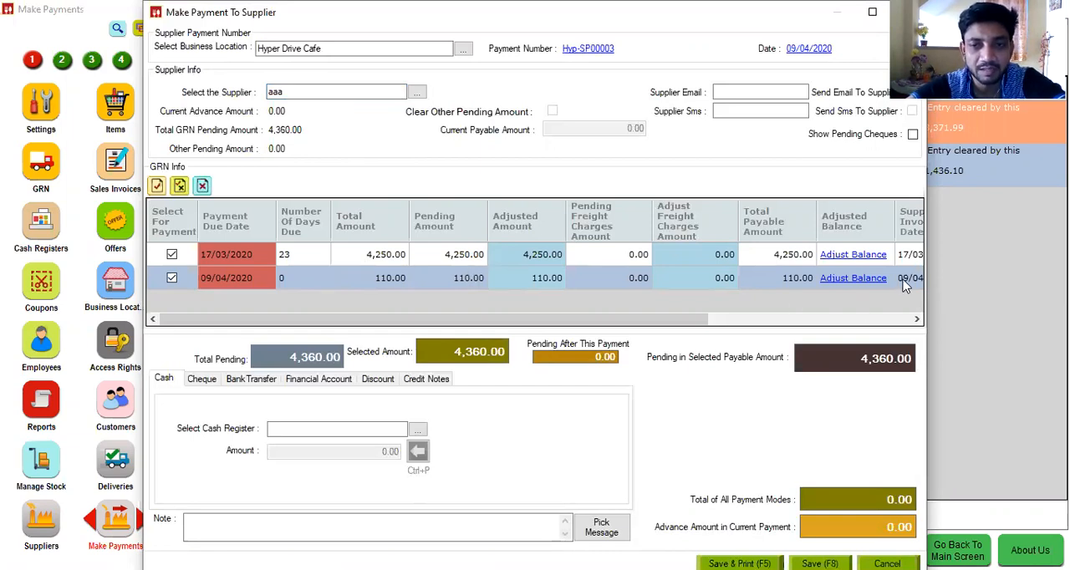
pyautogui.click(171, 254)
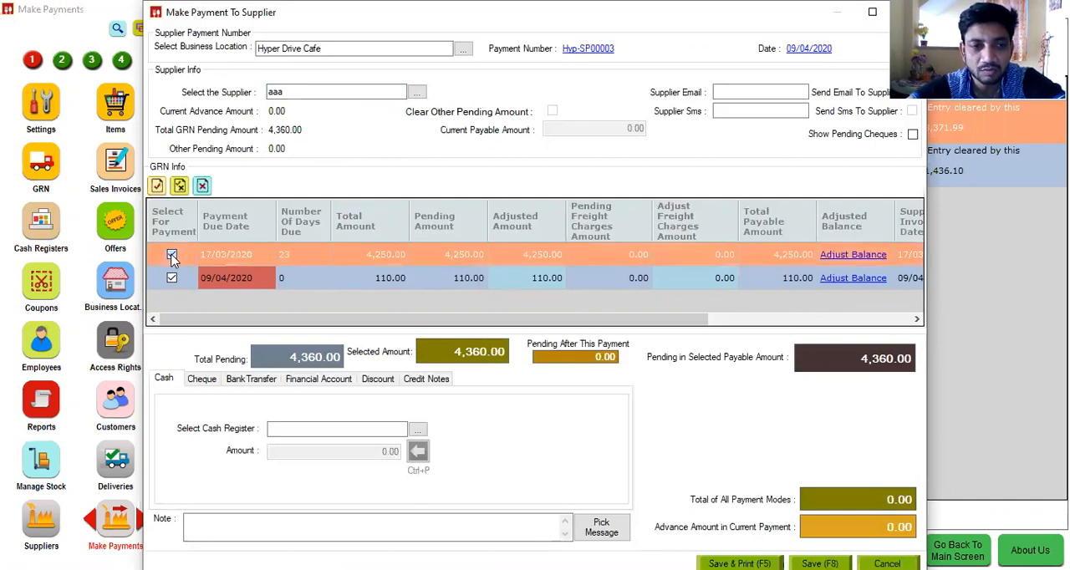
# Step: Pay 100 in cash from 01 - Manager's Drawer, adjust the balance of the GRN due 09/04/2020 to match, and save the supplier payment
pyautogui.click(370, 430)
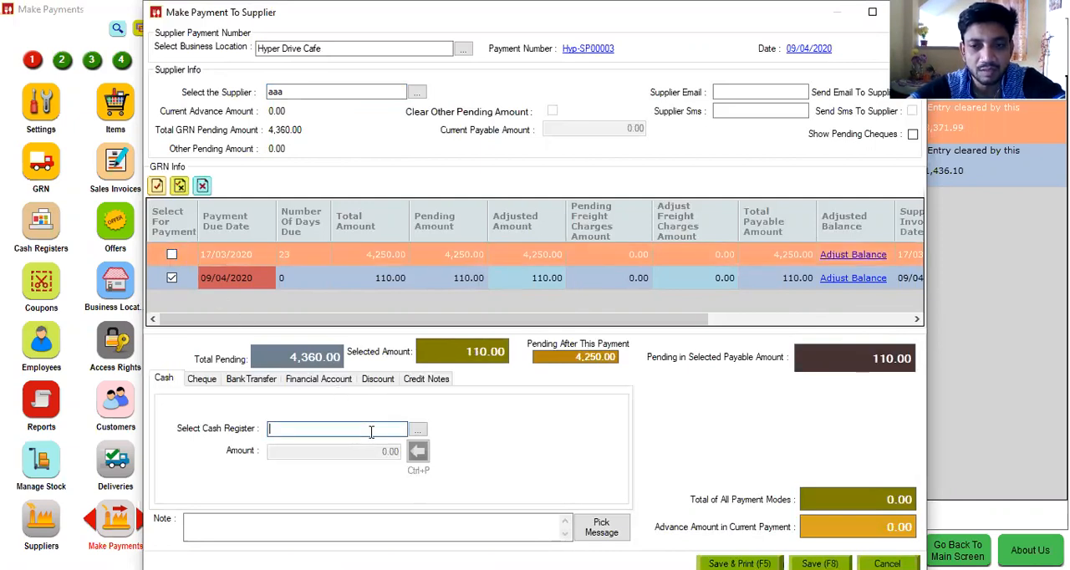
pyautogui.press('Down')
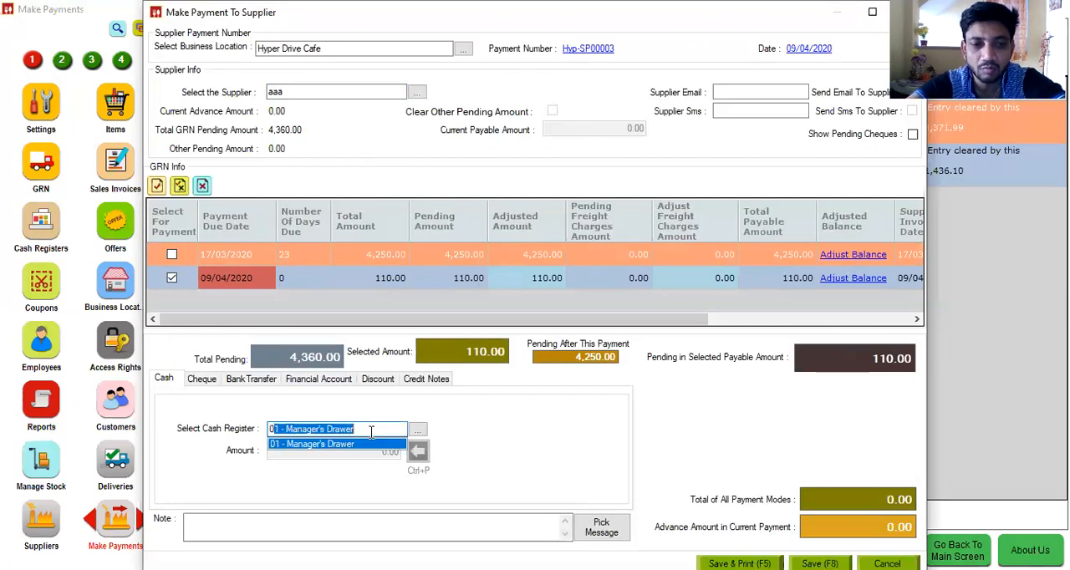
pyautogui.click(370, 446)
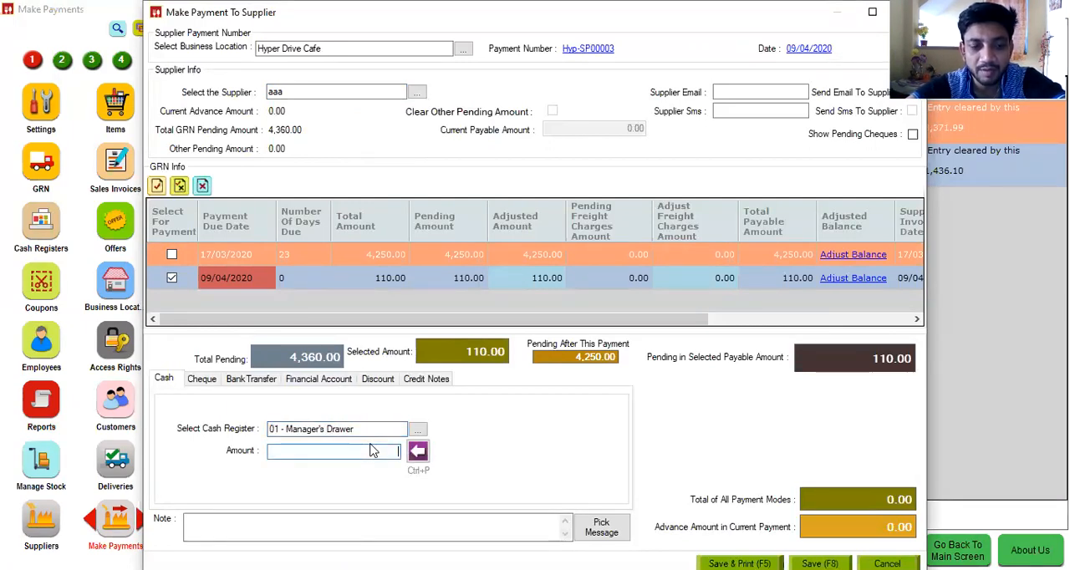
pyautogui.write('100')
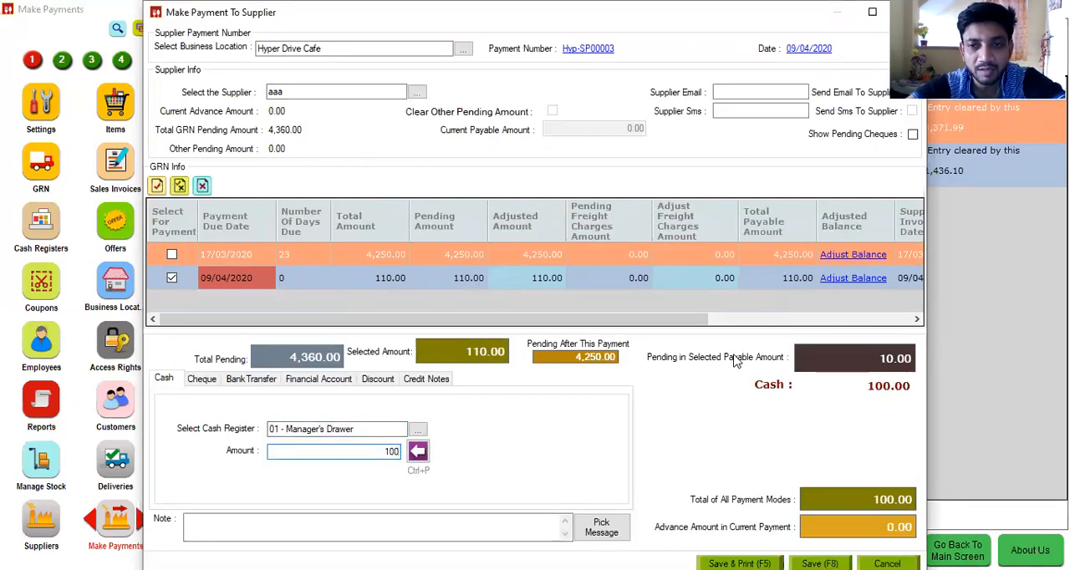
pyautogui.click(878, 282)
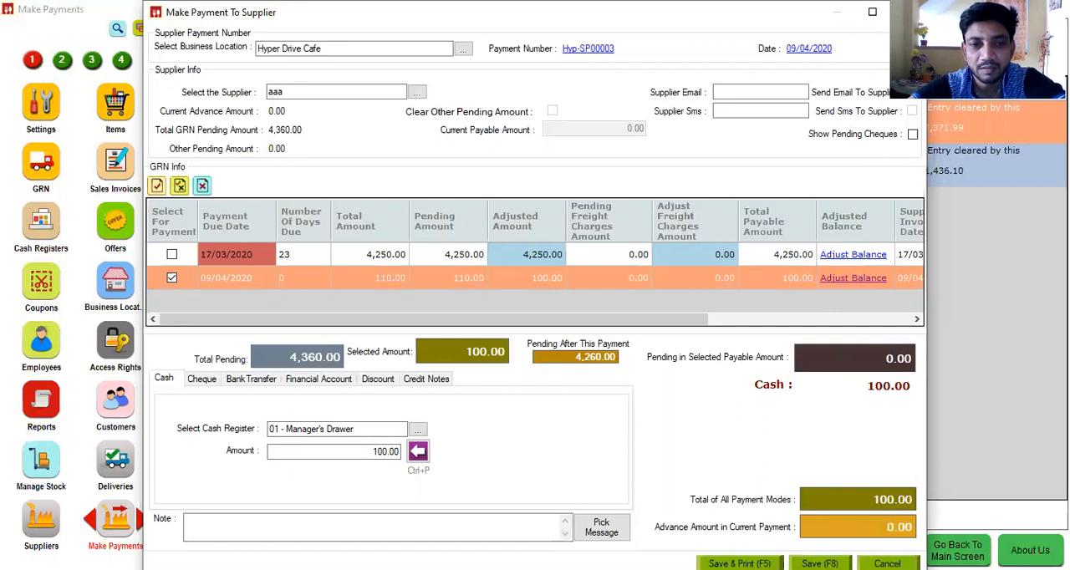
pyautogui.press('F8')
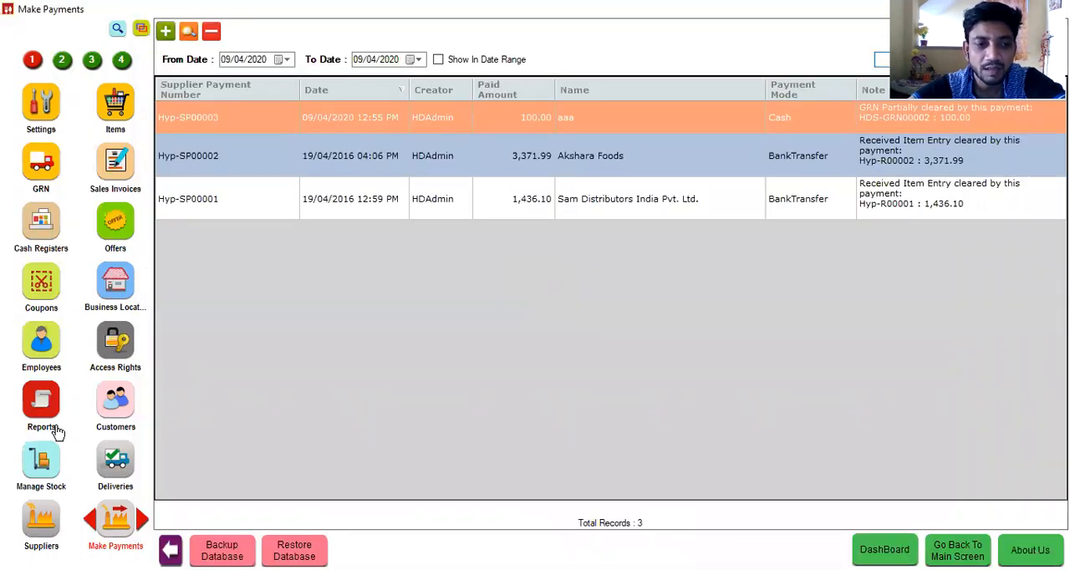
# Step: View the ledger of supplier aaa, bring up its print options without printing, and close the ledger
pyautogui.click(40, 514)
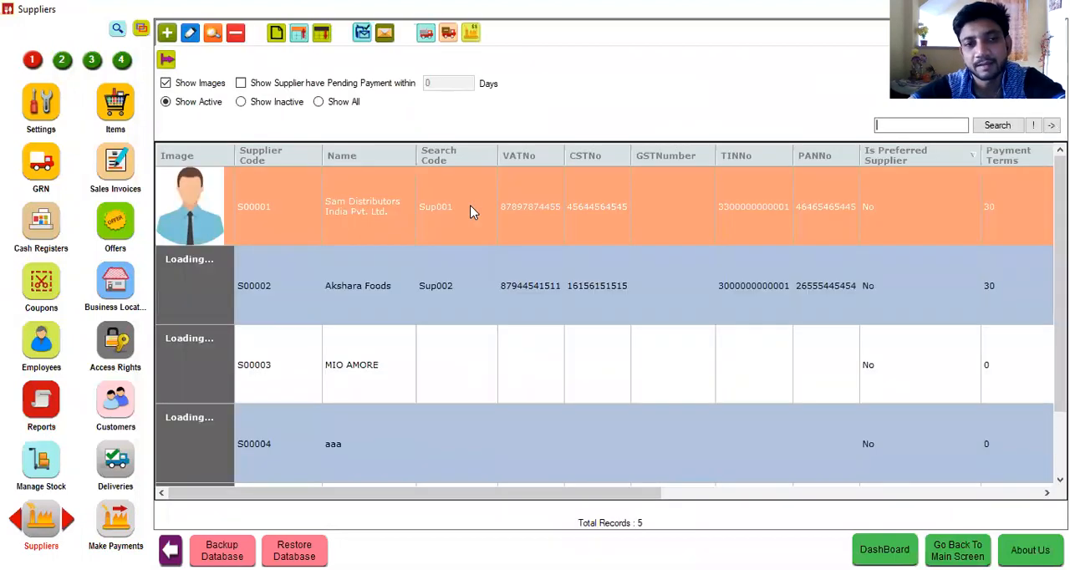
pyautogui.click(378, 446)
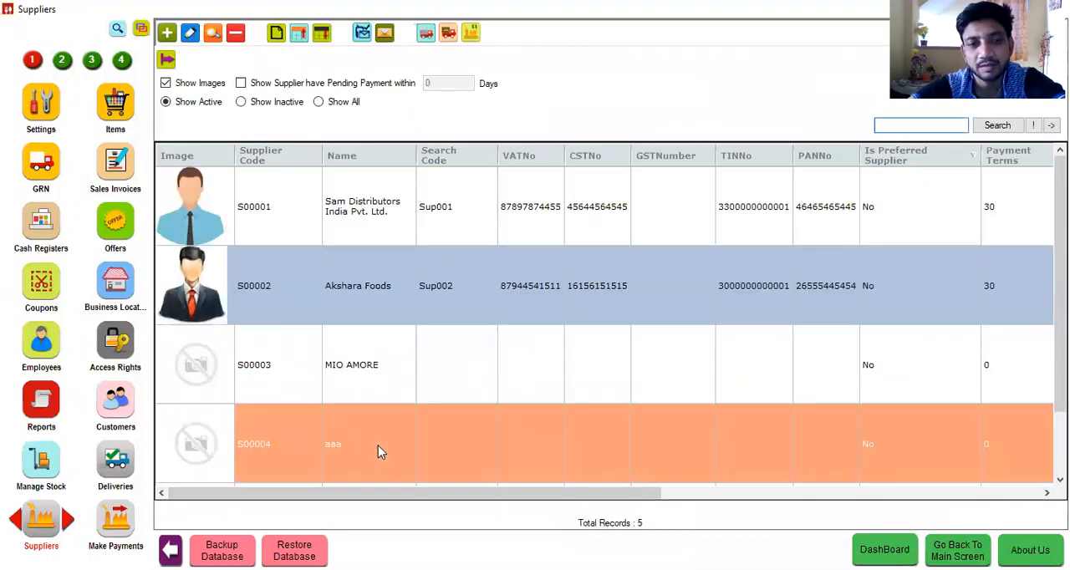
pyautogui.click(276, 33)
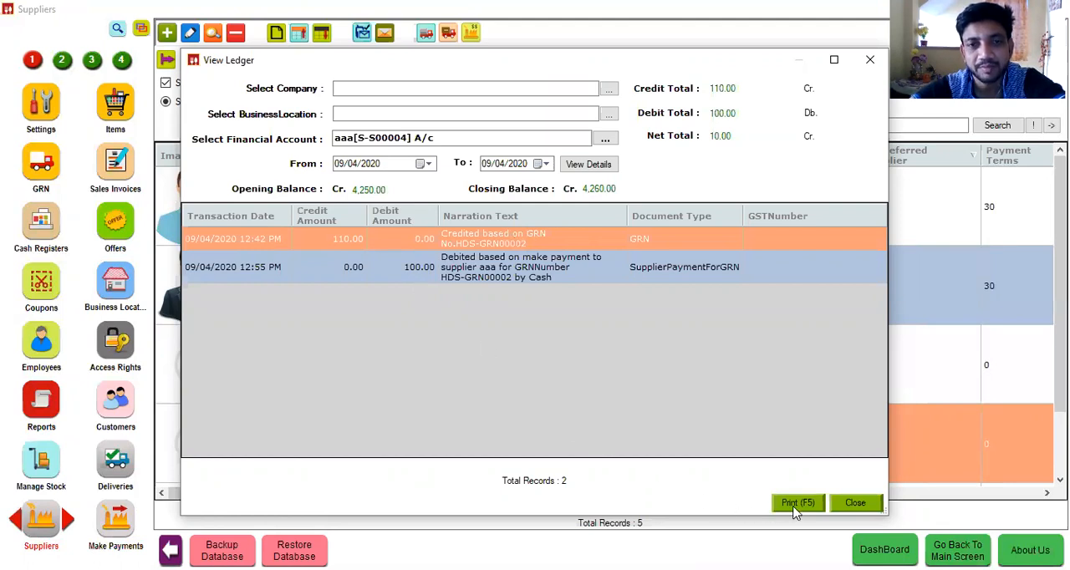
pyautogui.press('F5')
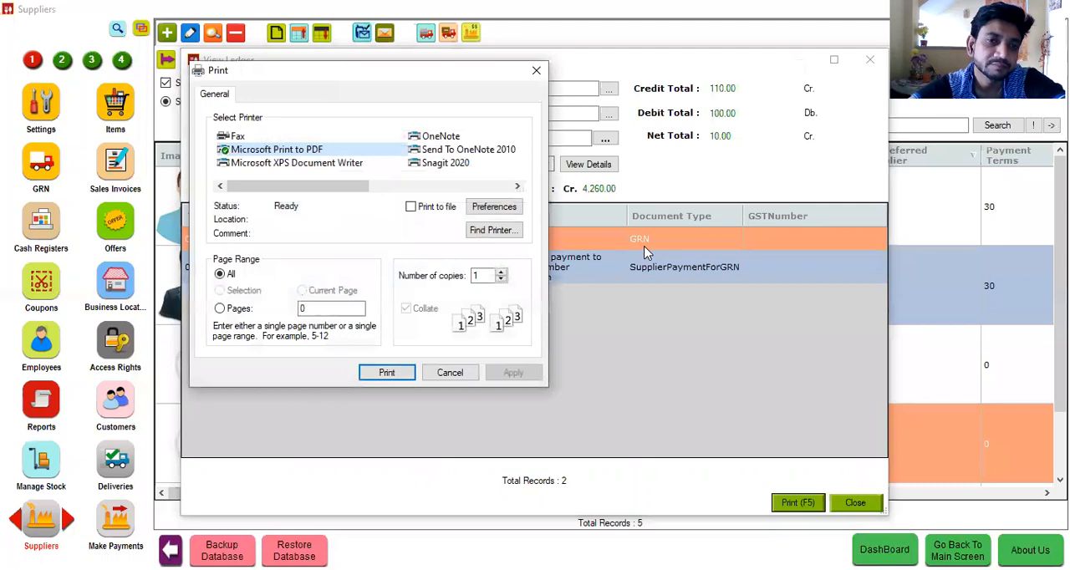
pyautogui.click(537, 72)
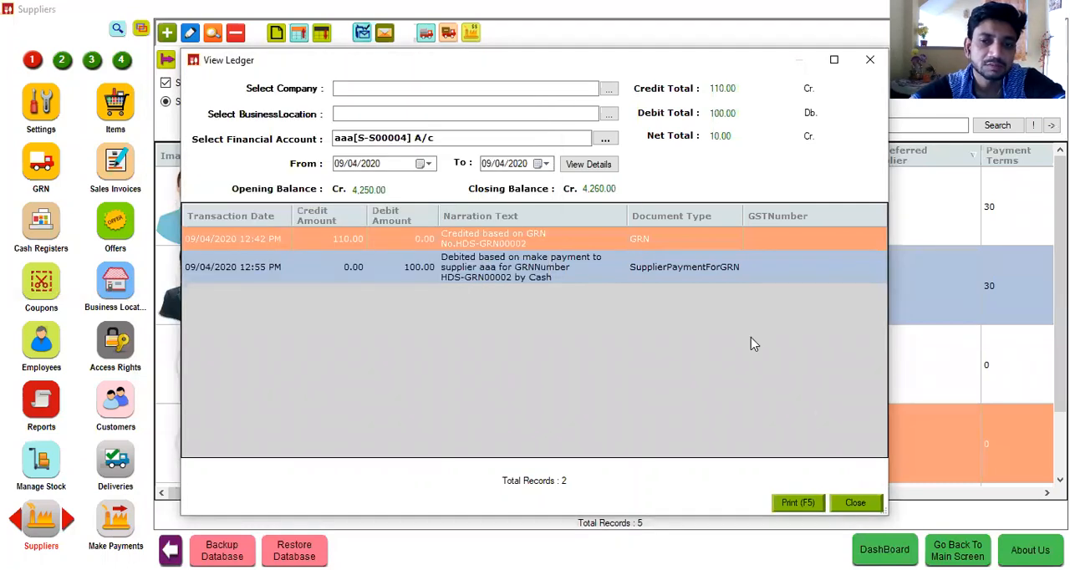
pyautogui.click(854, 503)
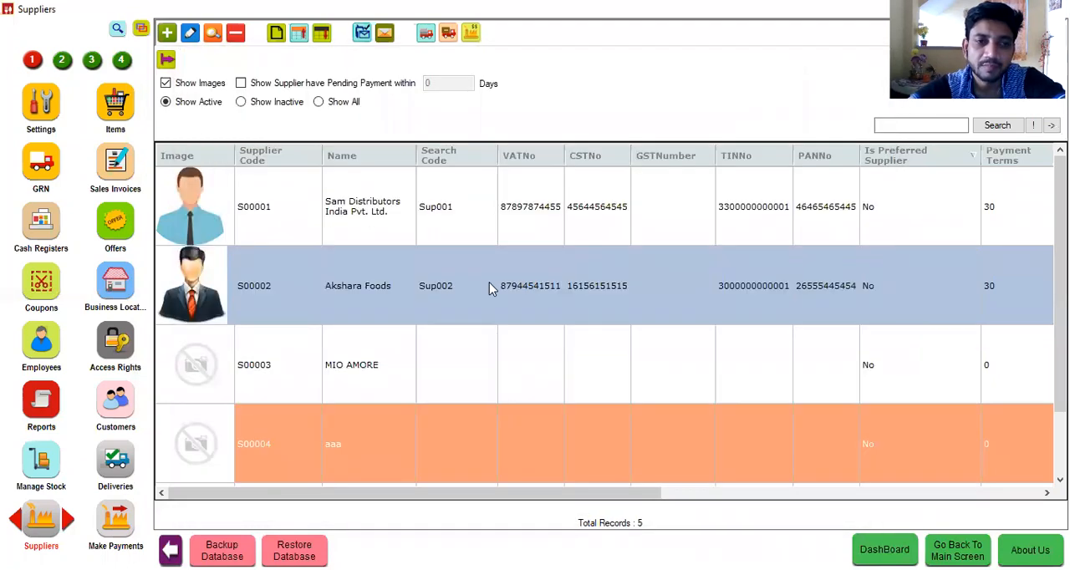
# Step: Examine the reports in the Analytical, Batch, Coupon and Graph groups and in FinancialTransaction's Customer, Employee and Supplier subgroups
pyautogui.click(50, 407)
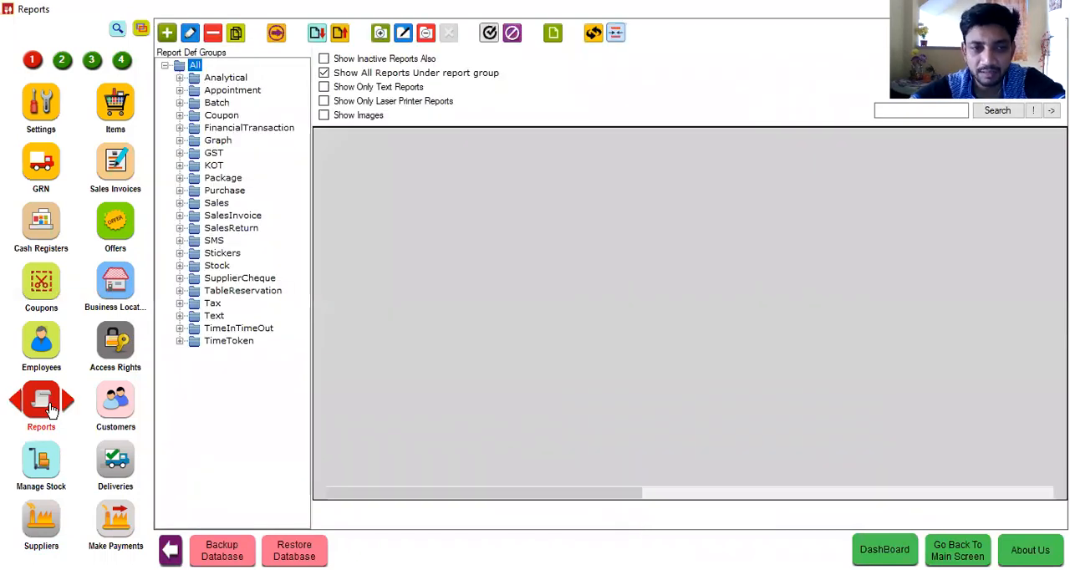
pyautogui.click(184, 81)
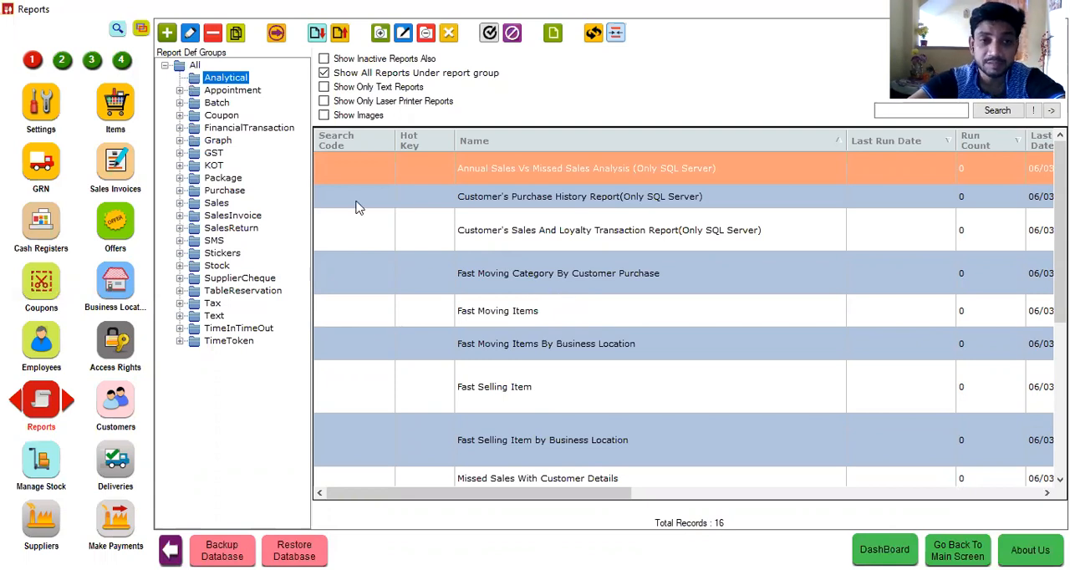
pyautogui.click(181, 104)
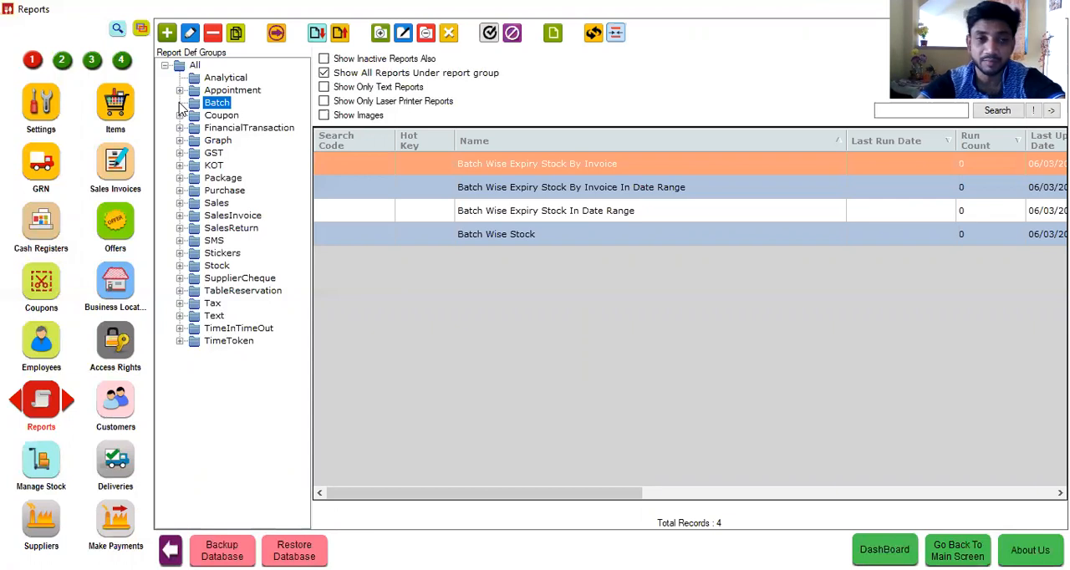
pyautogui.click(179, 116)
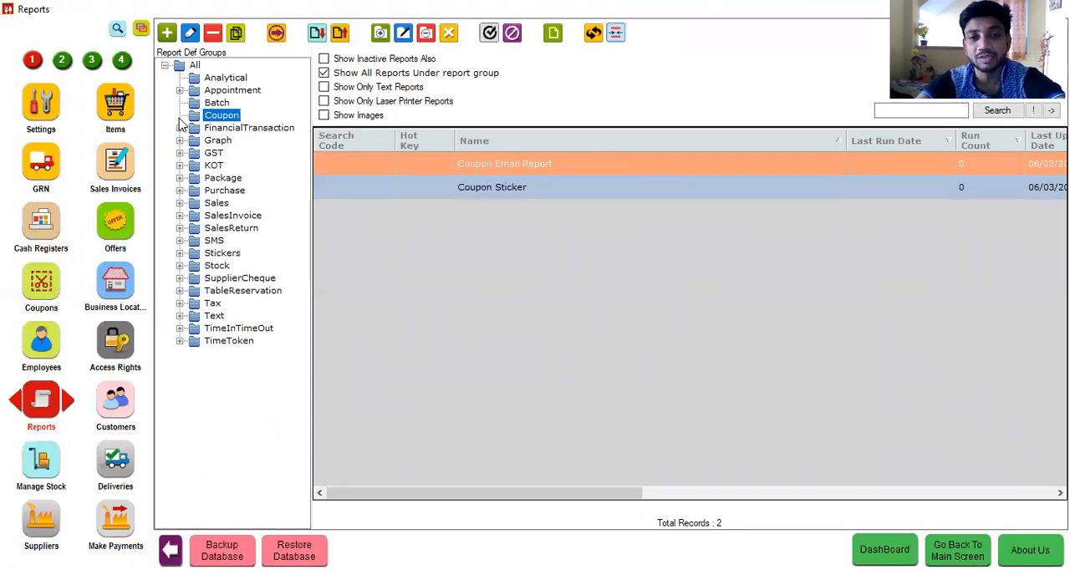
pyautogui.click(179, 129)
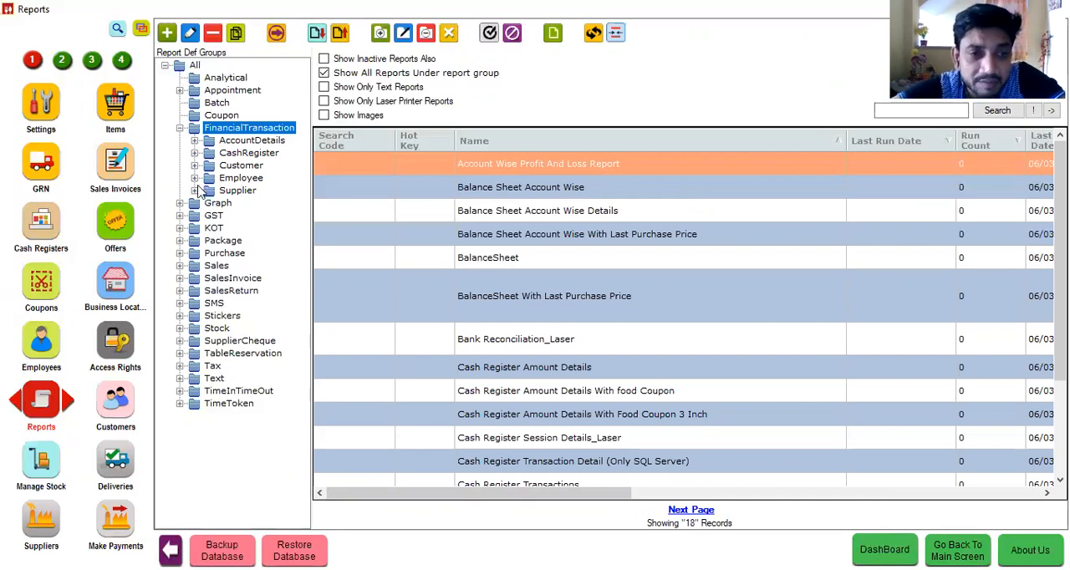
pyautogui.click(201, 166)
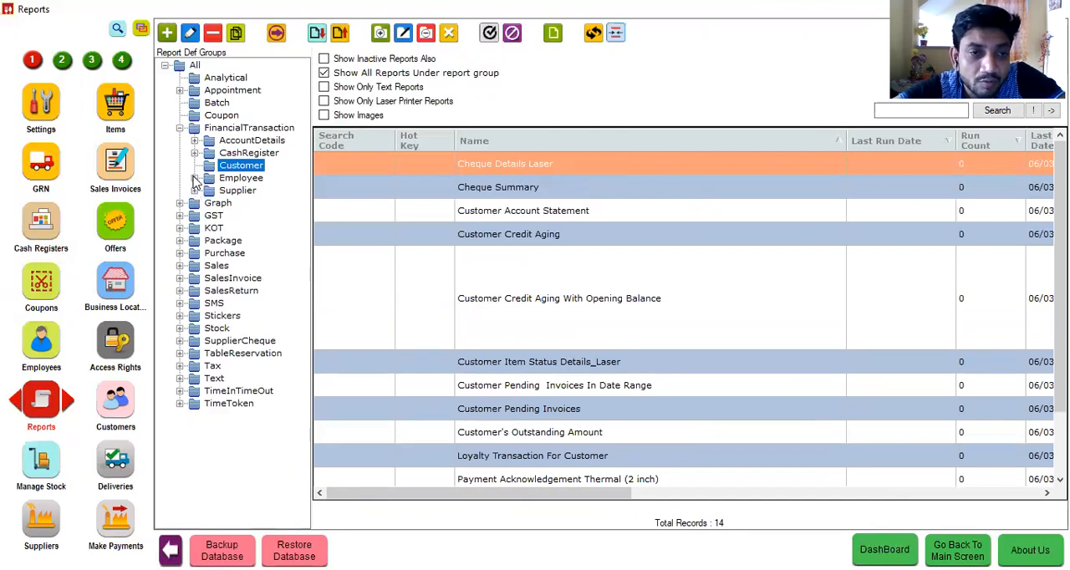
pyautogui.click(193, 178)
pyautogui.click(194, 191)
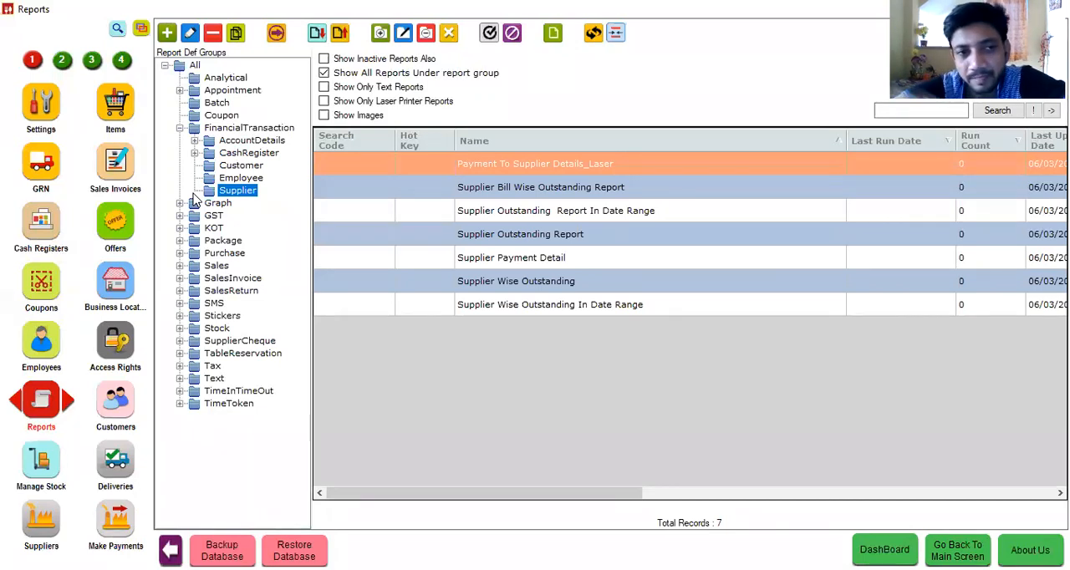
pyautogui.click(178, 205)
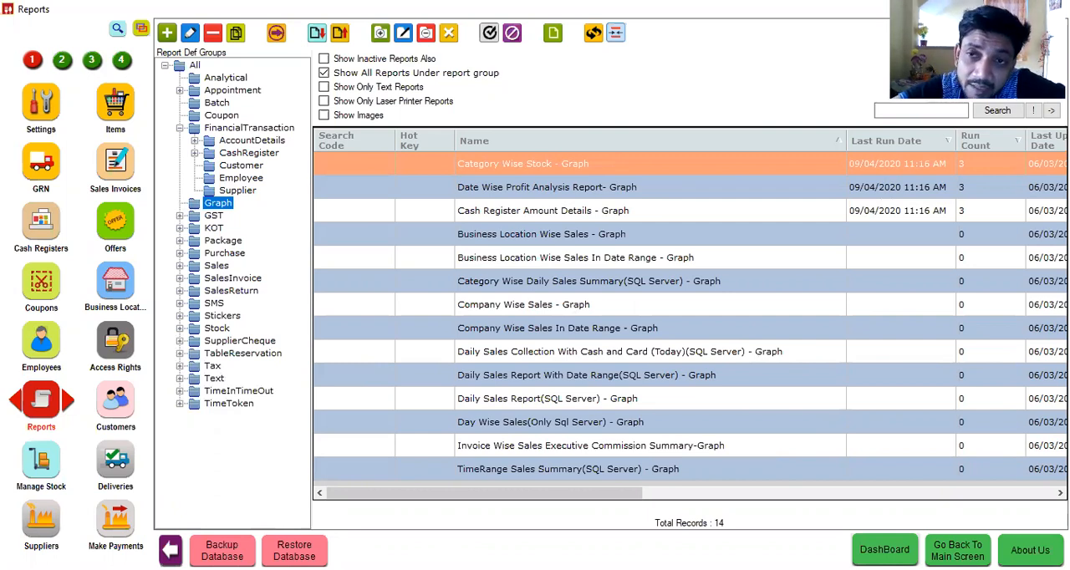
# Step: Set the Category Wise Stock graph on the dashboard to full width, inspect the enlarged chart, and close the dashboard
pyautogui.click(885, 549)
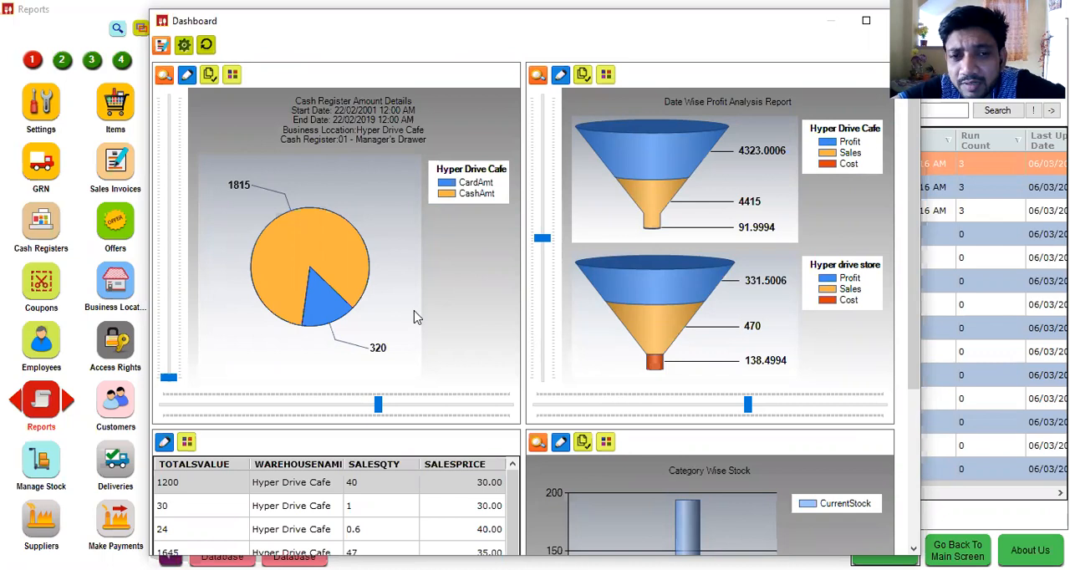
pyautogui.moveTo(317, 278)
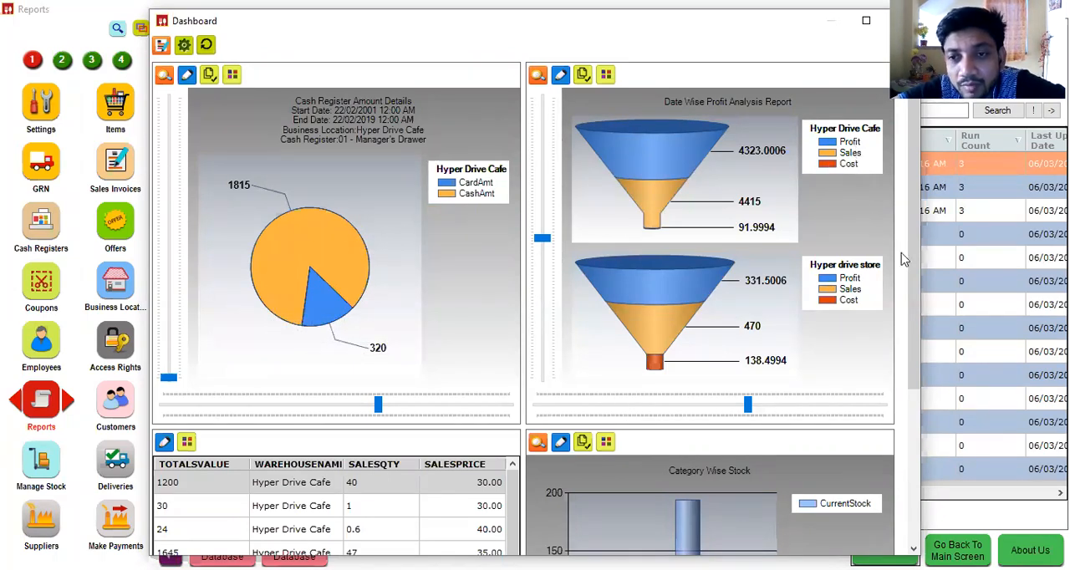
pyautogui.moveTo(917, 287); pyautogui.dragTo(928, 430)
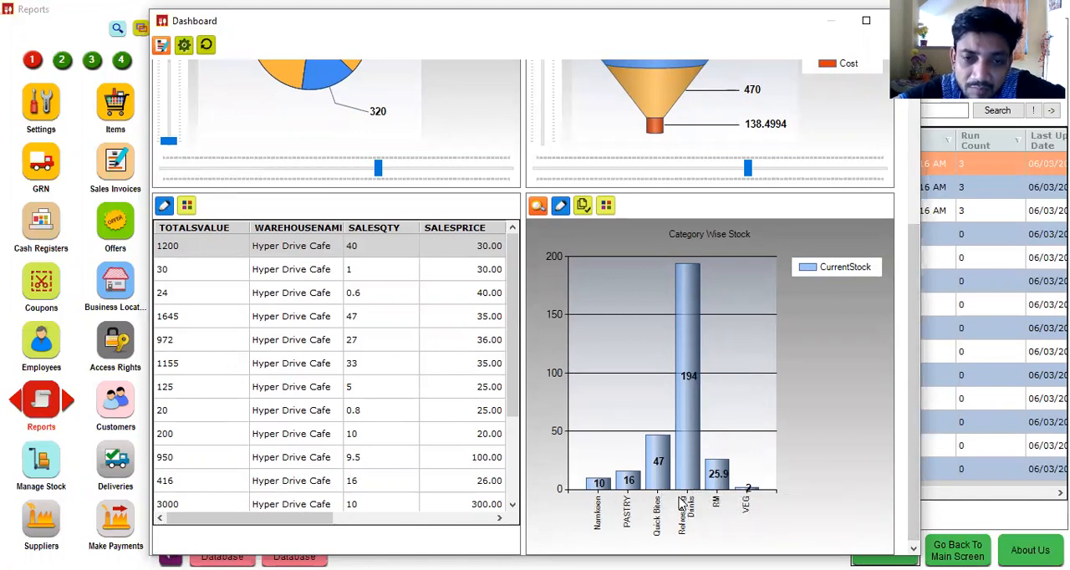
pyautogui.click(606, 206)
pyautogui.click(507, 325)
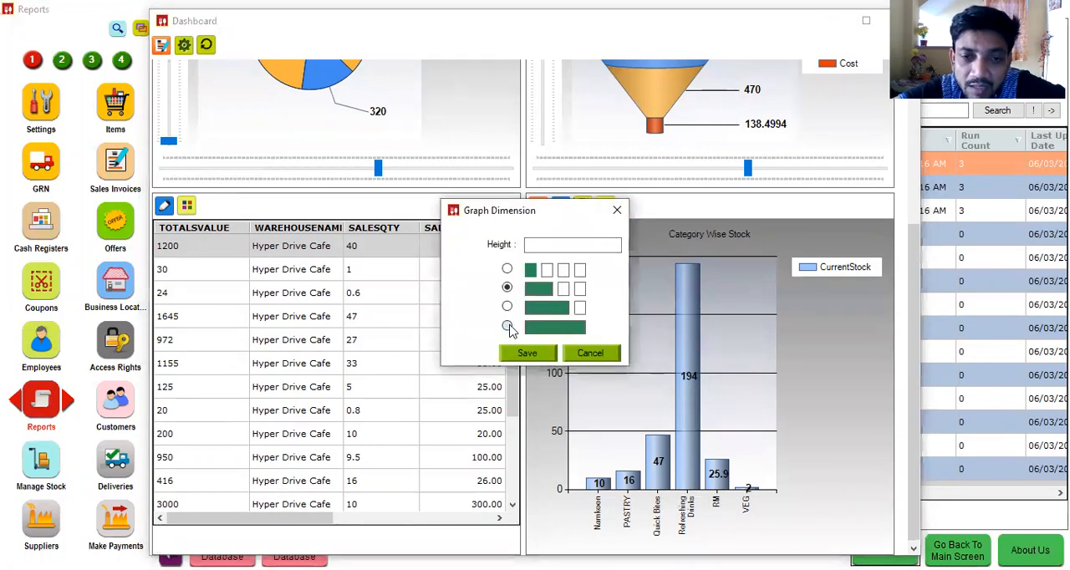
pyautogui.click(535, 354)
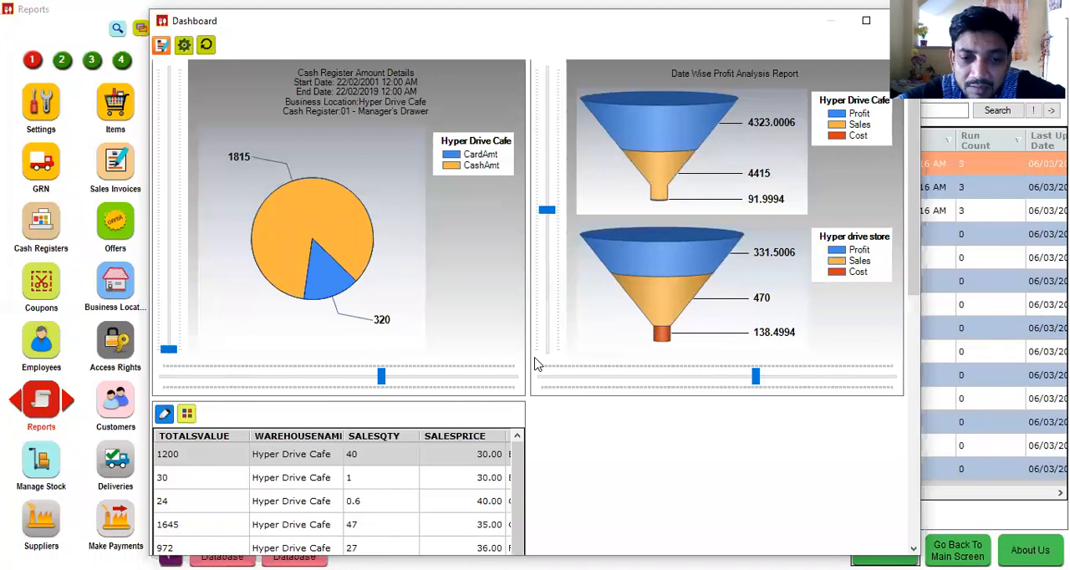
pyautogui.moveTo(910, 239); pyautogui.dragTo(932, 503)
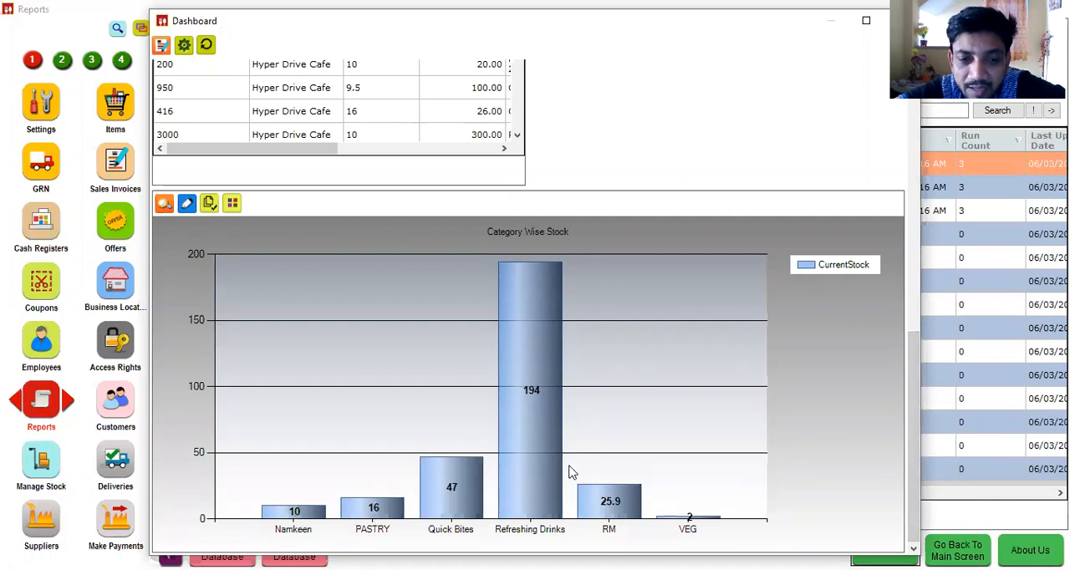
pyautogui.moveTo(521, 388)
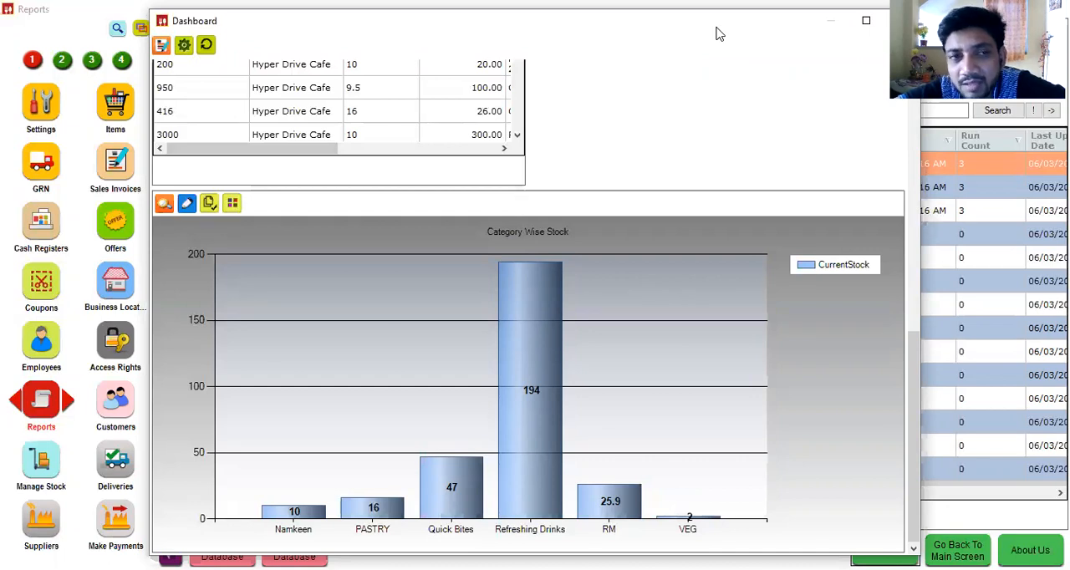
pyautogui.click(898, 20)
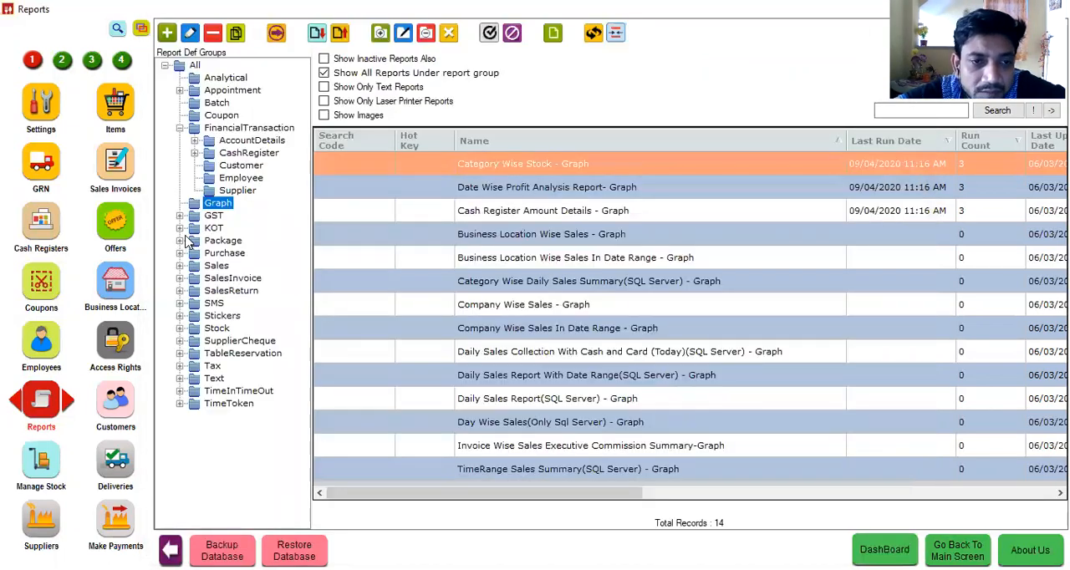
# Step: Examine the reports in the KOT, Package, Purchase and Sales groups, including the Purchase subgroup and the Sales group's Item subgroup
pyautogui.click(213, 227)
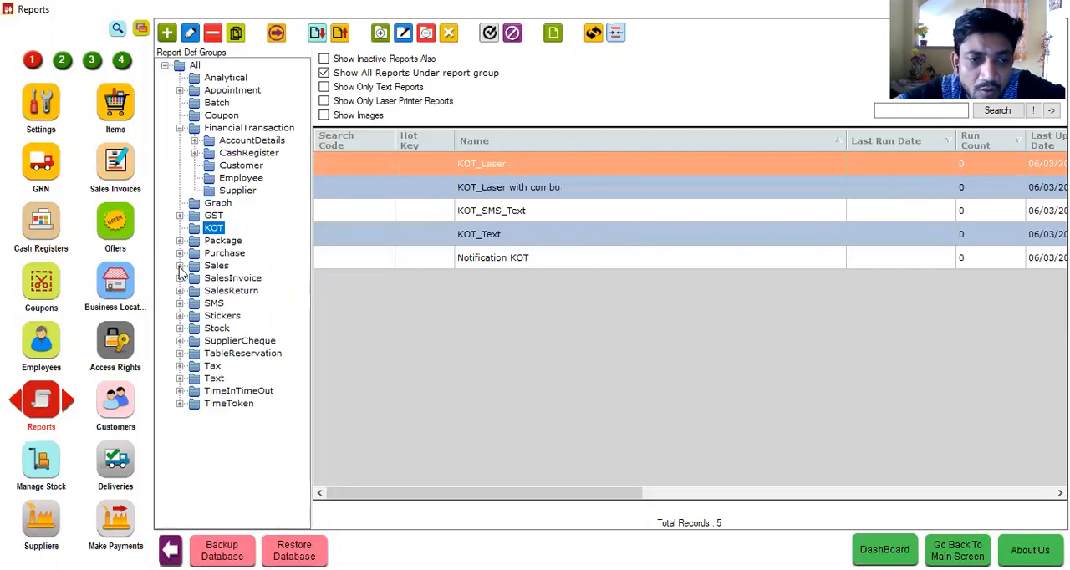
pyautogui.click(186, 240)
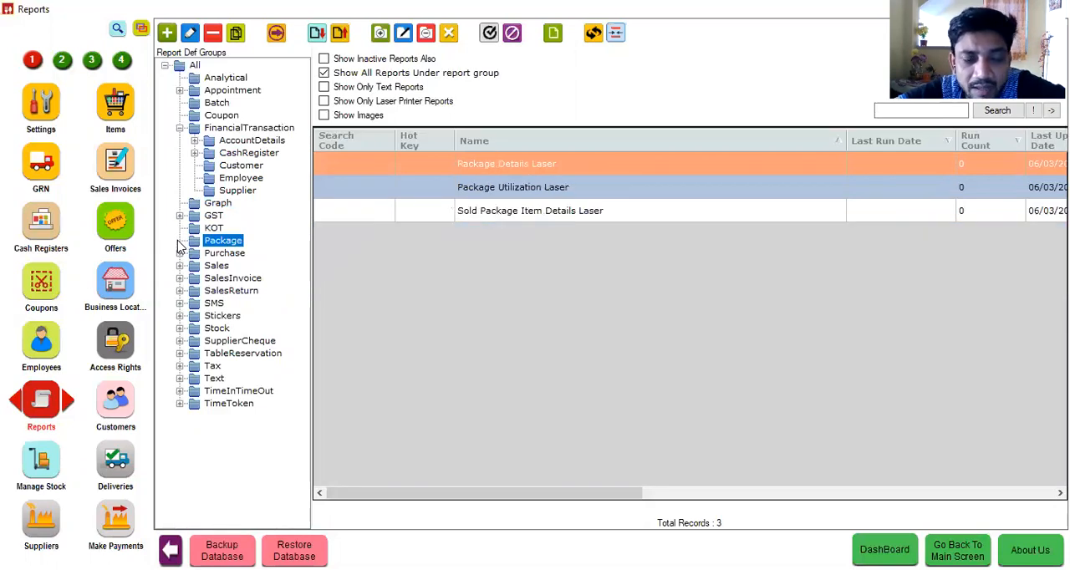
pyautogui.click(180, 254)
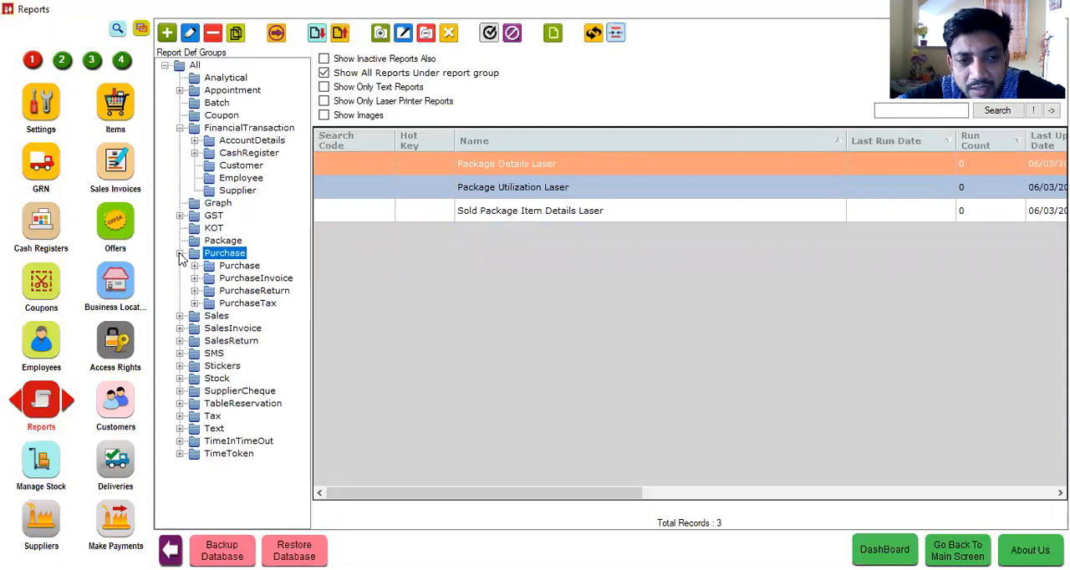
pyautogui.click(195, 267)
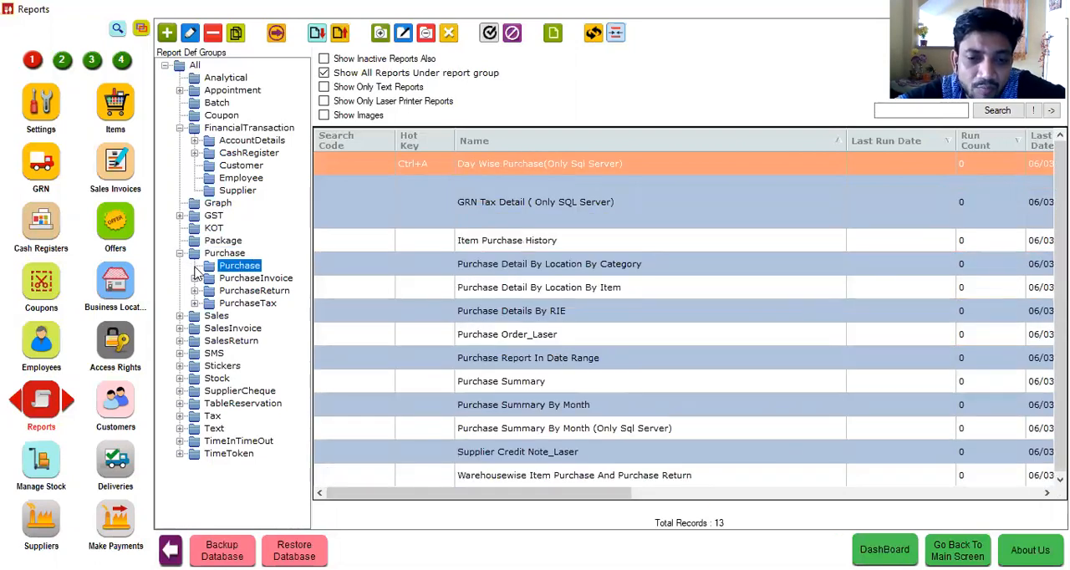
pyautogui.click(179, 317)
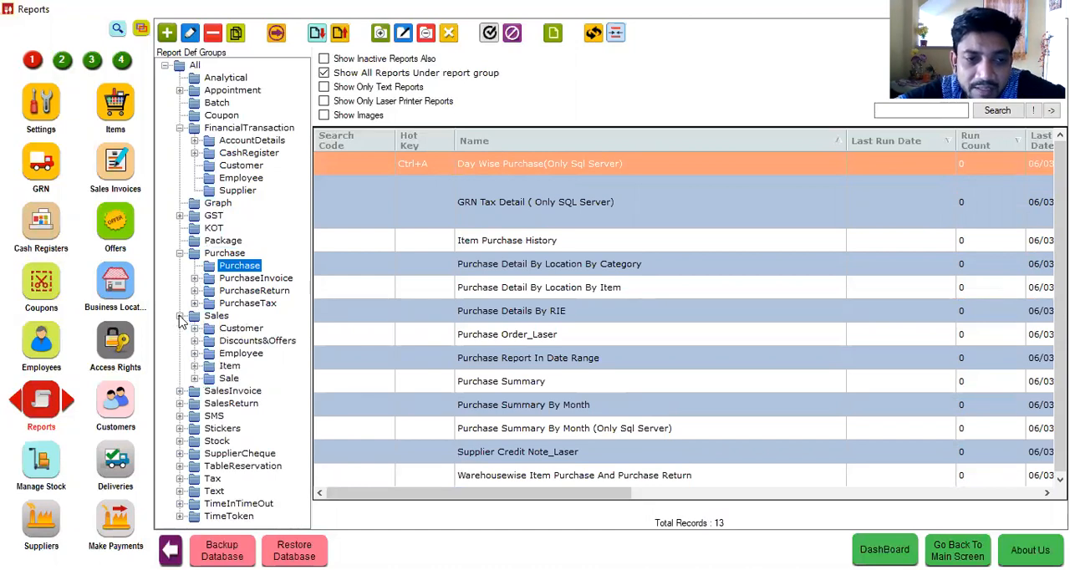
pyautogui.click(201, 316)
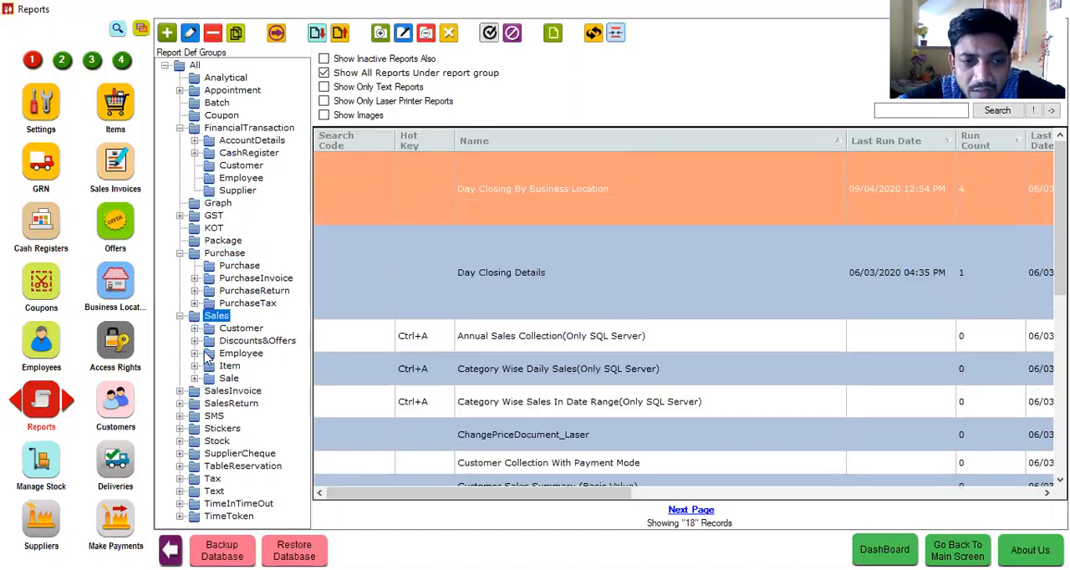
pyautogui.click(197, 367)
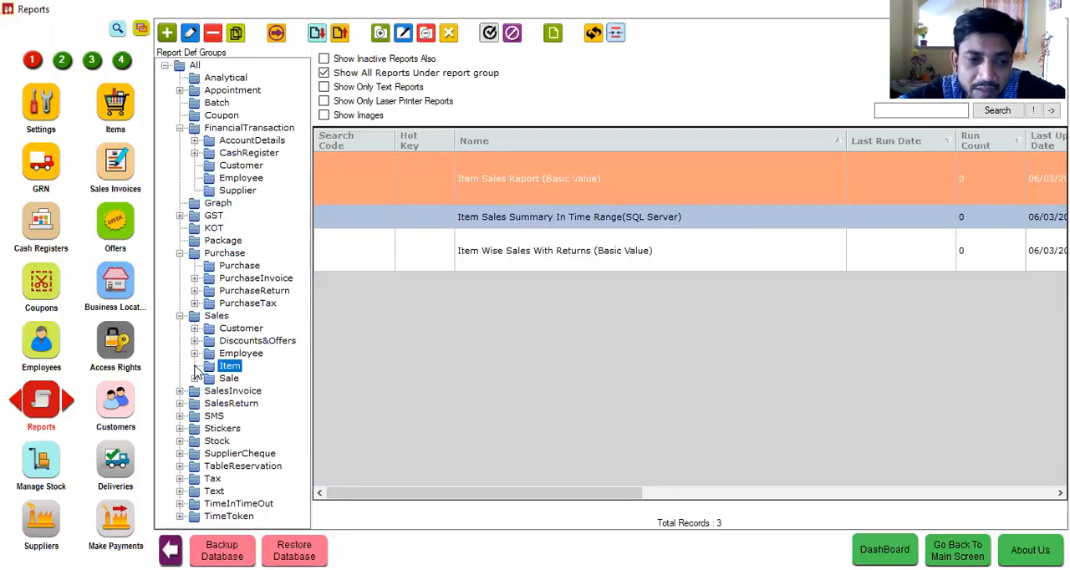
pyautogui.click(180, 318)
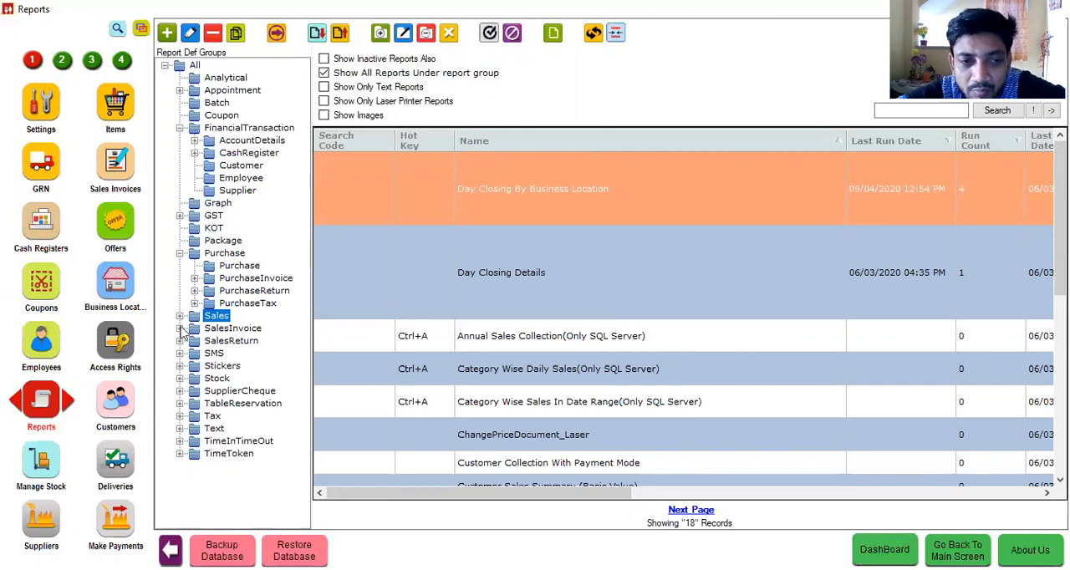
# Step: Examine the reports in the SalesInvoice, SalesReturn, SMS and Stock groups, including the Reorder and Stock subgroups
pyautogui.click(179, 329)
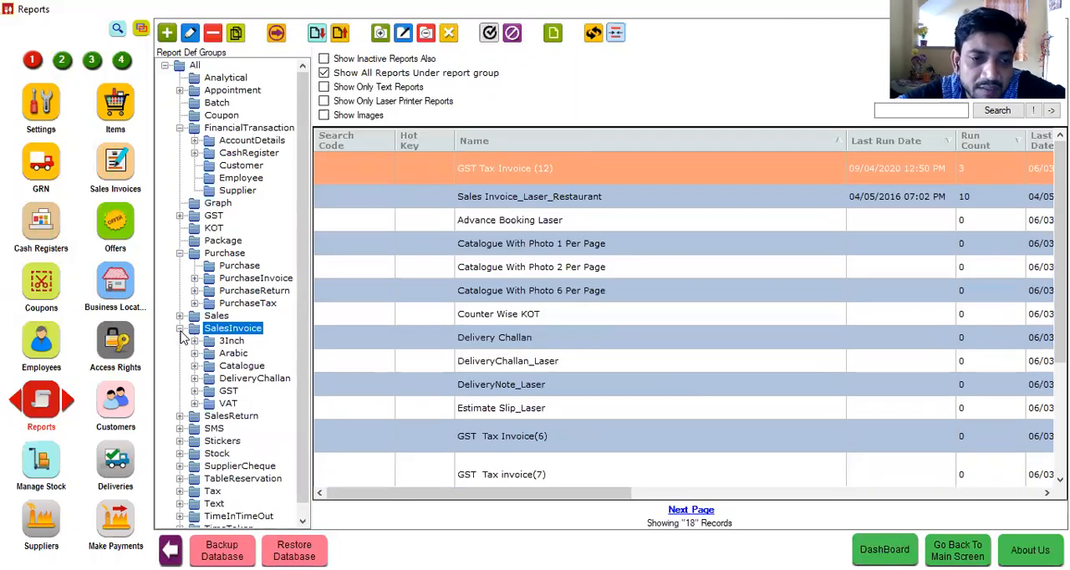
pyautogui.click(180, 329)
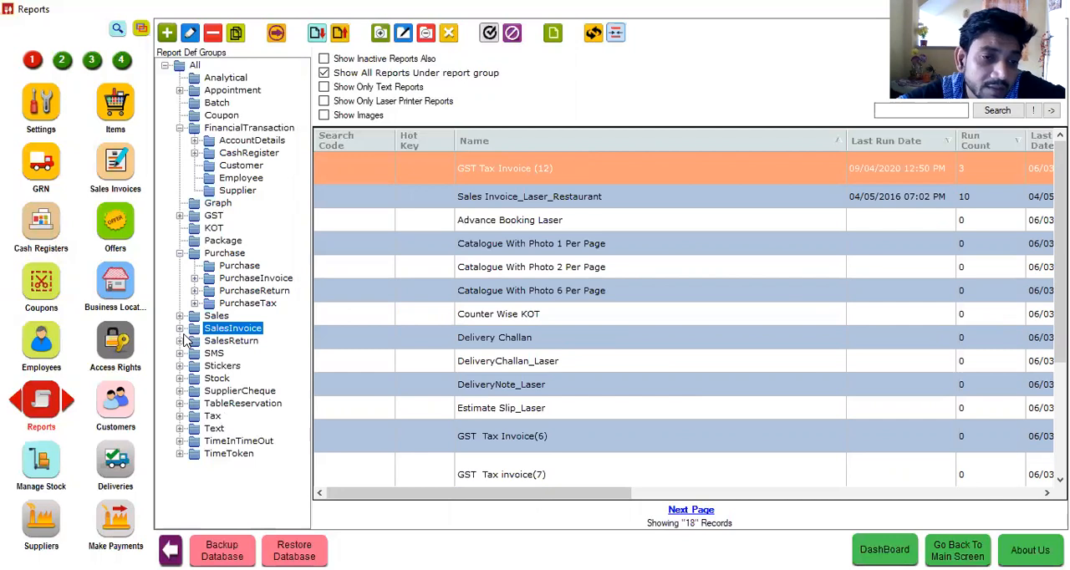
pyautogui.click(179, 342)
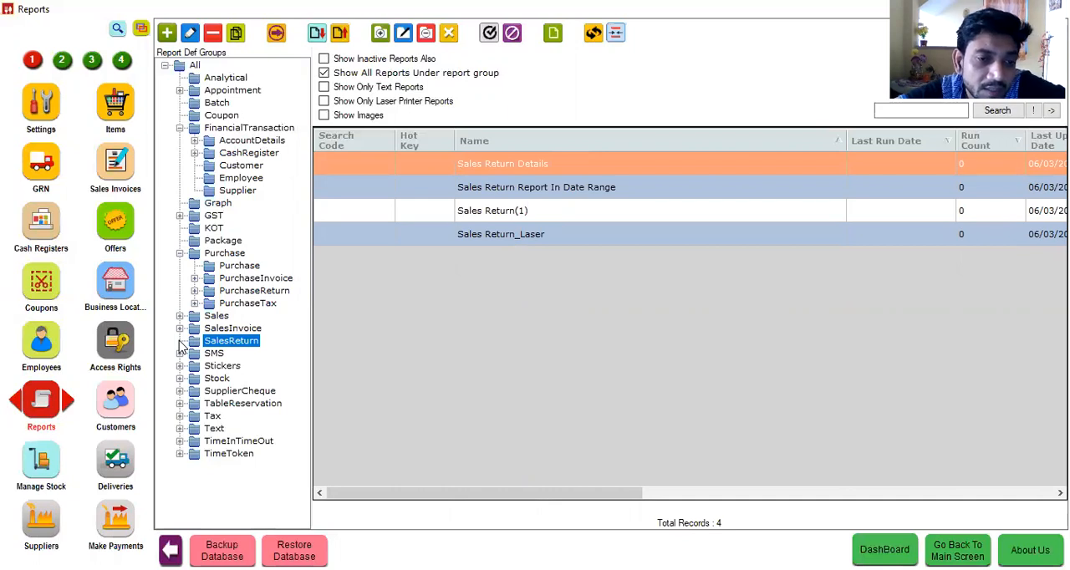
pyautogui.click(180, 354)
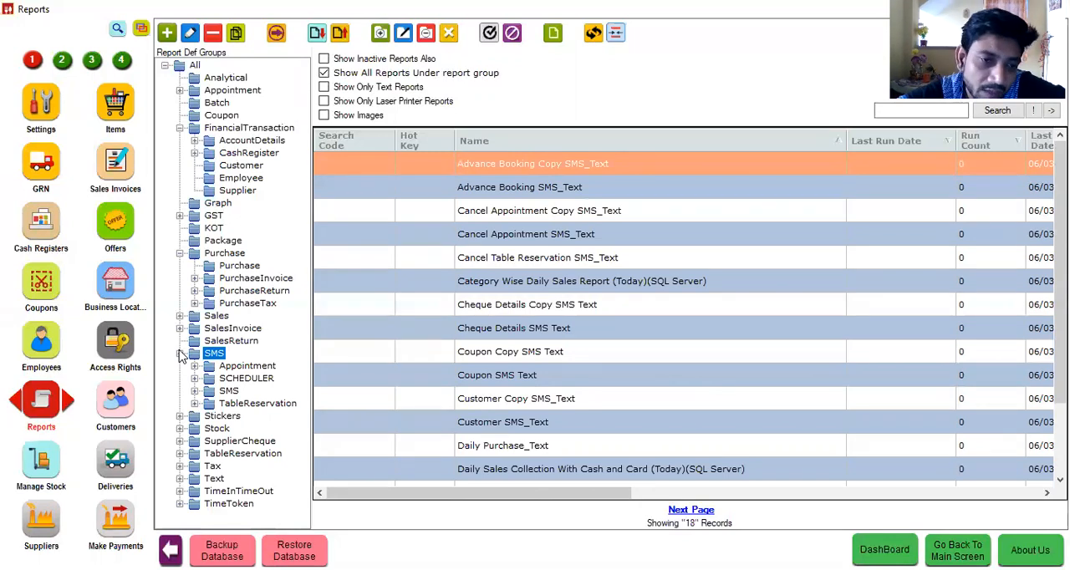
pyautogui.click(181, 430)
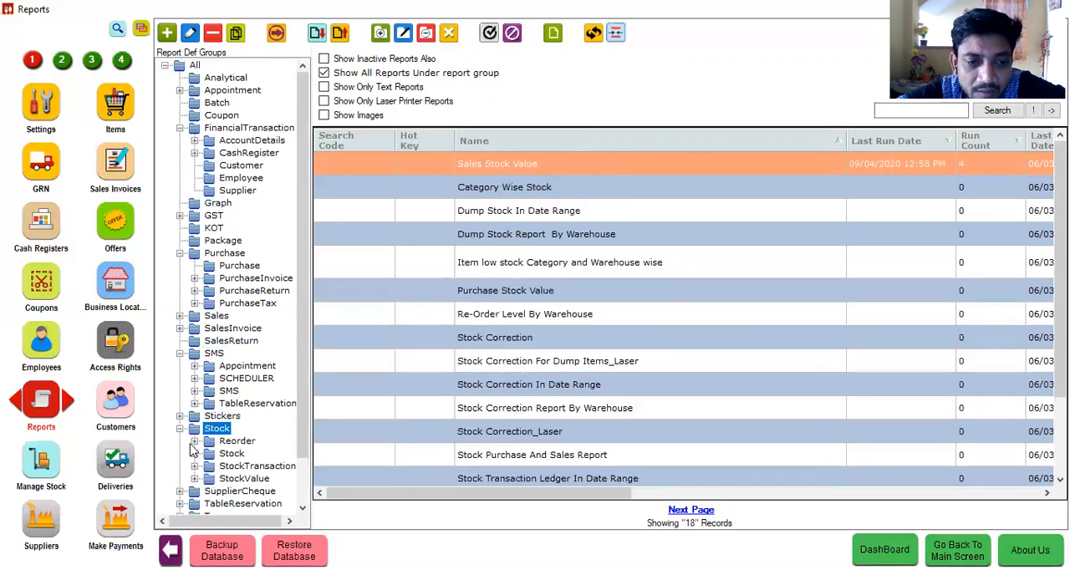
pyautogui.click(197, 444)
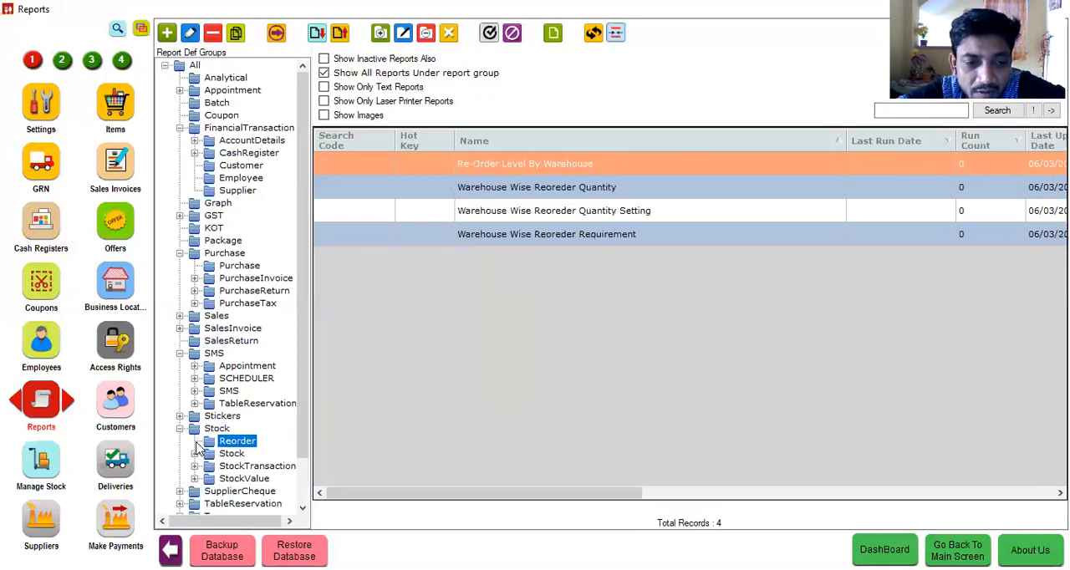
pyautogui.click(200, 457)
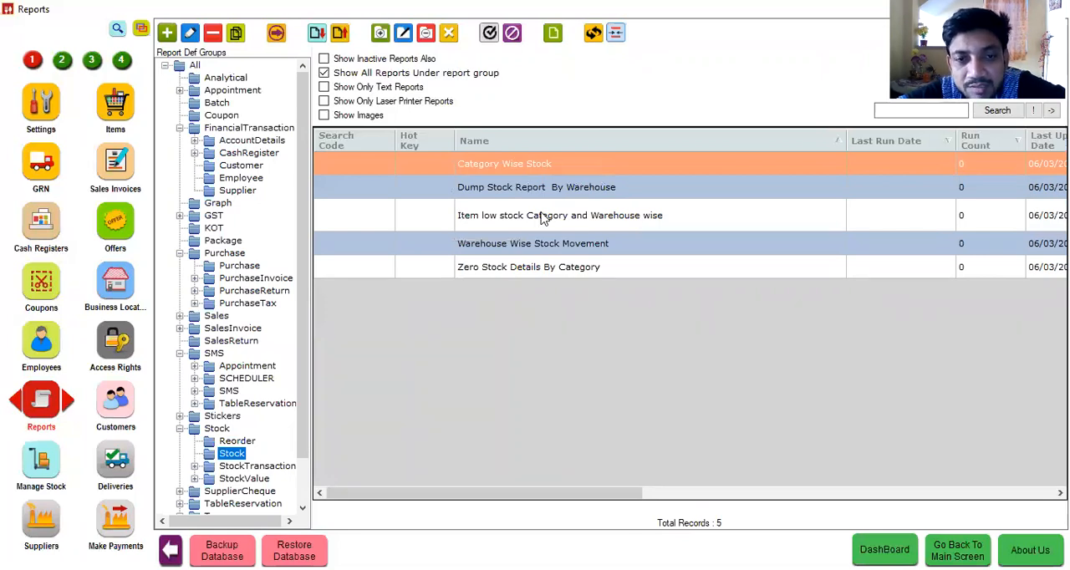
# Step: Preview the Warehouse Wise Stock Movement report for the Hyper Drive Cafe warehouse on 09/04/2020, and close the preview
pyautogui.click(526, 246)
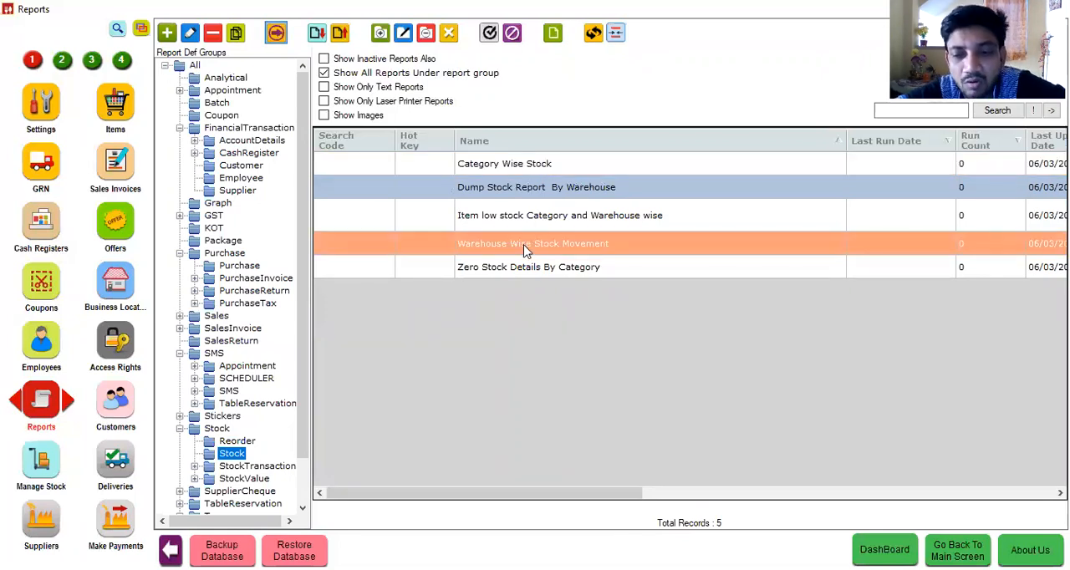
pyautogui.doubleClick(526, 246)
pyautogui.click(468, 349)
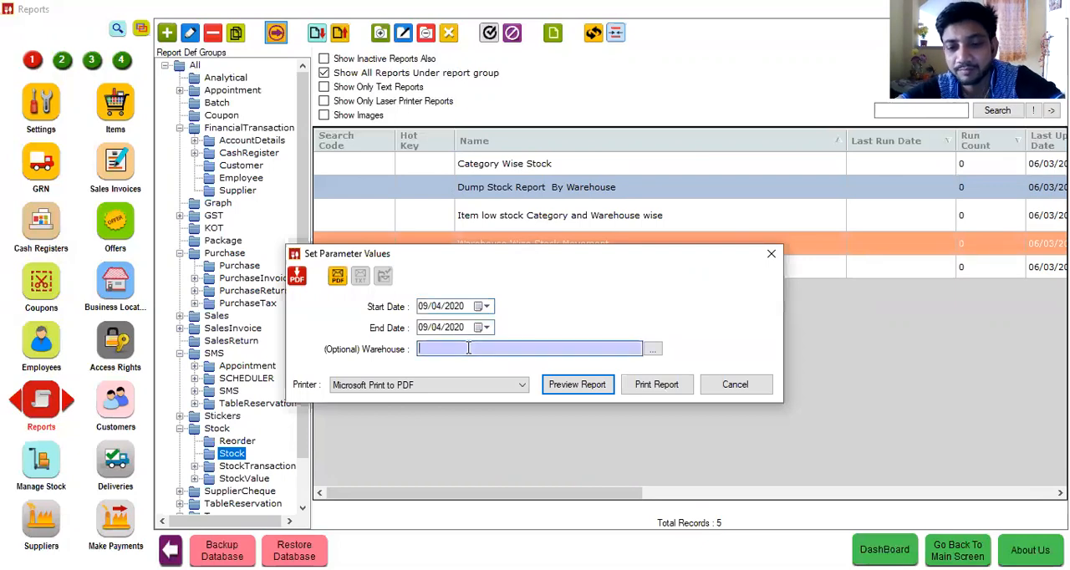
pyautogui.press('Down')
pyautogui.press('Return')
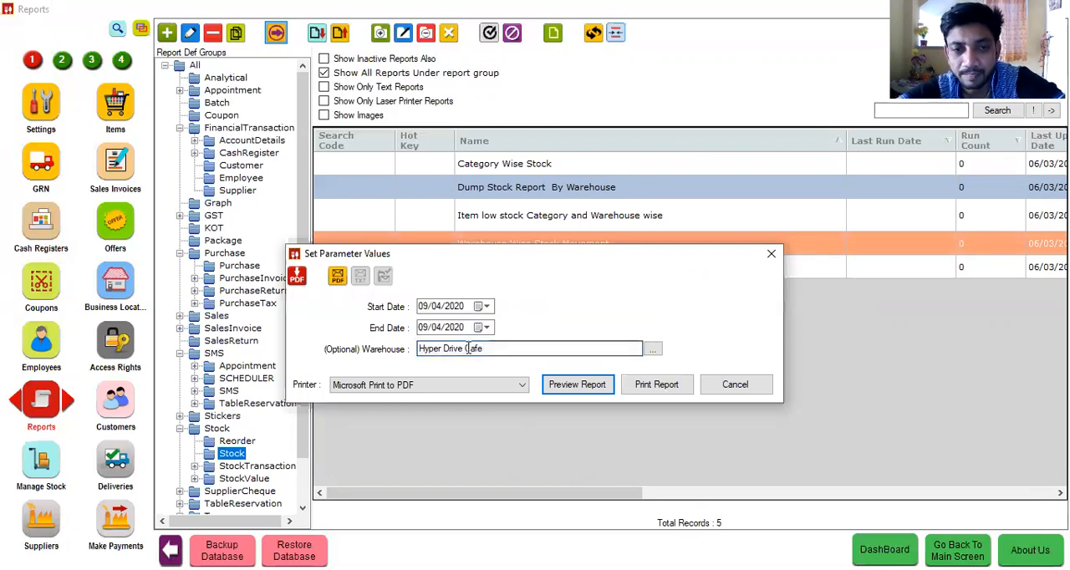
pyautogui.click(565, 394)
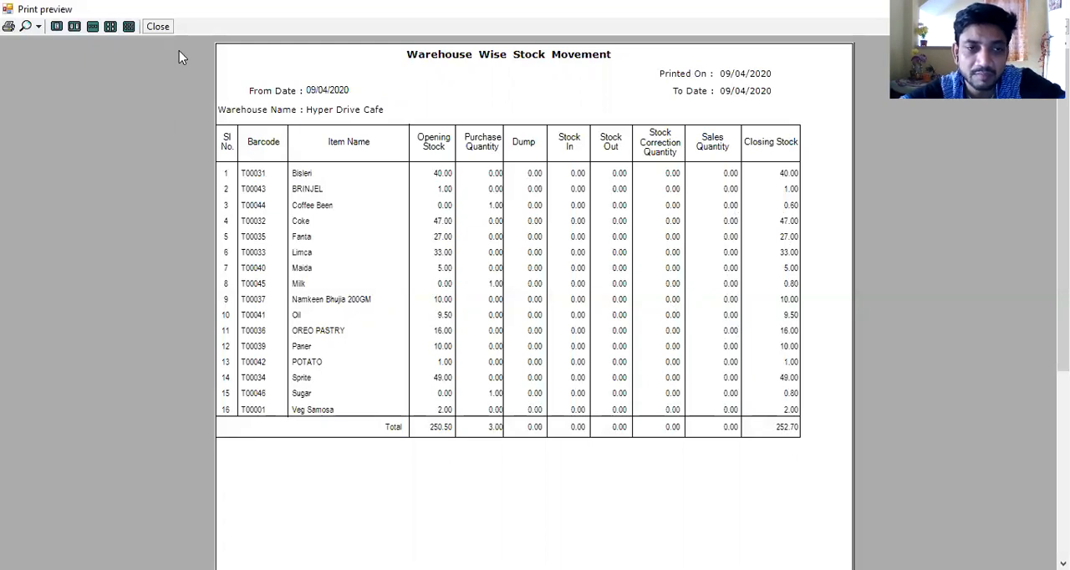
pyautogui.click(159, 27)
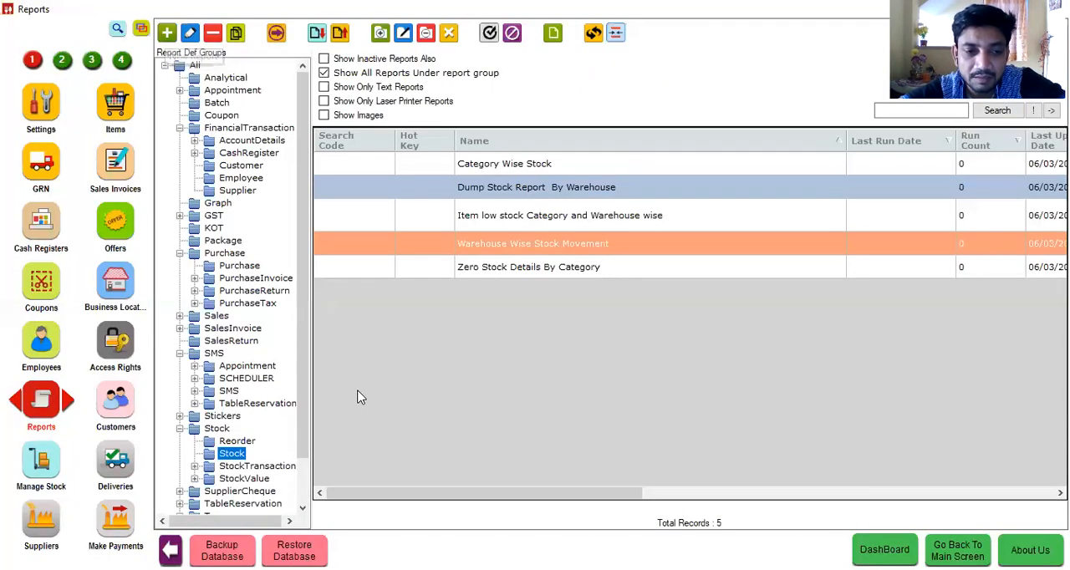
# Step: Look through the reports in the StockValue and TimeInTimeOut groups, and return to the main billing screen
pyautogui.click(305, 475)
pyautogui.click(246, 432)
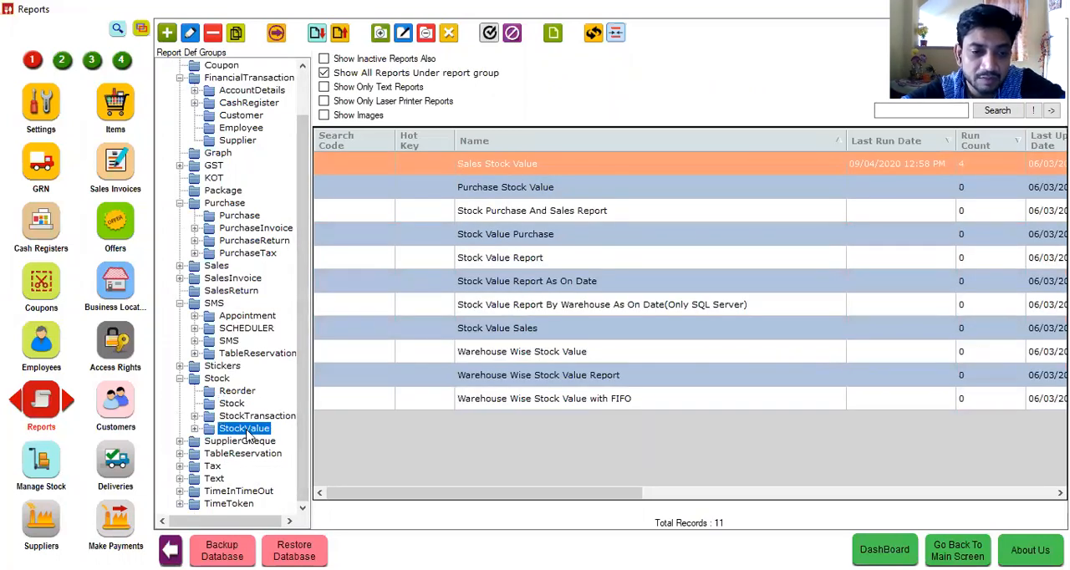
pyautogui.click(245, 493)
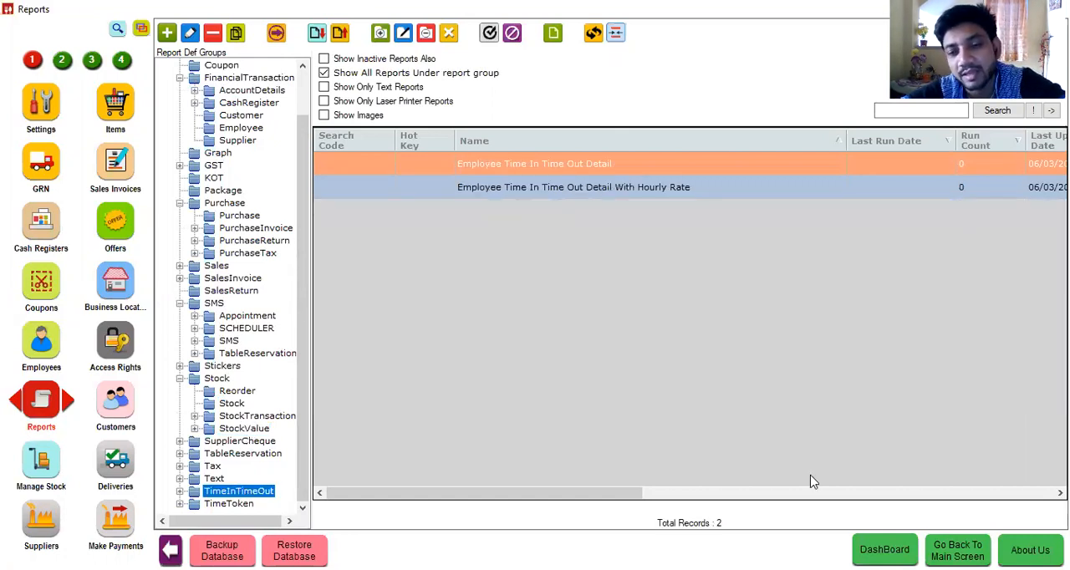
pyautogui.click(957, 551)
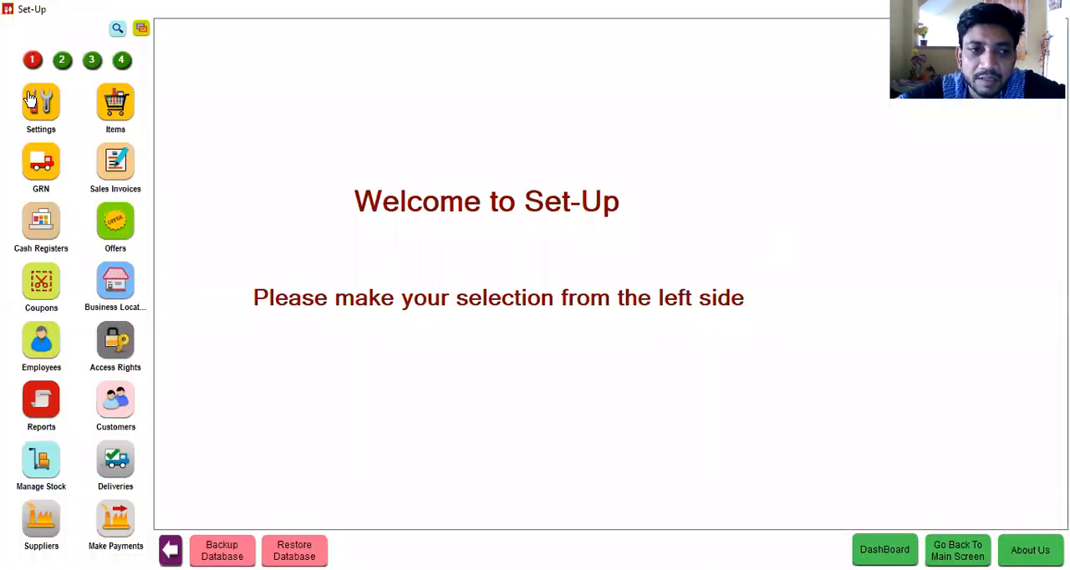
# Step: Disable QSR Mode in Button and Pictorial Billing Screen in the invoice screen settings, apply it, and restart the application
pyautogui.click(29, 99)
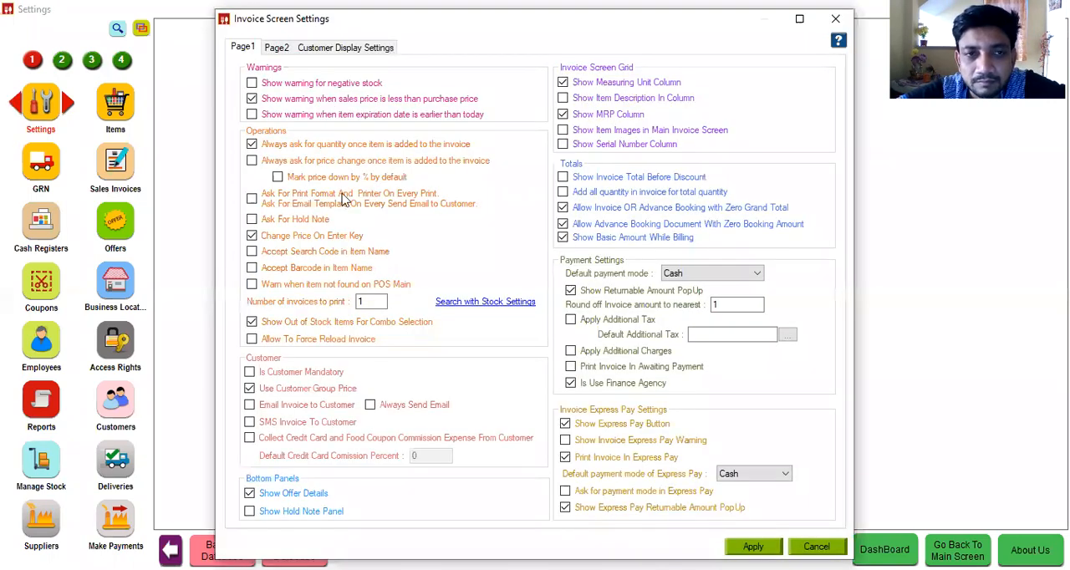
pyautogui.click(279, 47)
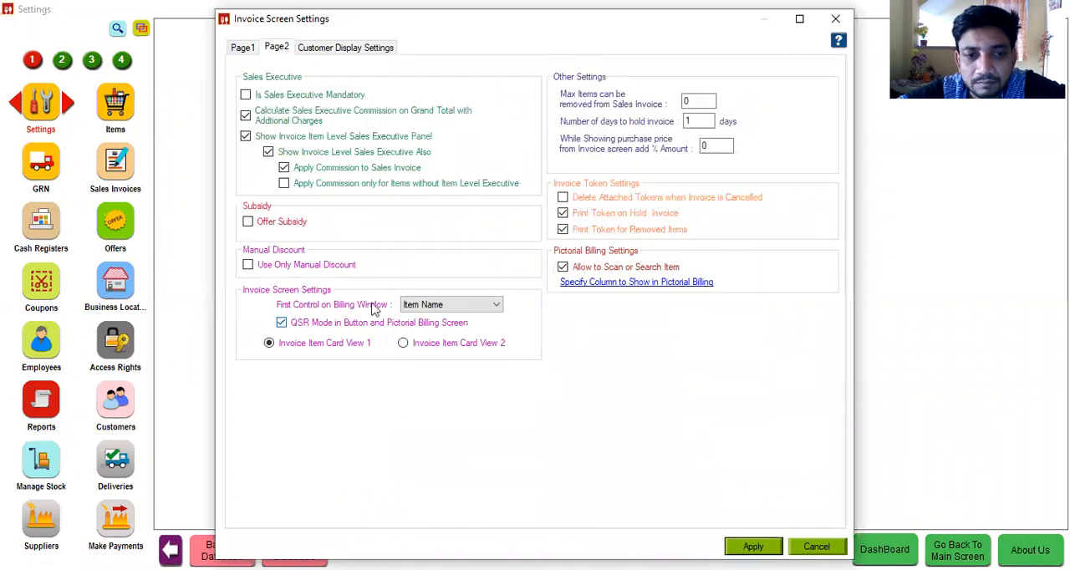
pyautogui.click(363, 324)
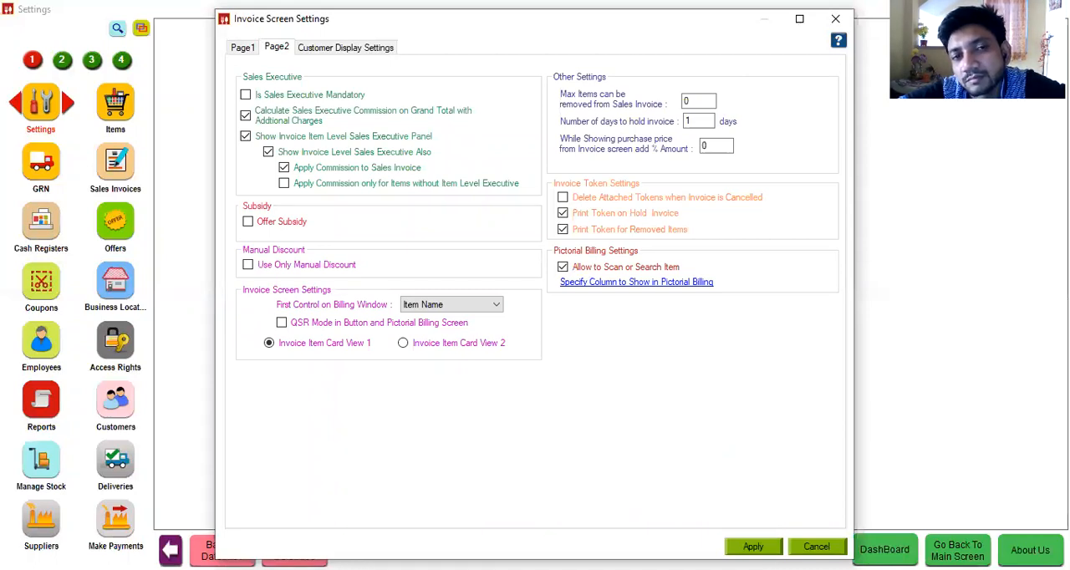
pyautogui.click(754, 547)
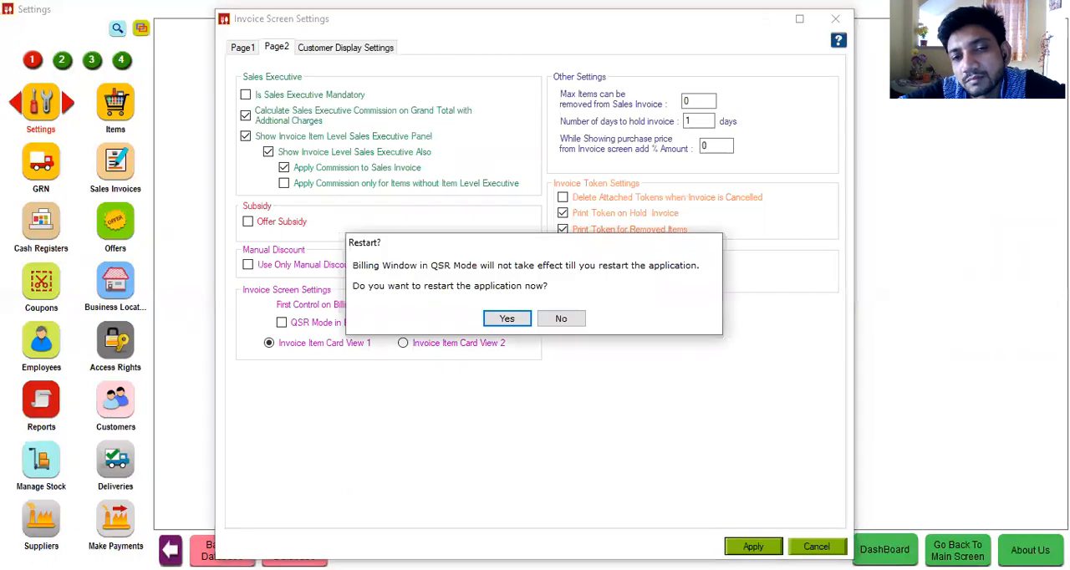
pyautogui.click(506, 320)
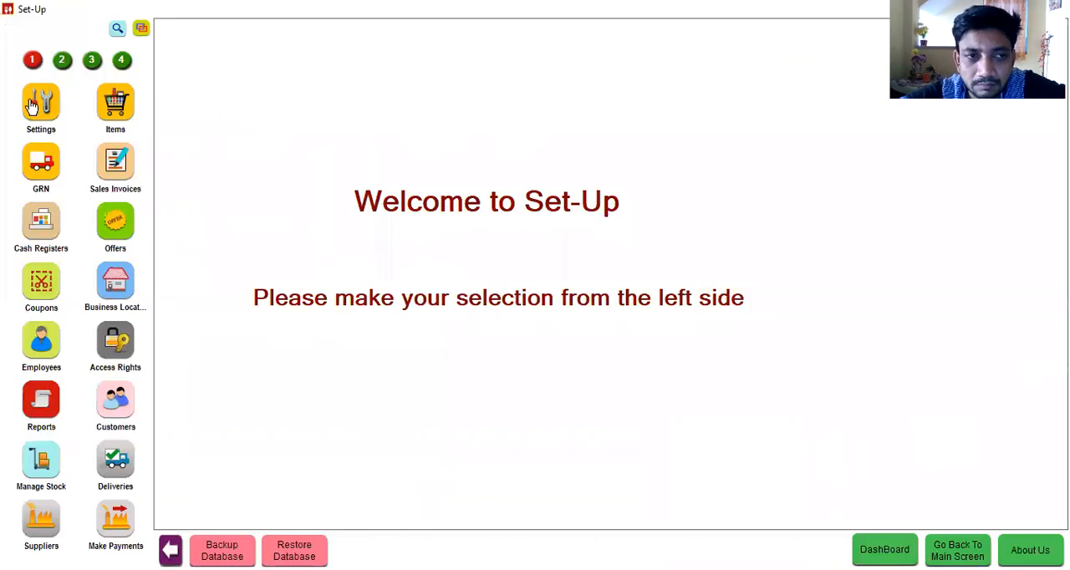
# Step: Try to switch the billing screen type to Buttons in the general settings, cancel the dialog, and return to the main screen
pyautogui.click(32, 110)
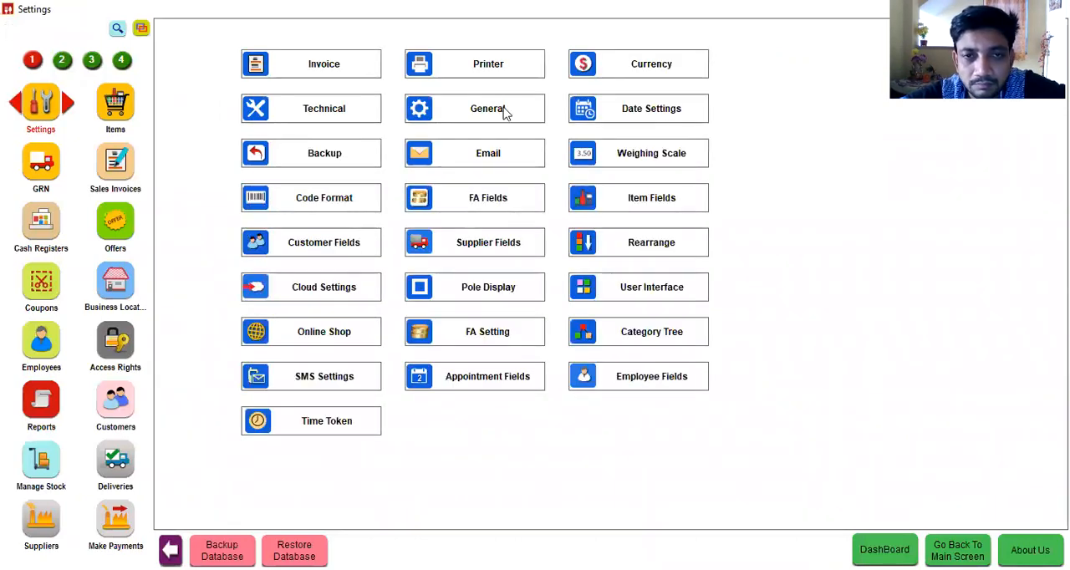
pyautogui.click(505, 112)
pyautogui.click(821, 102)
pyautogui.click(782, 135)
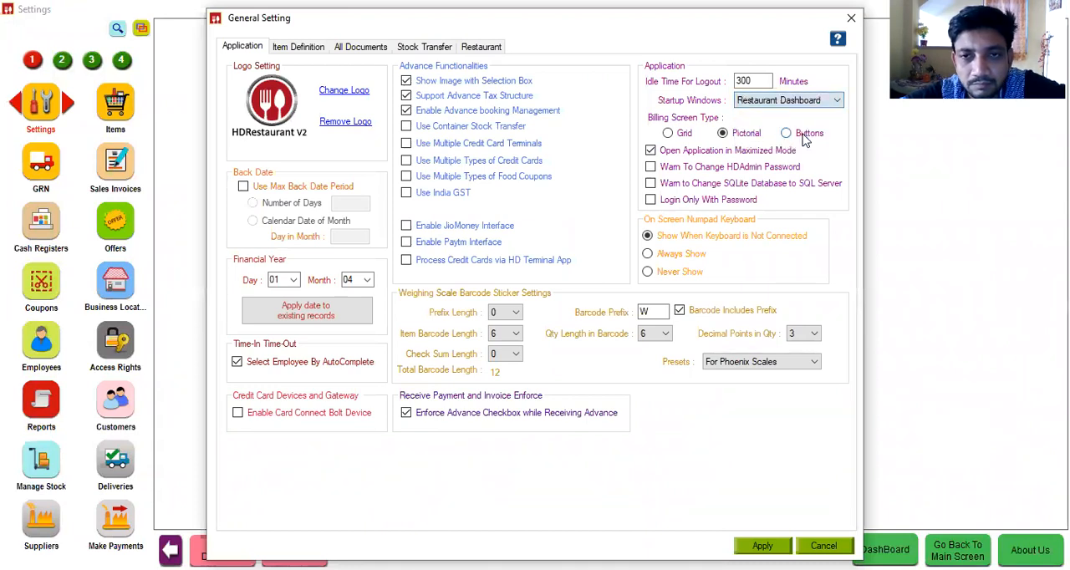
pyautogui.click(785, 134)
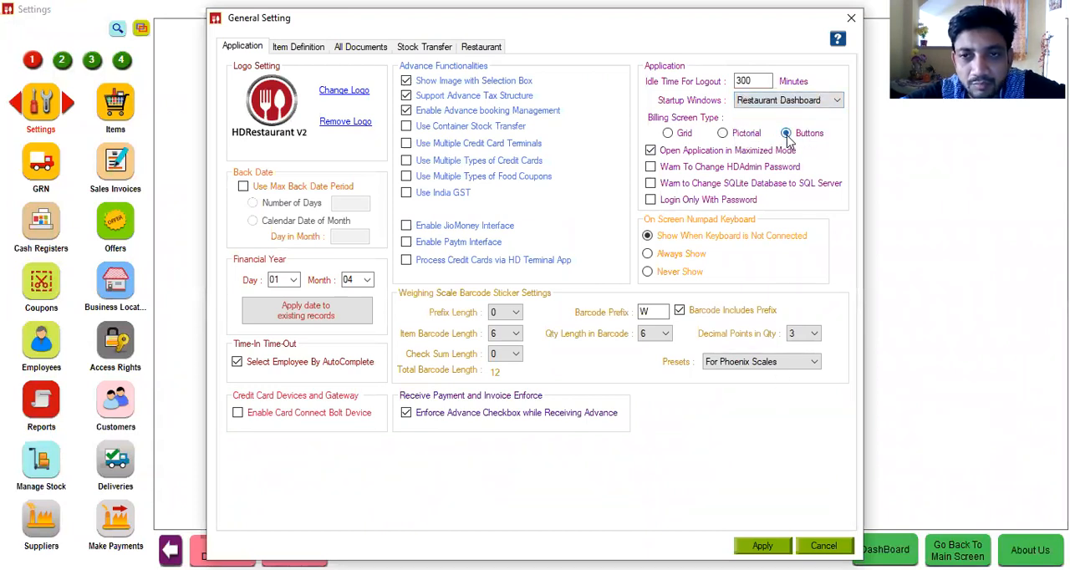
pyautogui.click(765, 540)
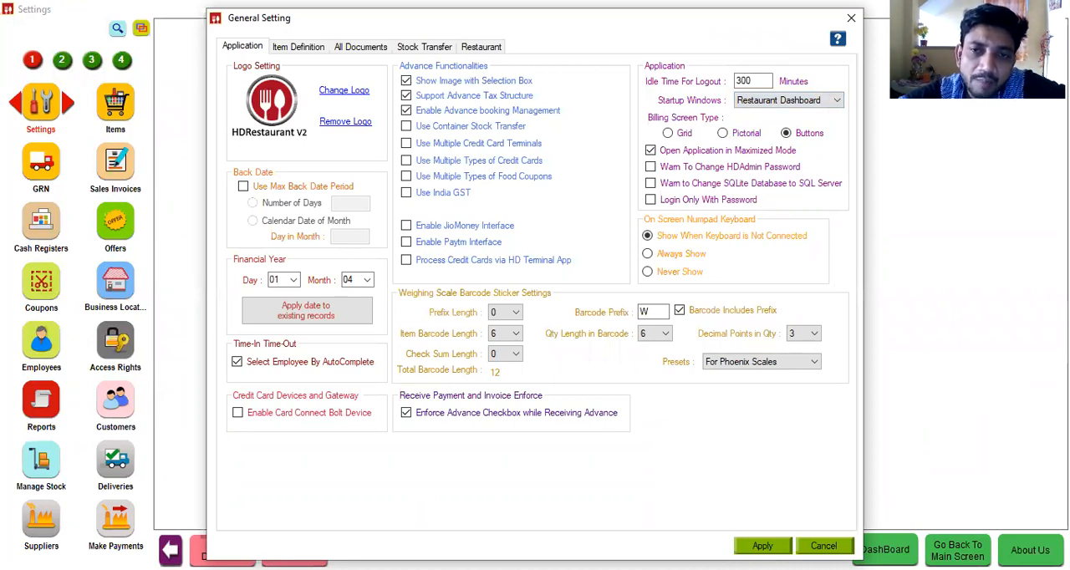
pyautogui.click(824, 545)
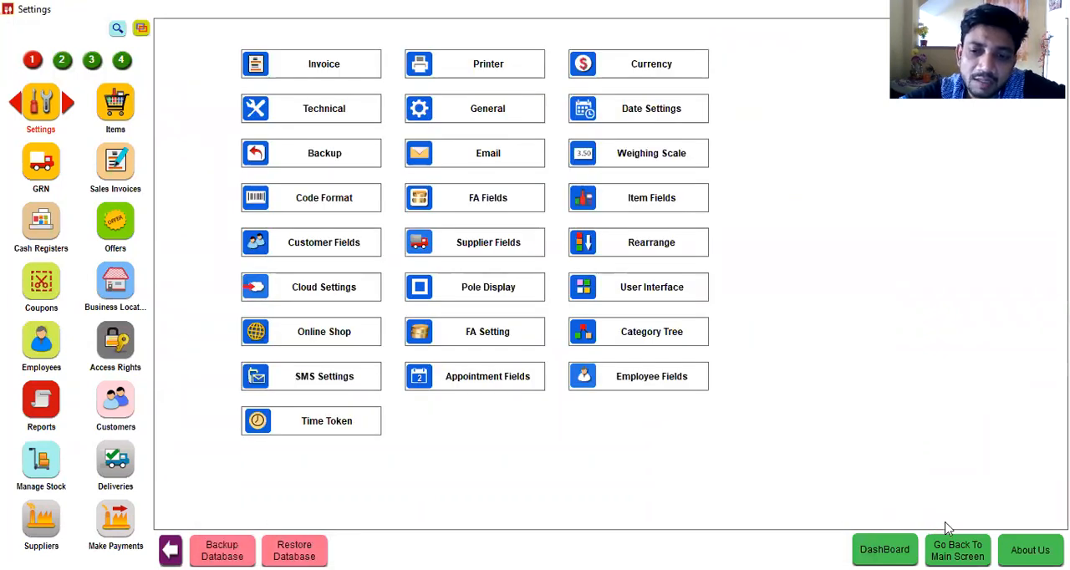
pyautogui.click(958, 550)
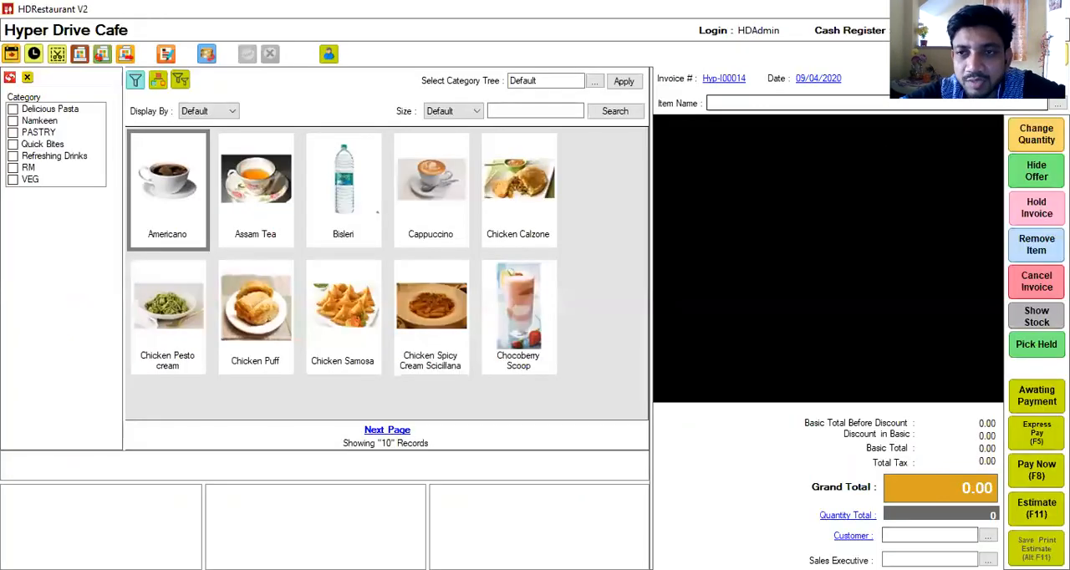
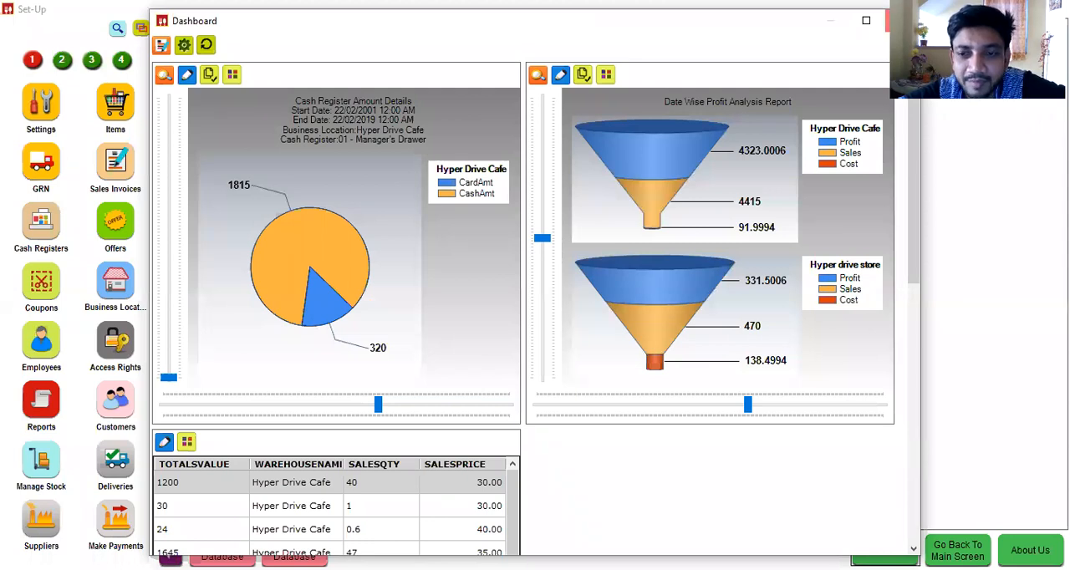
# Step: Close the dashboard, return to the main screen, and start a dine-in invoice for Table 02
pyautogui.click(902, 20)
pyautogui.click(1051, 10)
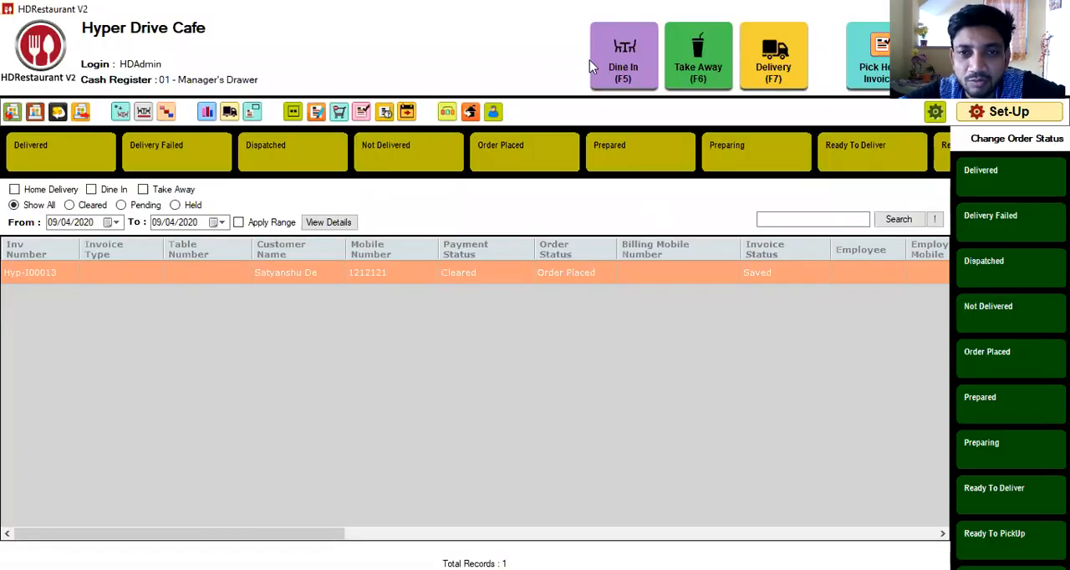
pyautogui.click(633, 69)
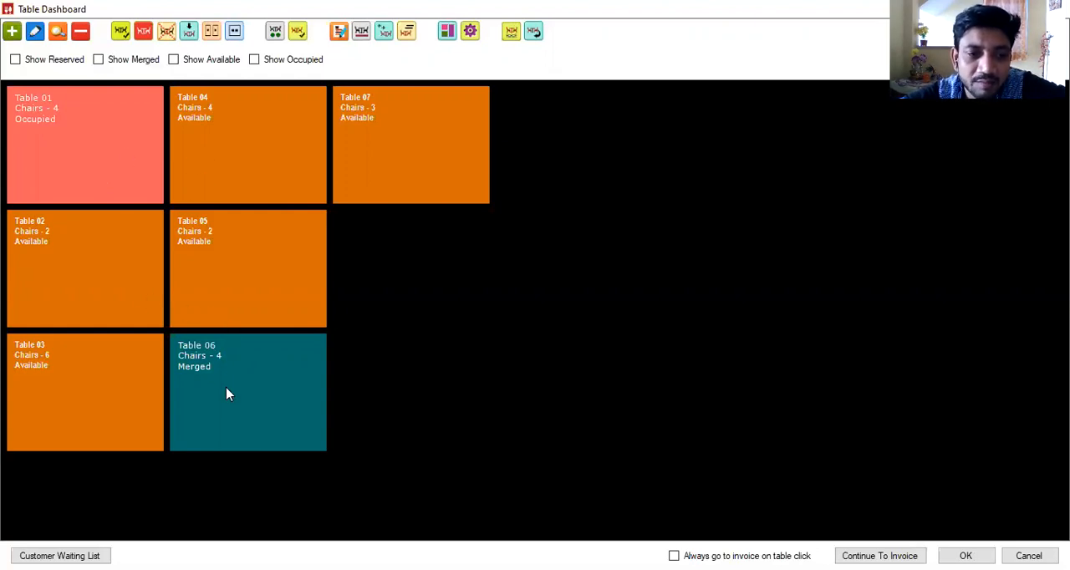
pyautogui.click(109, 299)
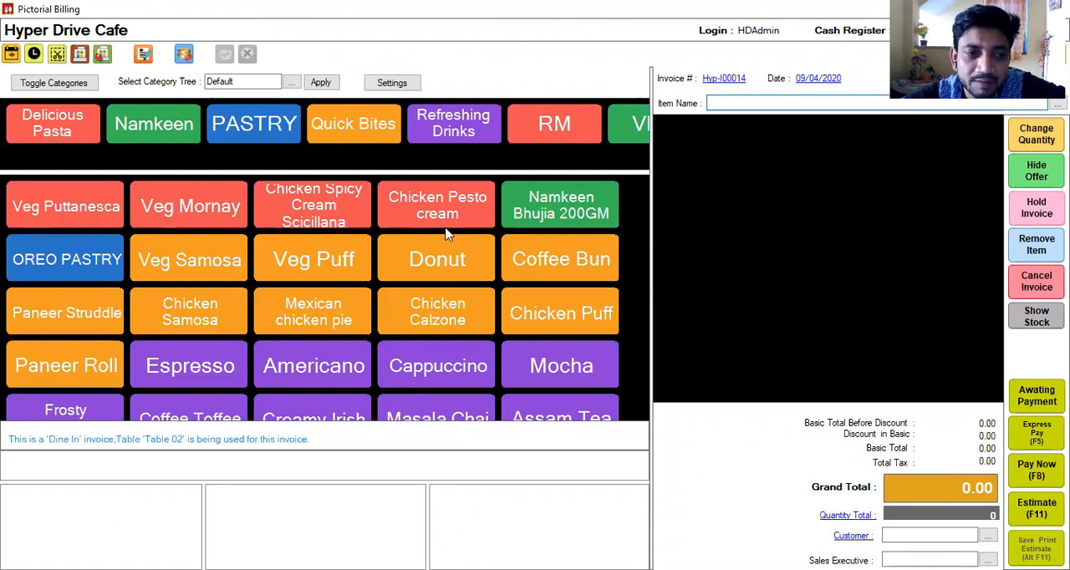
# Step: Add one Dulgona Coffee to the Table 02 invoice, save the order, and dismiss the KOT error
pyautogui.write('Dul')
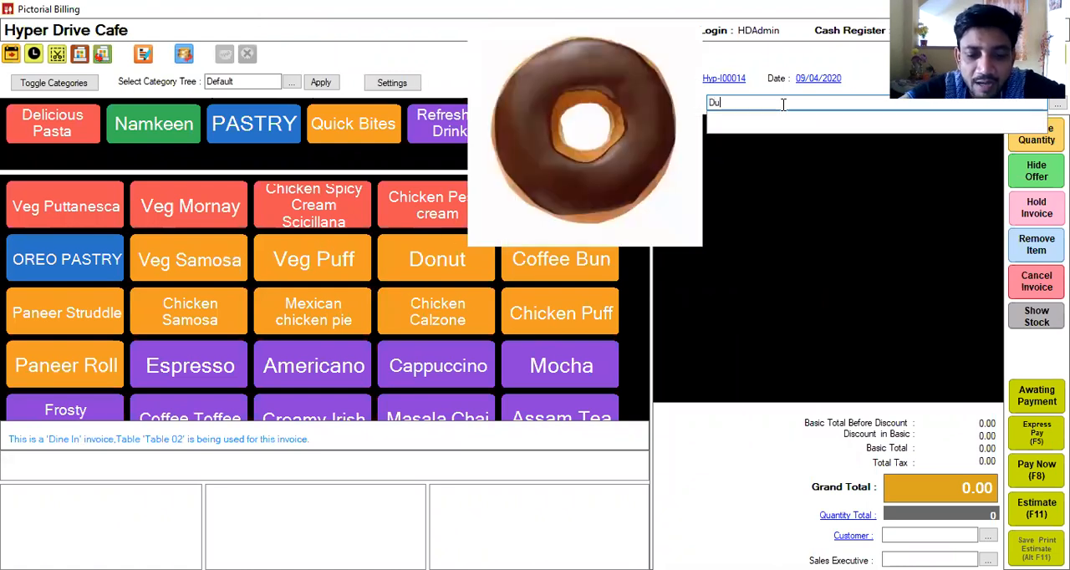
pyautogui.press('Return')
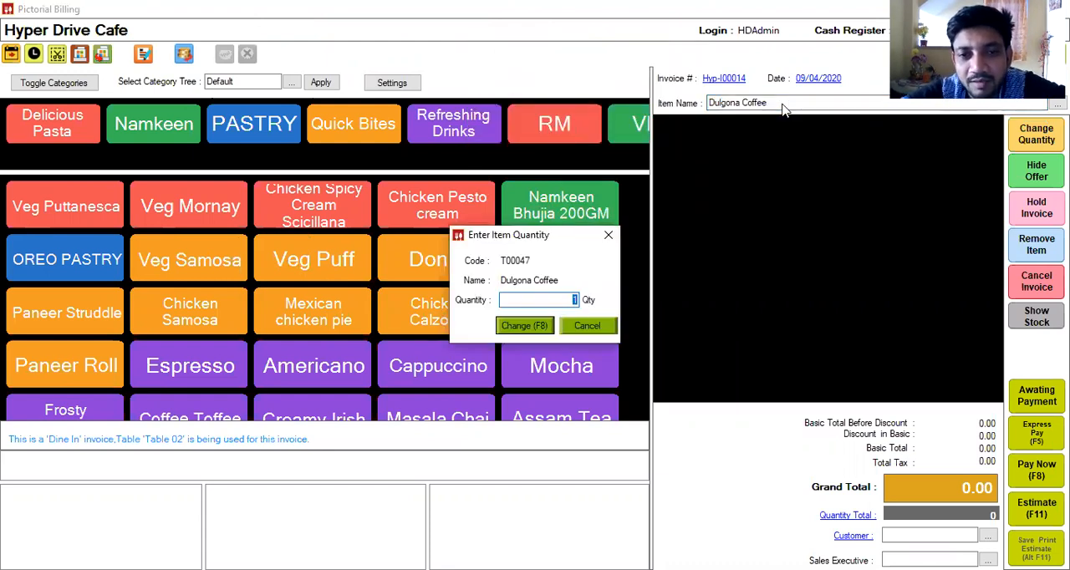
pyautogui.press('Return')
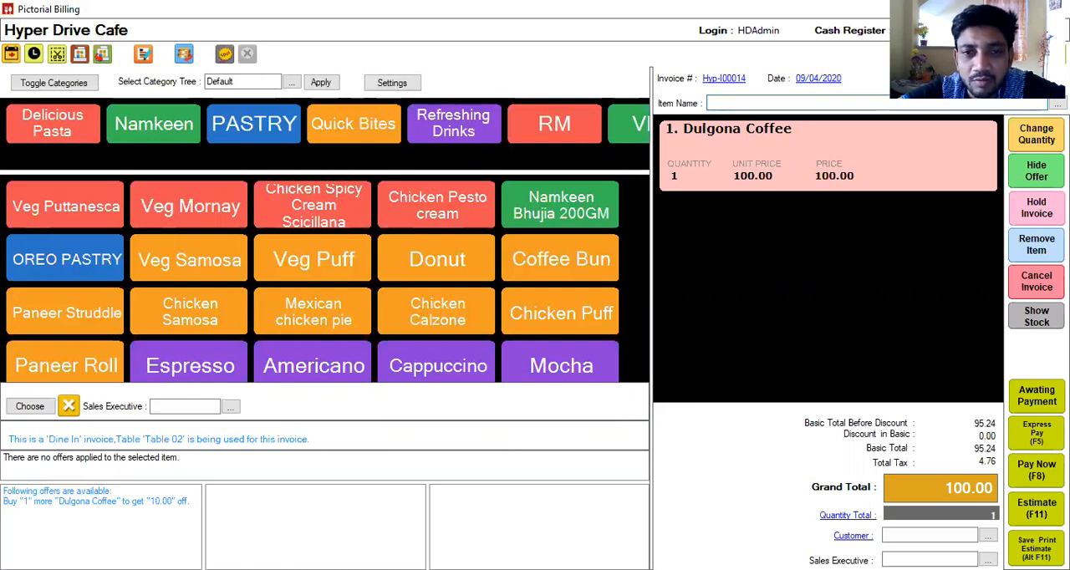
pyautogui.click(646, 232)
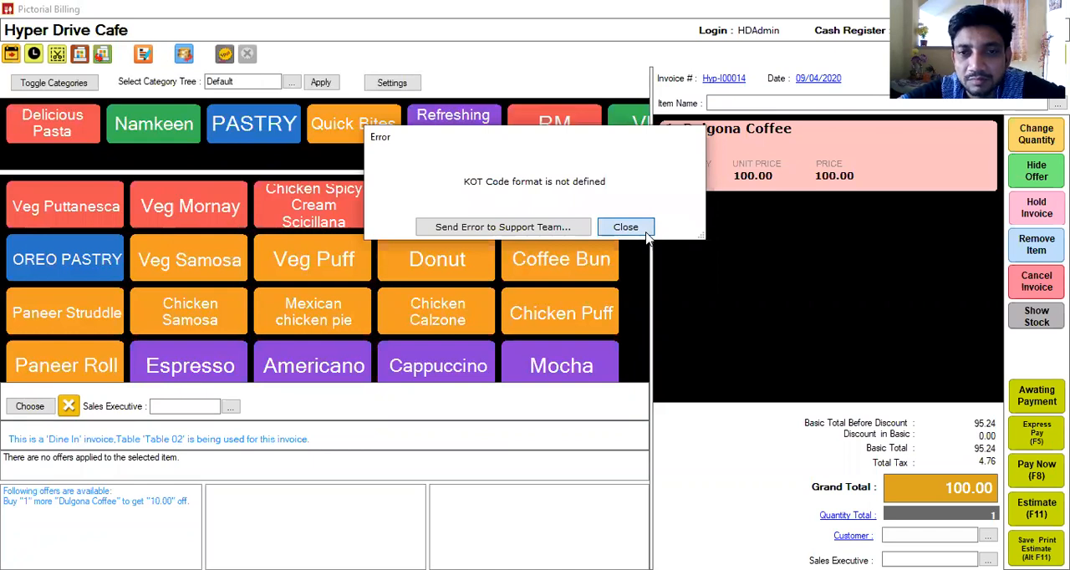
pyautogui.click(642, 233)
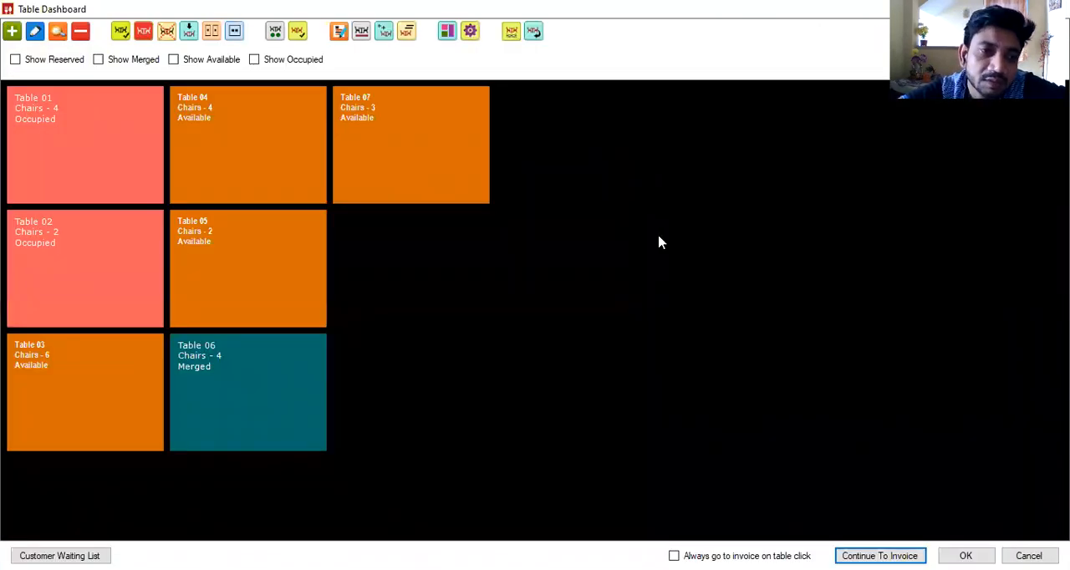
# Step: Reopen the invoice of occupied Table 02 and add one Cappuccino to it
pyautogui.click(76, 259)
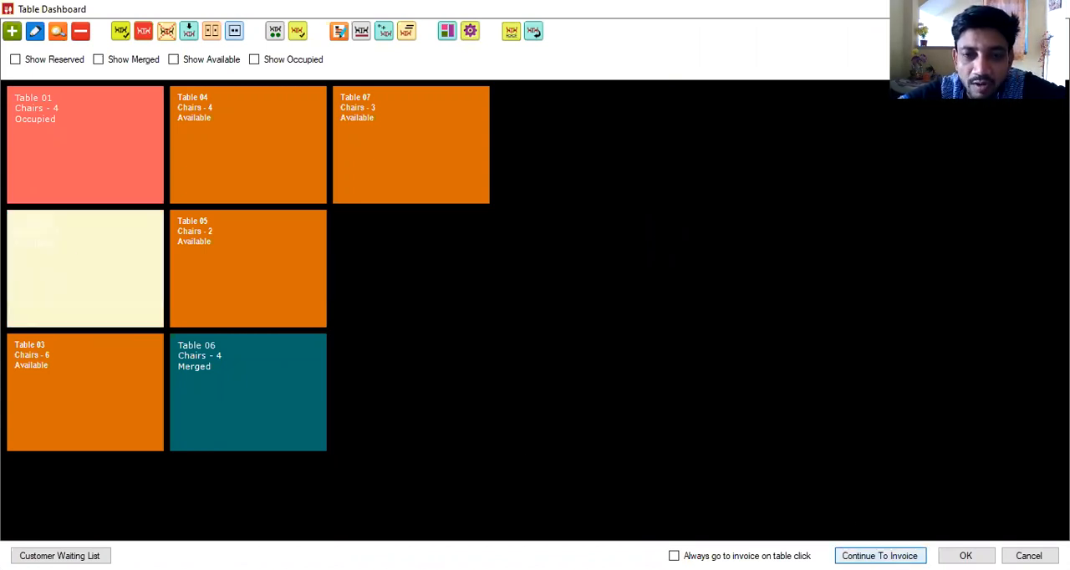
pyautogui.click(880, 556)
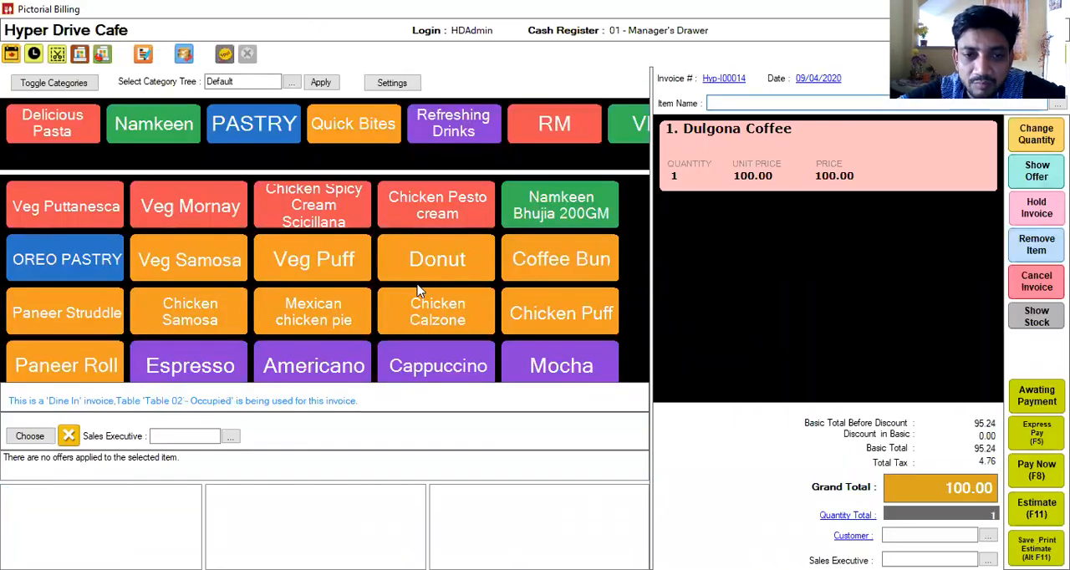
pyautogui.click(418, 371)
pyautogui.press('Return')
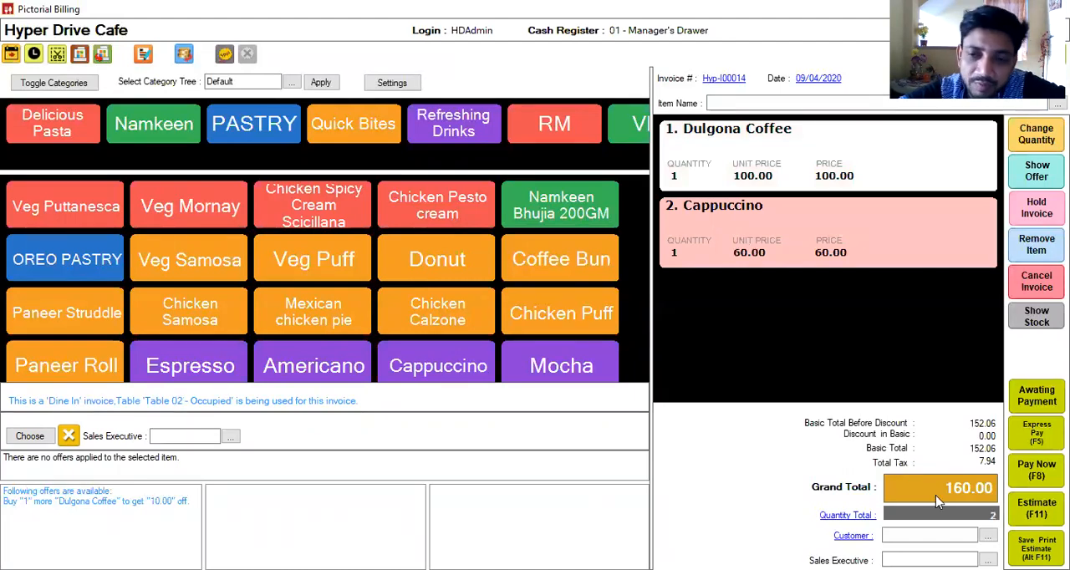
# Step: Pay the Table 02 invoice with the full pending amount of 160.00 in cash and save it, dismissing the KOT errors
pyautogui.click(1036, 487)
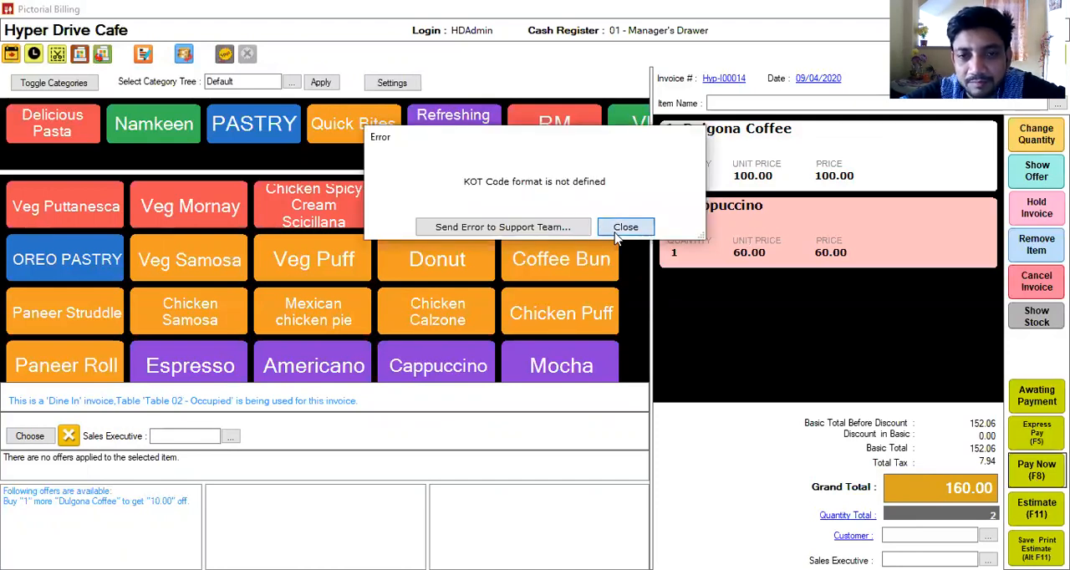
pyautogui.click(625, 227)
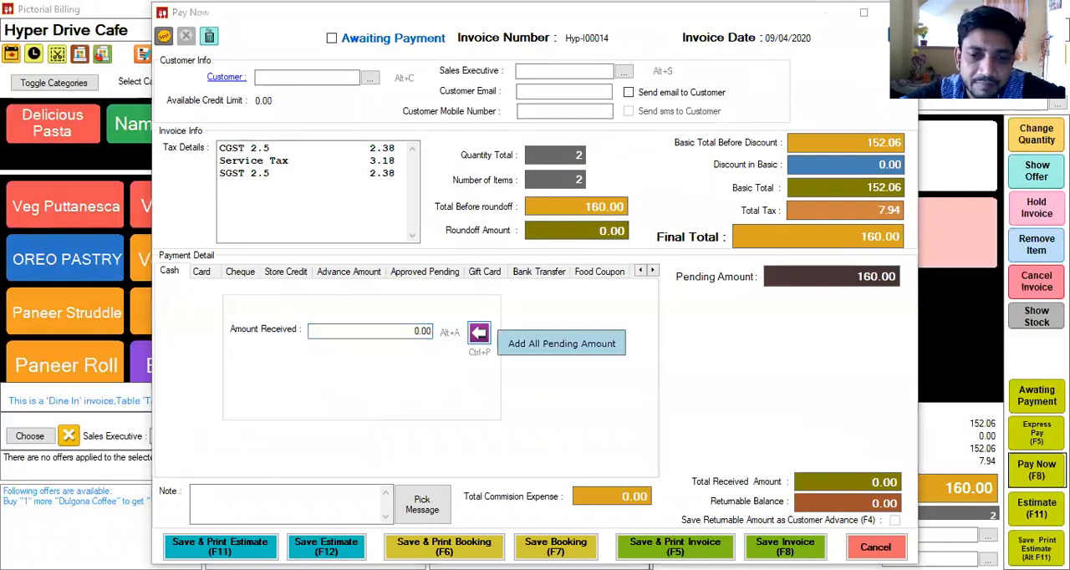
pyautogui.click(480, 333)
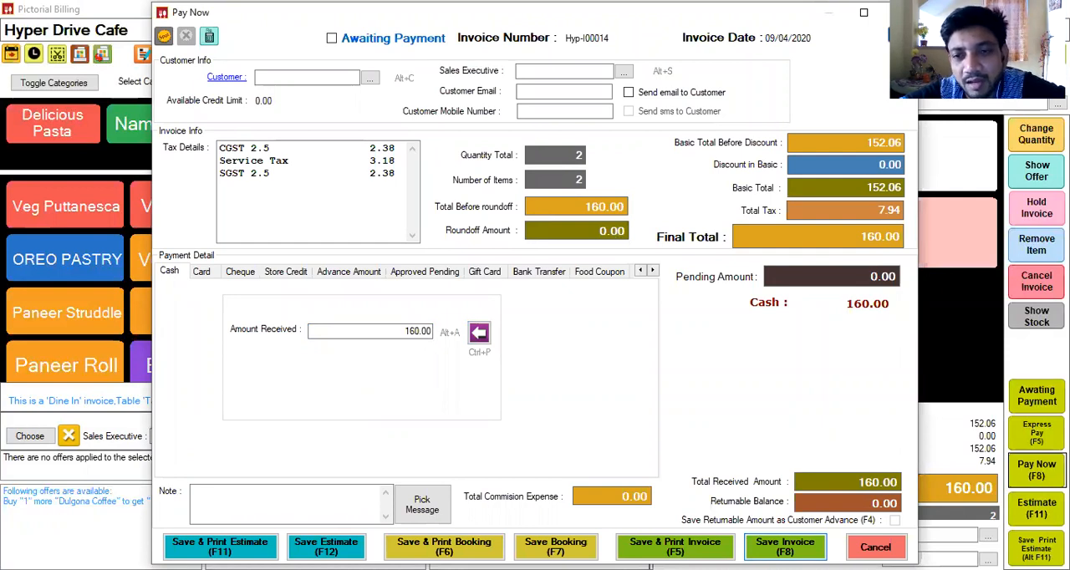
pyautogui.click(785, 548)
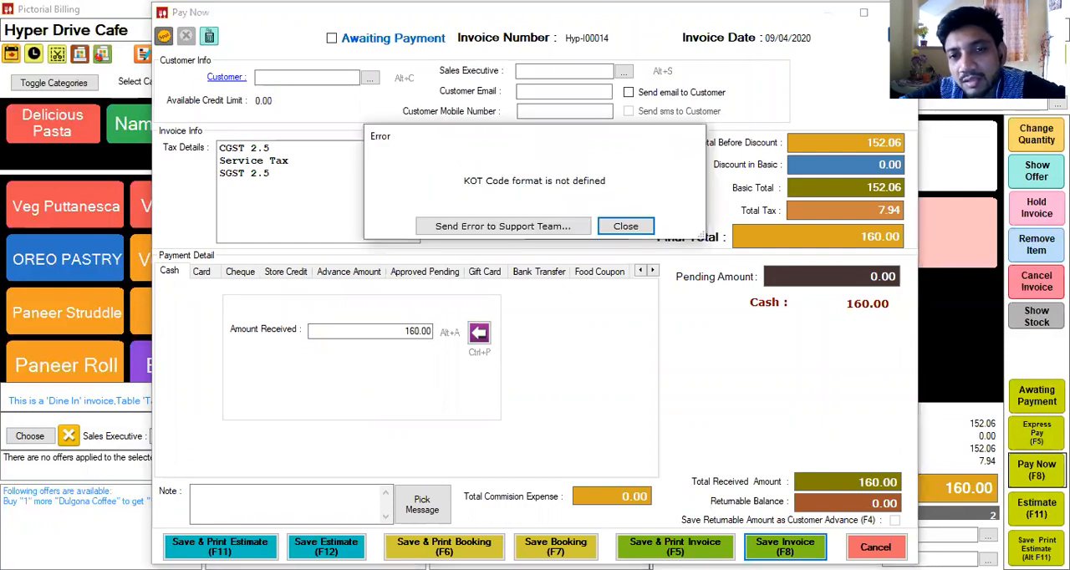
pyautogui.click(622, 227)
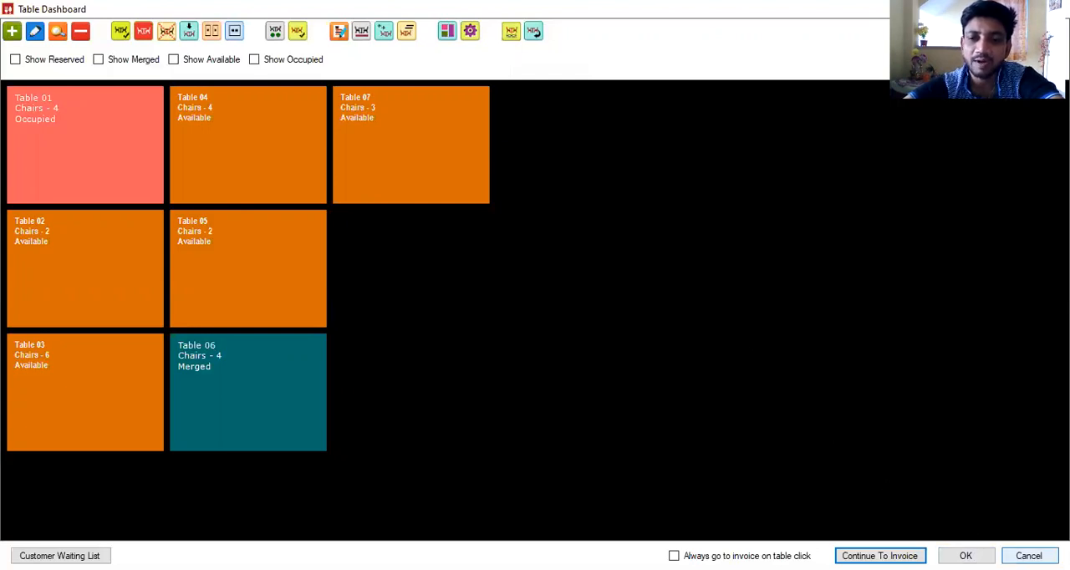
# Step: Start another dine-in invoice for Table 02 with one Veg Samosa and one Chicken Puff
pyautogui.click(94, 266)
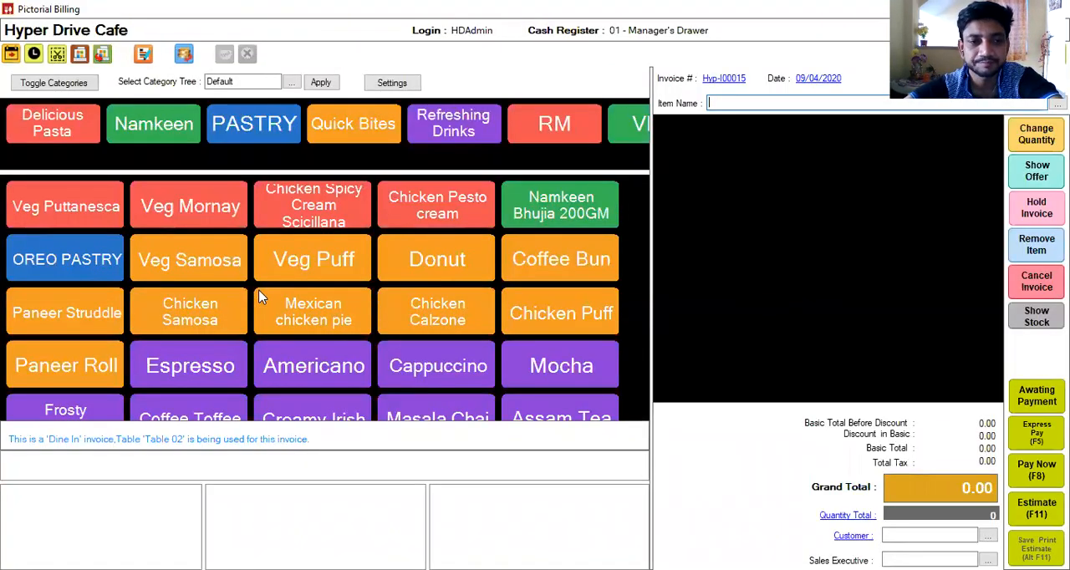
pyautogui.click(204, 265)
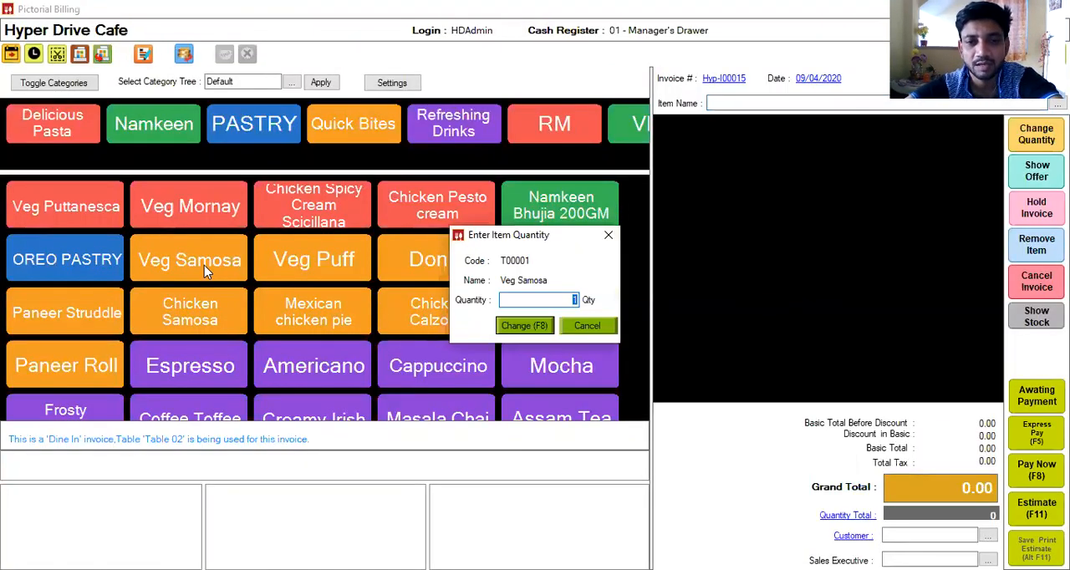
pyautogui.press('Return')
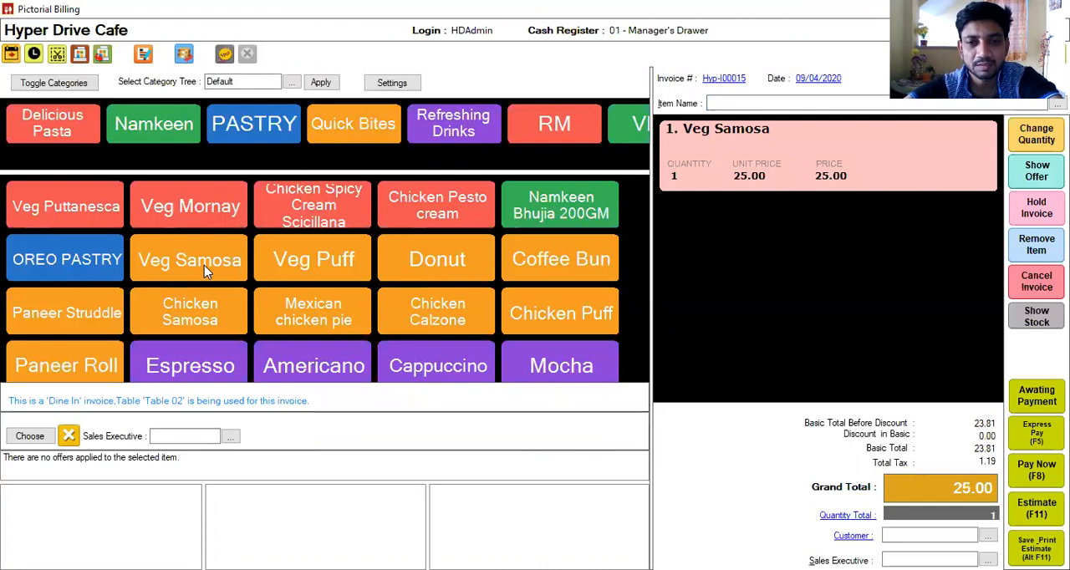
pyautogui.click(602, 320)
pyautogui.press('Return')
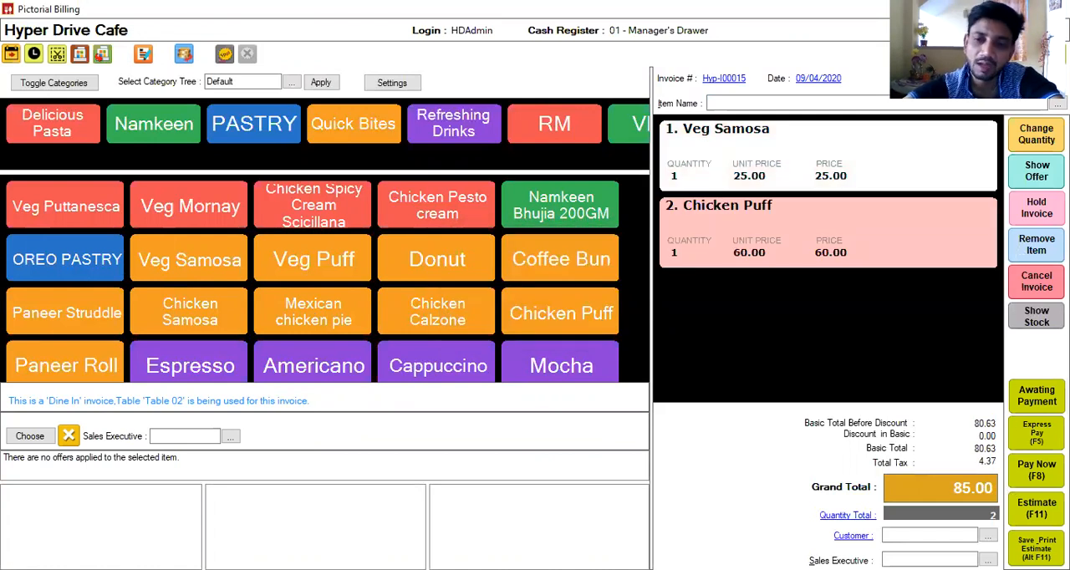
# Step: Save the new Table 02 invoice as awaiting payment, dismiss the KOT error, and leave the table dashboard
pyautogui.click(1036, 396)
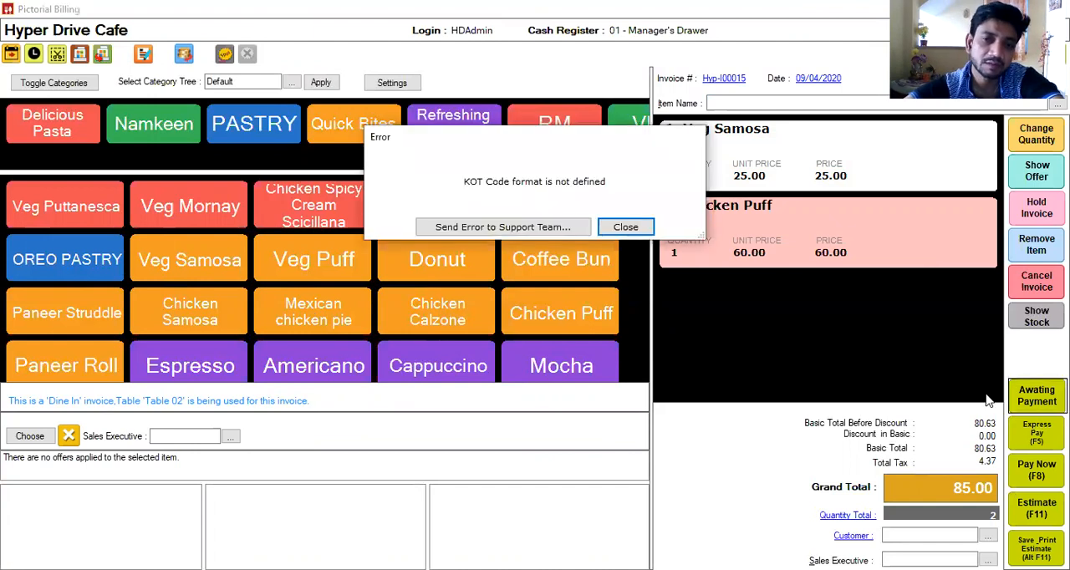
pyautogui.click(625, 228)
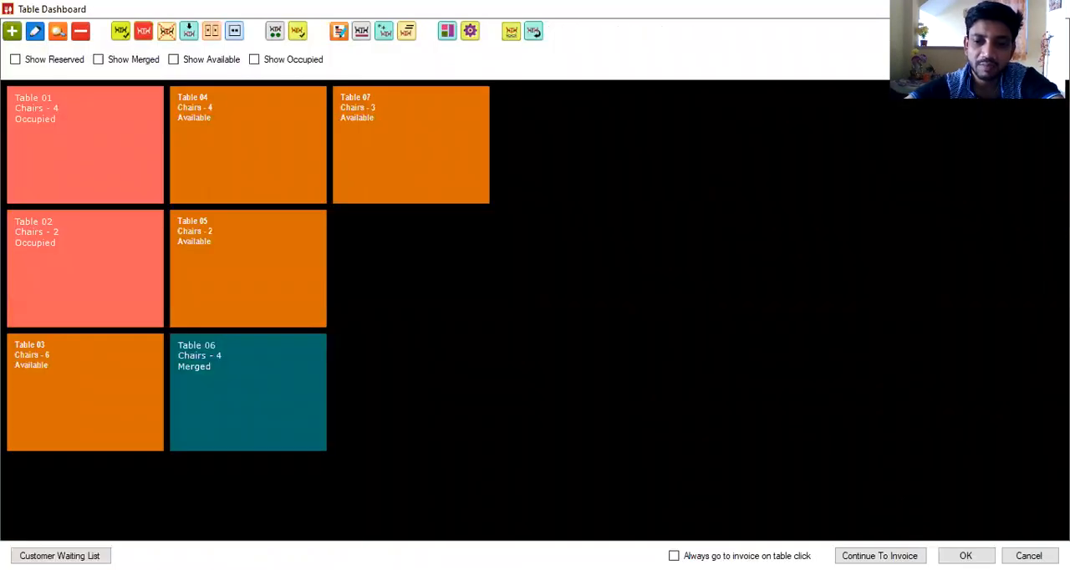
pyautogui.click(1030, 556)
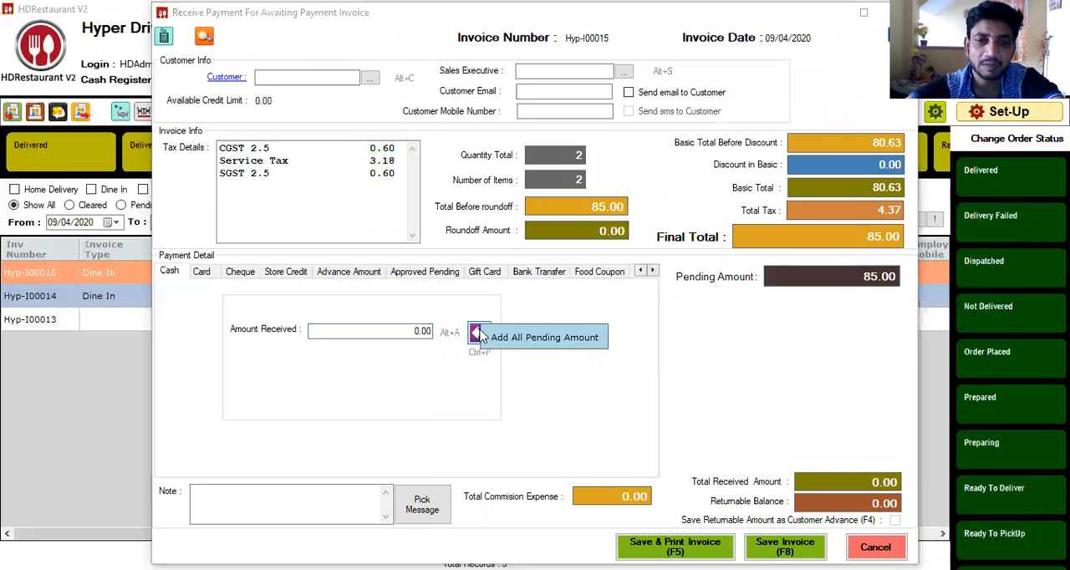
# Step: Receive 100.00 in cash for the awaiting-payment Table 02 invoice, save it, and acknowledge the returnable amount and KOT error
pyautogui.click(477, 334)
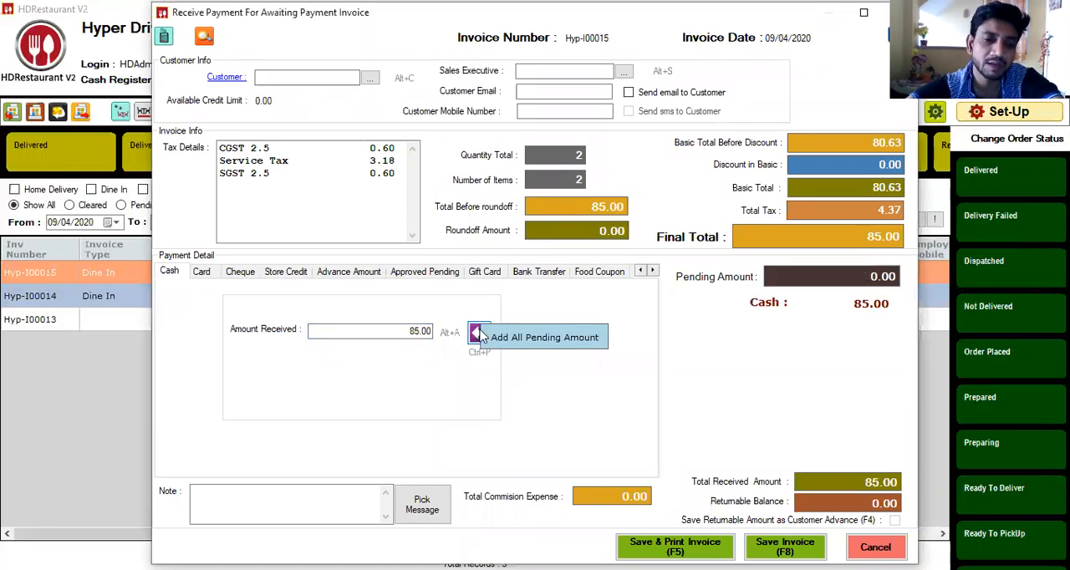
pyautogui.click(405, 333)
pyautogui.press('BackSpace')
pyautogui.write('1')
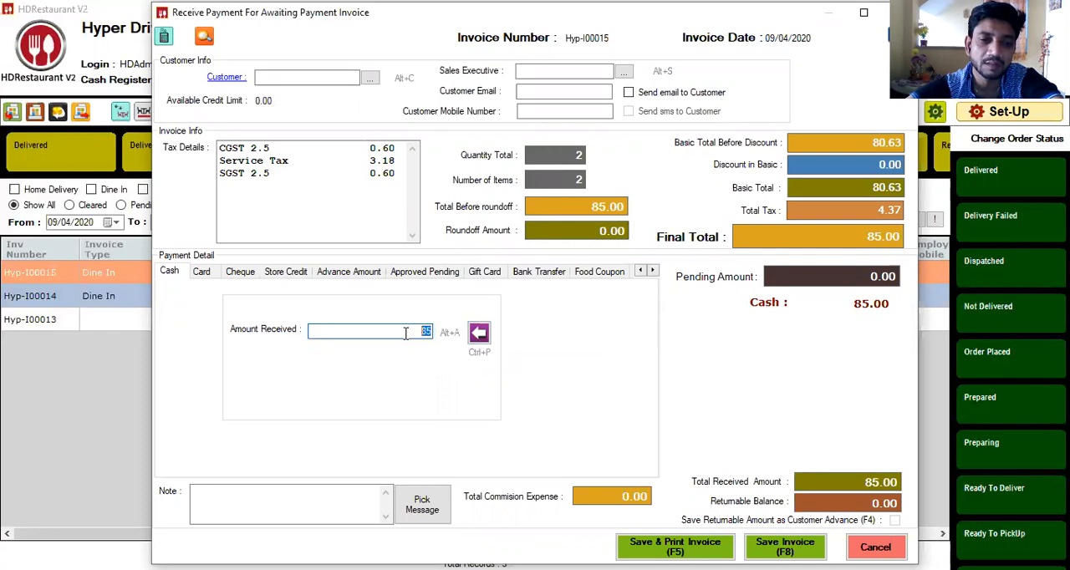
pyautogui.write('00')
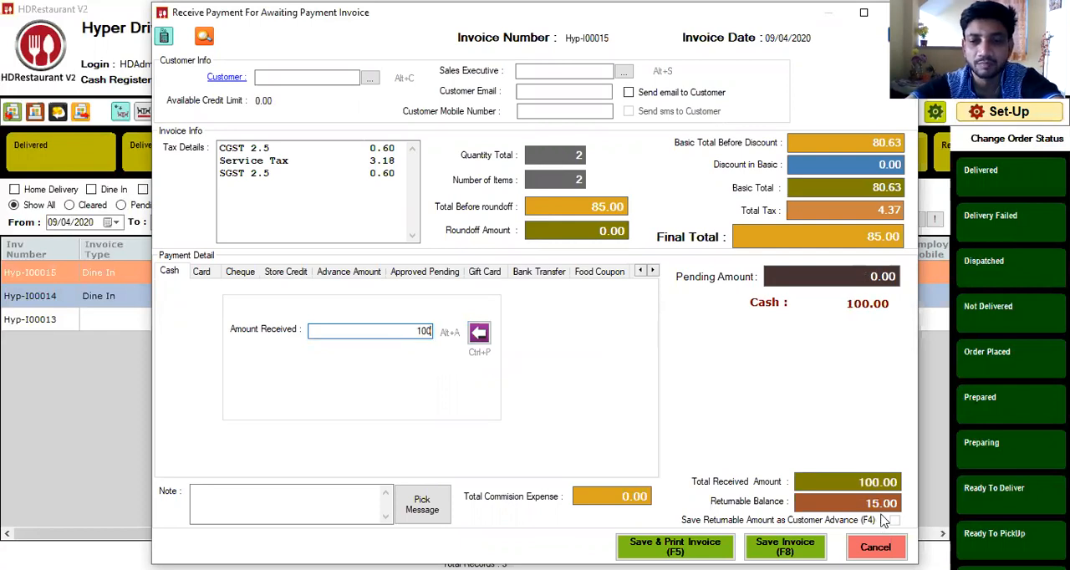
pyautogui.click(785, 547)
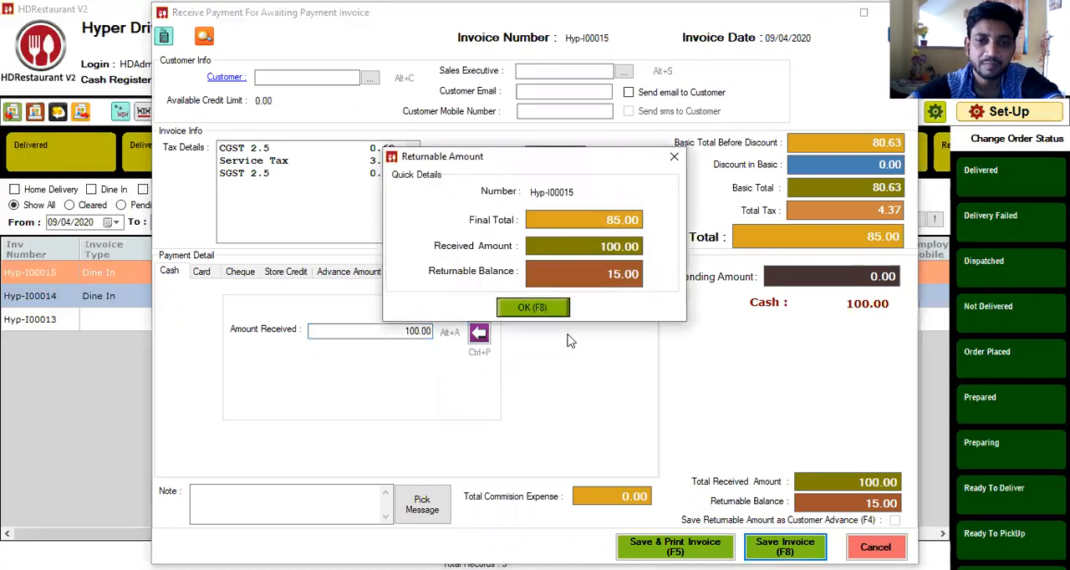
pyautogui.click(533, 309)
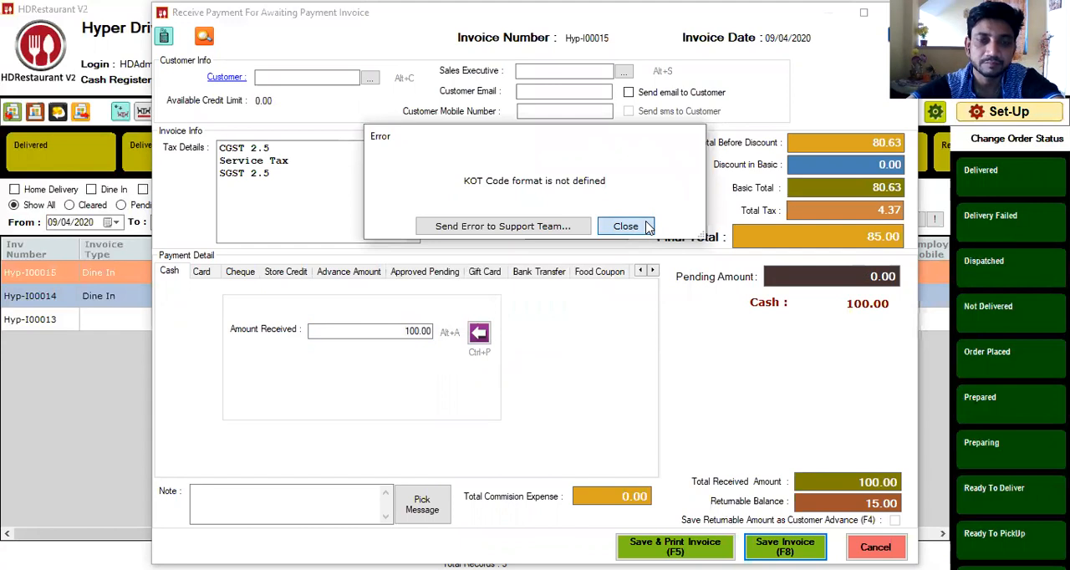
pyautogui.click(626, 226)
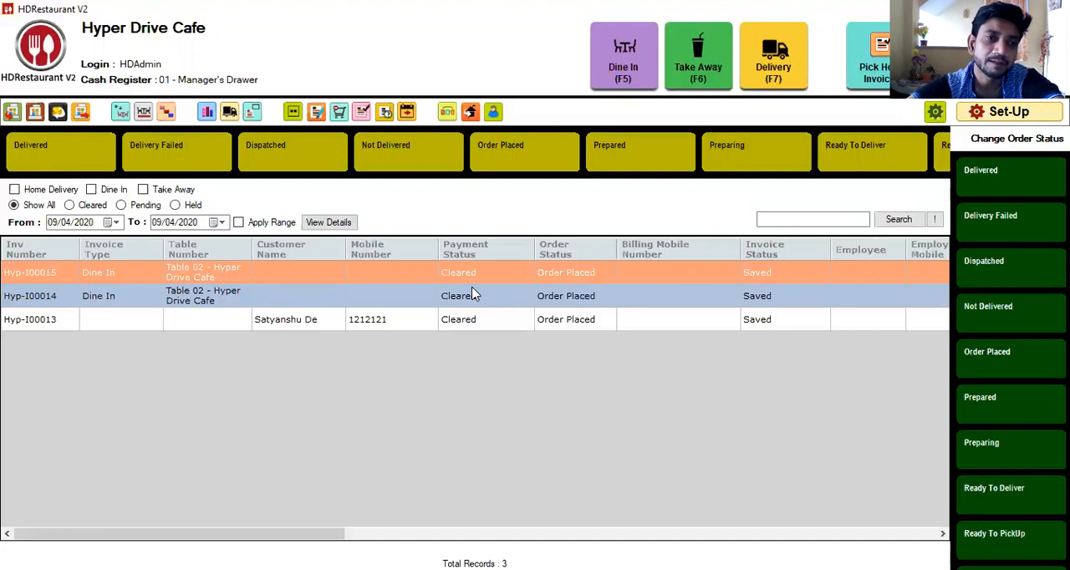
# Step: Check the current cash register amount, close its details, and open the cash transfer entry
pyautogui.click(34, 113)
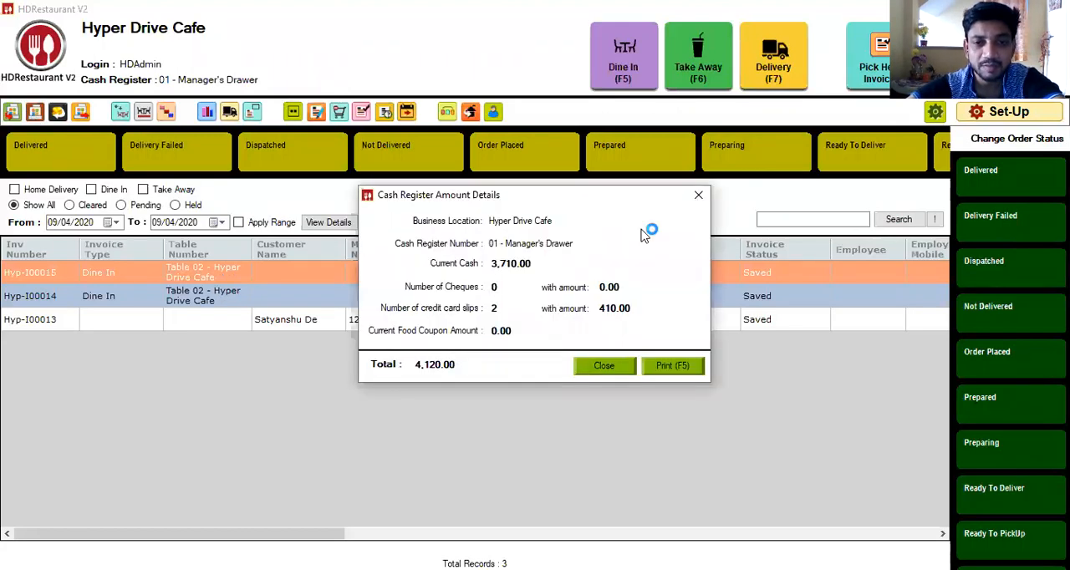
pyautogui.click(699, 197)
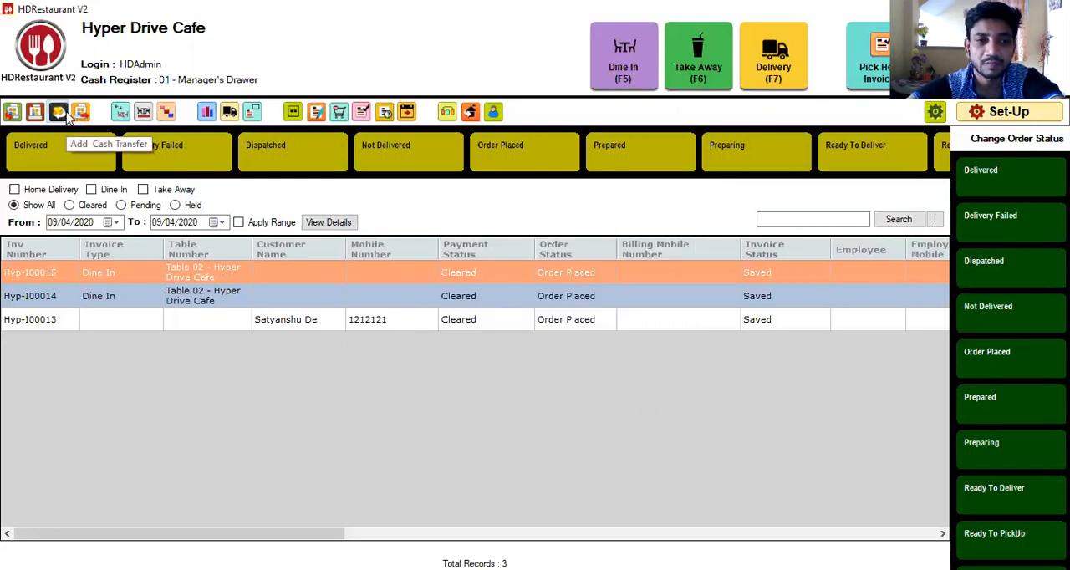
pyautogui.click(66, 115)
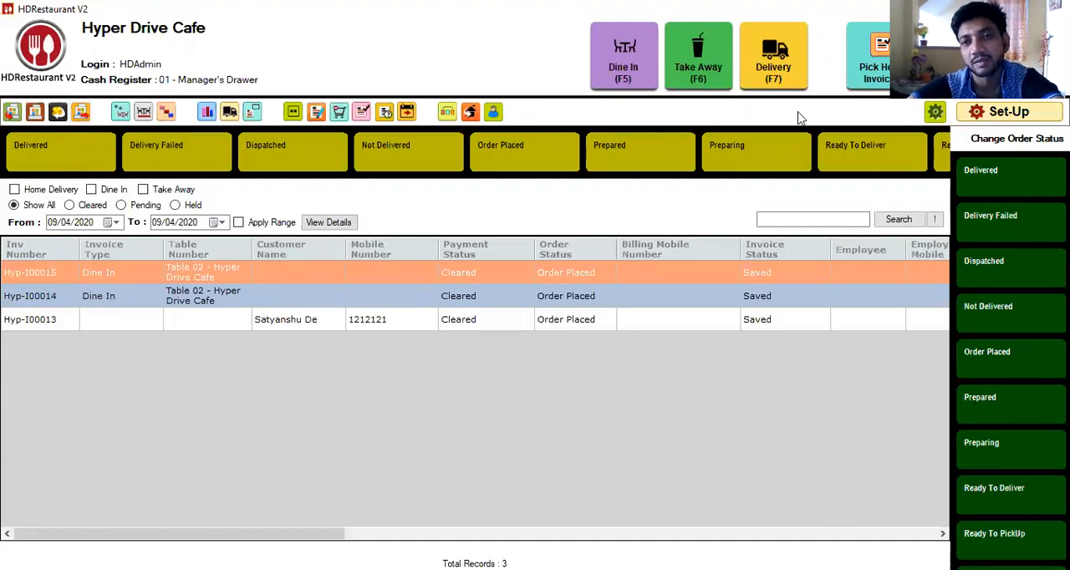
# Step: Go to the second page of Set-Up and view the financial transactions for 09/04/2020
pyautogui.click(991, 112)
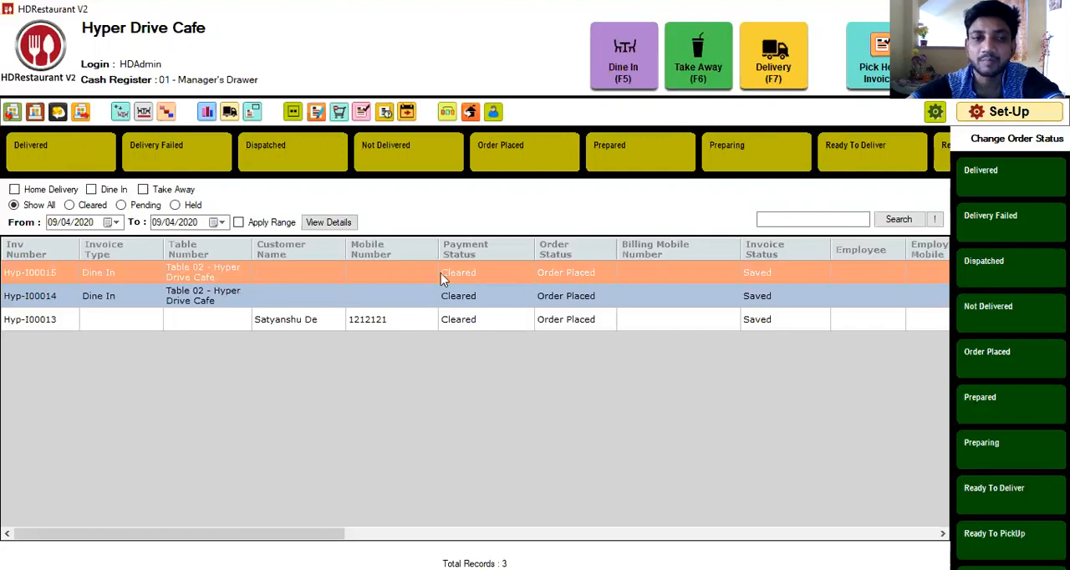
pyautogui.click(63, 64)
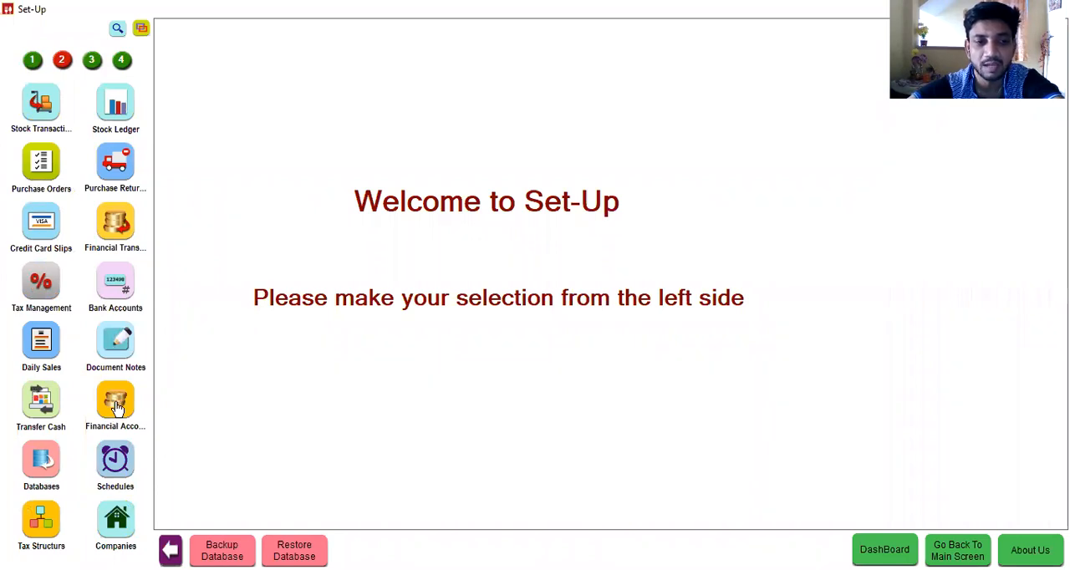
pyautogui.click(115, 233)
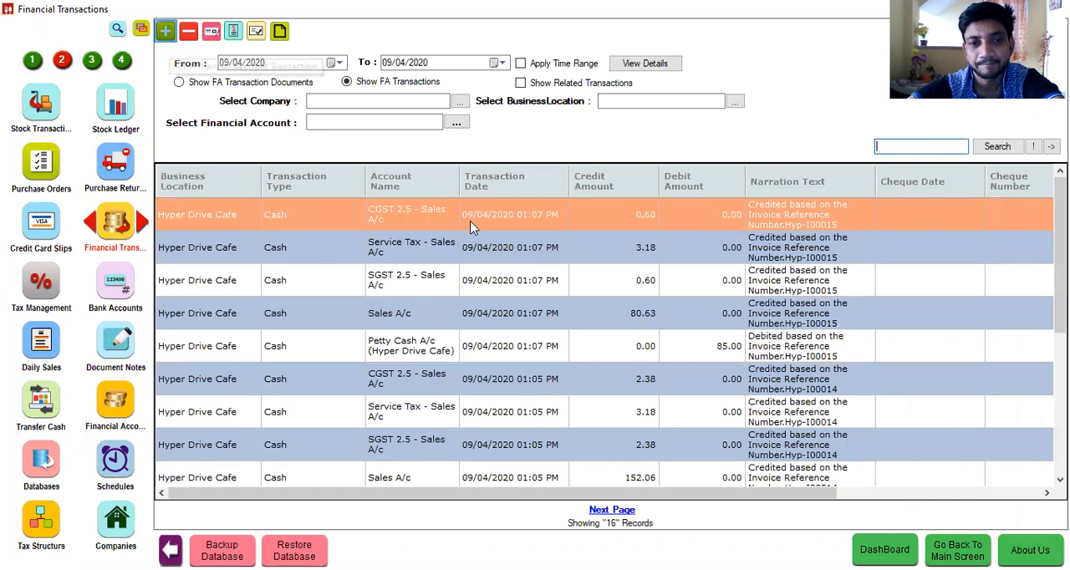
# Step: In a new financial account transaction, set the amount to 10.00 and credit Petty Cash A/c (Hyper Drive Cafe) from the 01 - Manager's Drawer register
pyautogui.click(498, 194)
pyautogui.write('10')
pyautogui.click(490, 227)
pyautogui.write('P')
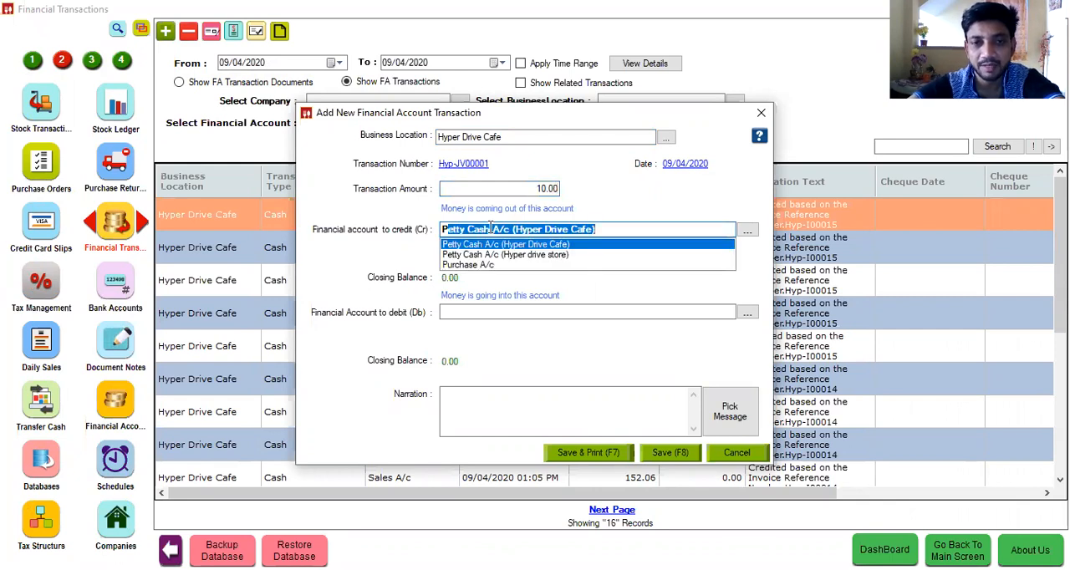
pyautogui.press('Tab')
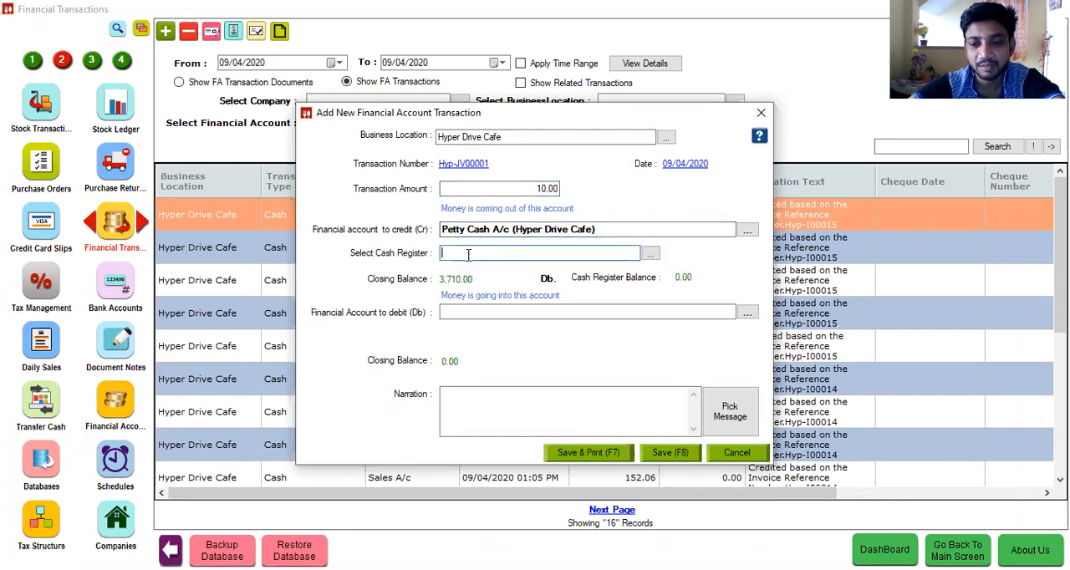
pyautogui.click(468, 256)
# Step: Debit the Daily exp account, enter the narration "Cash paid for tiffin", and save the transaction
pyautogui.click(461, 312)
pyautogui.write('Daily exp')
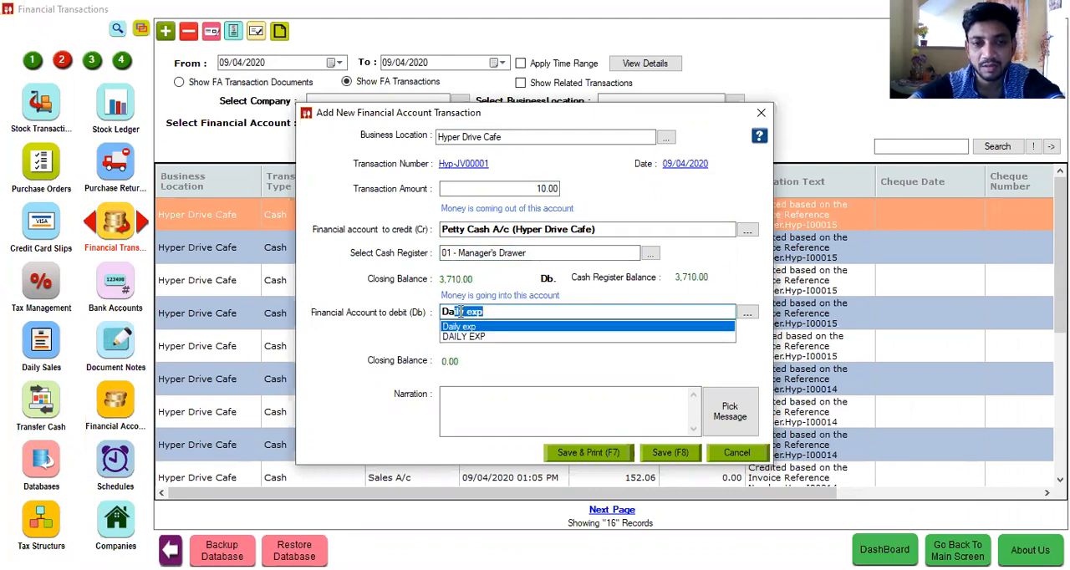
pyautogui.press('Return')
pyautogui.click(472, 407)
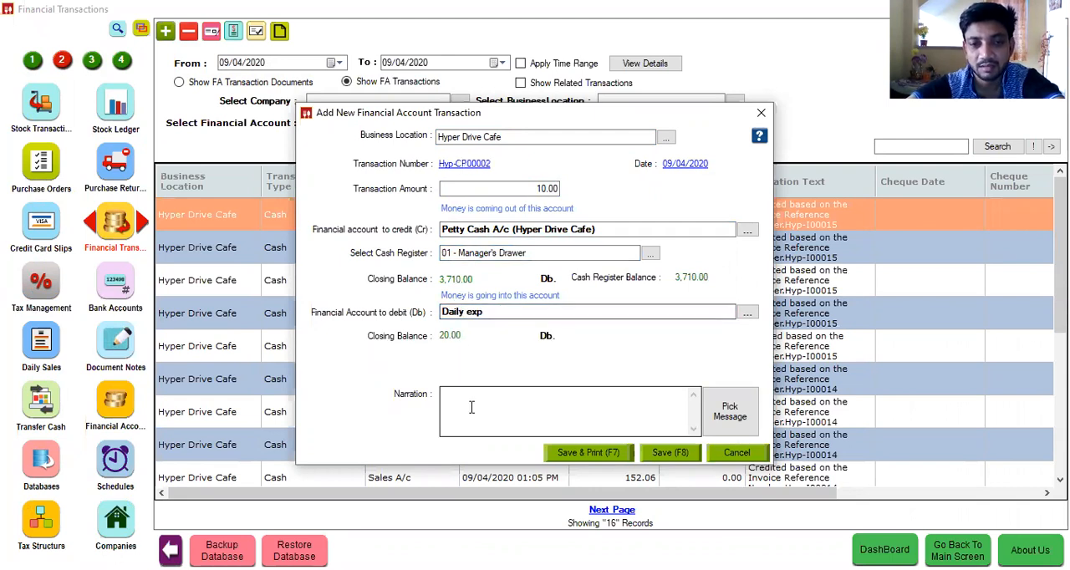
pyautogui.write('Cash pa')
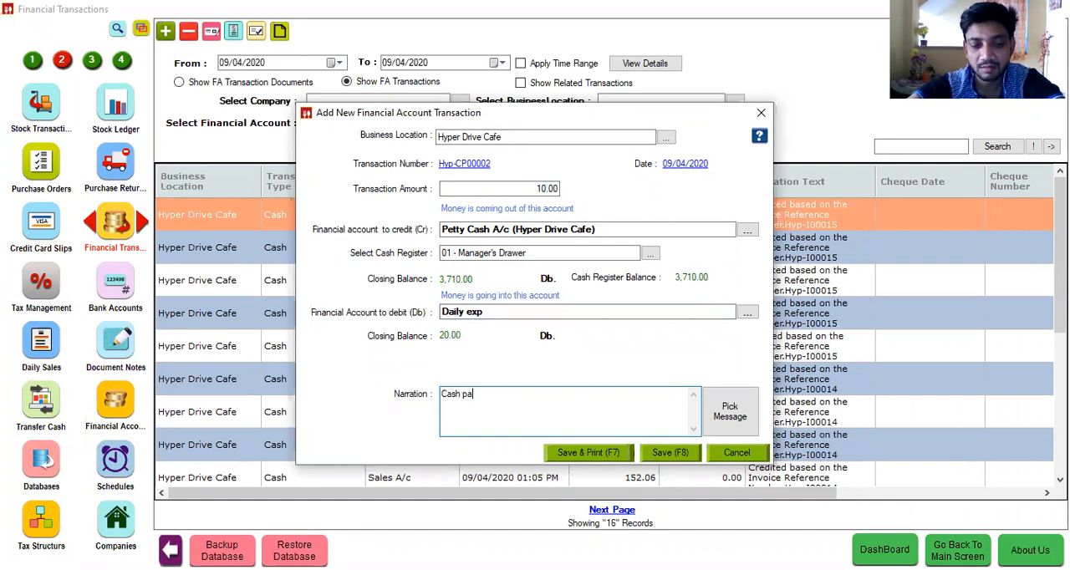
pyautogui.write('id for tiffin')
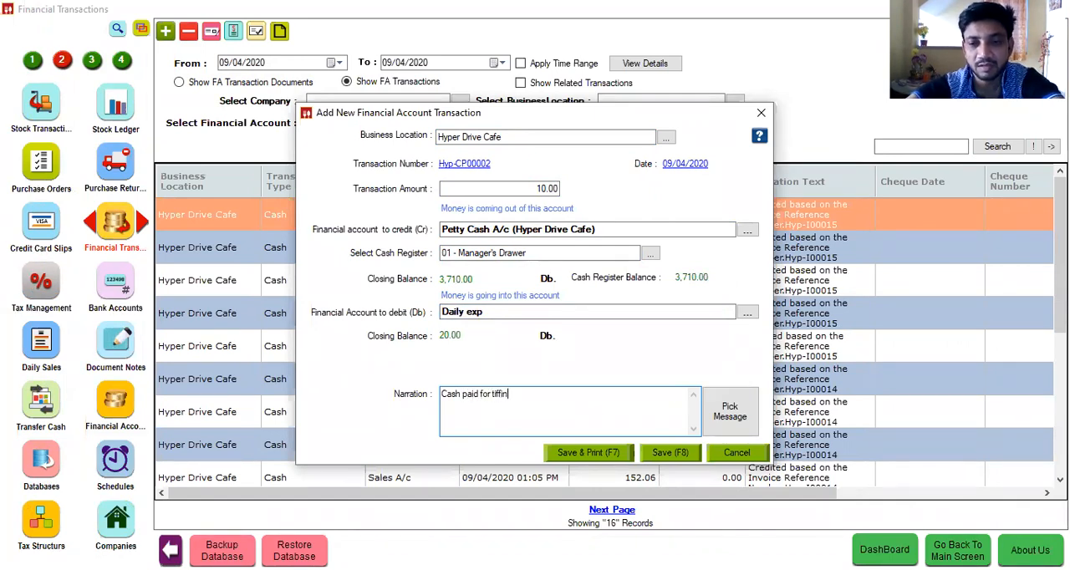
pyautogui.click(657, 455)
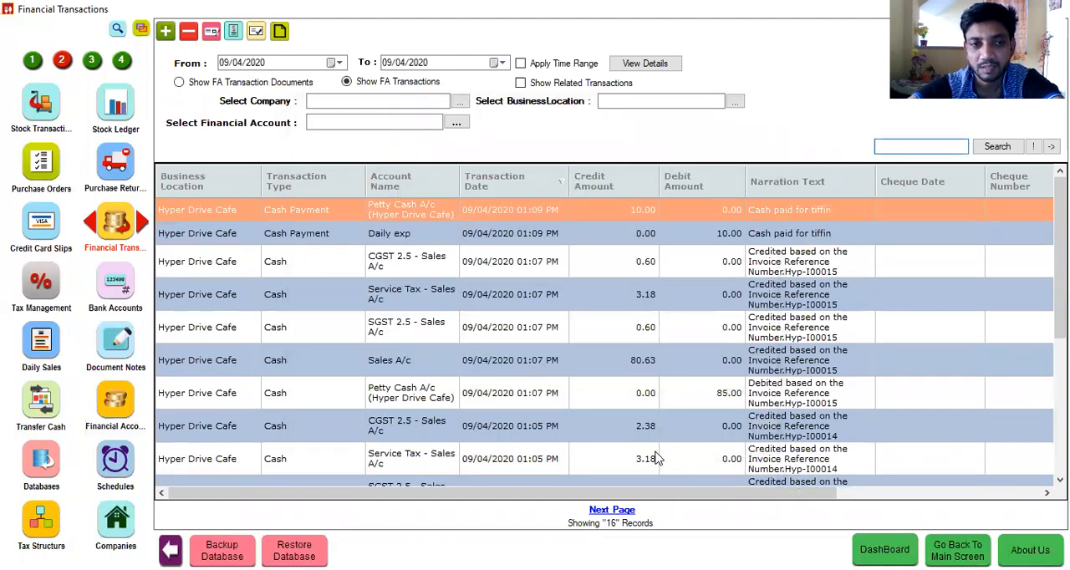
# Step: Filter the financial transactions by Petty Cash A/c (Hyper Drive Cafe), view that account's ledger for 09/04/2020, and close it
pyautogui.click(343, 122)
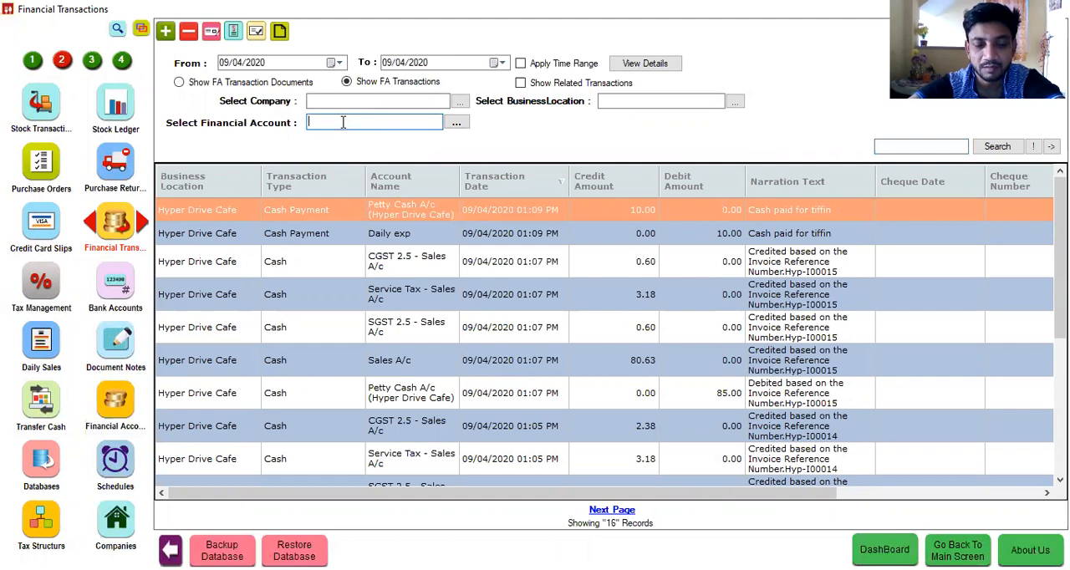
pyautogui.write('per Dri')
pyautogui.press('Return')
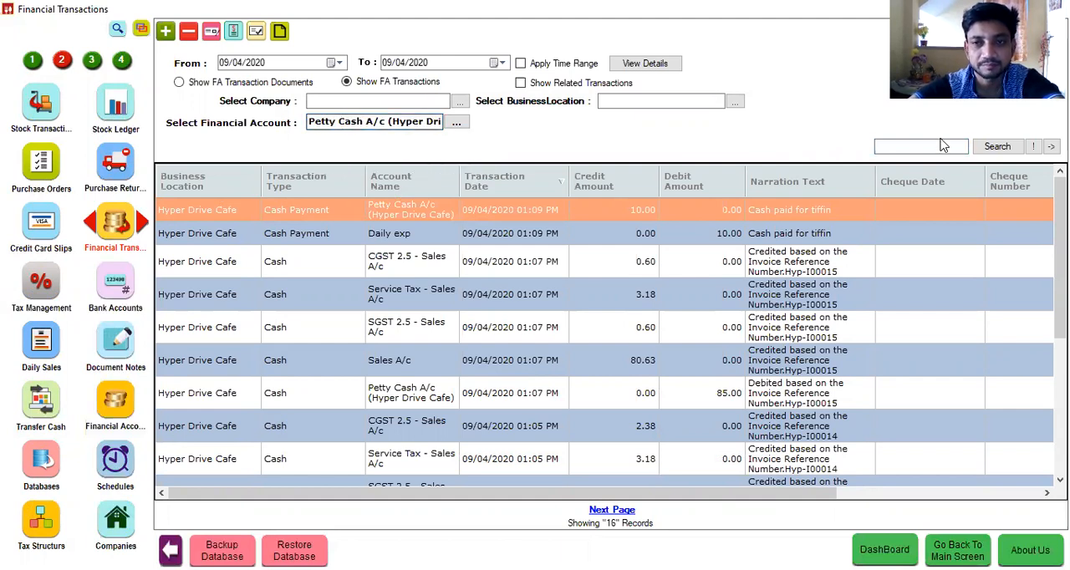
pyautogui.click(999, 147)
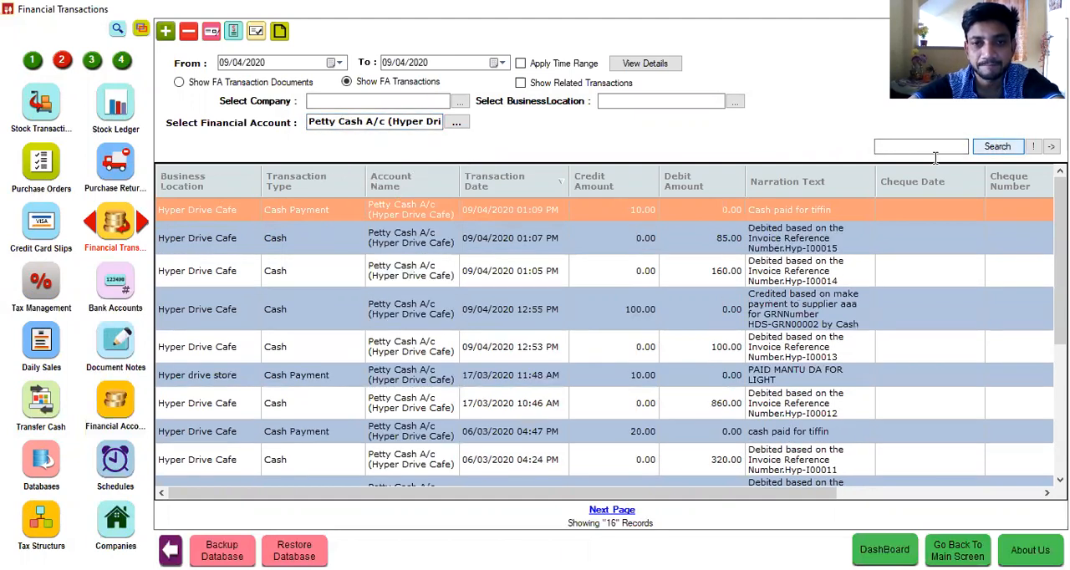
pyautogui.click(281, 31)
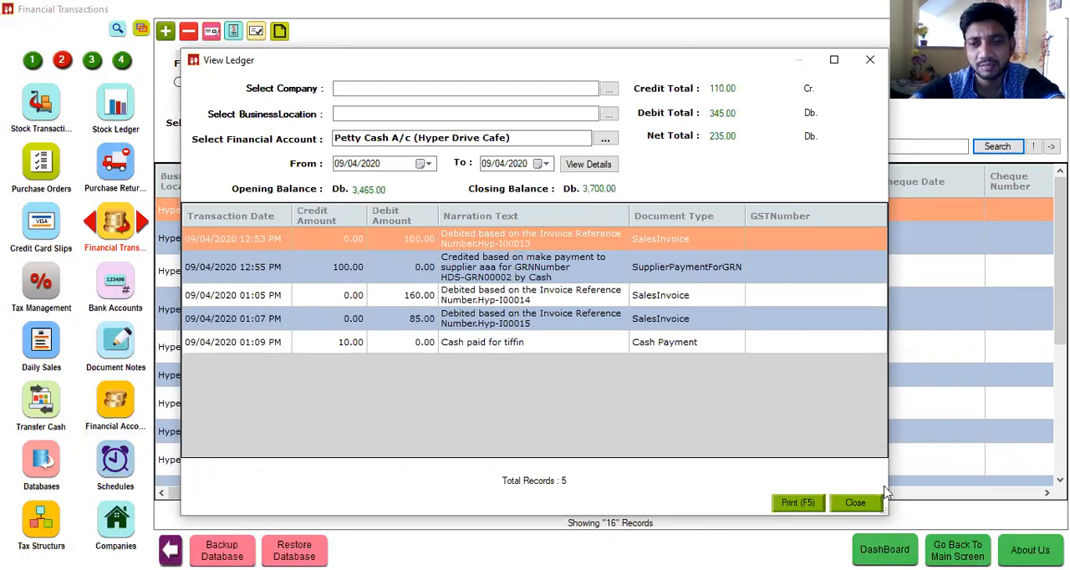
pyautogui.click(854, 504)
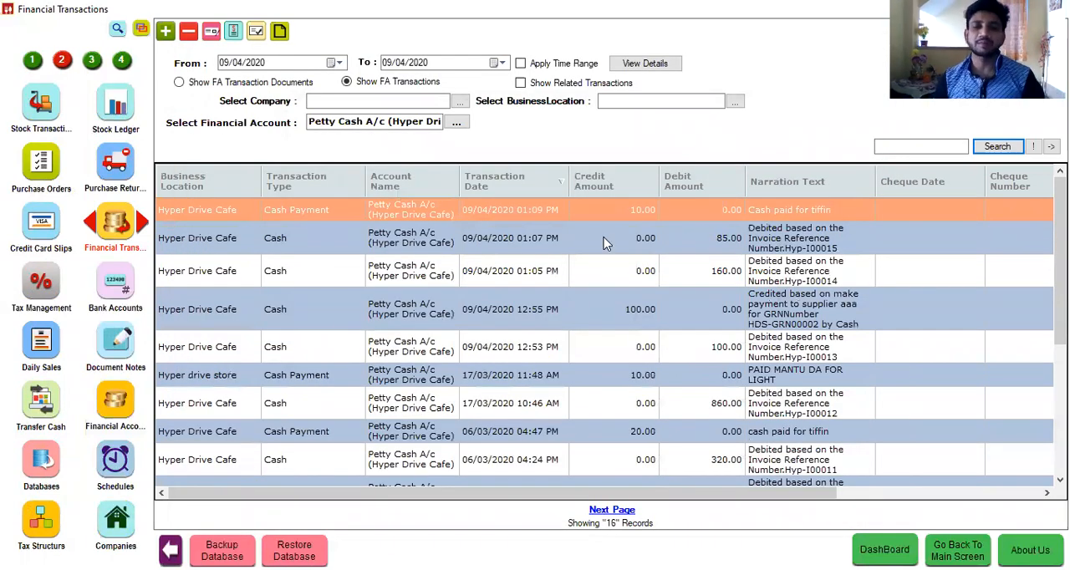